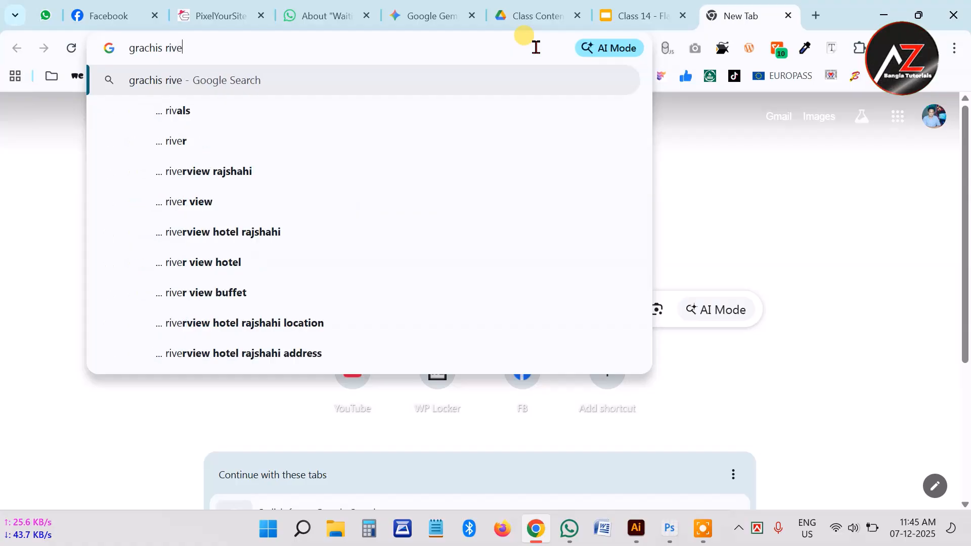
Step: Search Google for "grachis river" and open the GraphicRiver website from the results
{"action": "key", "text": "Return"}
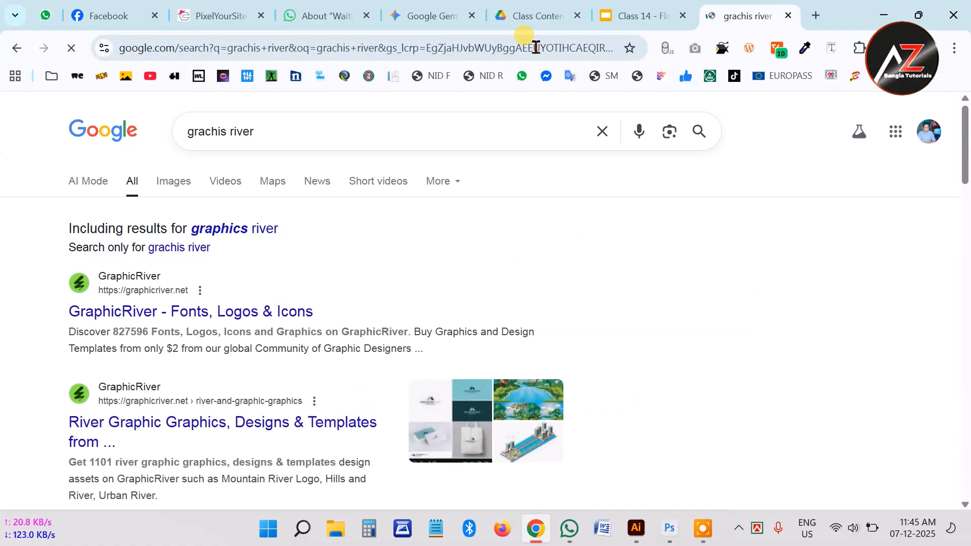
{"action": "left_click", "coordinate": [225, 318]}
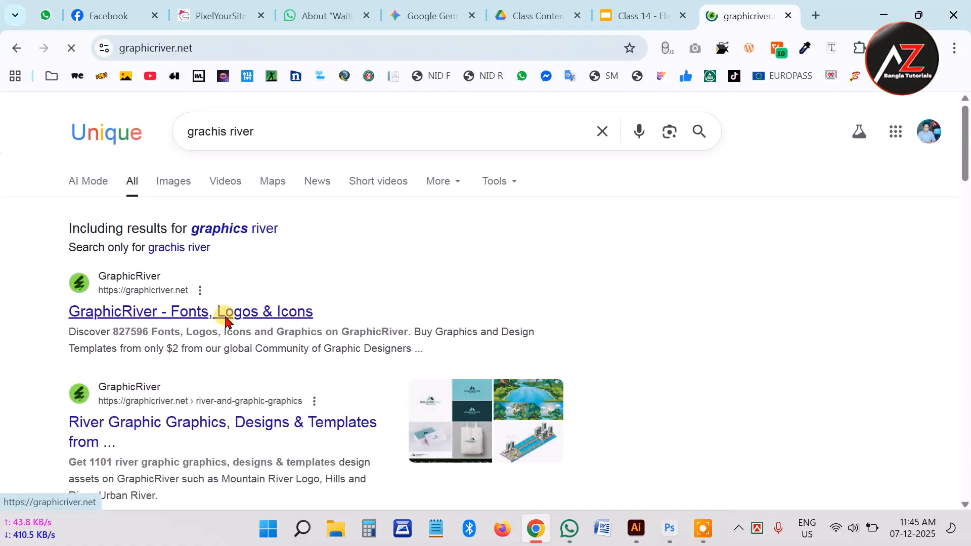
Step: Search the GraphicRiver site for "Flayer"
{"action": "scroll", "coordinate": [303, 394], "scroll_direction": "down", "scroll_amount": 4}
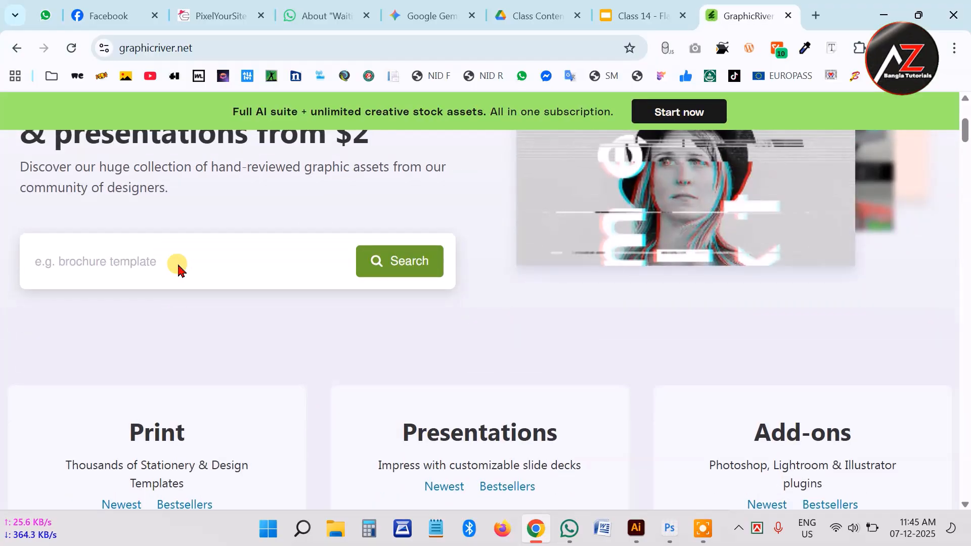
{"action": "left_click", "coordinate": [178, 268]}
{"action": "type", "text": "Flayer"}
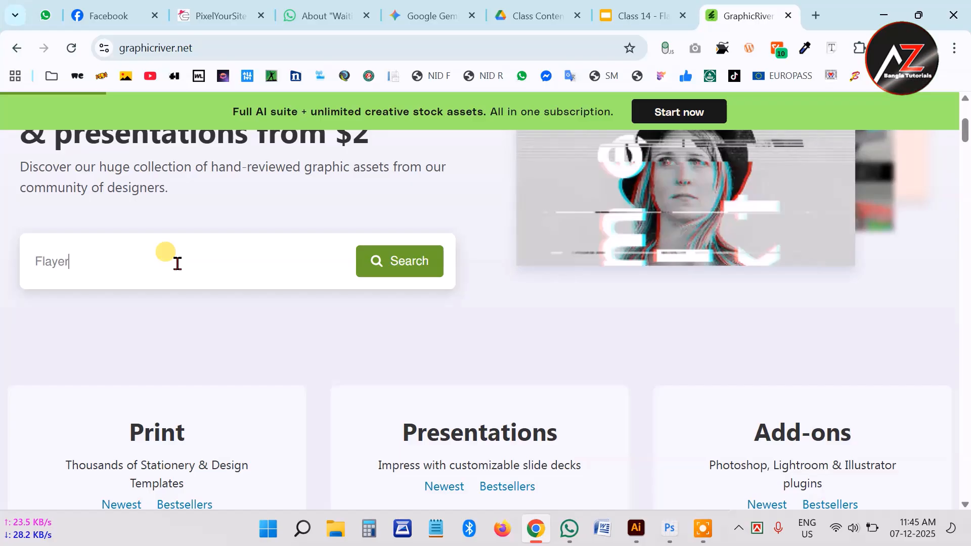
{"action": "key", "text": "Return"}
Step: Browse the graphics and party templates found for the term "flayer"
{"action": "scroll", "coordinate": [602, 354], "scroll_direction": "down", "scroll_amount": 3}
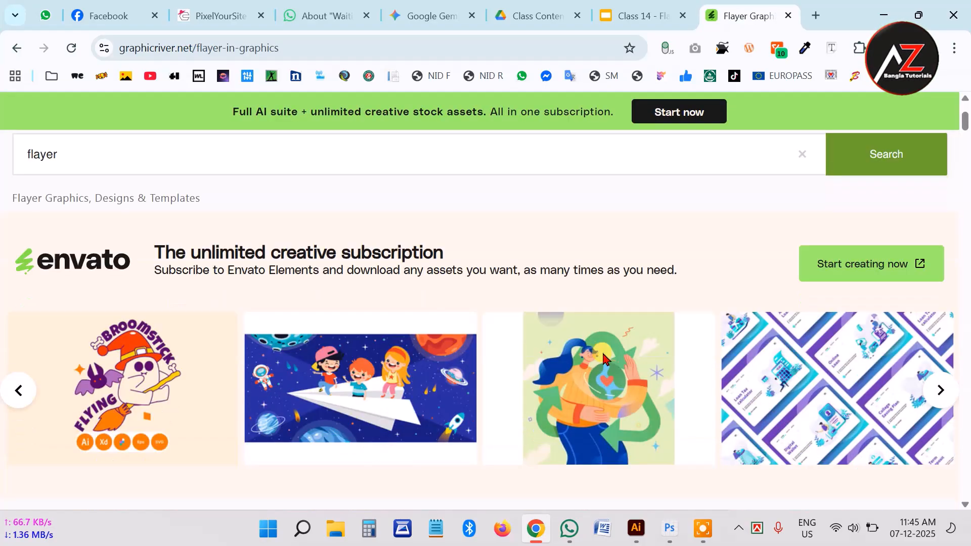
{"action": "scroll", "coordinate": [603, 356], "scroll_direction": "down", "scroll_amount": 7}
{"action": "scroll", "coordinate": [526, 379], "scroll_direction": "up", "scroll_amount": 10}
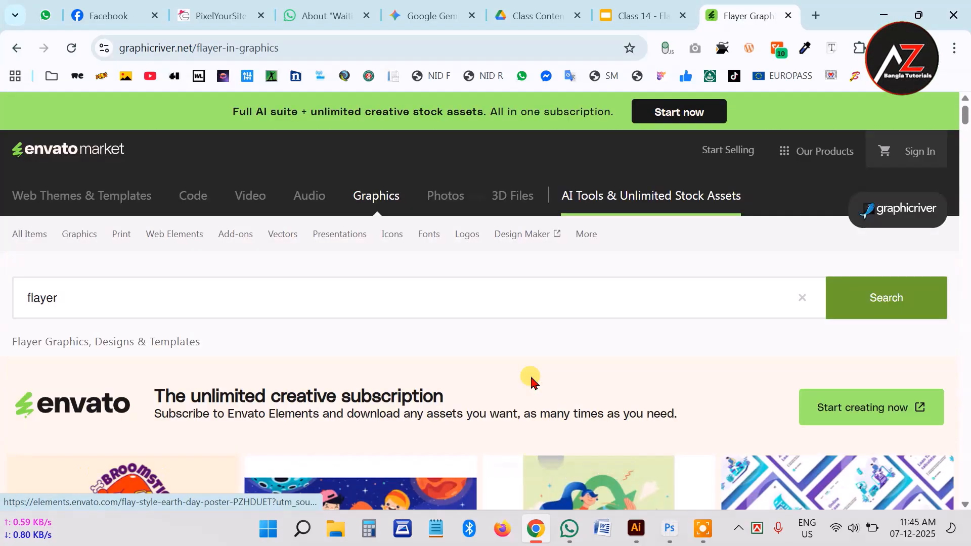
{"action": "scroll", "coordinate": [531, 381], "scroll_direction": "down", "scroll_amount": 12}
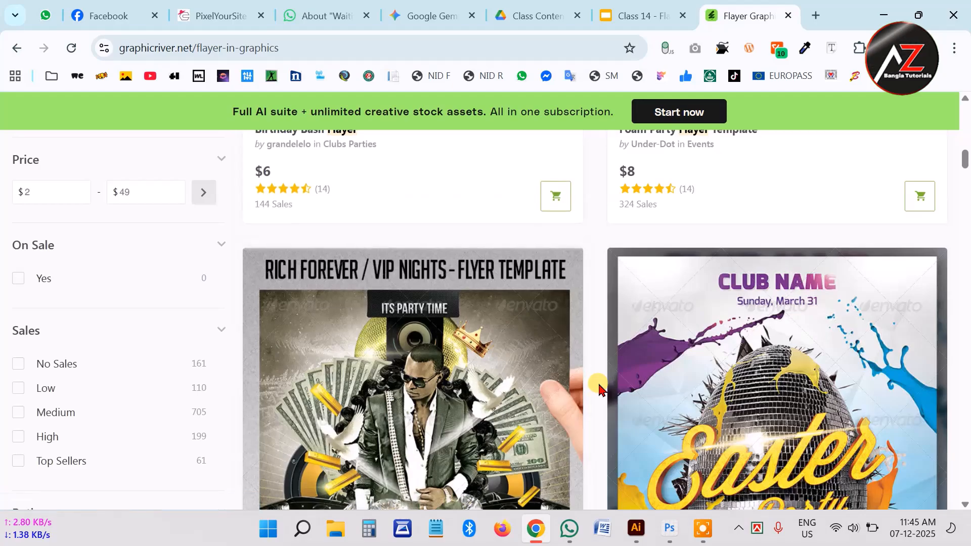
{"action": "scroll", "coordinate": [600, 389], "scroll_direction": "down", "scroll_amount": 5}
{"action": "scroll", "coordinate": [602, 390], "scroll_direction": "up", "scroll_amount": 10}
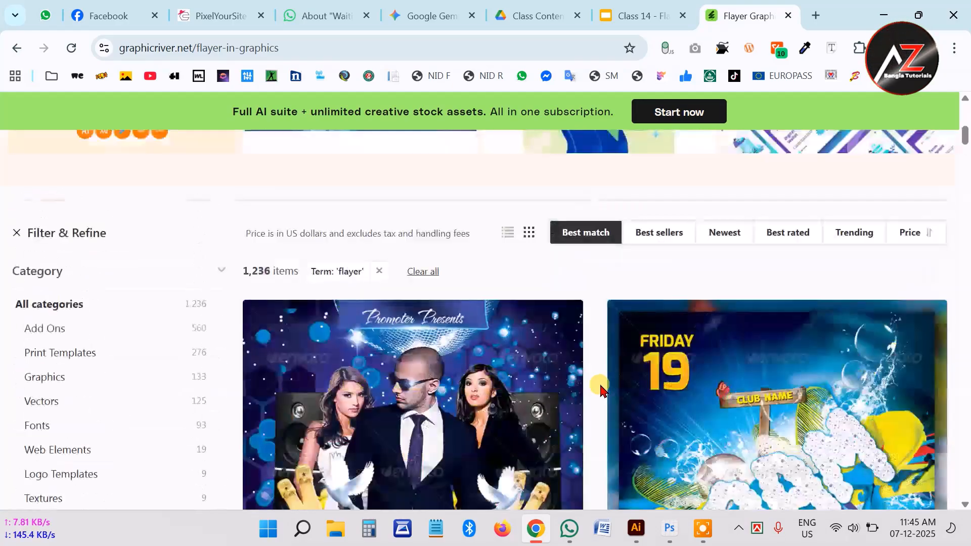
{"action": "scroll", "coordinate": [601, 388], "scroll_direction": "up", "scroll_amount": 10}
Step: Extend the site search term to "flayer design" and run the search
{"action": "left_click", "coordinate": [124, 296]}
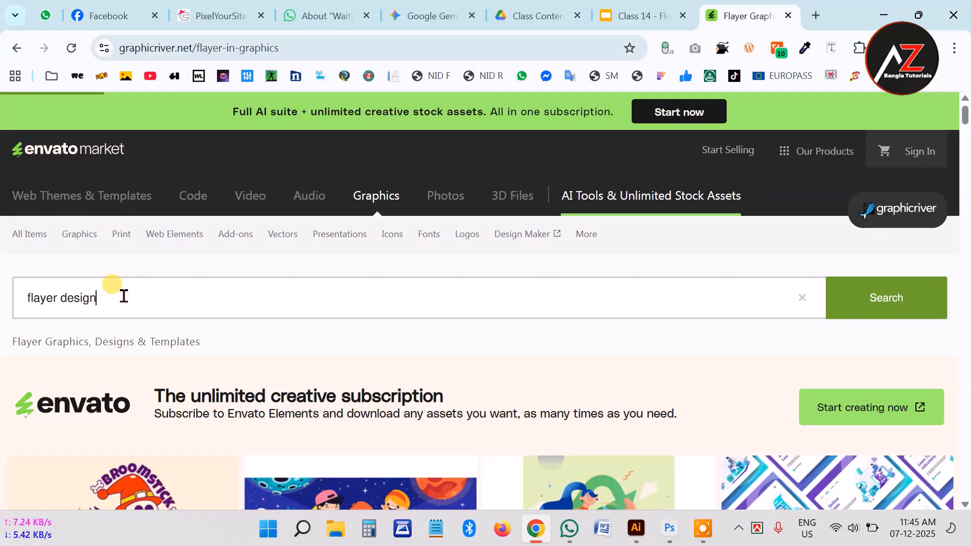
{"action": "type", "text": "design"}
{"action": "key", "text": "Return"}
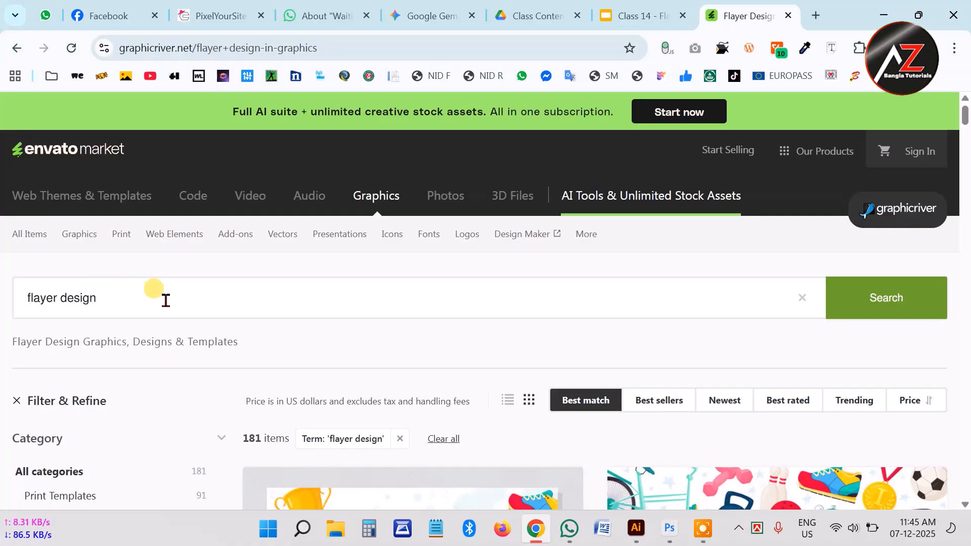
Step: Correct the site search to "flyer design" and run it using the matching suggestion
{"action": "scroll", "coordinate": [222, 347], "scroll_direction": "down", "scroll_amount": 3}
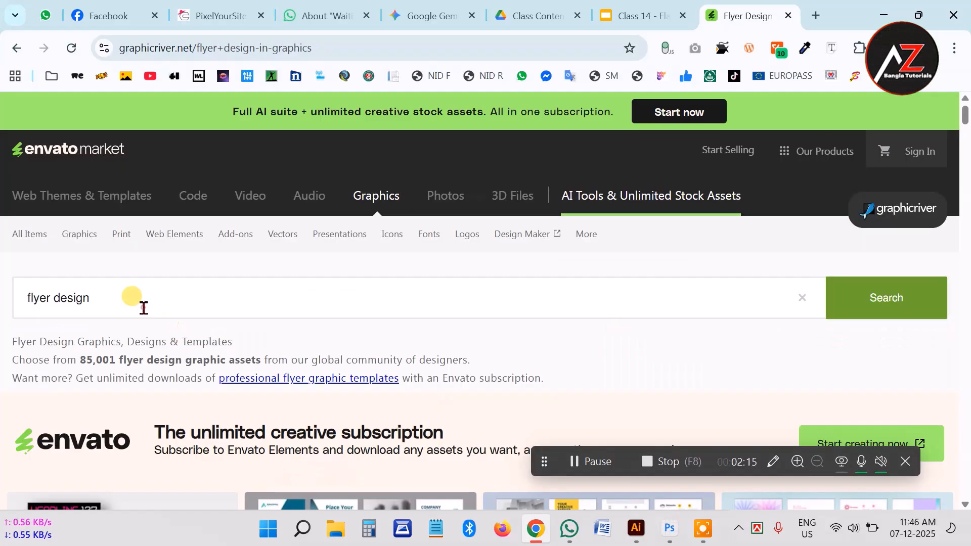
{"action": "left_click", "coordinate": [143, 308]}
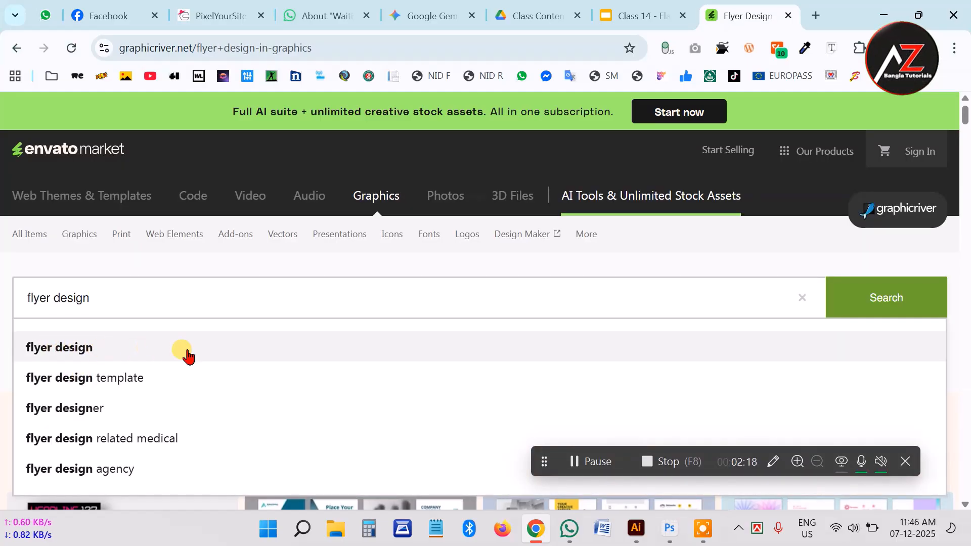
{"action": "left_click", "coordinate": [227, 349]}
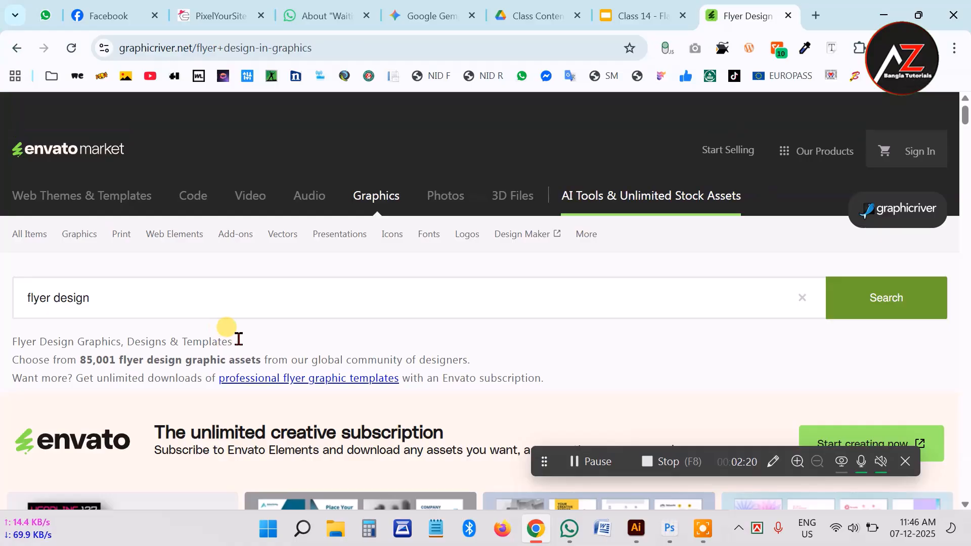
Step: Examine the flyer design results, comparing the education, corporate, handbill, food and business flyer layouts
{"action": "scroll", "coordinate": [671, 318], "scroll_direction": "down", "scroll_amount": 4}
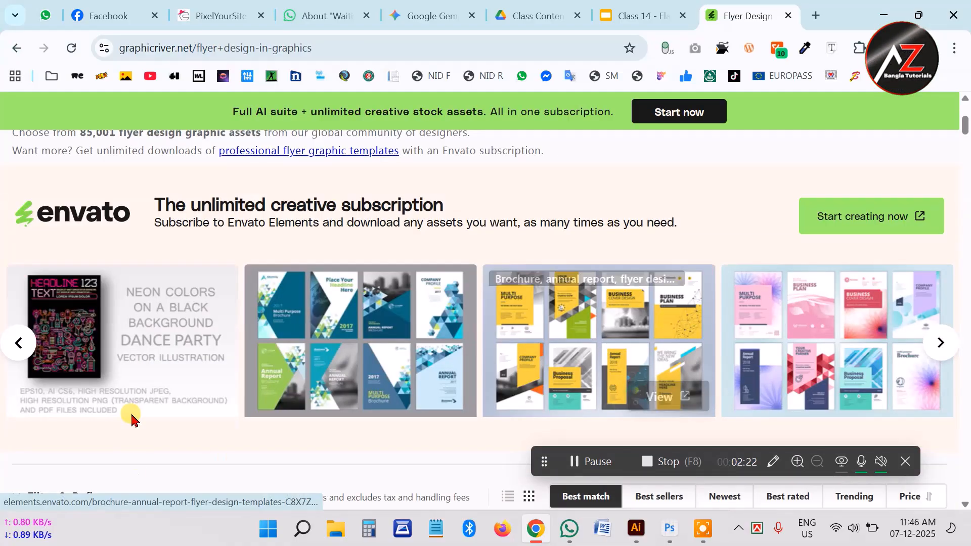
{"action": "scroll", "coordinate": [602, 365], "scroll_direction": "down", "scroll_amount": 12}
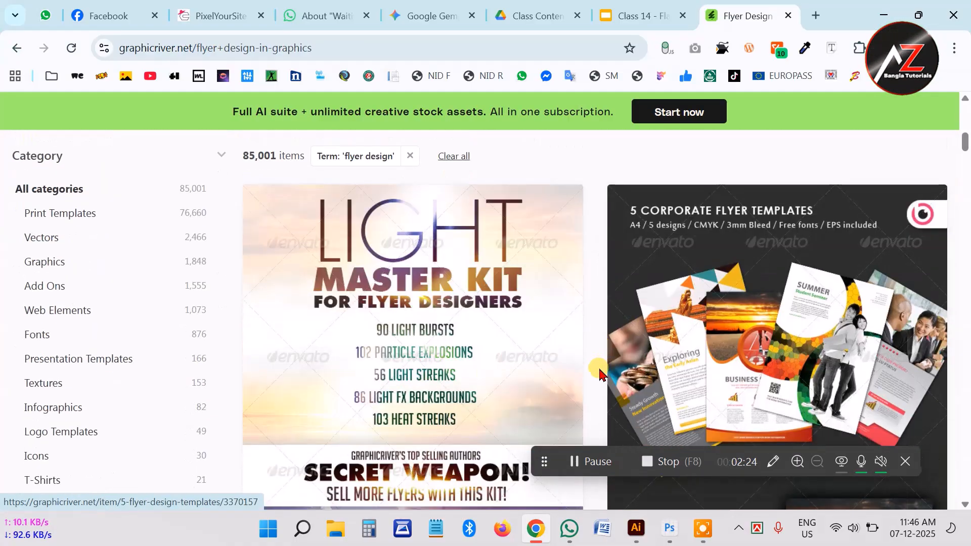
{"action": "scroll", "coordinate": [597, 369], "scroll_direction": "down", "scroll_amount": 6}
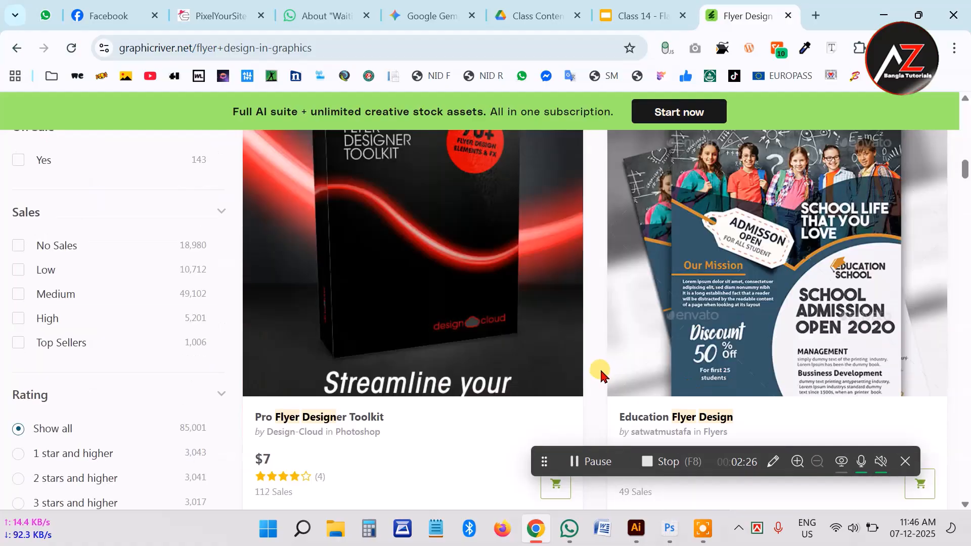
{"action": "scroll", "coordinate": [598, 368], "scroll_direction": "up", "scroll_amount": 2}
{"action": "scroll", "coordinate": [842, 317], "scroll_direction": "down", "scroll_amount": 10}
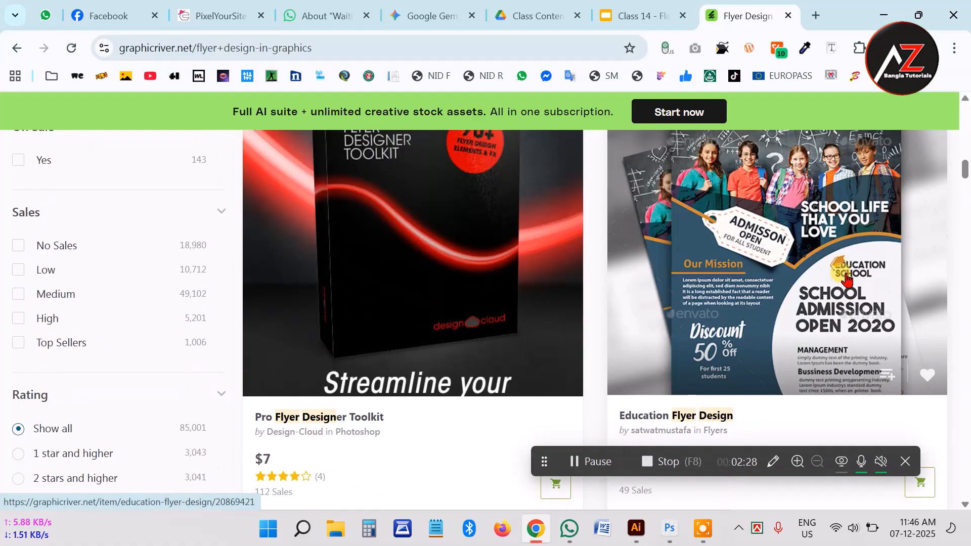
{"action": "scroll", "coordinate": [463, 284], "scroll_direction": "up", "scroll_amount": 2}
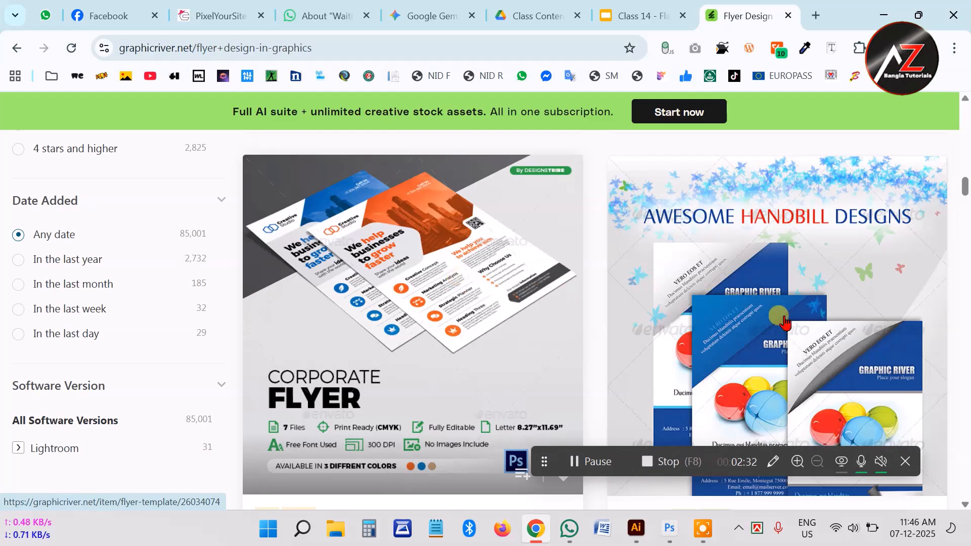
{"action": "scroll", "coordinate": [806, 329], "scroll_direction": "down", "scroll_amount": 2}
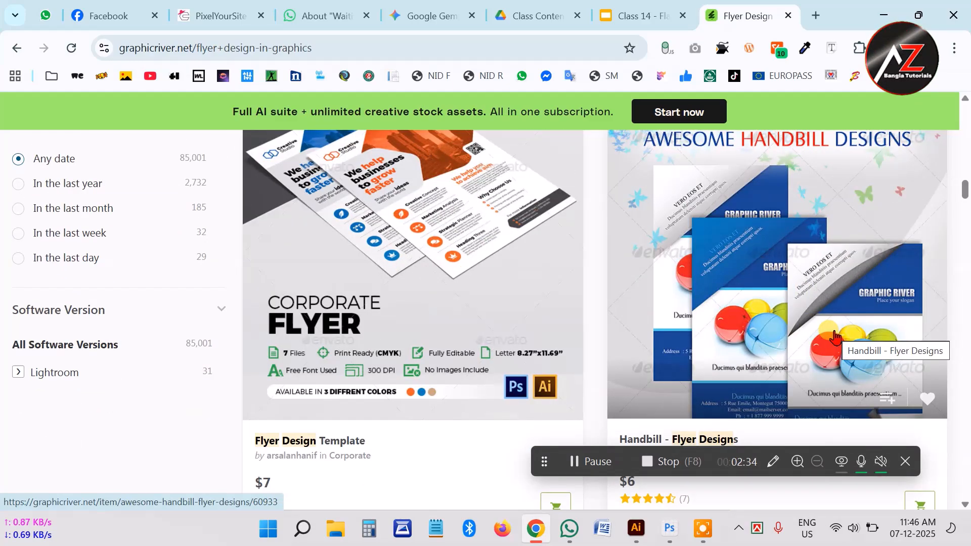
{"action": "scroll", "coordinate": [420, 325], "scroll_direction": "up", "scroll_amount": 2}
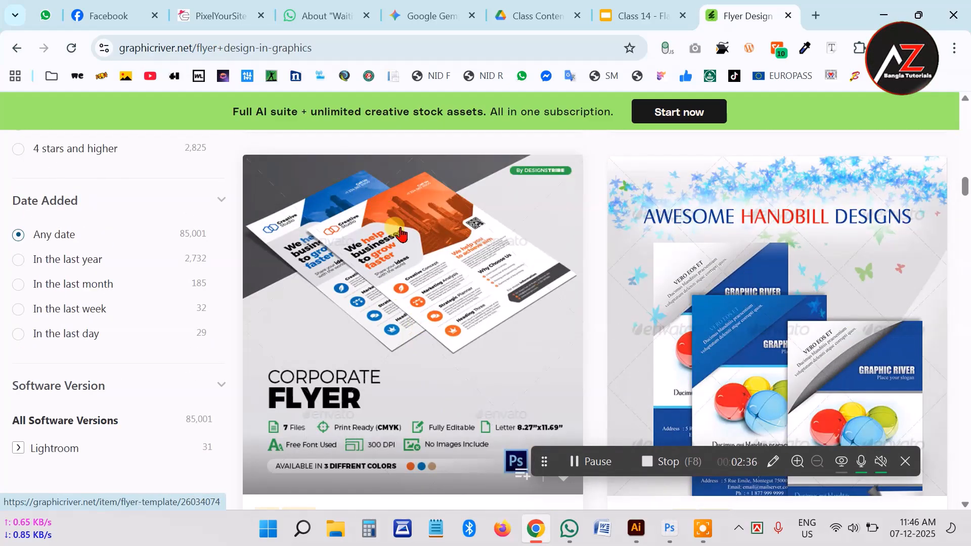
{"action": "scroll", "coordinate": [427, 304], "scroll_direction": "down", "scroll_amount": 10}
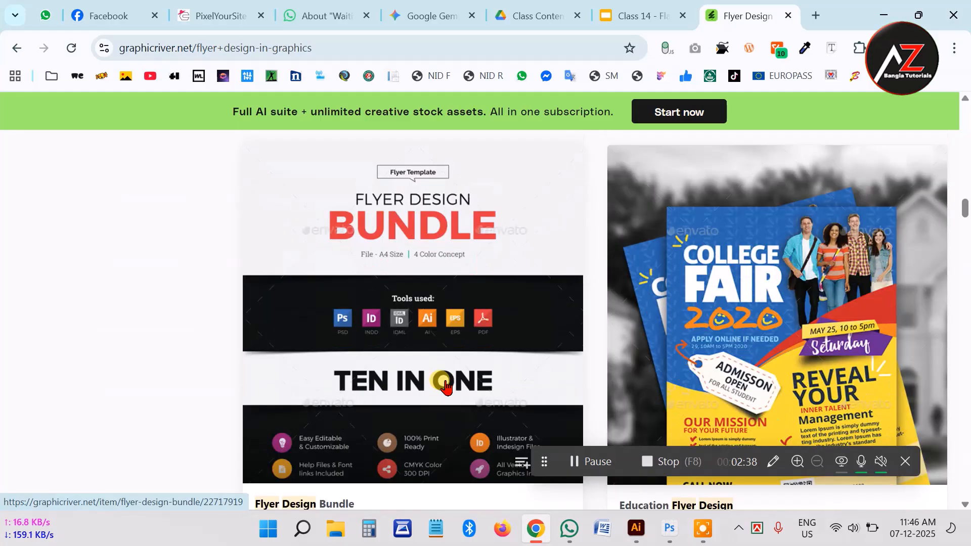
{"action": "scroll", "coordinate": [445, 384], "scroll_direction": "down", "scroll_amount": 6}
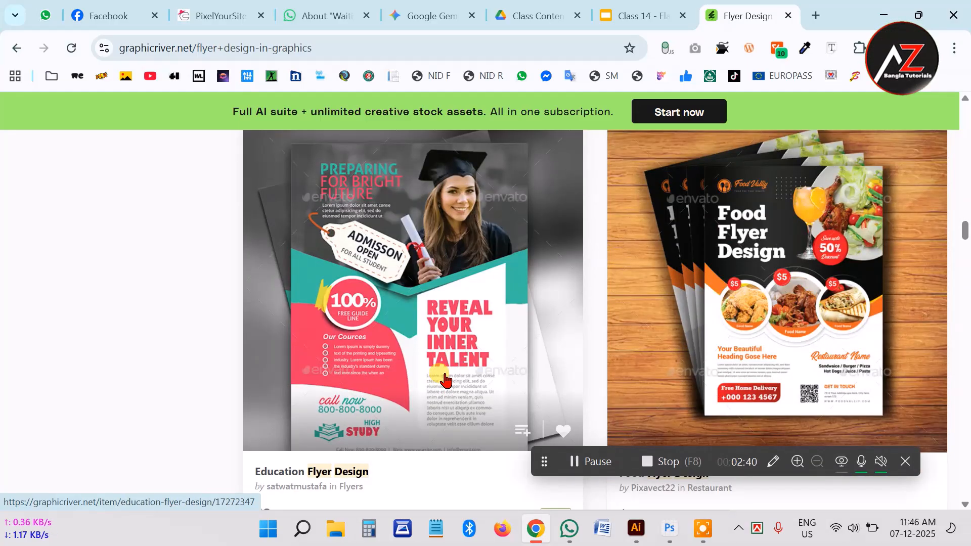
{"action": "scroll", "coordinate": [445, 380], "scroll_direction": "down", "scroll_amount": 6}
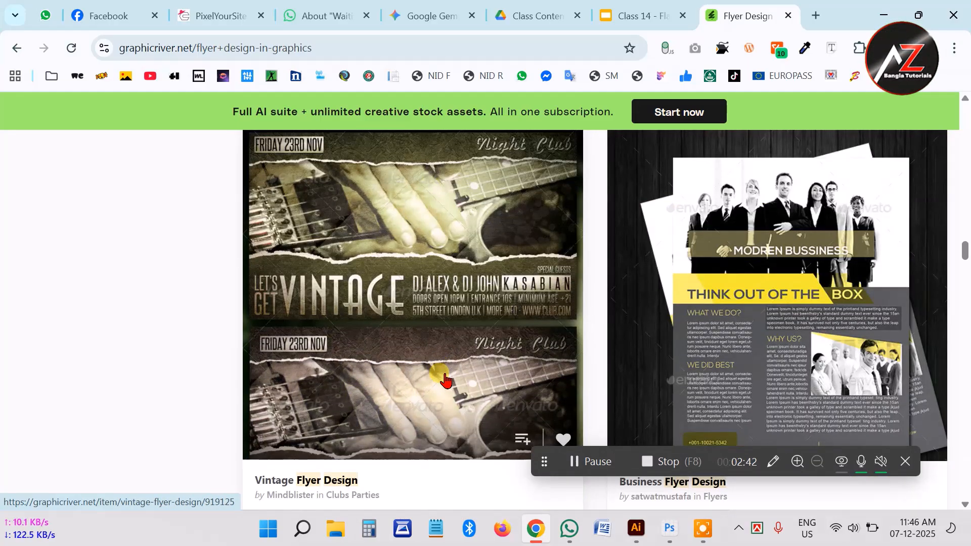
{"action": "scroll", "coordinate": [445, 380], "scroll_direction": "down", "scroll_amount": 3}
Step: Return to the Corporate Flyer template in the results and open its item page
{"action": "scroll", "coordinate": [445, 380], "scroll_direction": "up", "scroll_amount": 9}
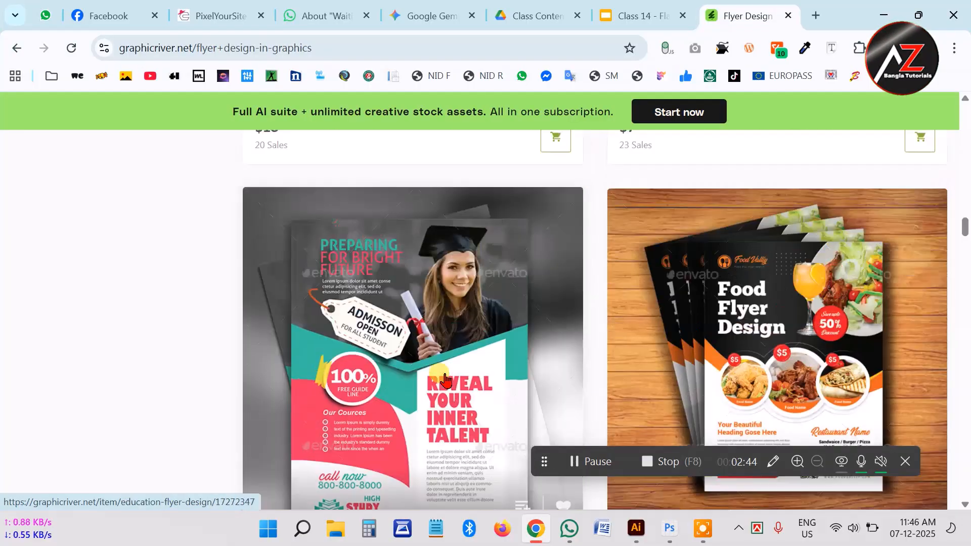
{"action": "scroll", "coordinate": [445, 380], "scroll_direction": "up", "scroll_amount": 12}
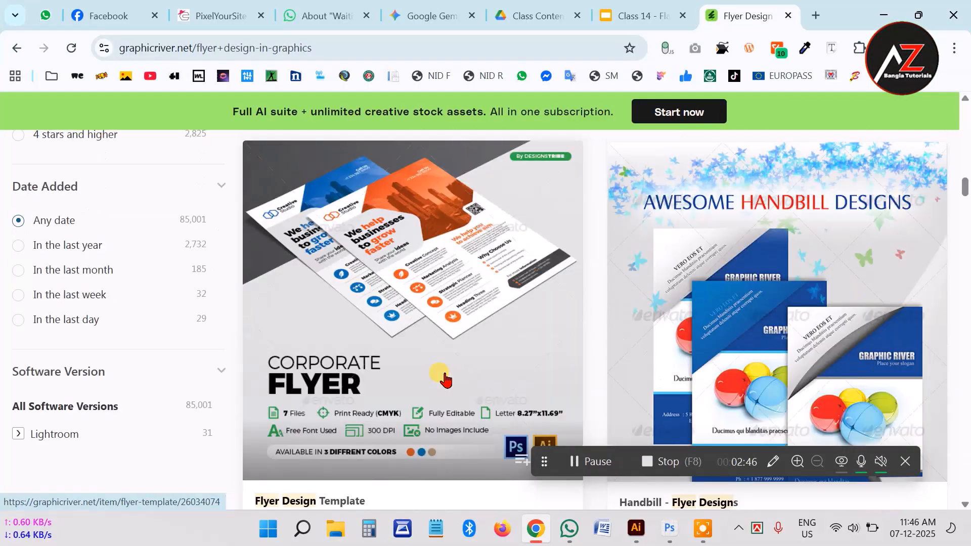
{"action": "scroll", "coordinate": [445, 379], "scroll_direction": "up", "scroll_amount": 1}
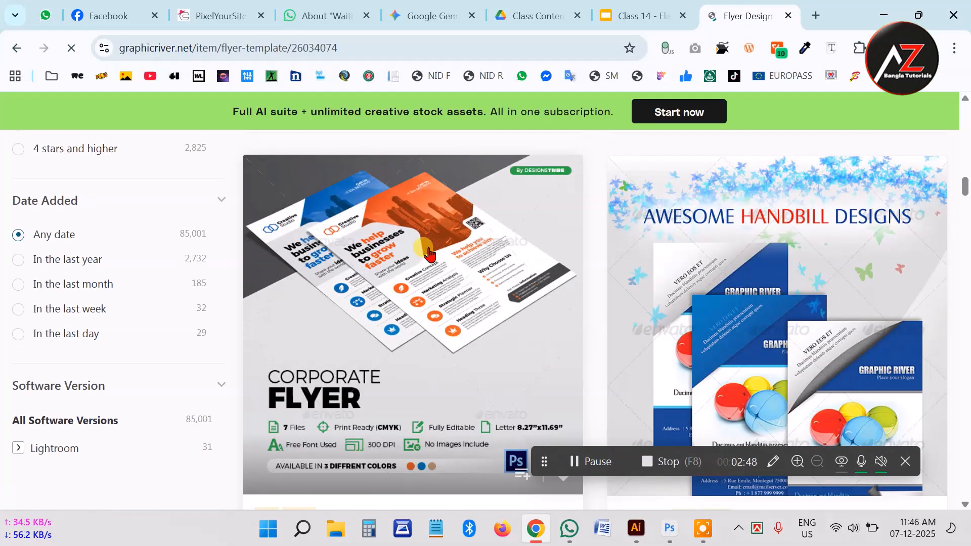
Step: Examine the corporate flyer's large preview images in its different colour versions
{"action": "scroll", "coordinate": [483, 400], "scroll_direction": "down", "scroll_amount": 14}
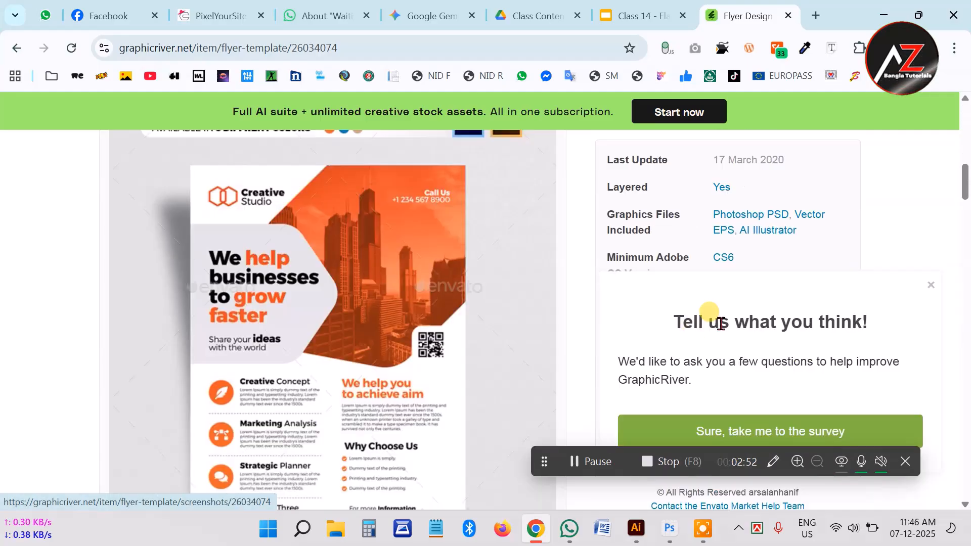
{"action": "left_click", "coordinate": [551, 402]}
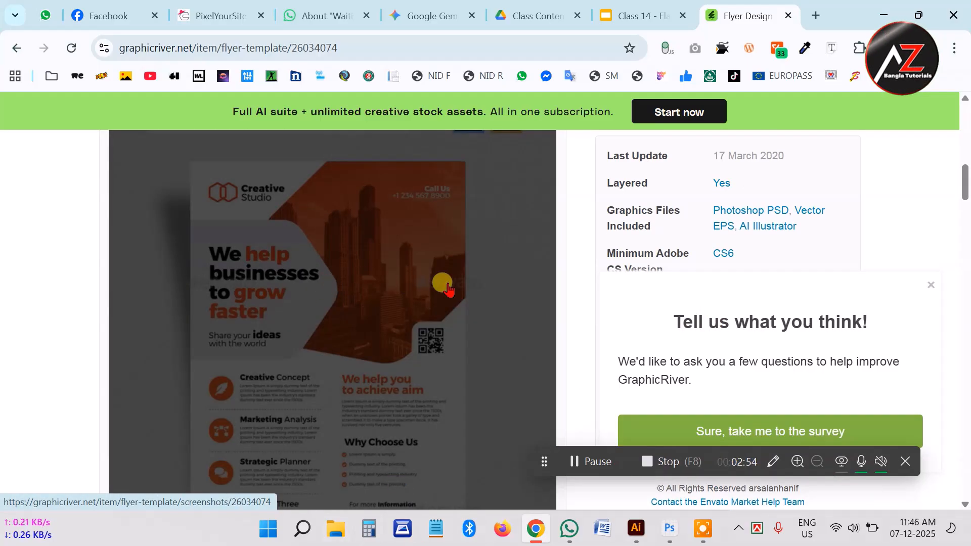
{"action": "scroll", "coordinate": [448, 288], "scroll_direction": "down", "scroll_amount": 4}
{"action": "scroll", "coordinate": [423, 412], "scroll_direction": "up", "scroll_amount": 4}
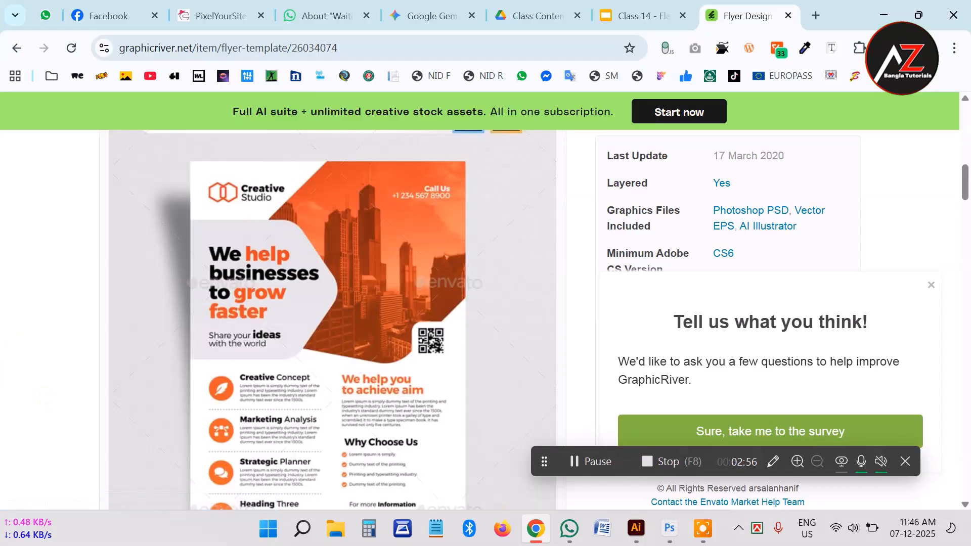
{"action": "scroll", "coordinate": [10, 365], "scroll_direction": "down", "scroll_amount": 5}
{"action": "scroll", "coordinate": [69, 347], "scroll_direction": "up", "scroll_amount": 4}
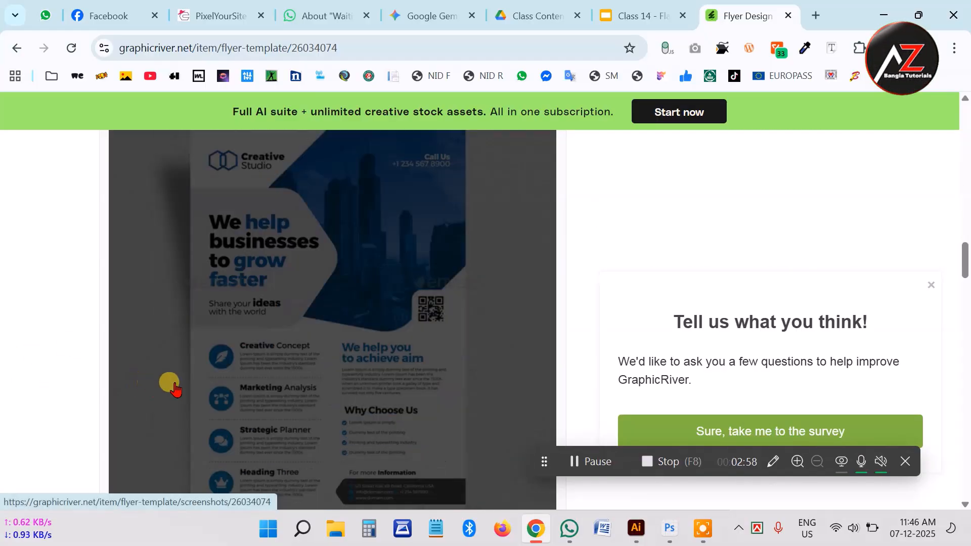
{"action": "scroll", "coordinate": [362, 393], "scroll_direction": "down", "scroll_amount": 10}
{"action": "scroll", "coordinate": [404, 392], "scroll_direction": "up", "scroll_amount": 1}
{"action": "scroll", "coordinate": [380, 338], "scroll_direction": "down", "scroll_amount": 8}
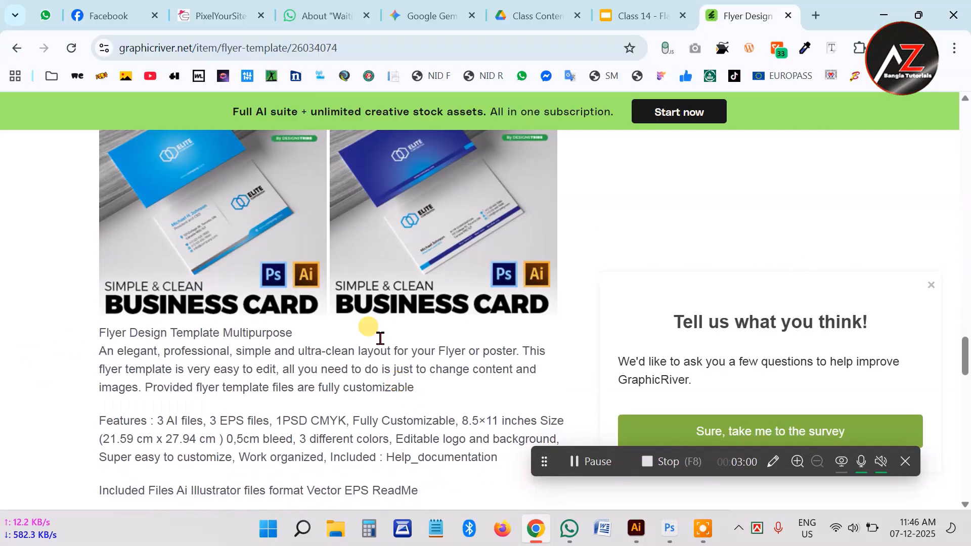
Step: Read the flyer template's description, including its features, size, bleed, included files and free font links
{"action": "scroll", "coordinate": [455, 344], "scroll_direction": "down", "scroll_amount": 4}
{"action": "scroll", "coordinate": [304, 349], "scroll_direction": "up", "scroll_amount": 2}
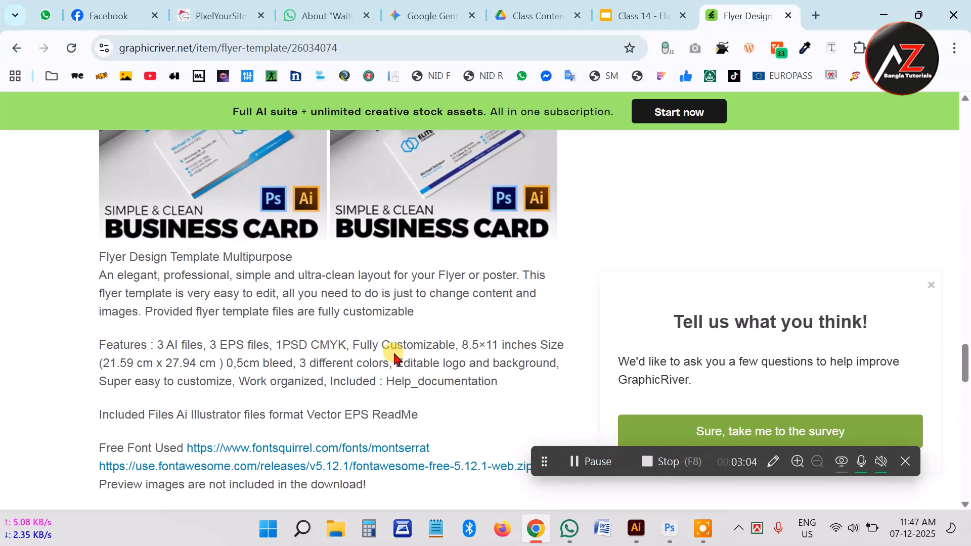
{"action": "scroll", "coordinate": [412, 358], "scroll_direction": "down", "scroll_amount": 3}
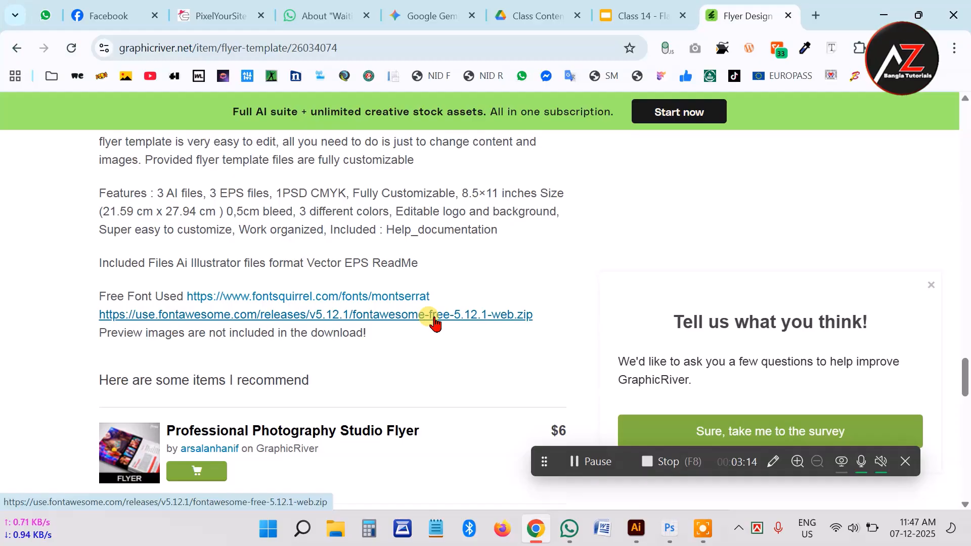
{"action": "scroll", "coordinate": [434, 323], "scroll_direction": "down", "scroll_amount": 6}
{"action": "scroll", "coordinate": [434, 324], "scroll_direction": "up", "scroll_amount": 12}
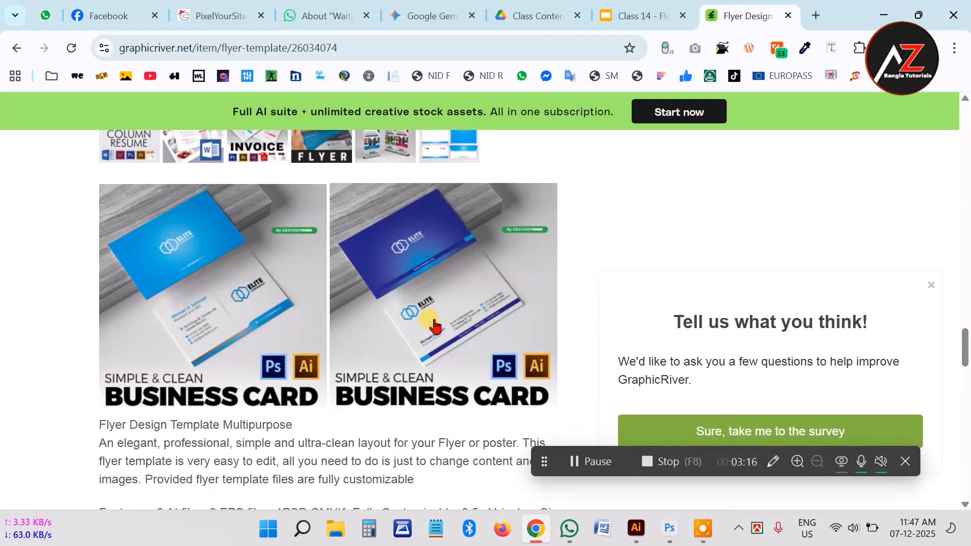
{"action": "scroll", "coordinate": [434, 325], "scroll_direction": "up", "scroll_amount": 10}
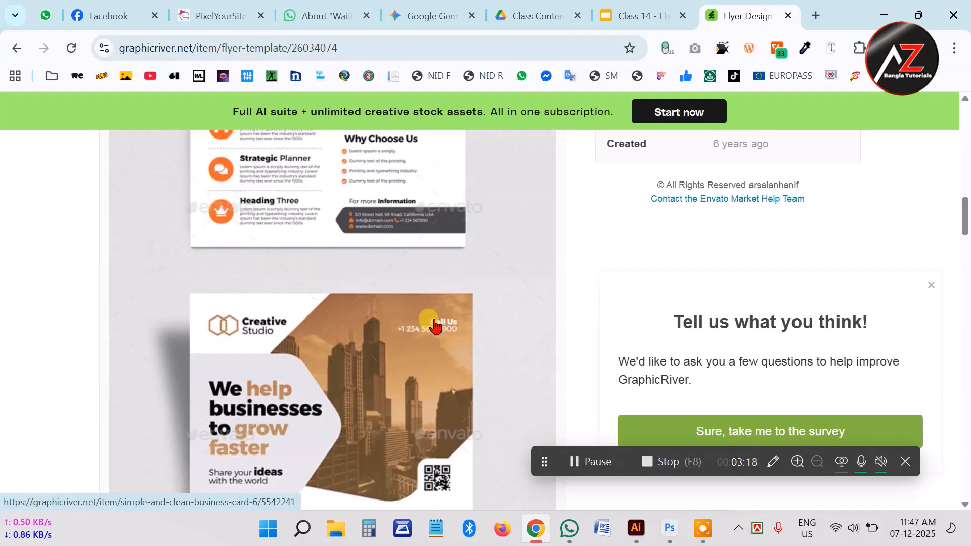
Step: Open the flyer template's enlarged previews, dismiss the survey pop-up and bring up the straight-on orange version
{"action": "scroll", "coordinate": [434, 325], "scroll_direction": "up", "scroll_amount": 8}
{"action": "left_click", "coordinate": [296, 292]}
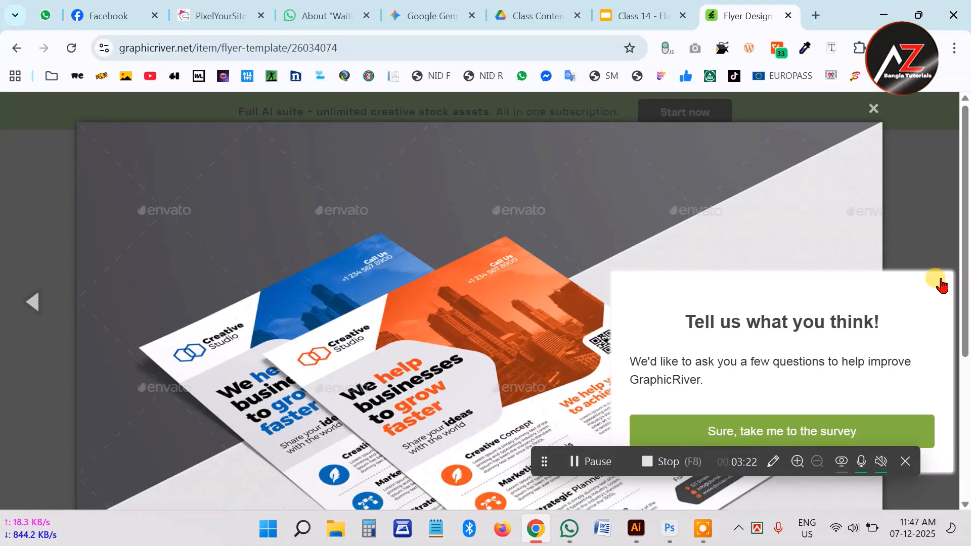
{"action": "left_click", "coordinate": [940, 286]}
{"action": "scroll", "coordinate": [357, 292], "scroll_direction": "down", "scroll_amount": 5}
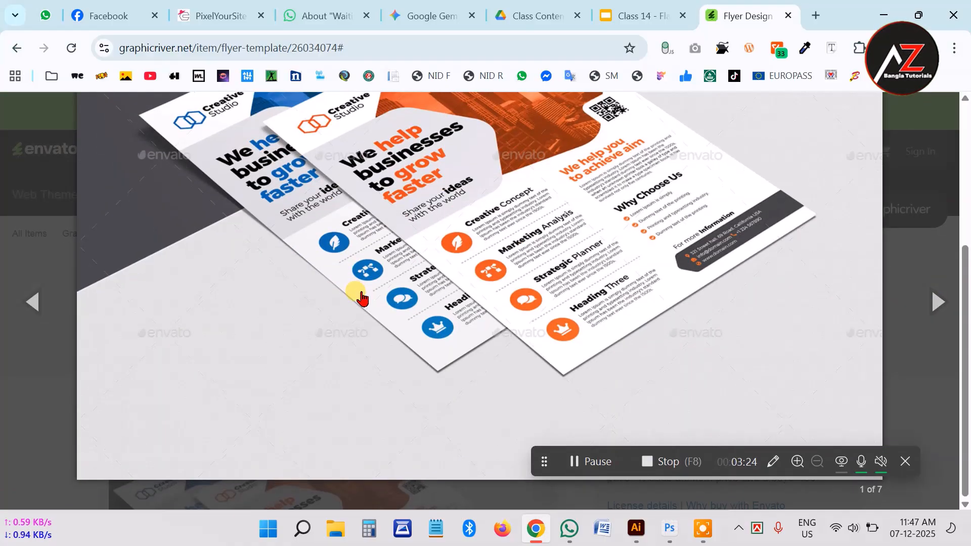
{"action": "left_click", "coordinate": [905, 461]}
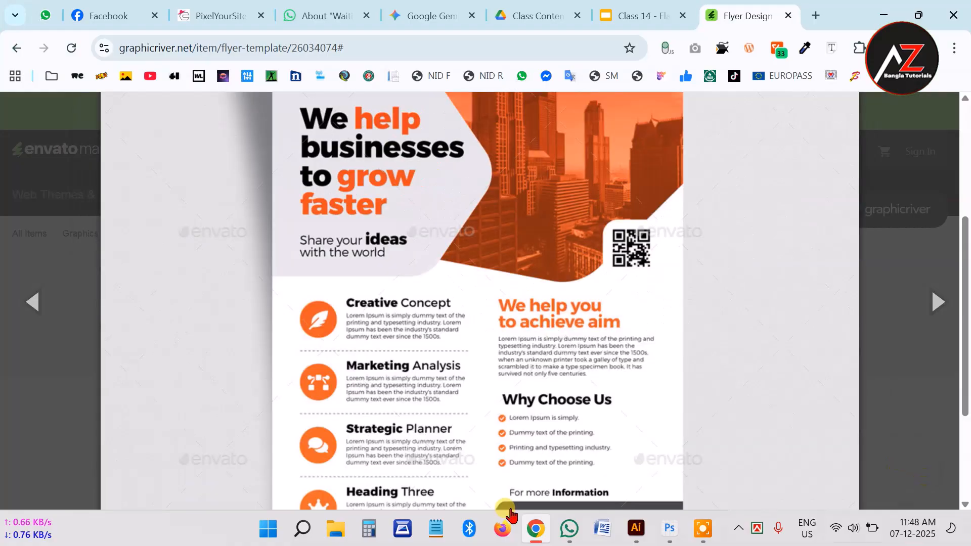
Step: Save the orange flyer preview to the Desktop as a JPEG image named 2
{"action": "scroll", "coordinate": [445, 304], "scroll_direction": "up", "scroll_amount": 3}
{"action": "scroll", "coordinate": [460, 331], "scroll_direction": "down", "scroll_amount": 6}
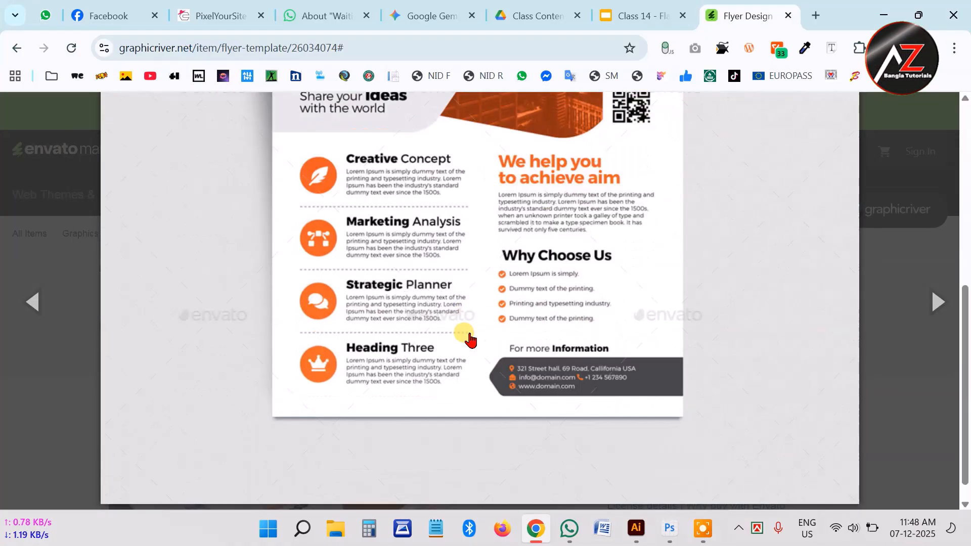
{"action": "scroll", "coordinate": [455, 333], "scroll_direction": "up", "scroll_amount": 4}
{"action": "right_click", "coordinate": [347, 208]}
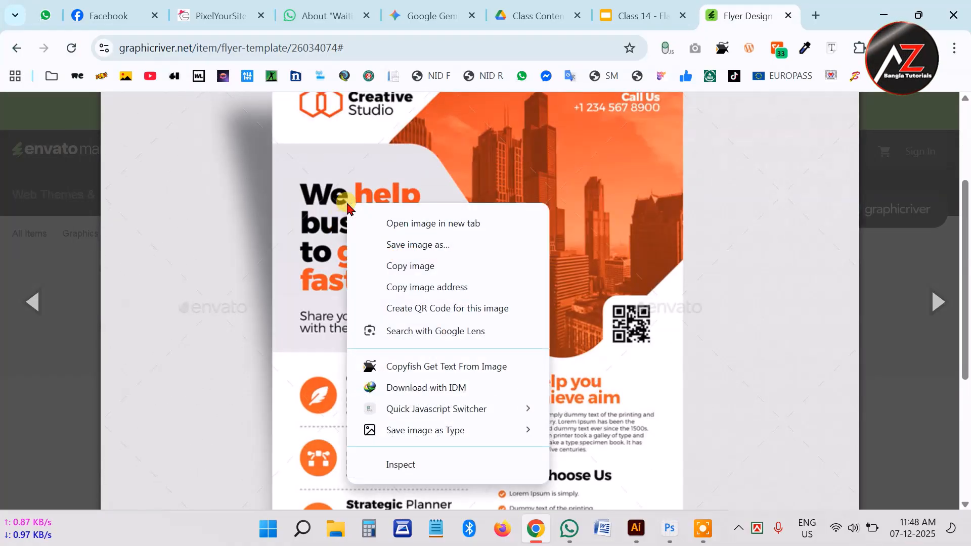
{"action": "left_click", "coordinate": [432, 245]}
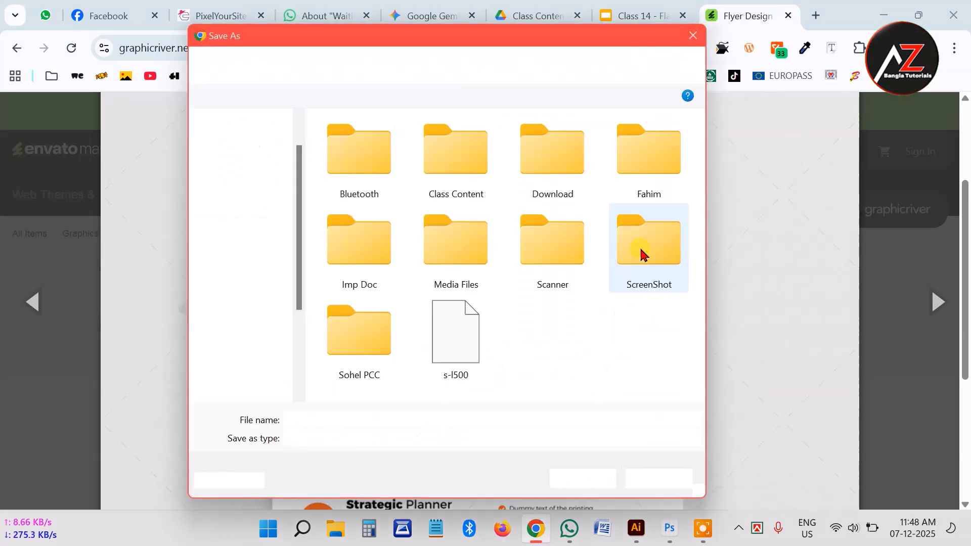
{"action": "left_click", "coordinate": [240, 199]}
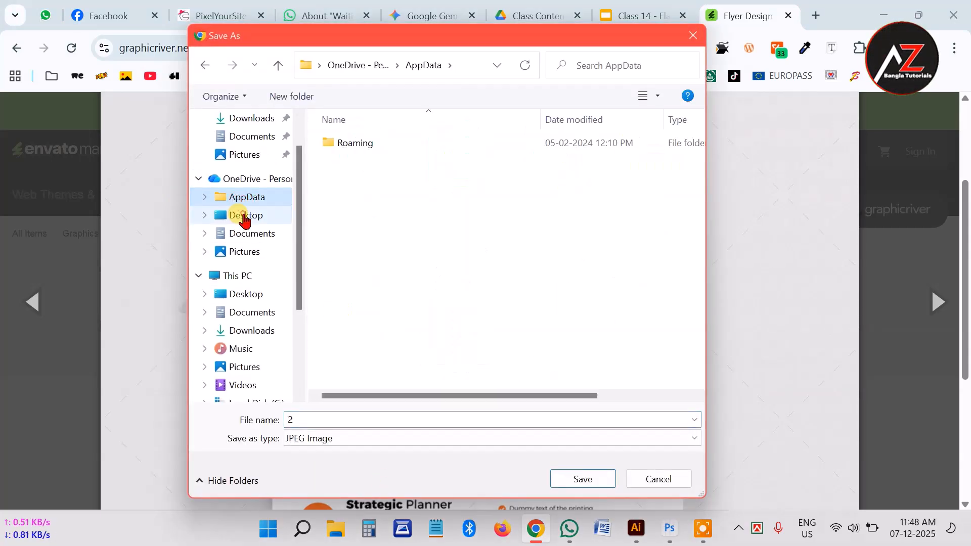
{"action": "left_click", "coordinate": [246, 216]}
{"action": "left_click", "coordinate": [582, 479]}
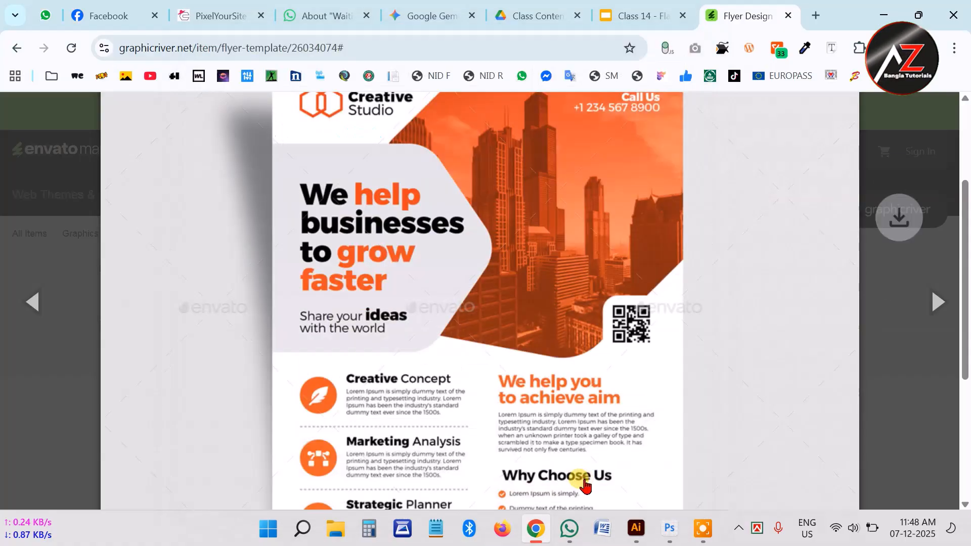
{"action": "left_click", "coordinate": [735, 11]}
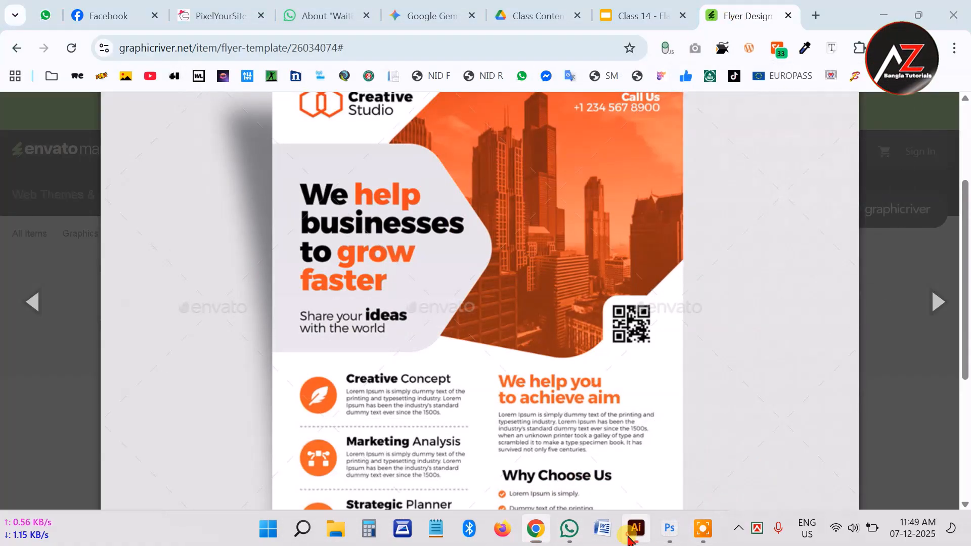
Step: Switch to Illustrator and create a new document from the A4 Paper (Portrait) template
{"action": "left_click", "coordinate": [629, 537]}
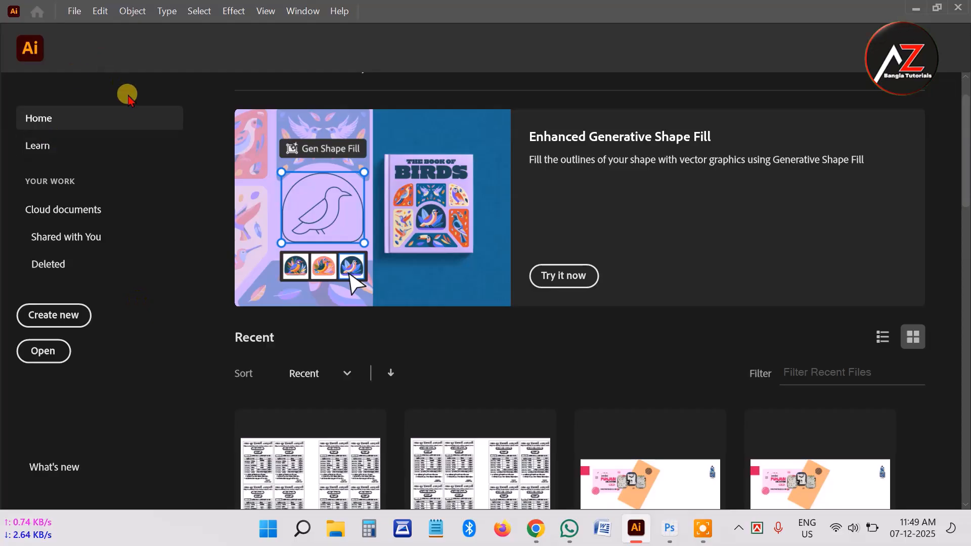
{"action": "left_click", "coordinate": [74, 10]}
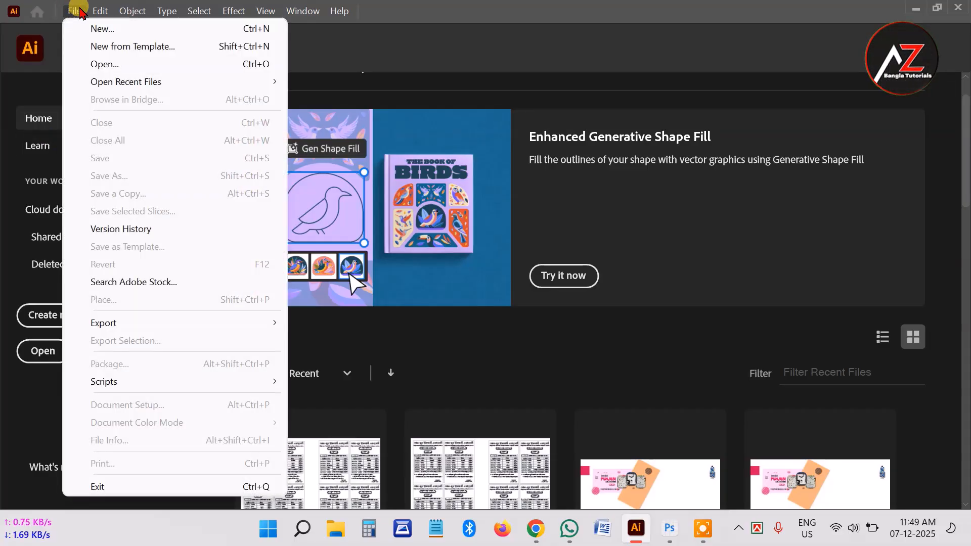
{"action": "left_click", "coordinate": [399, 143]}
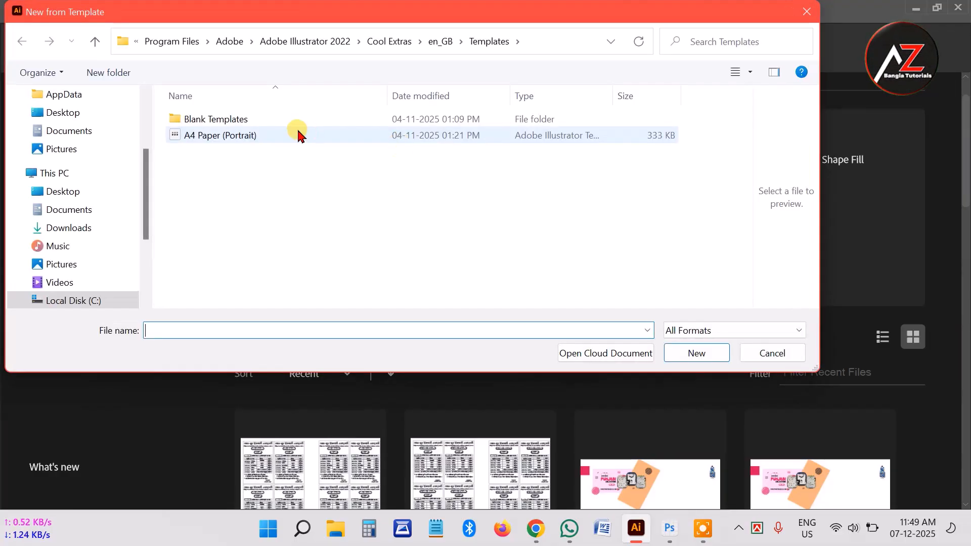
{"action": "left_click", "coordinate": [298, 134]}
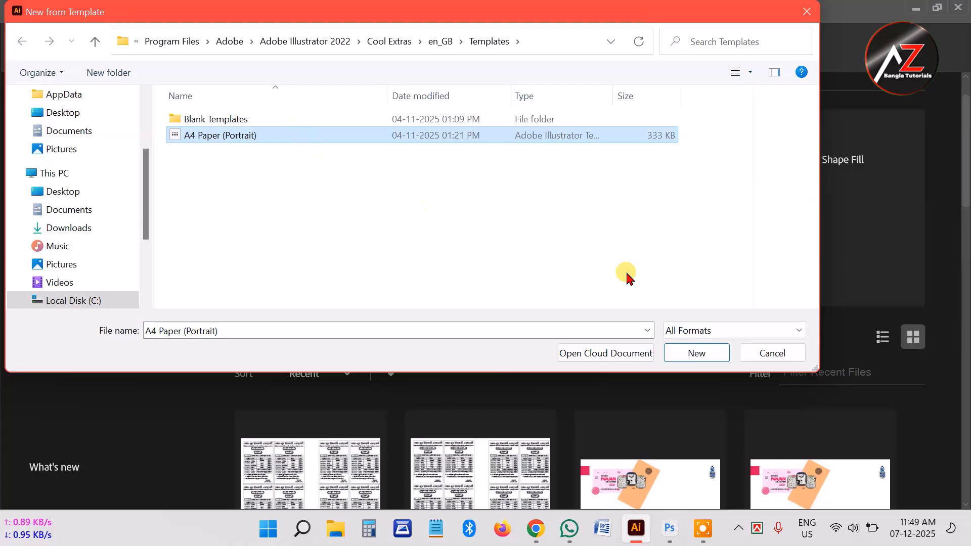
{"action": "left_click", "coordinate": [691, 354]}
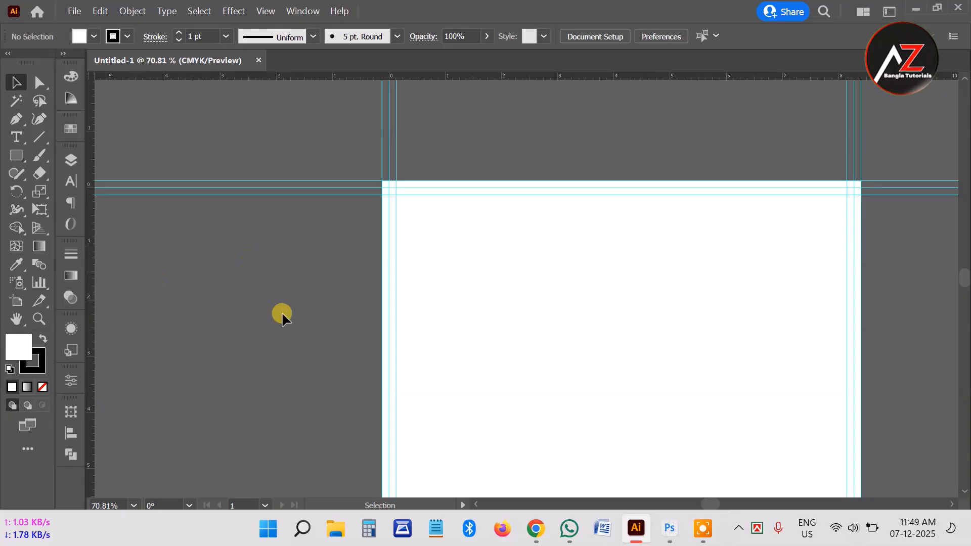
{"action": "left_click_drag", "start_coordinate": [605, 275], "coordinate": [577, 253]}
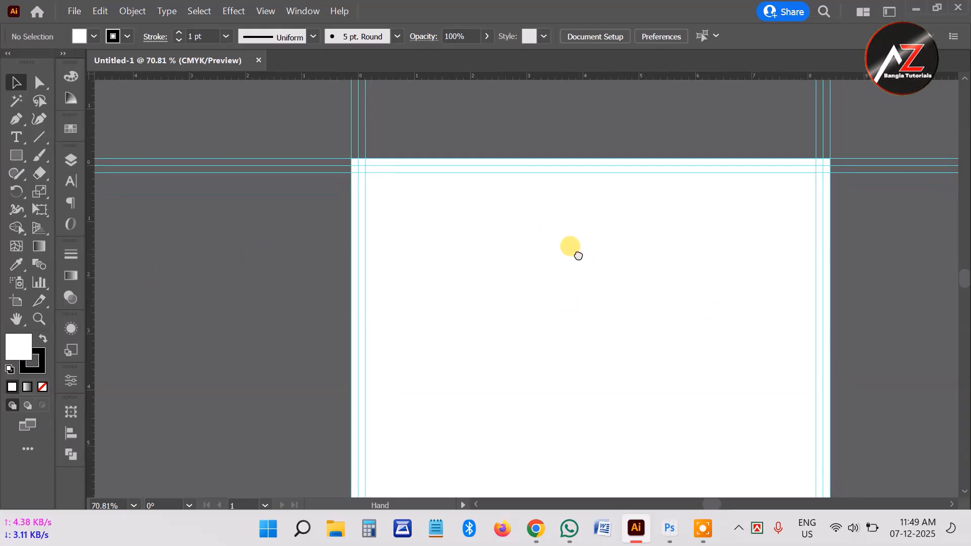
{"action": "left_click", "coordinate": [80, 16]}
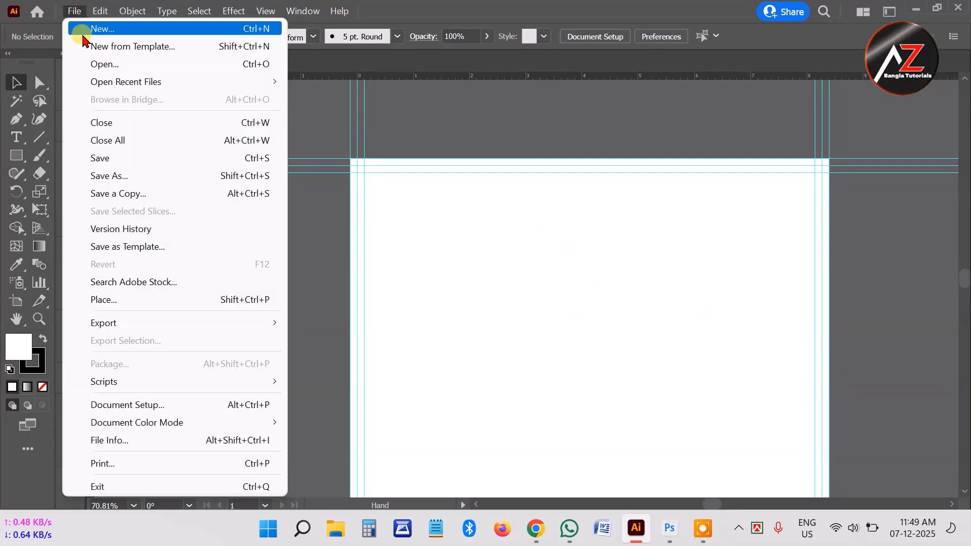
{"action": "left_click", "coordinate": [82, 34]}
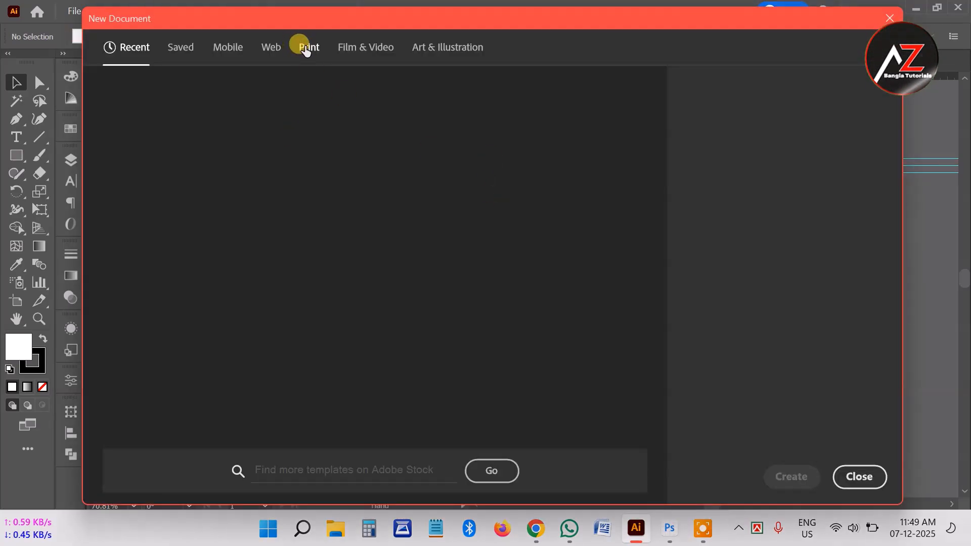
{"action": "left_click", "coordinate": [306, 49]}
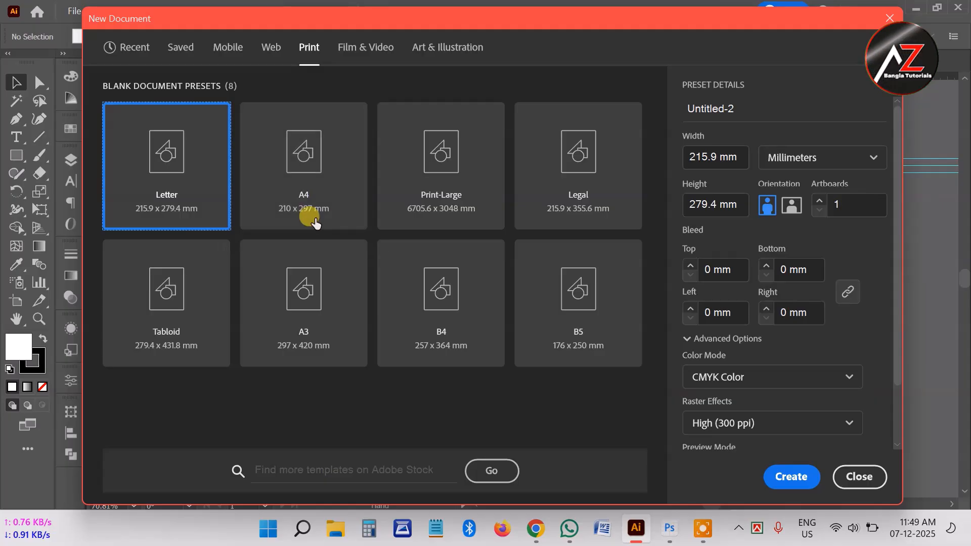
{"action": "left_click", "coordinate": [292, 164]}
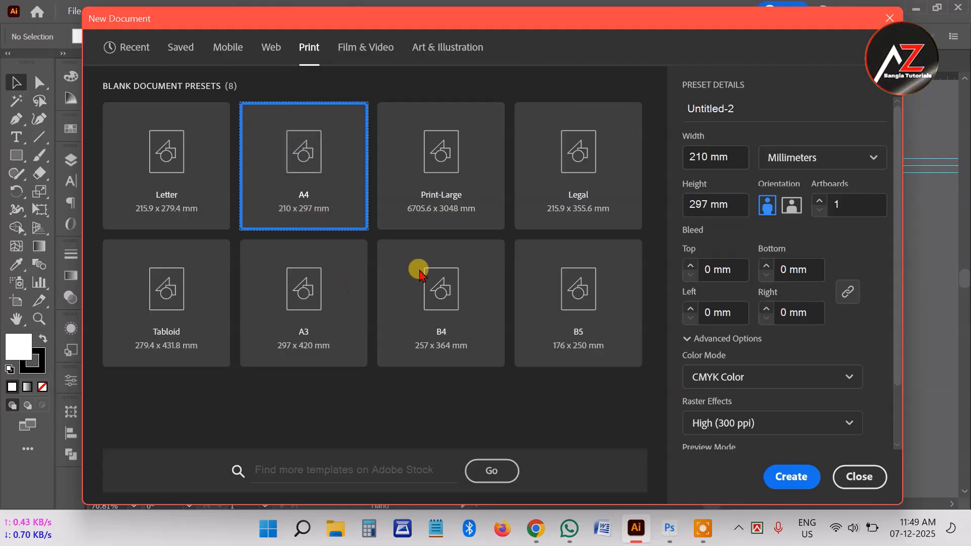
{"action": "left_click", "coordinate": [821, 160]}
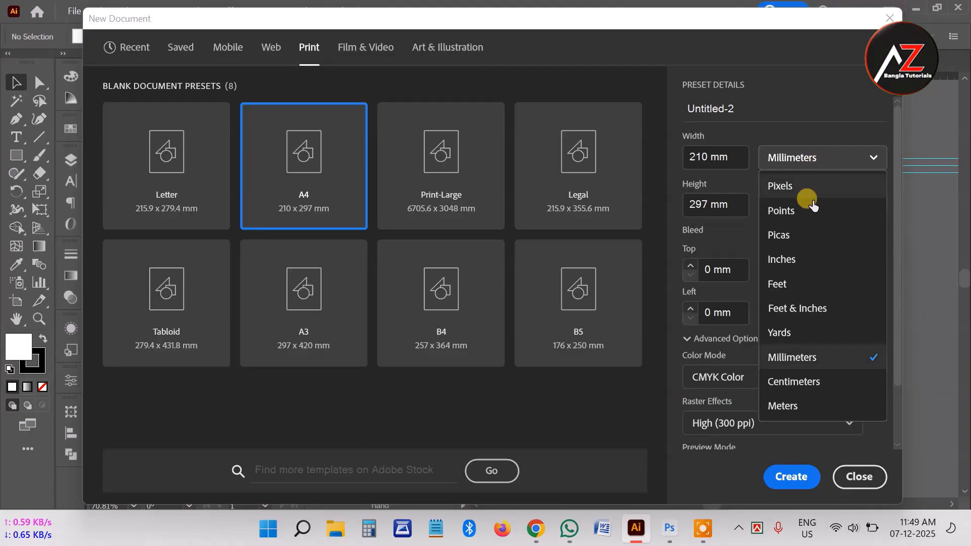
{"action": "left_click", "coordinate": [789, 259]}
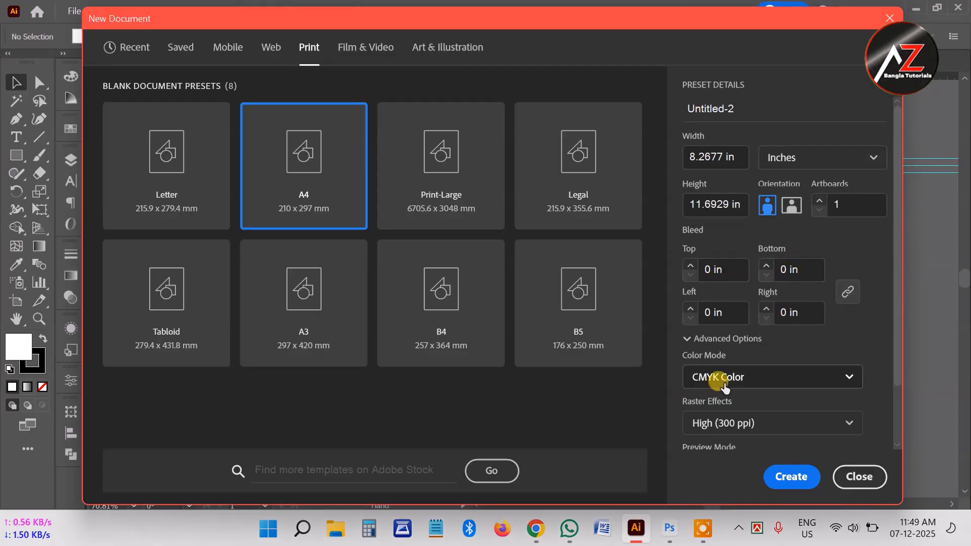
{"action": "scroll", "coordinate": [802, 371], "scroll_direction": "down", "scroll_amount": 2}
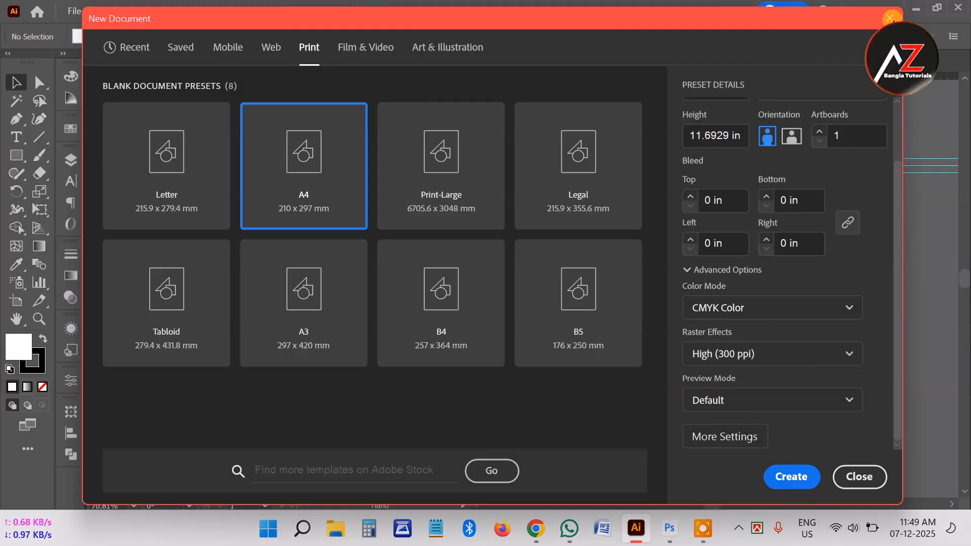
{"action": "key", "text": "Return"}
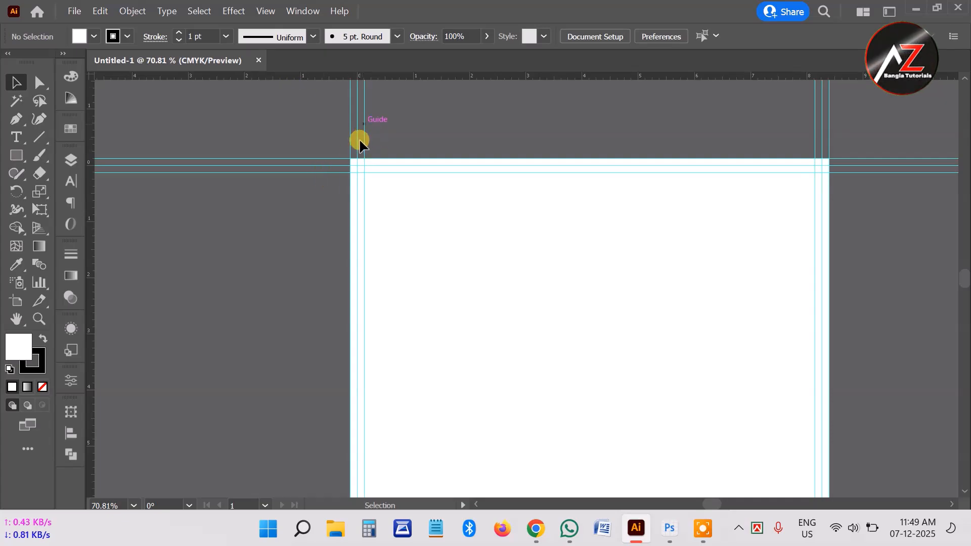
Step: Place the flyer image 2 from the Desktop as a linked file beside the artboard, about 3.2 in wide
{"action": "scroll", "coordinate": [493, 308], "scroll_direction": "down", "scroll_amount": 3}
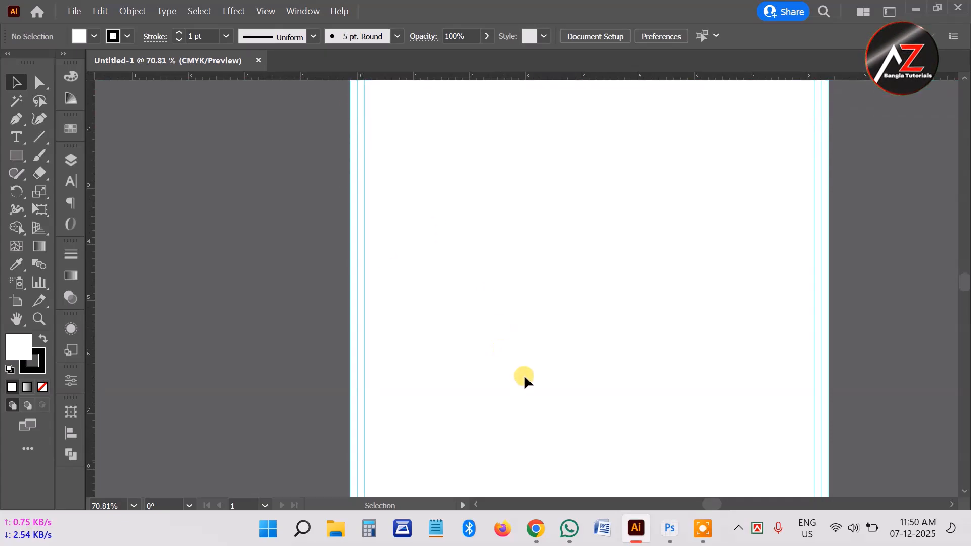
{"action": "scroll", "coordinate": [527, 382], "scroll_direction": "down", "scroll_amount": 4}
{"action": "scroll", "coordinate": [530, 386], "scroll_direction": "up", "scroll_amount": 3}
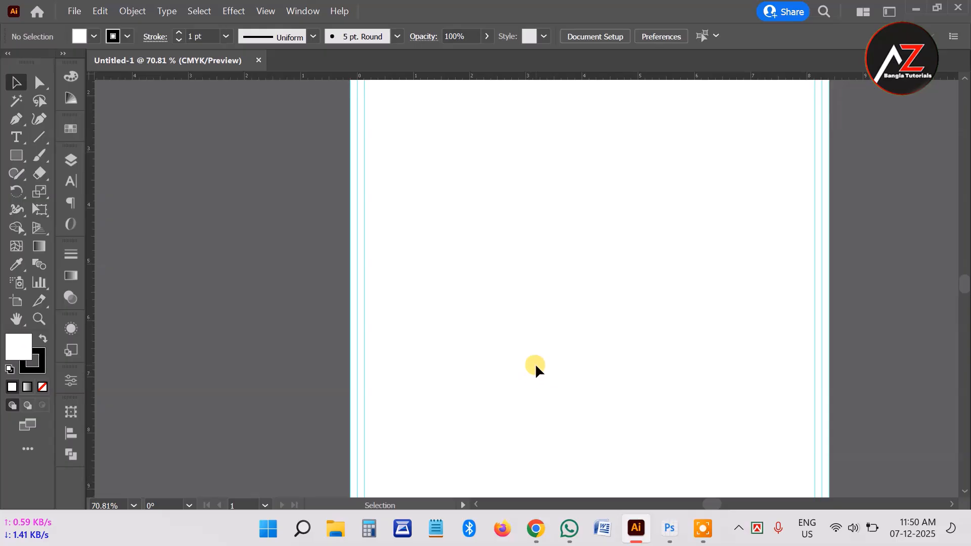
{"action": "scroll", "coordinate": [582, 275], "scroll_direction": "up", "scroll_amount": 3}
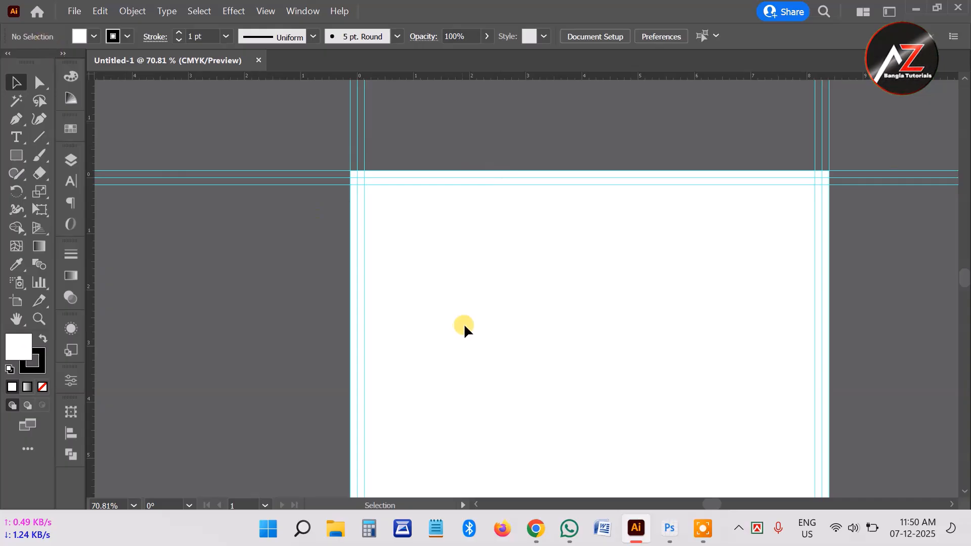
{"action": "left_click", "coordinate": [76, 20]}
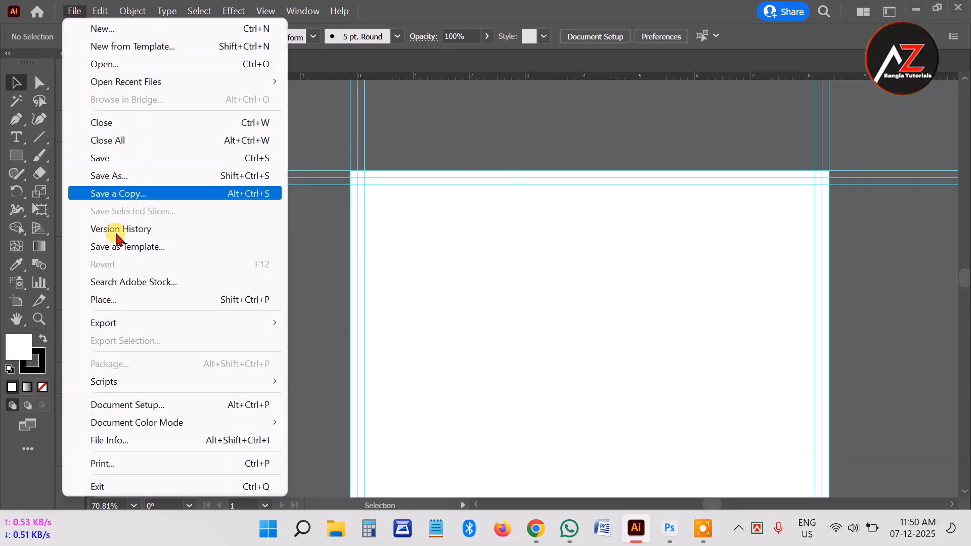
{"action": "left_click", "coordinate": [133, 304]}
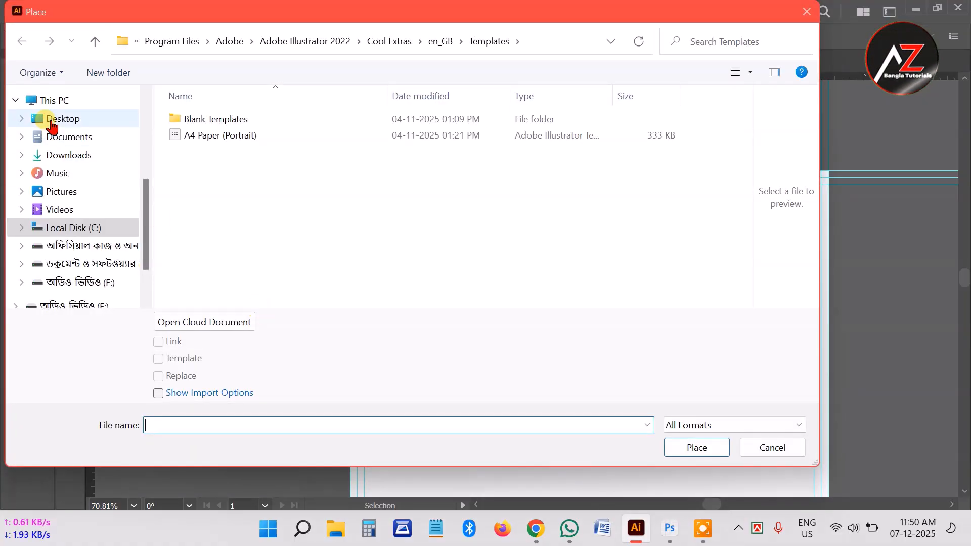
{"action": "left_click", "coordinate": [51, 122]}
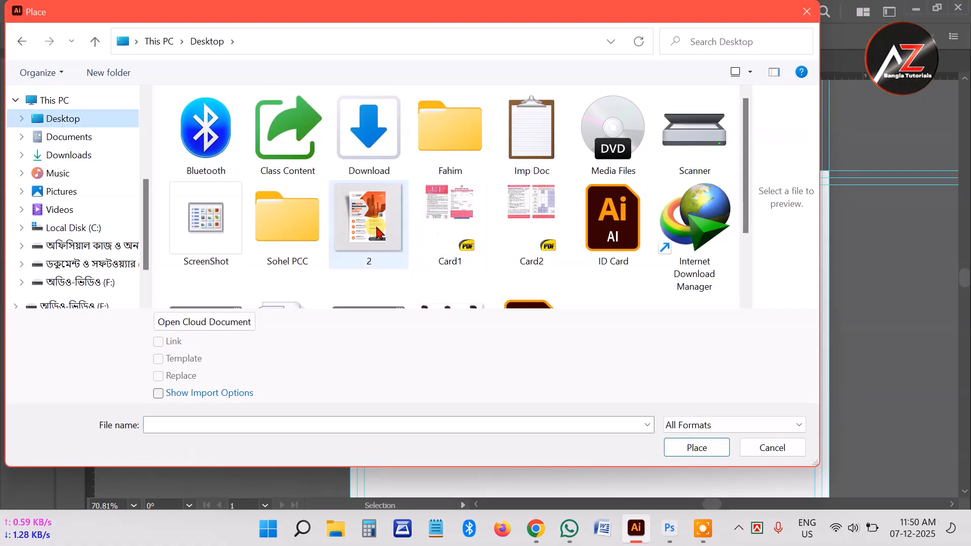
{"action": "left_click", "coordinate": [377, 233]}
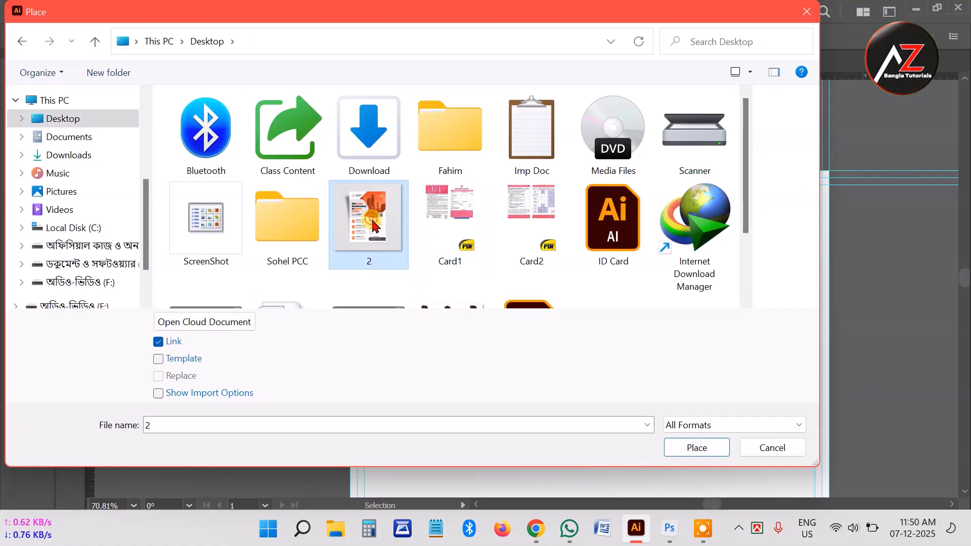
{"action": "left_click", "coordinate": [697, 448]}
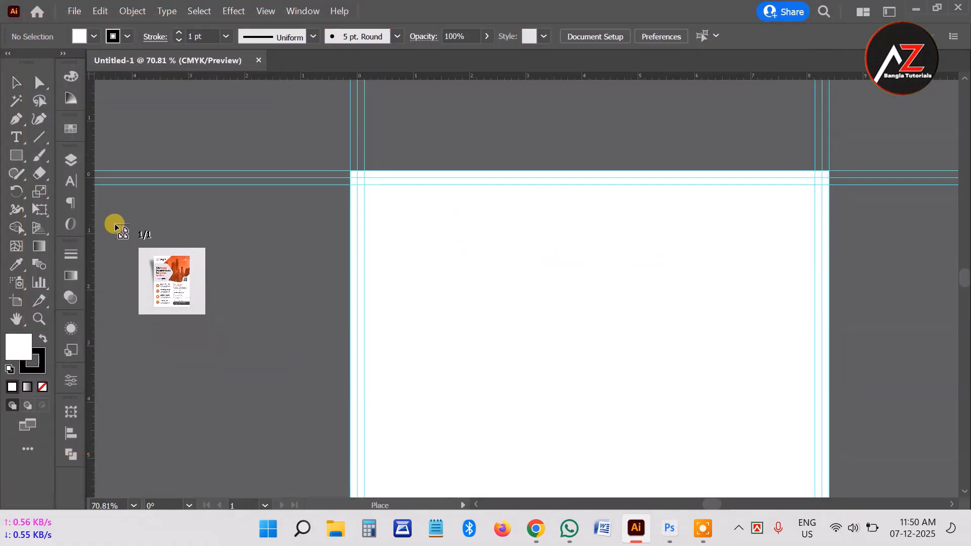
{"action": "left_click_drag", "start_coordinate": [114, 218], "coordinate": [295, 398]}
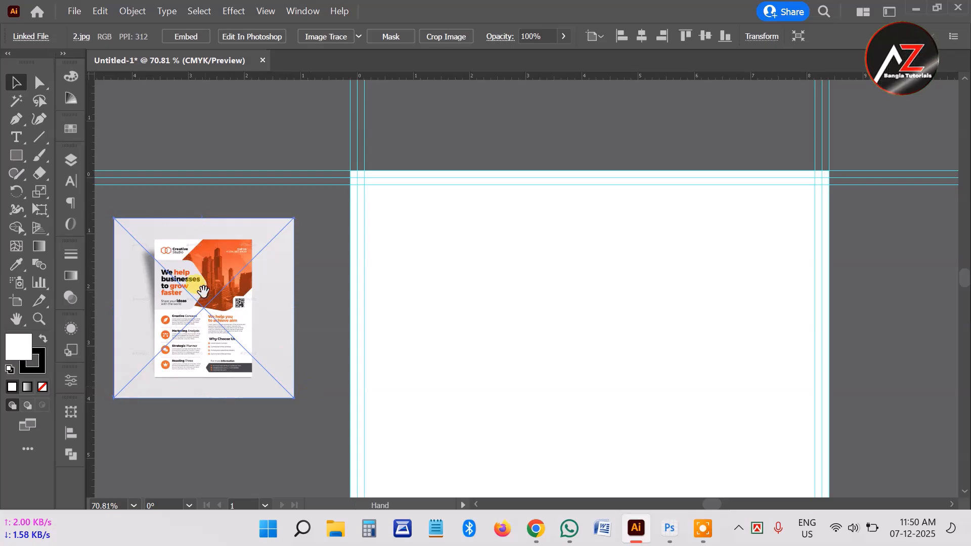
Step: Crop the placed flyer image to the flyer page itself, about 1.75 by 2.46 in, embedding the cropped copy
{"action": "left_click_drag", "start_coordinate": [203, 291], "coordinate": [310, 256]}
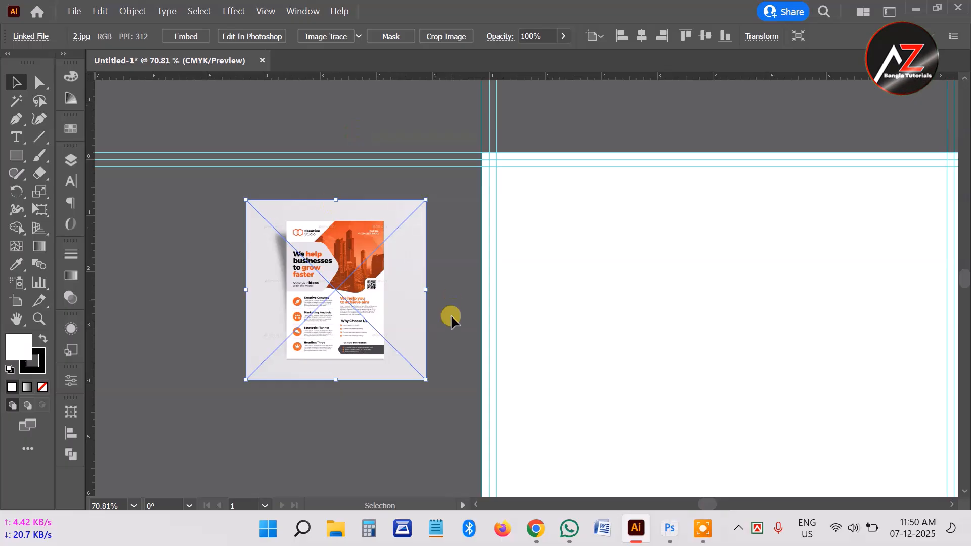
{"action": "left_click", "coordinate": [386, 416]}
{"action": "left_click", "coordinate": [230, 245]}
{"action": "left_click", "coordinate": [332, 245]}
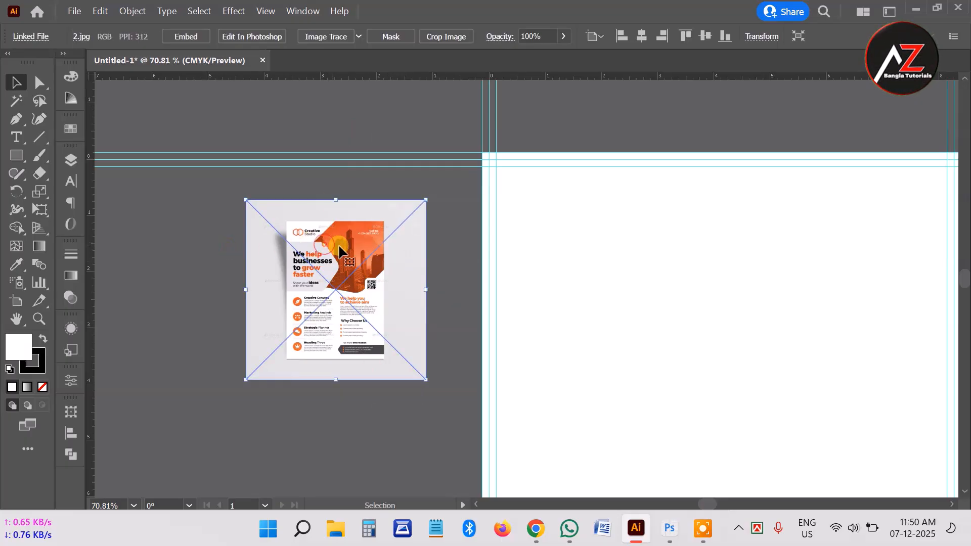
{"action": "left_click", "coordinate": [455, 39]}
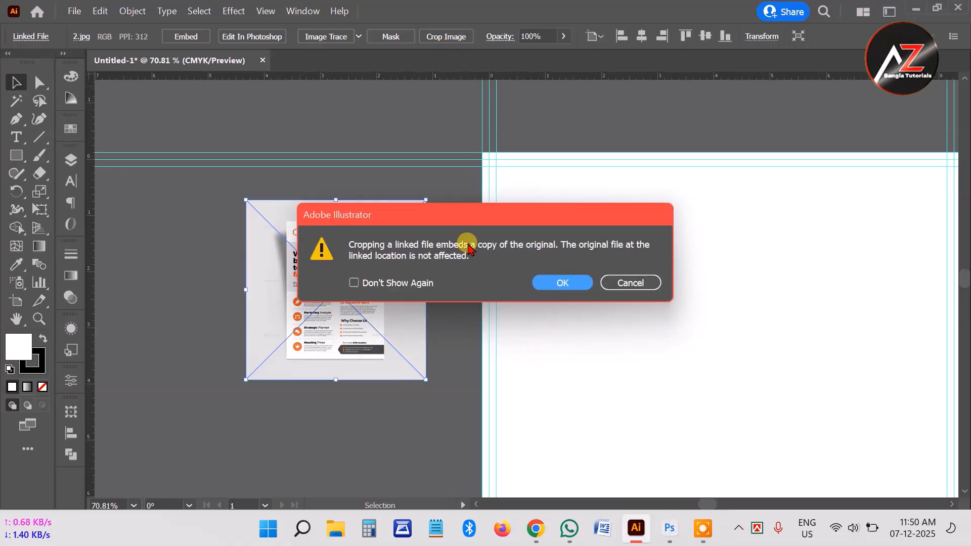
{"action": "left_click", "coordinate": [562, 282]}
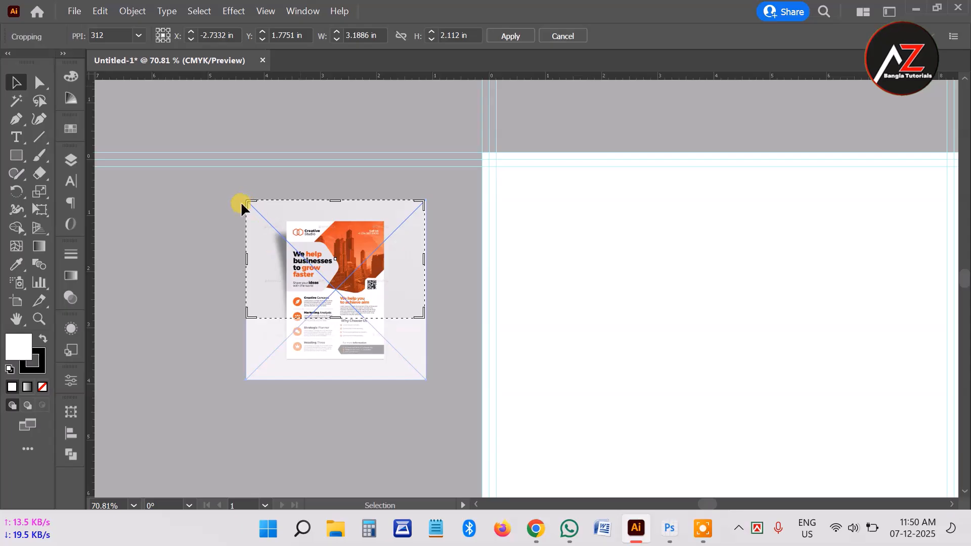
{"action": "left_click_drag", "start_coordinate": [248, 201], "coordinate": [288, 222]}
{"action": "left_click_drag", "start_coordinate": [410, 358], "coordinate": [380, 354]}
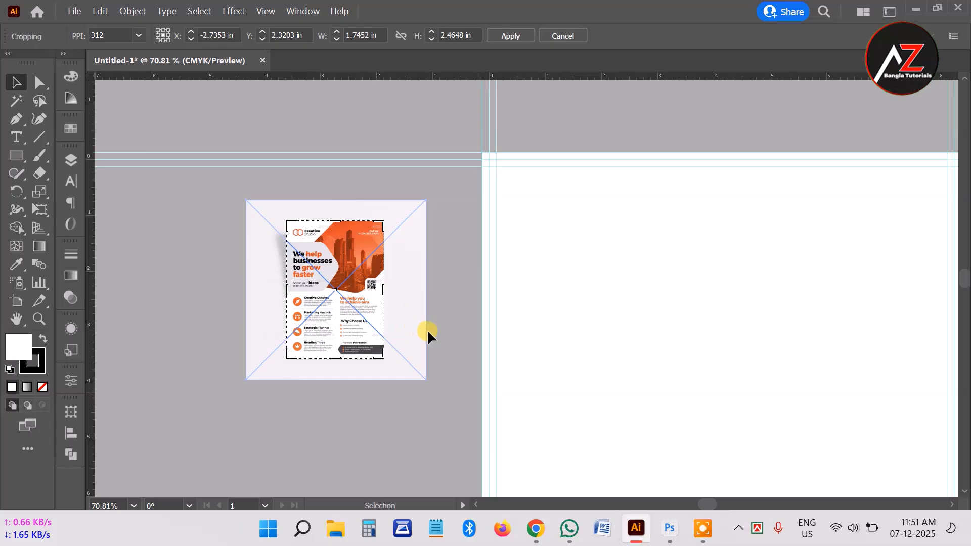
{"action": "key", "text": "Return"}
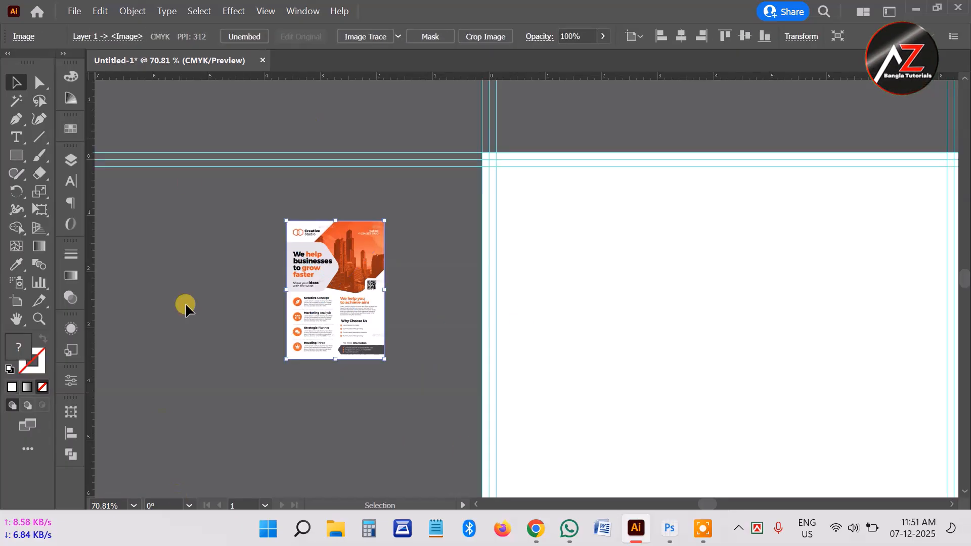
Step: Enlarge the cropped flyer image proportionally to about 4.9 in wide and position it just beside the artboard
{"action": "left_click_drag", "start_coordinate": [284, 280], "coordinate": [218, 240]}
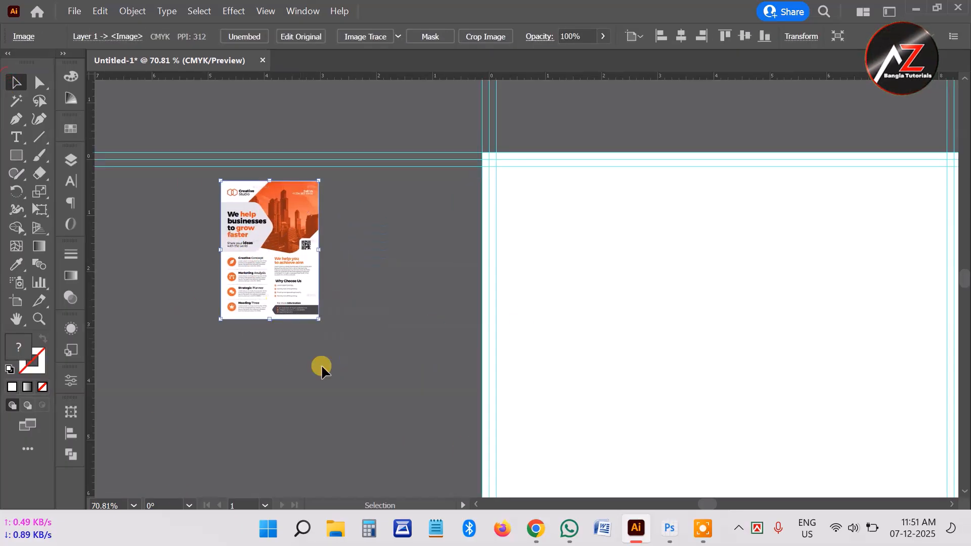
{"action": "left_click_drag", "start_coordinate": [316, 319], "coordinate": [388, 403]}
{"action": "left_click_drag", "start_coordinate": [298, 214], "coordinate": [334, 330]}
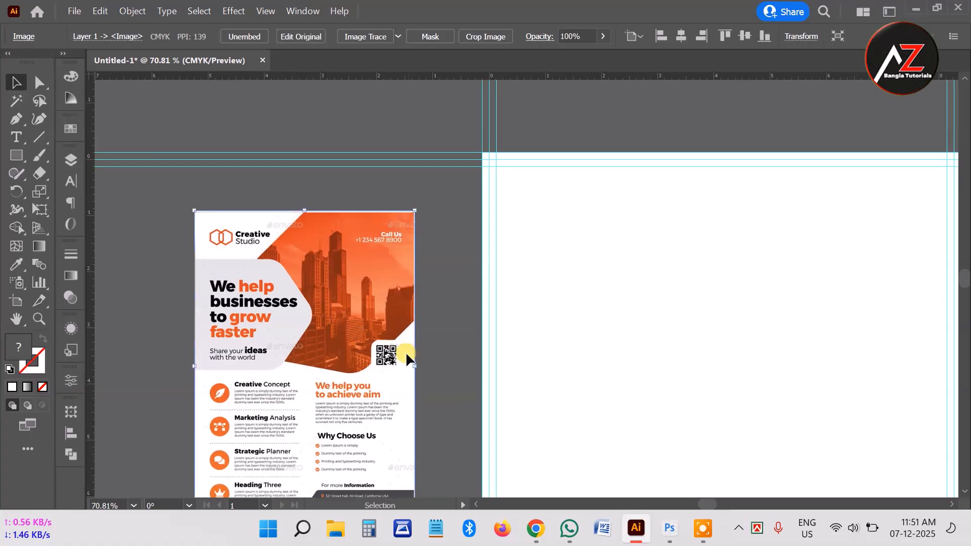
{"action": "left_click_drag", "start_coordinate": [194, 364], "coordinate": [167, 366]}
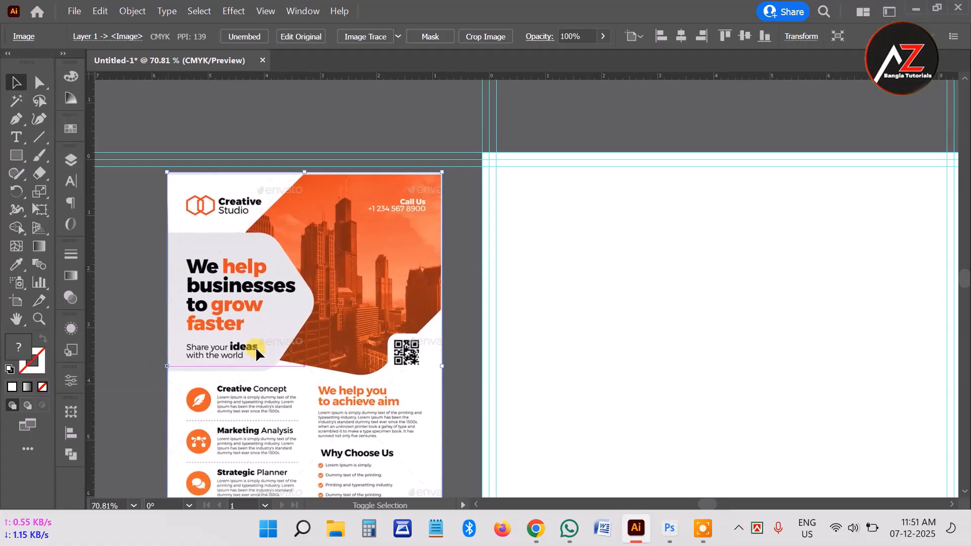
{"action": "left_click", "coordinate": [469, 296]}
Step: Draw a hexagon about 0.64 in tall above the reference flyer's logo and rotate it so a corner points up
{"action": "left_click_drag", "start_coordinate": [306, 215], "coordinate": [473, 298]}
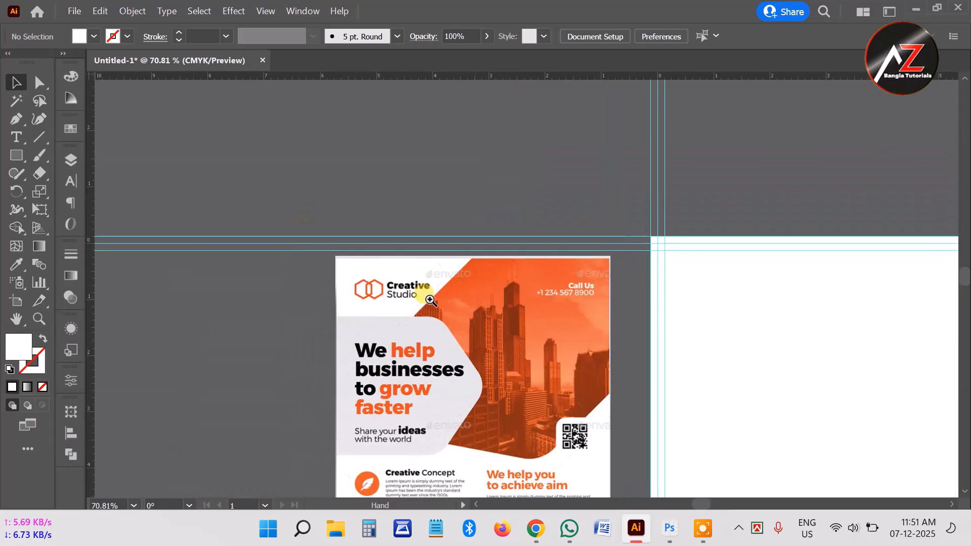
{"action": "left_click_drag", "start_coordinate": [360, 291], "coordinate": [463, 314]}
{"action": "left_click_drag", "start_coordinate": [423, 278], "coordinate": [444, 302]}
{"action": "left_click_drag", "start_coordinate": [443, 263], "coordinate": [395, 335]}
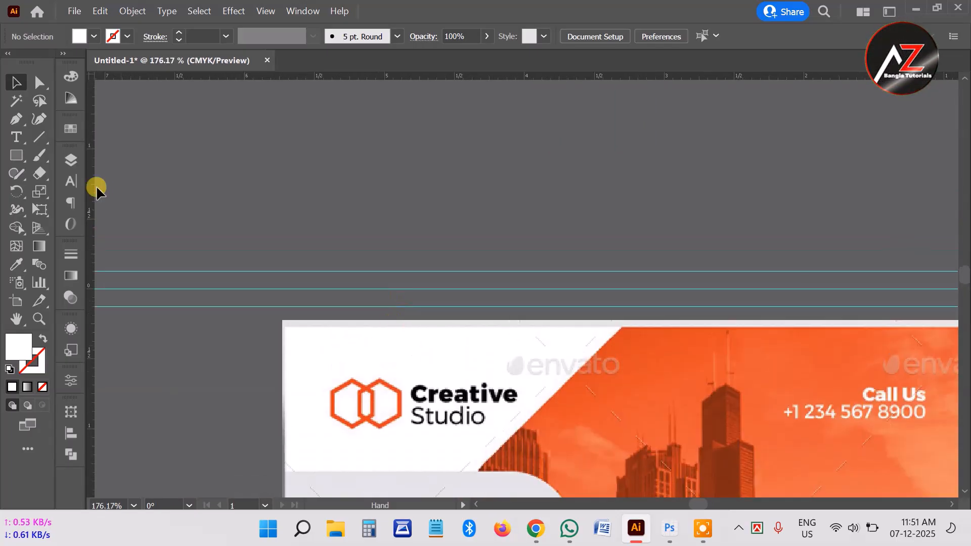
{"action": "left_click", "coordinate": [14, 157]}
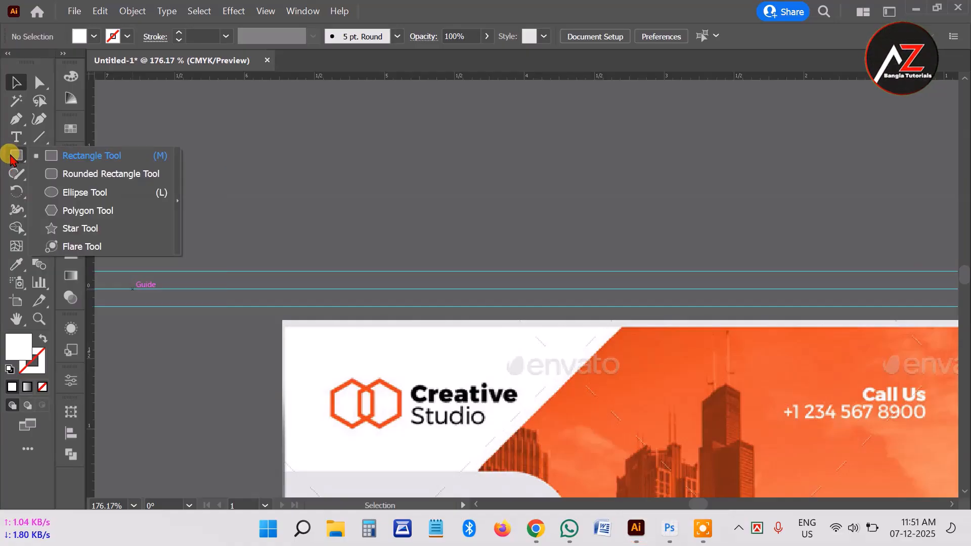
{"action": "left_click", "coordinate": [123, 207]}
{"action": "left_click_drag", "start_coordinate": [370, 143], "coordinate": [410, 160]}
{"action": "scroll", "coordinate": [451, 188], "scroll_direction": "up", "scroll_amount": 1}
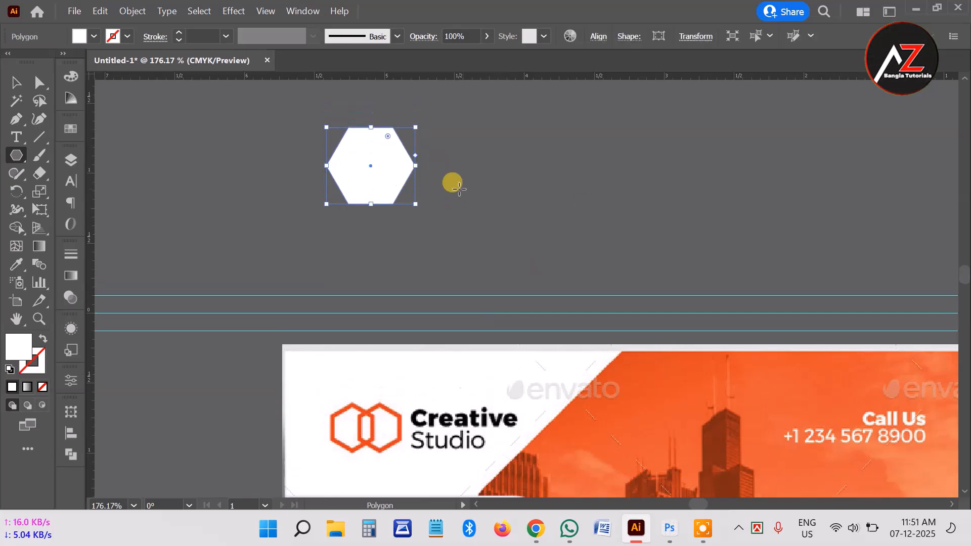
{"action": "left_click_drag", "start_coordinate": [381, 119], "coordinate": [415, 153]}
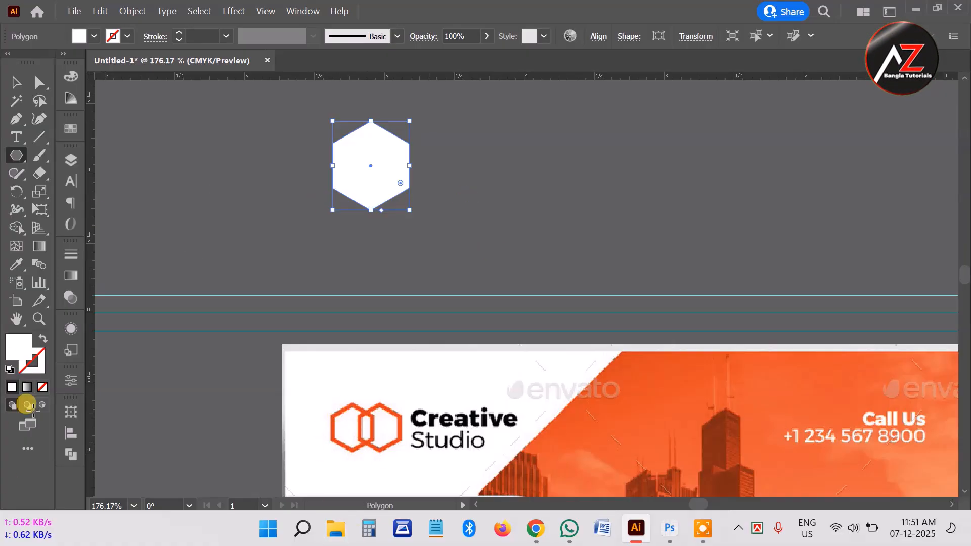
Step: Give the hexagon no fill and a 3 pt stroke in the orange sampled from the reference logo
{"action": "left_click", "coordinate": [43, 339]}
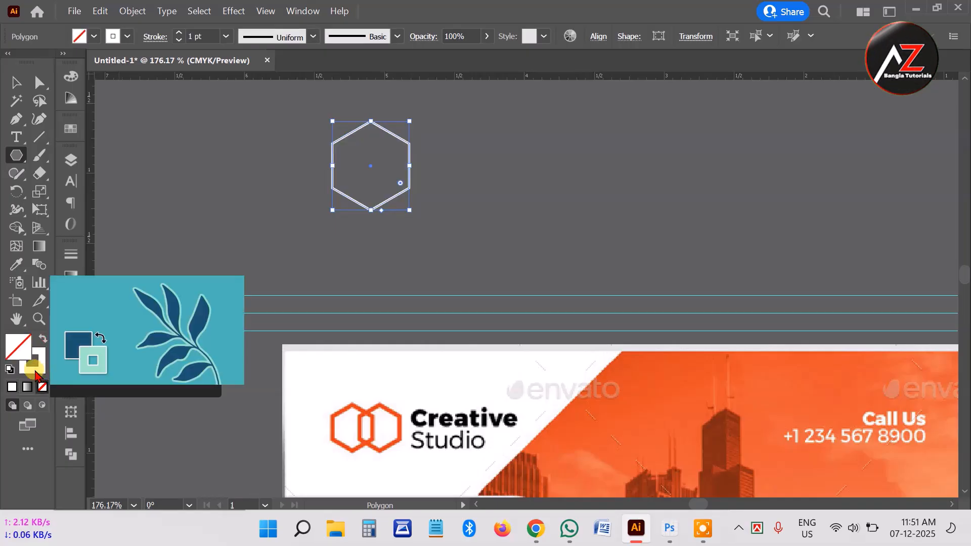
{"action": "left_click", "coordinate": [40, 372]}
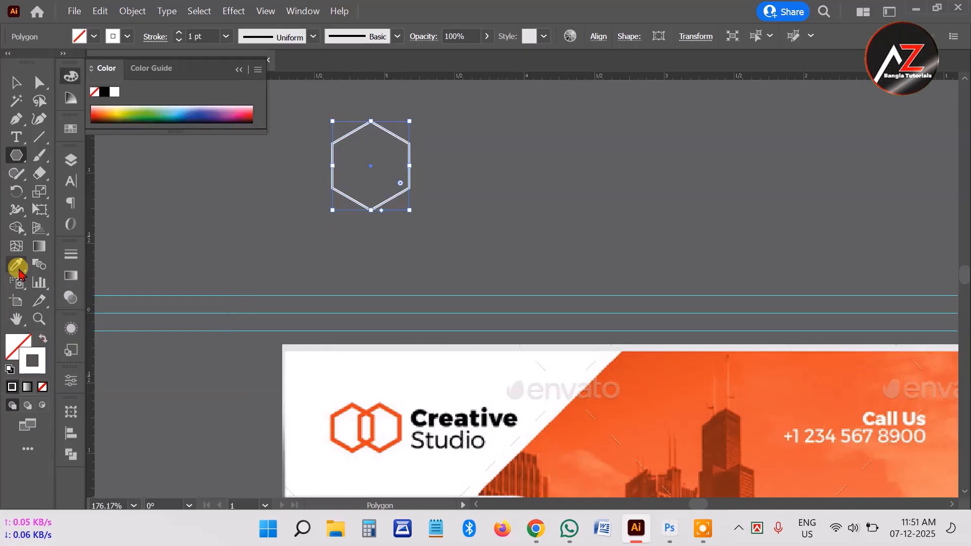
{"action": "left_click", "coordinate": [16, 264]}
{"action": "left_click", "coordinate": [356, 402]}
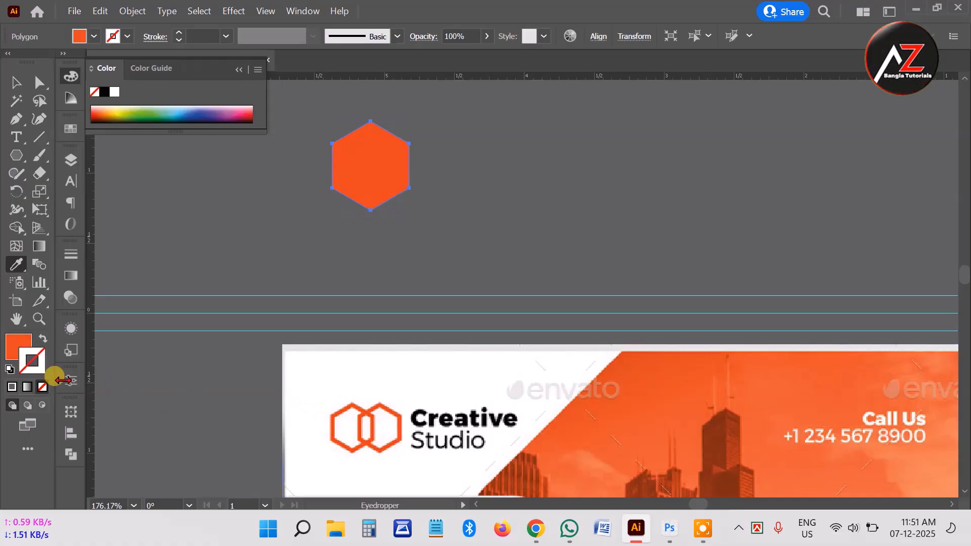
{"action": "left_click", "coordinate": [41, 338]}
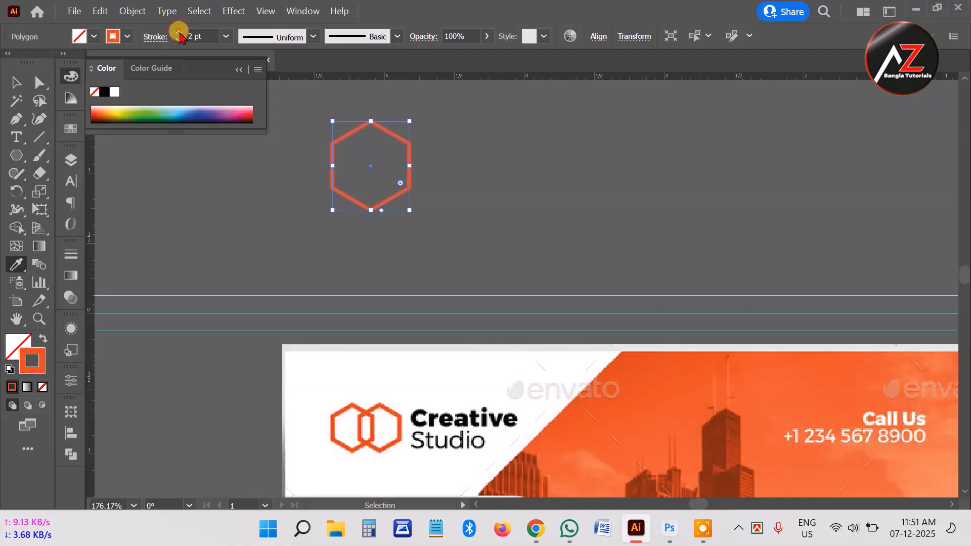
Step: Duplicate the outlined hexagon horizontally so the copy partly overlaps the original on its right, like the reference logo
{"action": "left_click", "coordinate": [17, 82]}
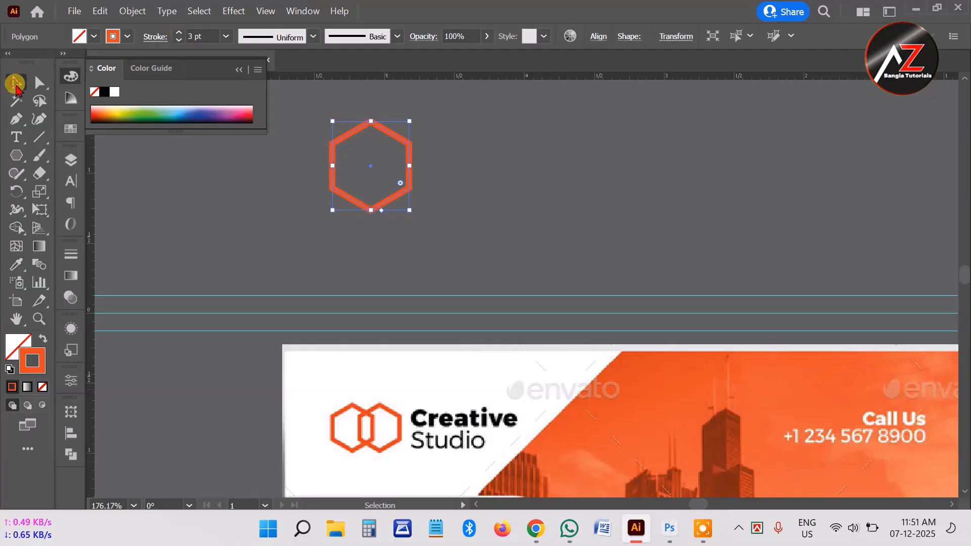
{"action": "left_click", "coordinate": [447, 214]}
{"action": "left_click", "coordinate": [390, 203]}
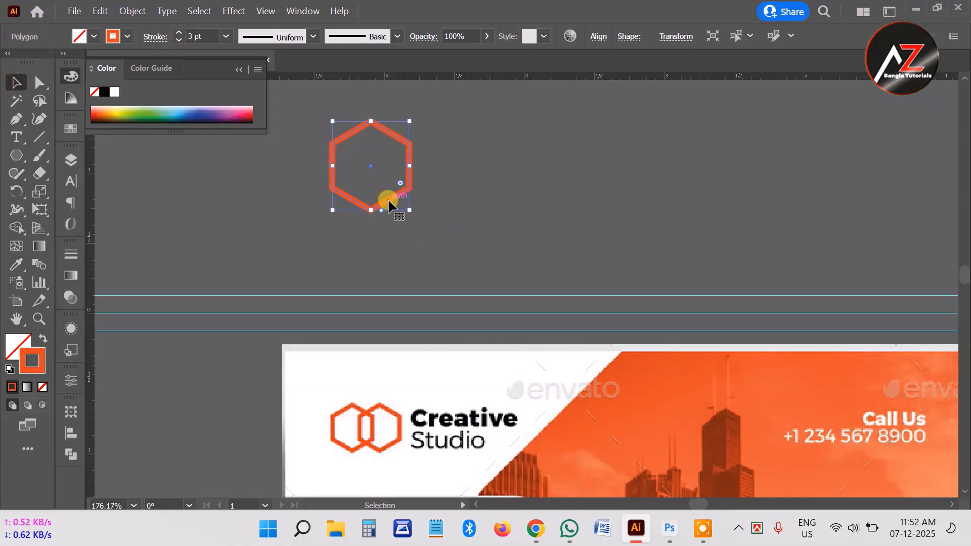
{"action": "left_click_drag", "start_coordinate": [390, 203], "coordinate": [443, 208]}
{"action": "left_click", "coordinate": [577, 182]}
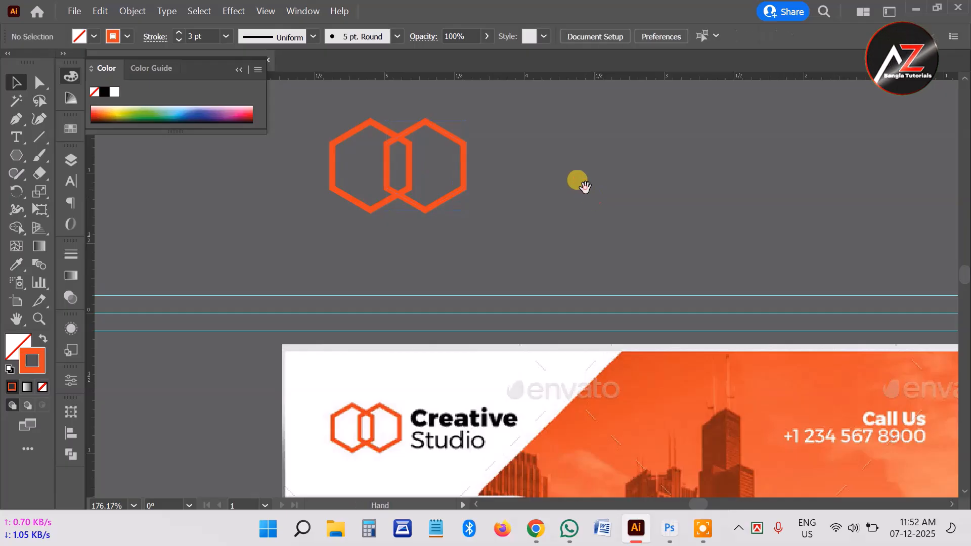
Step: Add the two-line text "Creative" and "Studio" to the right of the hexagons, leaving a small gap between them
{"action": "left_click_drag", "start_coordinate": [576, 182], "coordinate": [531, 197]}
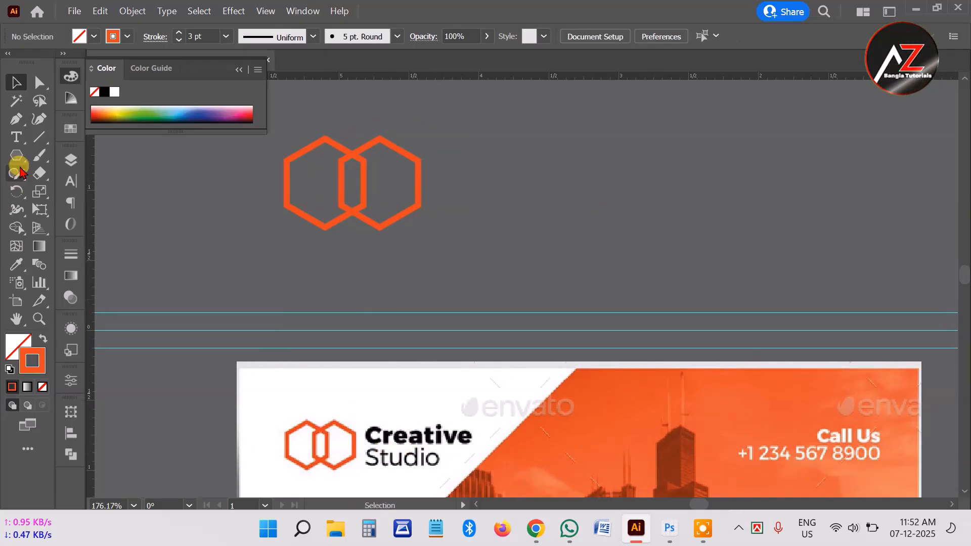
{"action": "left_click", "coordinate": [16, 137]}
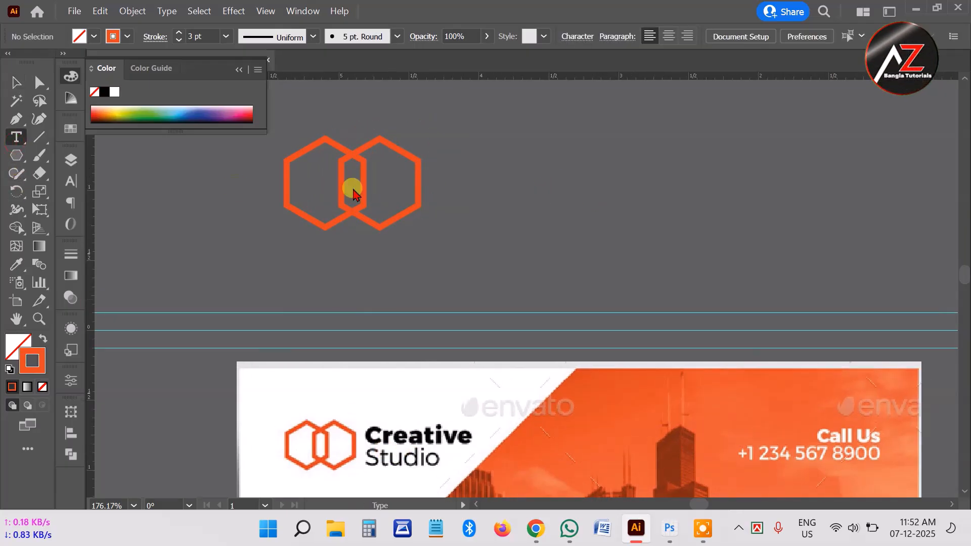
{"action": "left_click", "coordinate": [448, 167]}
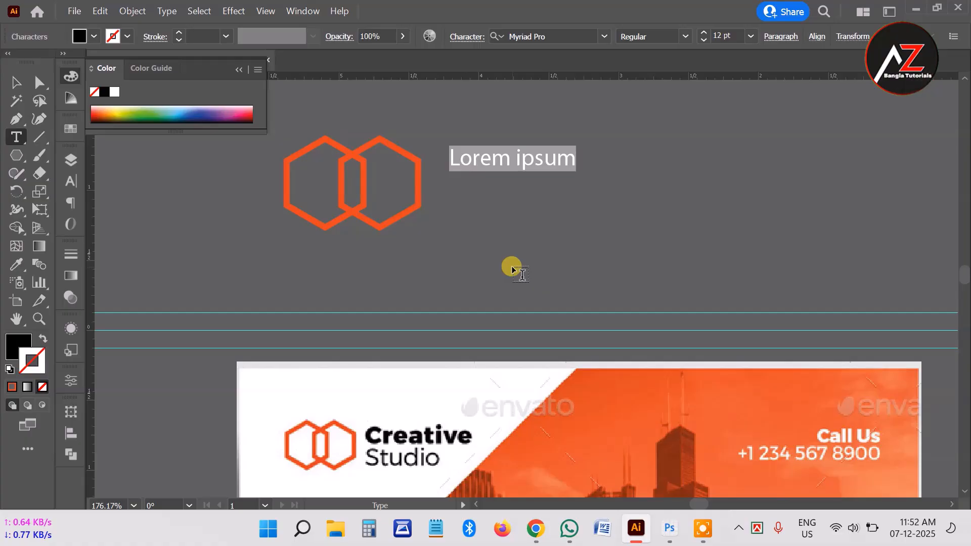
{"action": "type", "text": "Creative"}
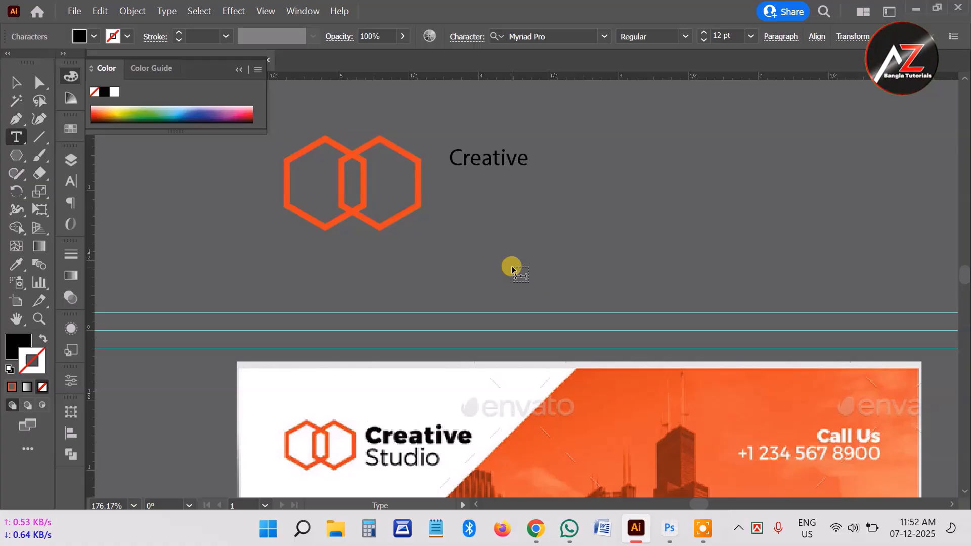
{"action": "key", "text": "Return"}
{"action": "type", "text": "Stu"}
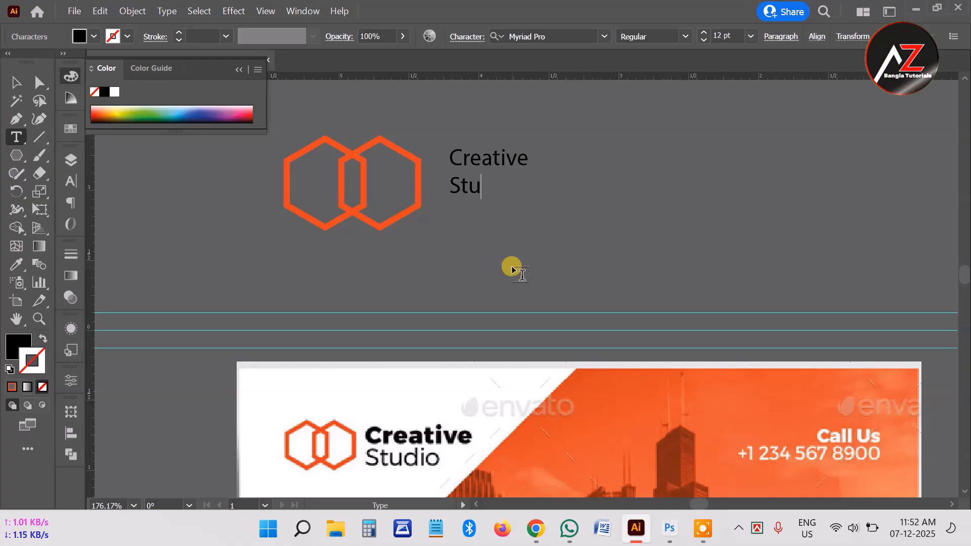
{"action": "type", "text": "dio"}
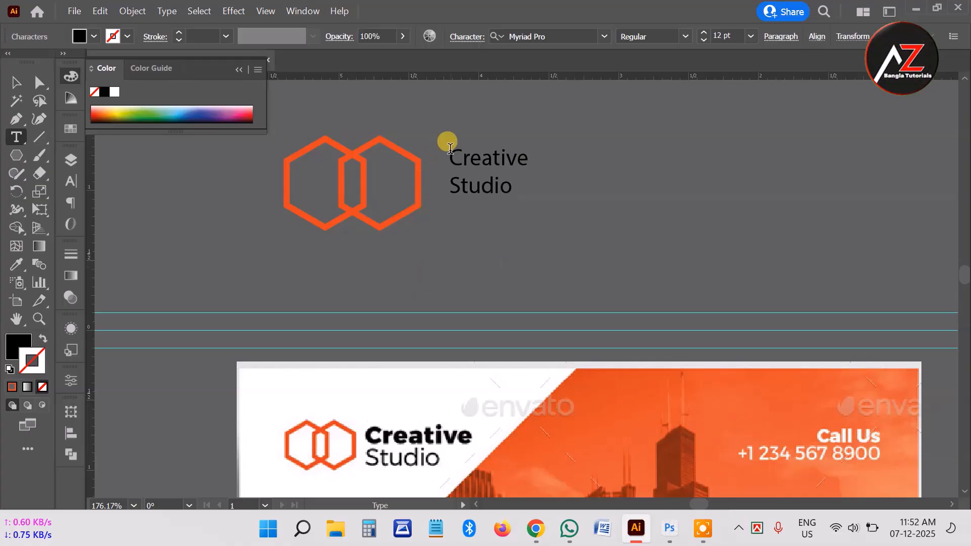
{"action": "left_click", "coordinate": [16, 82]}
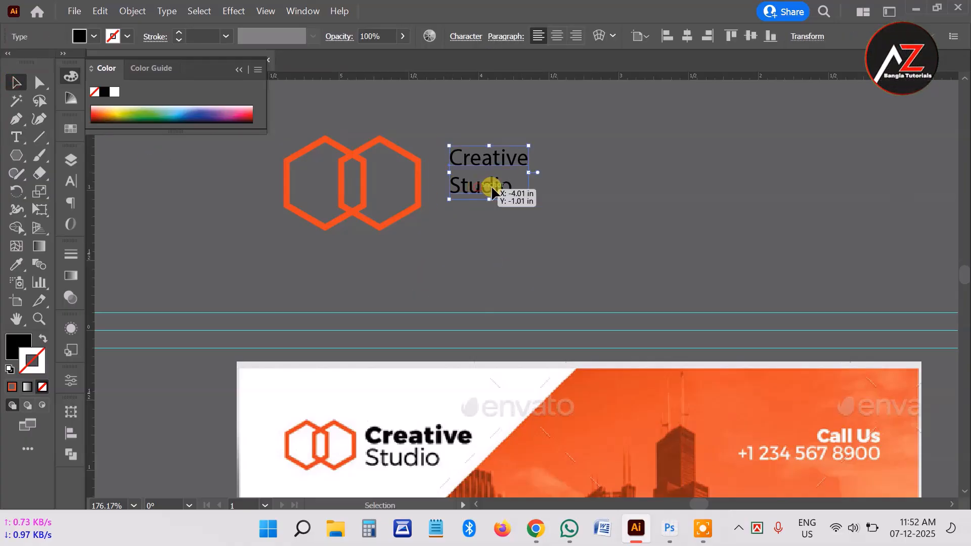
{"action": "left_click_drag", "start_coordinate": [490, 186], "coordinate": [521, 191]}
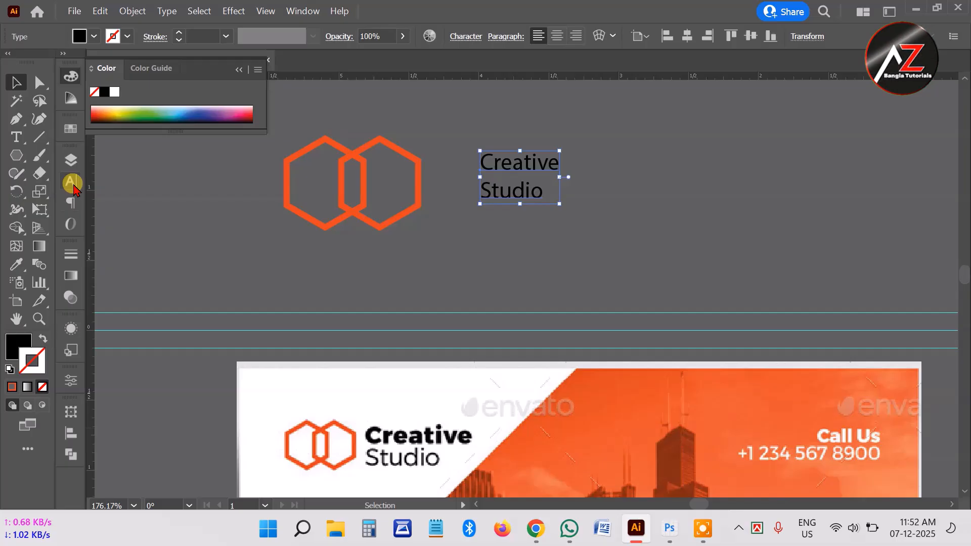
{"action": "left_click", "coordinate": [72, 184]}
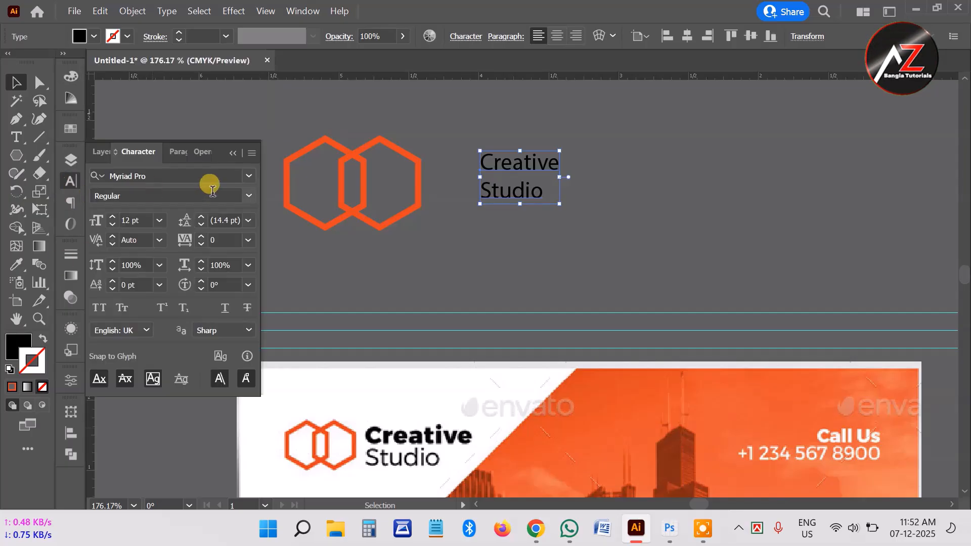
{"action": "left_click", "coordinate": [161, 179]}
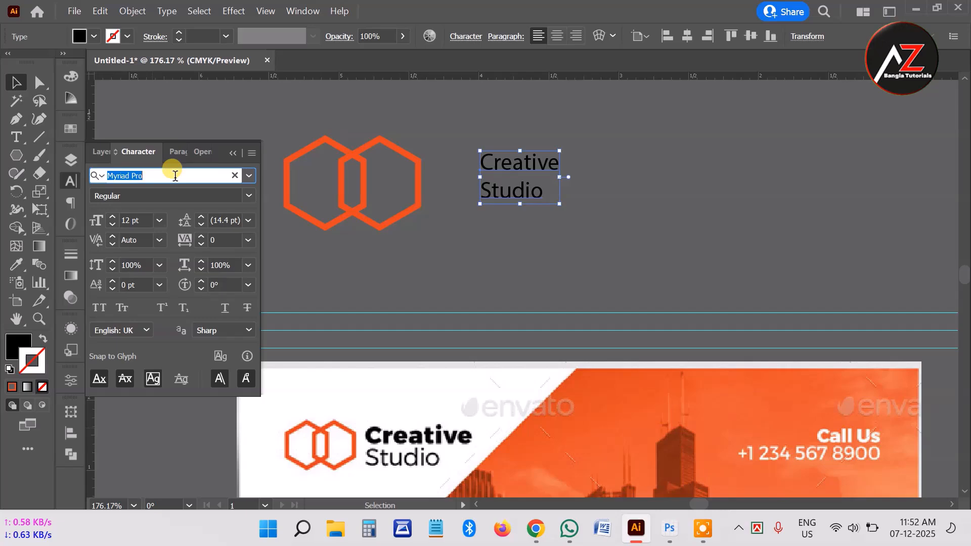
{"action": "type", "text": "mont"}
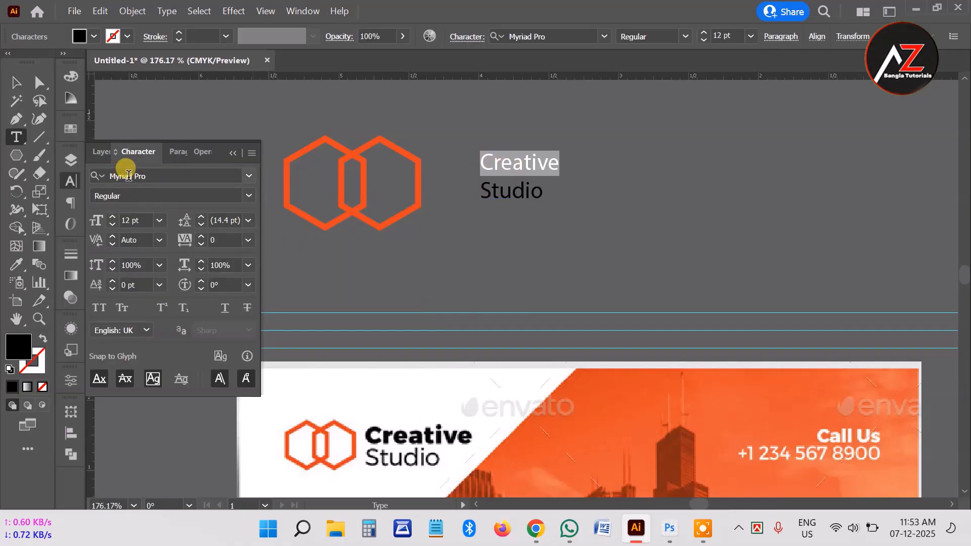
{"action": "left_click", "coordinate": [169, 174]}
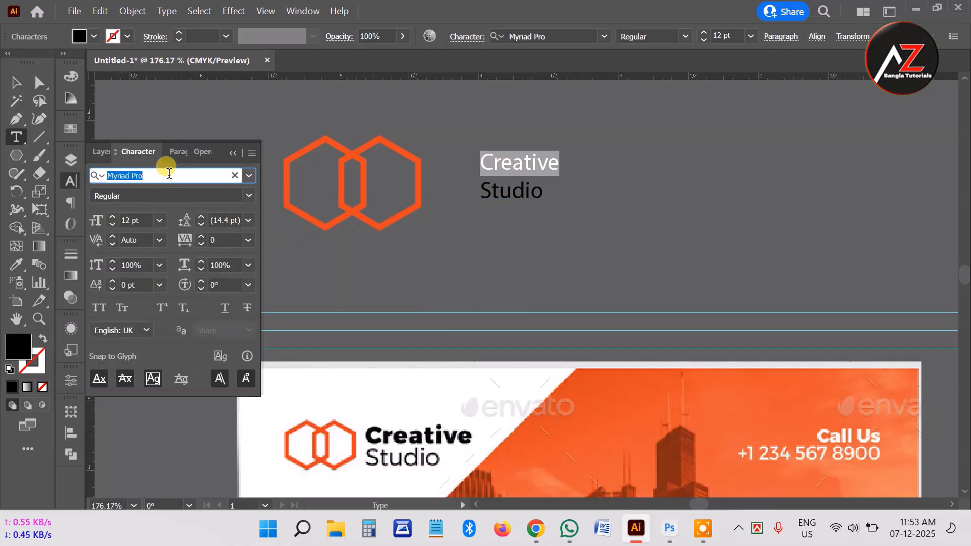
{"action": "type", "text": "mont"}
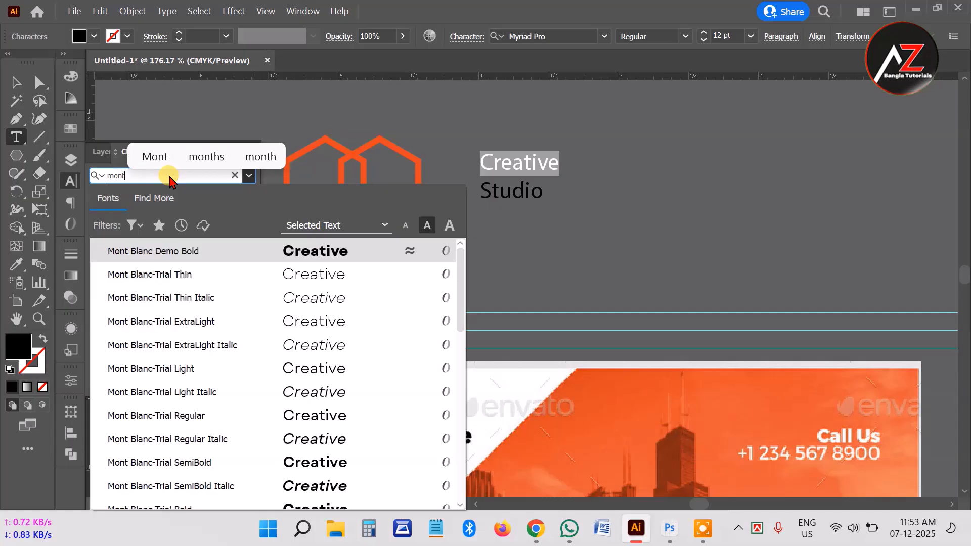
{"action": "scroll", "coordinate": [211, 408], "scroll_direction": "down", "scroll_amount": 10}
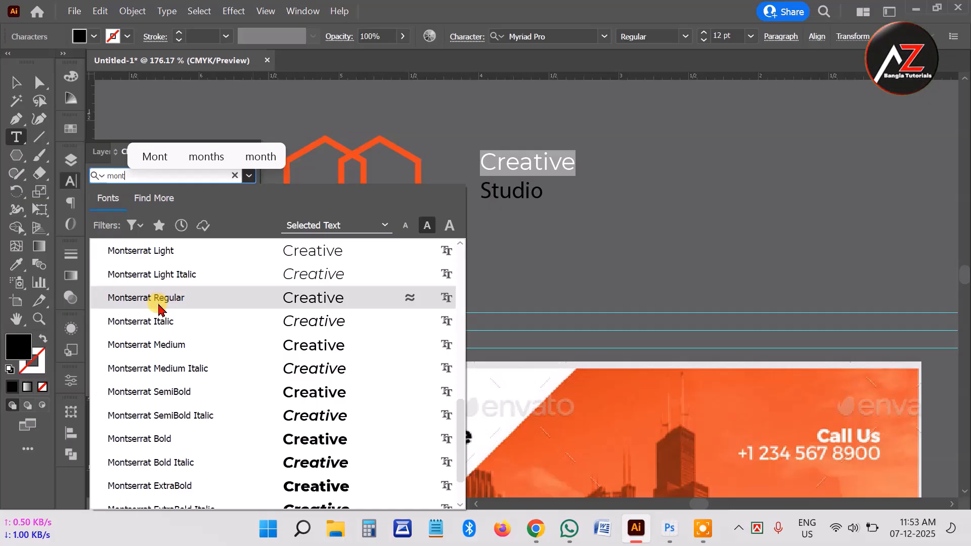
{"action": "left_click", "coordinate": [9, 76]}
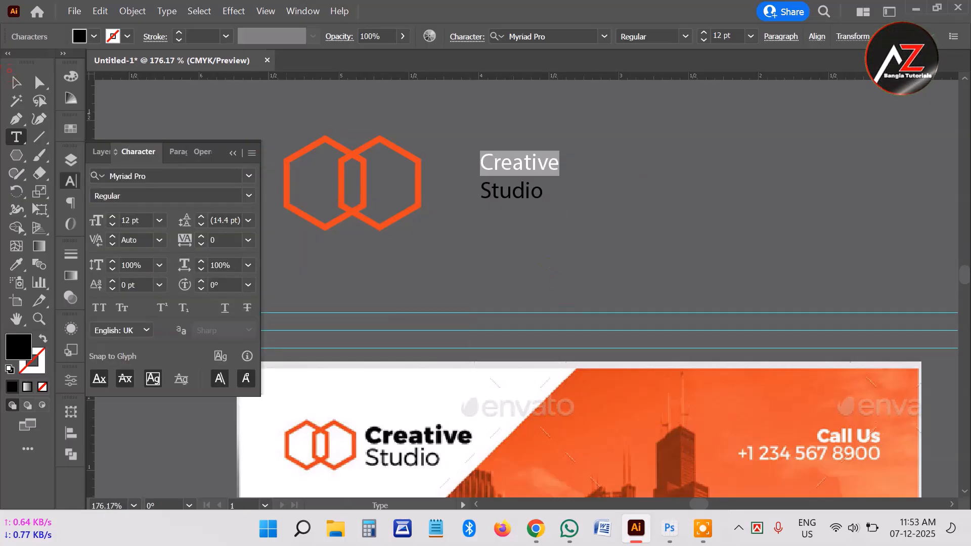
{"action": "left_click", "coordinate": [20, 84]}
{"action": "left_click", "coordinate": [730, 241]}
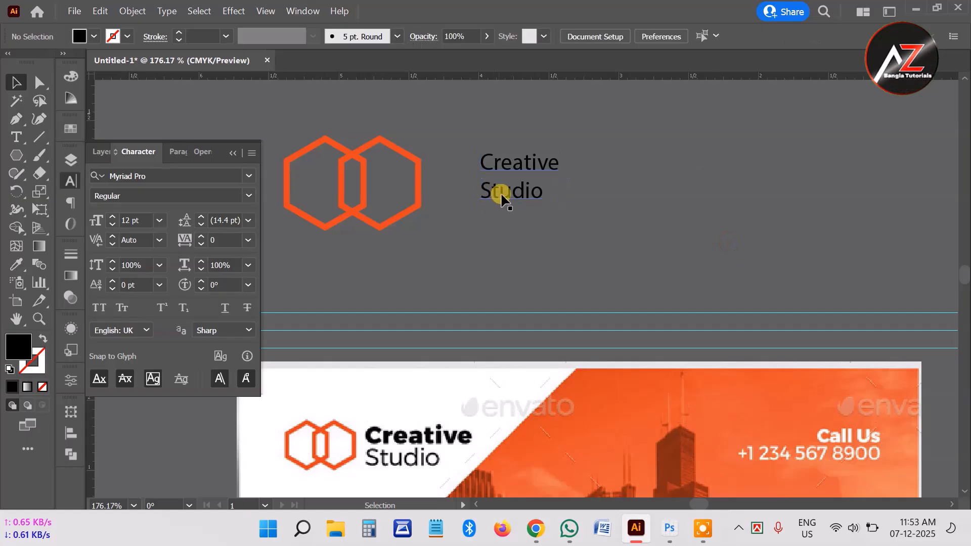
Step: Set the font of the two-line "Creative Studio" text to Montserrat Regular
{"action": "left_click", "coordinate": [503, 191]}
{"action": "left_click", "coordinate": [165, 177]}
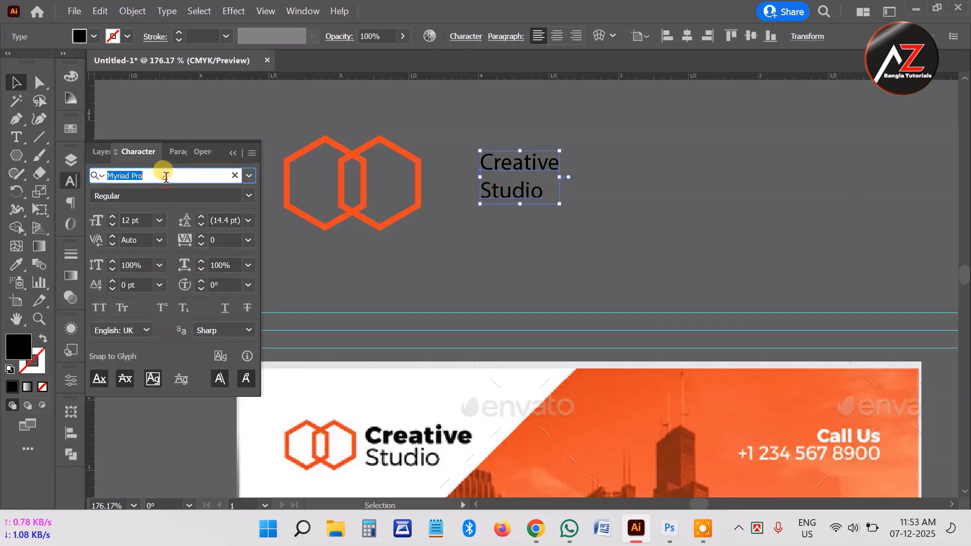
{"action": "type", "text": "monts"}
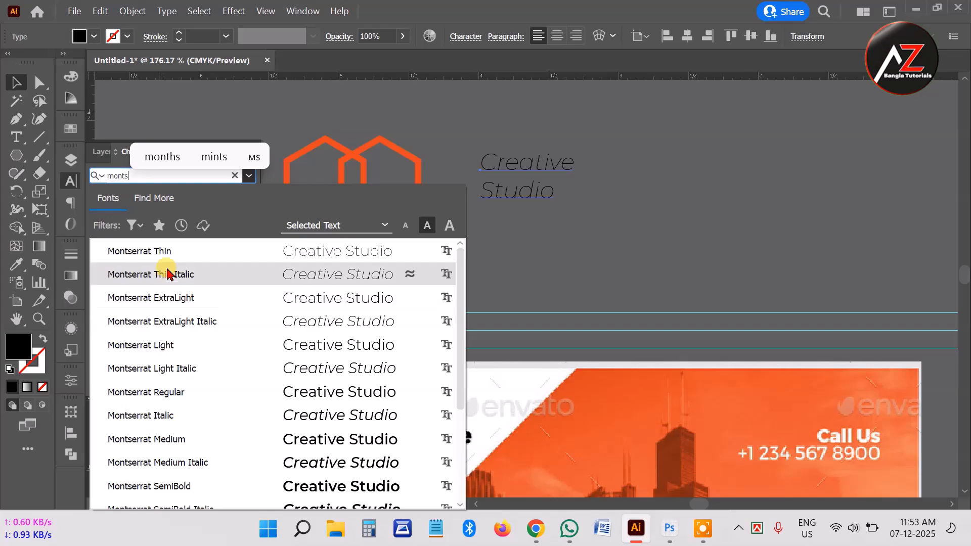
{"action": "left_click", "coordinate": [183, 392]}
{"action": "left_click", "coordinate": [504, 260]}
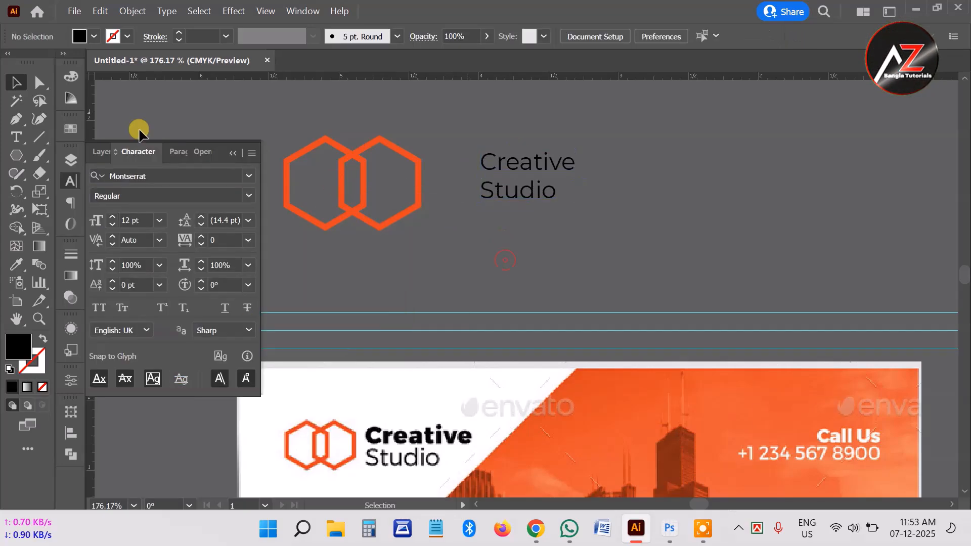
Step: Change the font style of the word "Creative" to Bold
{"action": "left_click", "coordinate": [16, 138]}
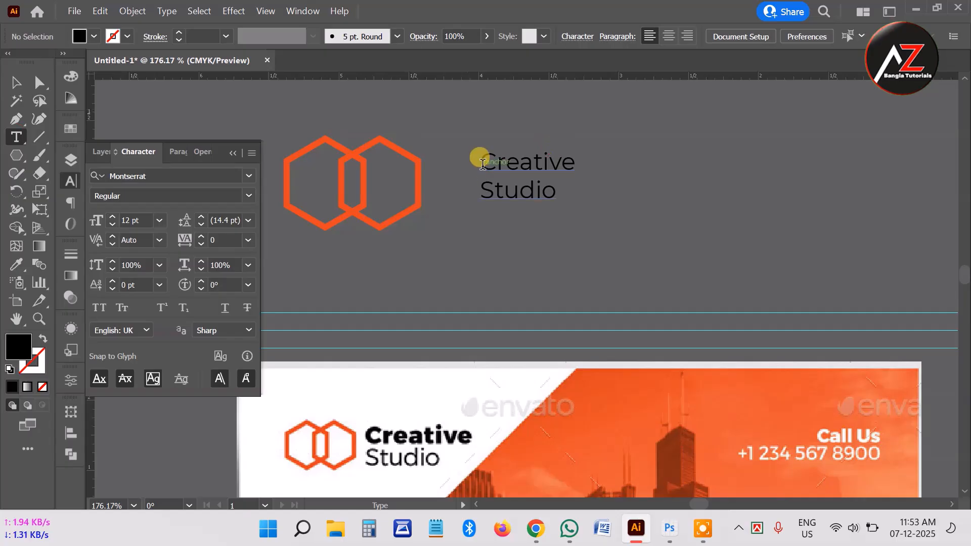
{"action": "left_click_drag", "start_coordinate": [483, 160], "coordinate": [577, 161]}
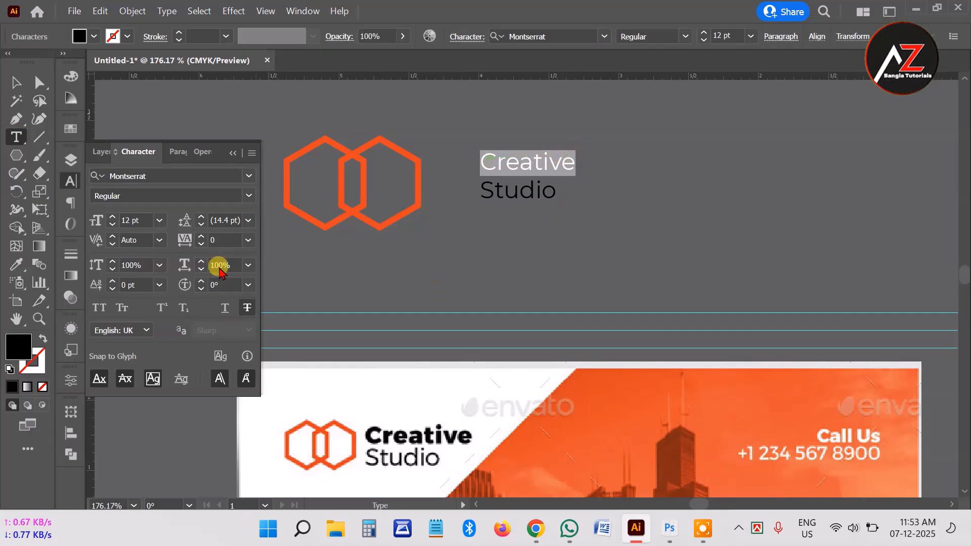
{"action": "left_click", "coordinate": [248, 196]}
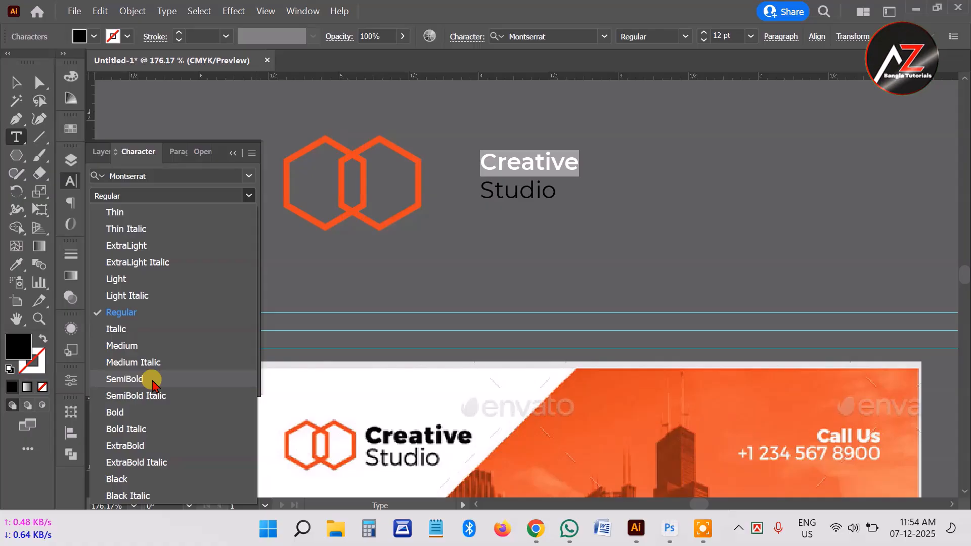
{"action": "left_click", "coordinate": [147, 413]}
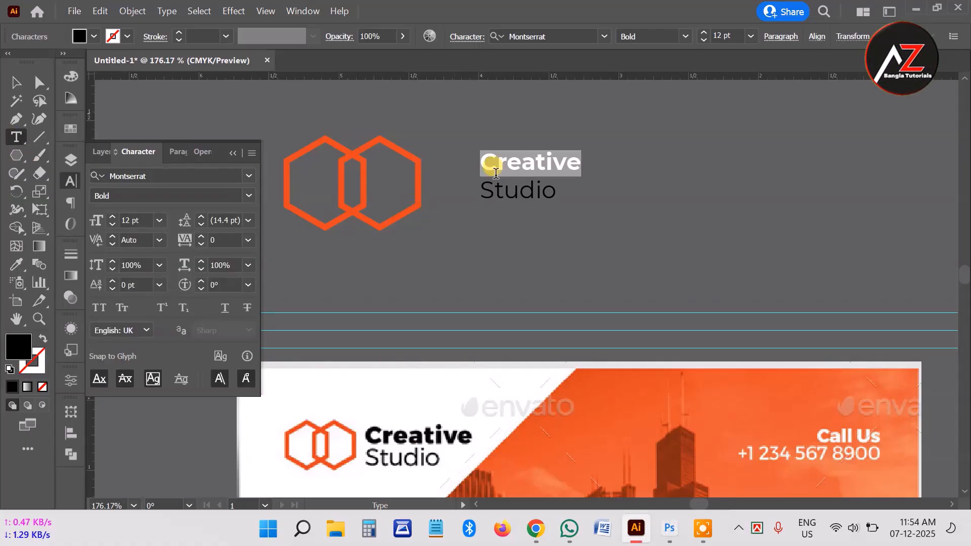
Step: Change the font style of the word "Studio" to Medium
{"action": "left_click_drag", "start_coordinate": [483, 183], "coordinate": [557, 188]}
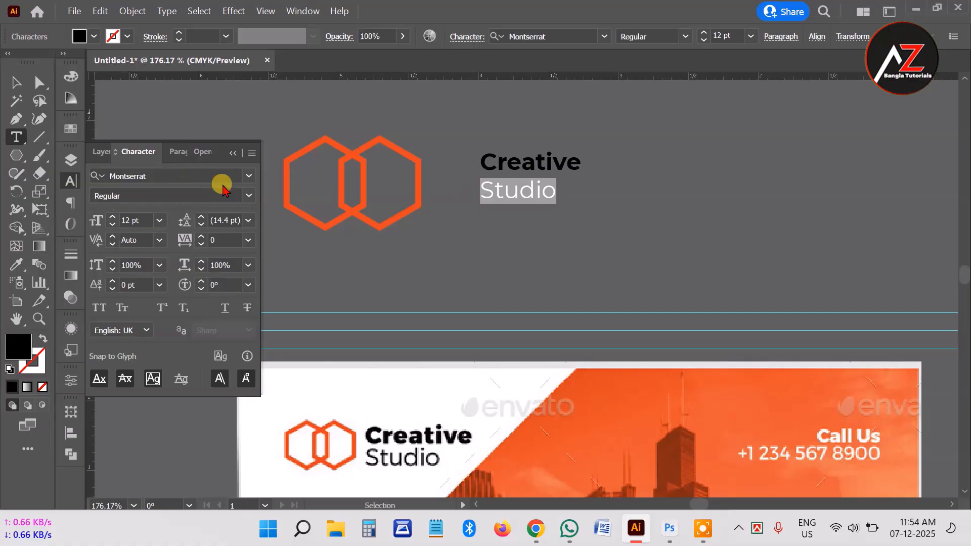
{"action": "left_click", "coordinate": [247, 196]}
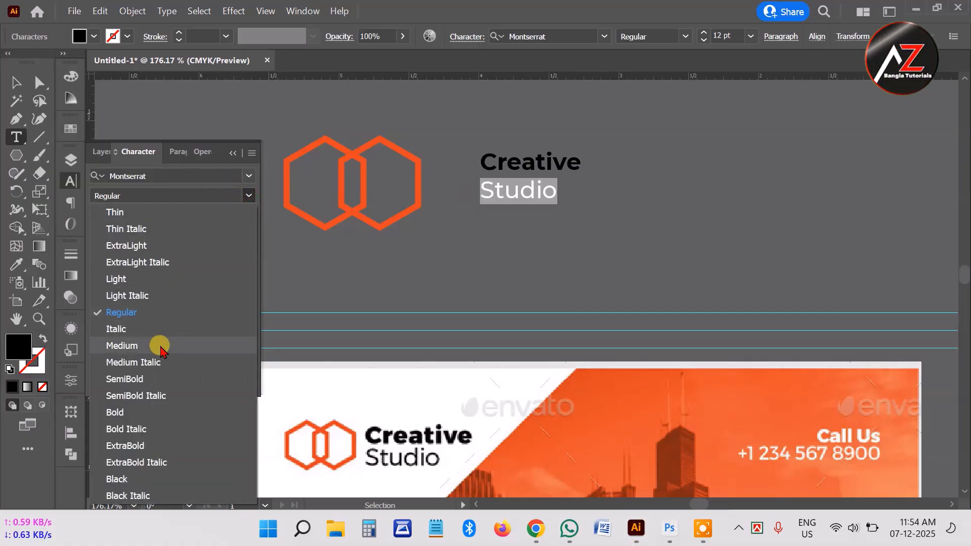
{"action": "left_click", "coordinate": [161, 346]}
Step: Enlarge the two-line text to about 24.9 pt and position it close to the hexagons' right side
{"action": "left_click", "coordinate": [15, 83]}
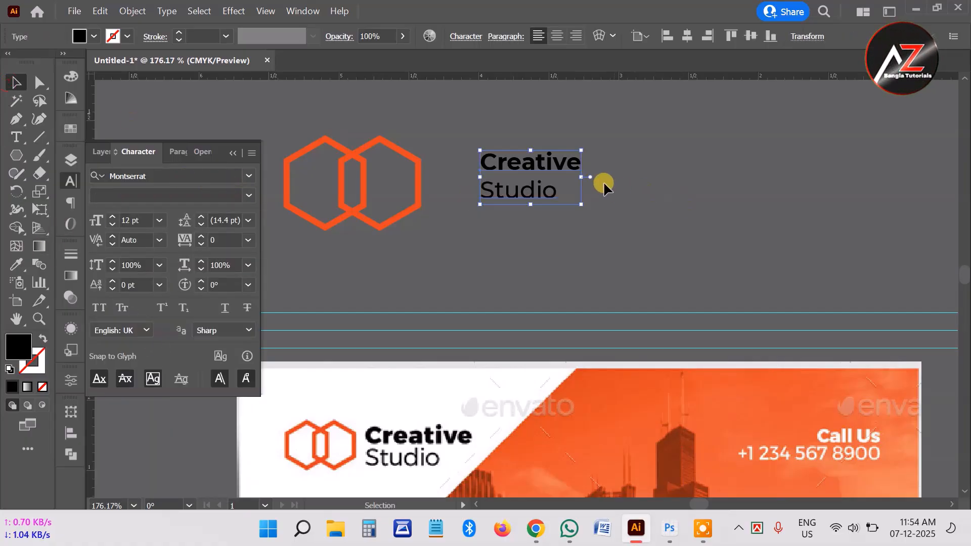
{"action": "left_click_drag", "start_coordinate": [582, 176], "coordinate": [692, 179]}
{"action": "left_click_drag", "start_coordinate": [585, 148], "coordinate": [548, 171]}
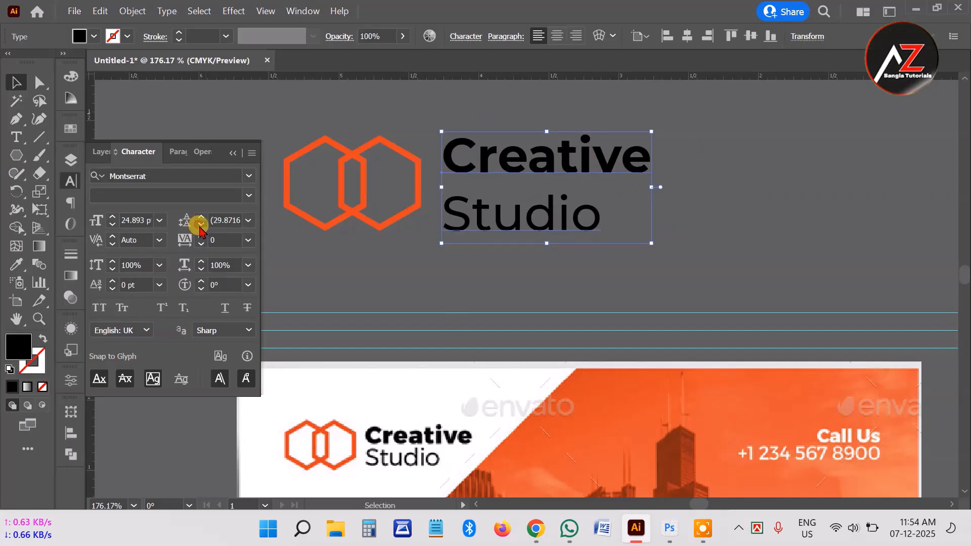
Step: Set the two-line text's leading to 25 pt and nudge the text slightly toward the hexagons
{"action": "left_click", "coordinate": [200, 224]}
{"action": "left_click", "coordinate": [201, 224]}
{"action": "left_click", "coordinate": [201, 216]}
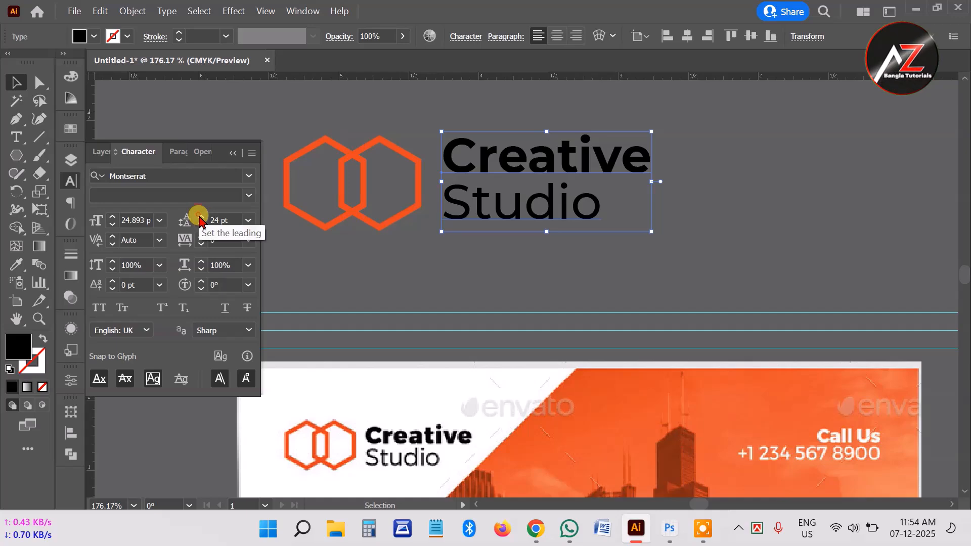
{"action": "left_click", "coordinate": [201, 216]}
{"action": "left_click_drag", "start_coordinate": [611, 158], "coordinate": [609, 158]}
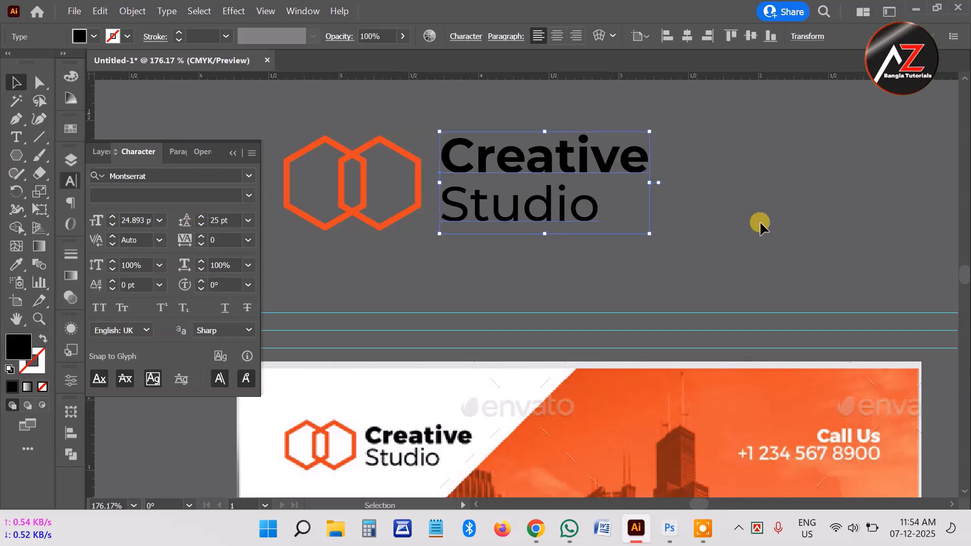
Step: Group the two hexagons and the "Creative Studio" text into one logo
{"action": "left_click", "coordinate": [760, 220]}
{"action": "left_click_drag", "start_coordinate": [740, 205], "coordinate": [638, 200]}
{"action": "left_click_drag", "start_coordinate": [698, 211], "coordinate": [715, 305]}
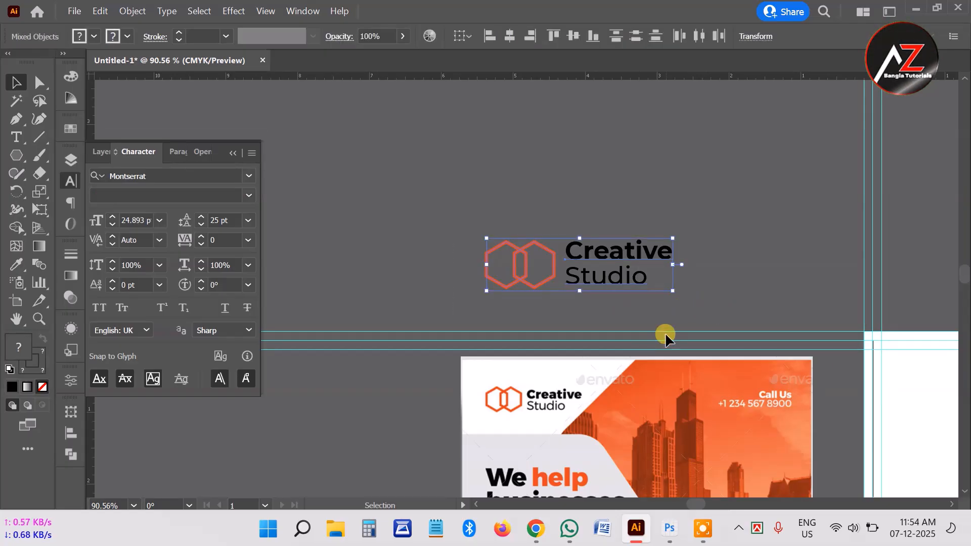
{"action": "key", "text": "a"}
{"action": "key", "text": "ctrl+g"}
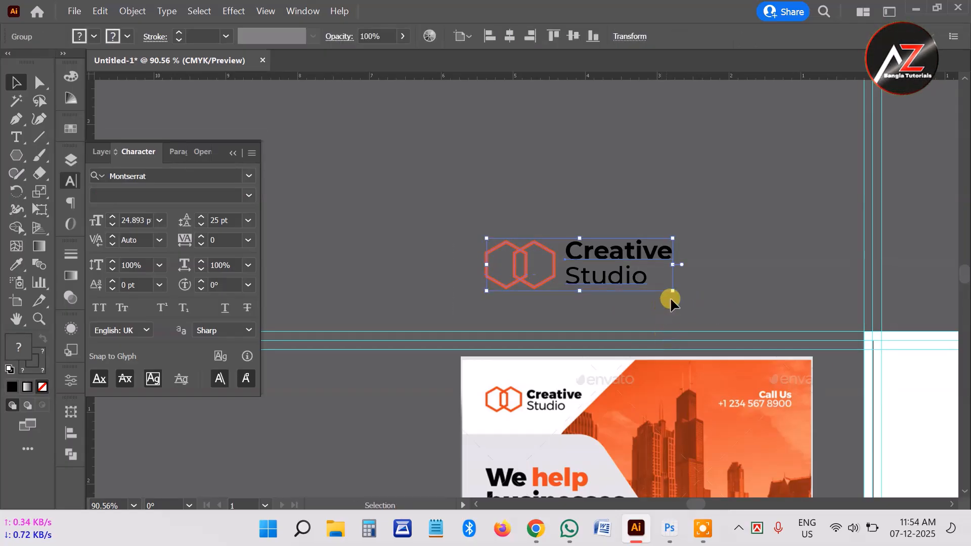
Step: Try shrinking the logo group to a text size of about 7.8 pt and examine its hexagon outlines up close
{"action": "left_click_drag", "start_coordinate": [672, 292], "coordinate": [926, 321]}
{"action": "key", "text": "ctrl+space"}
{"action": "left_click_drag", "start_coordinate": [676, 261], "coordinate": [623, 372]}
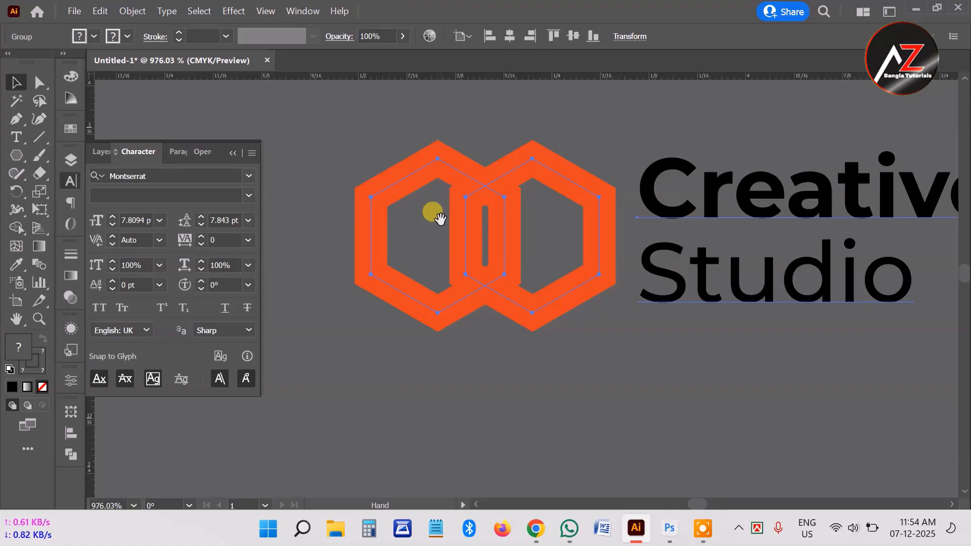
{"action": "key", "text": "ctrl+space"}
{"action": "left_click_drag", "start_coordinate": [783, 223], "coordinate": [592, 223]}
{"action": "left_click_drag", "start_coordinate": [822, 223], "coordinate": [549, 271]}
Step: Try enlarging the logo group to a text size of about 83.5 pt, and undo that scaling
{"action": "left_click_drag", "start_coordinate": [607, 286], "coordinate": [791, 348]}
{"action": "left_click_drag", "start_coordinate": [779, 306], "coordinate": [534, 296]}
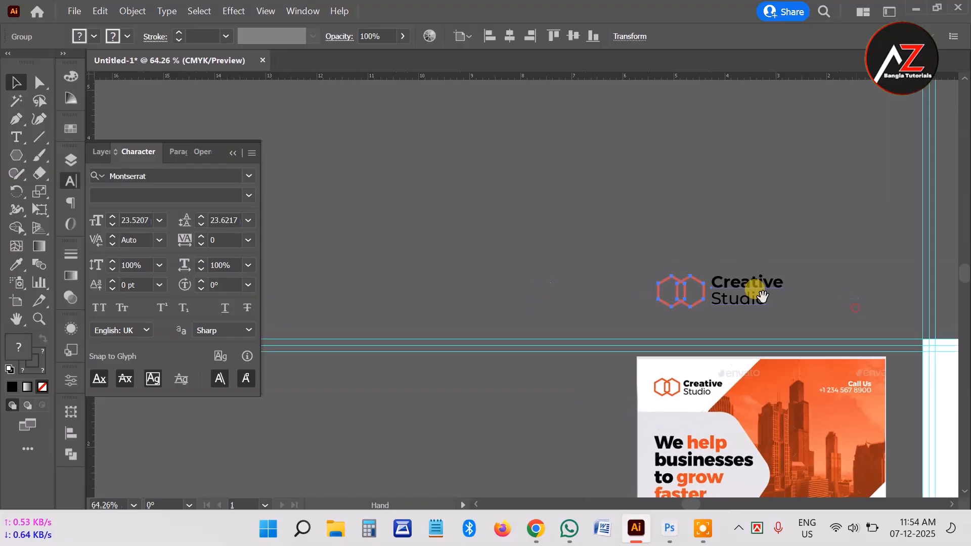
{"action": "left_click_drag", "start_coordinate": [852, 307], "coordinate": [724, 295]}
{"action": "left_click_drag", "start_coordinate": [653, 300], "coordinate": [813, 361]}
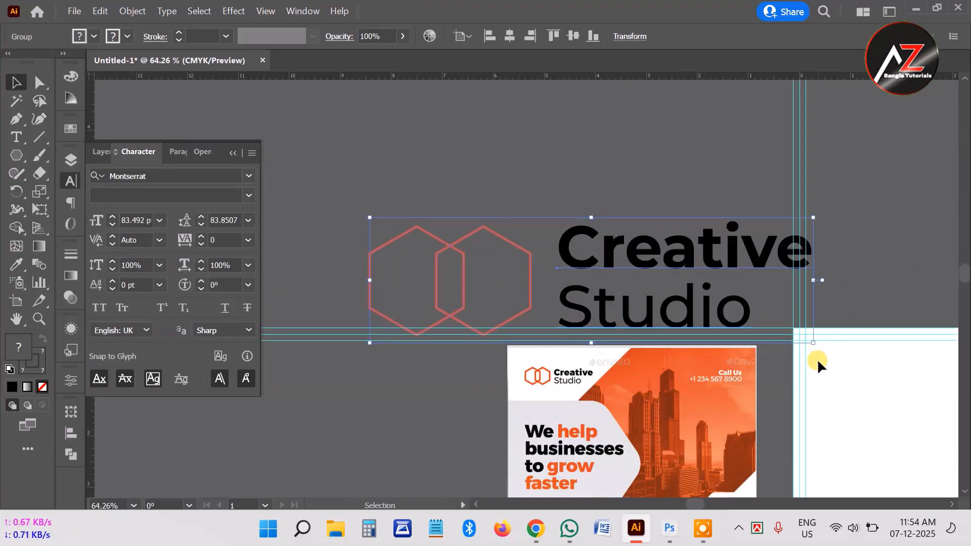
{"action": "key", "text": "ctrl+z"}
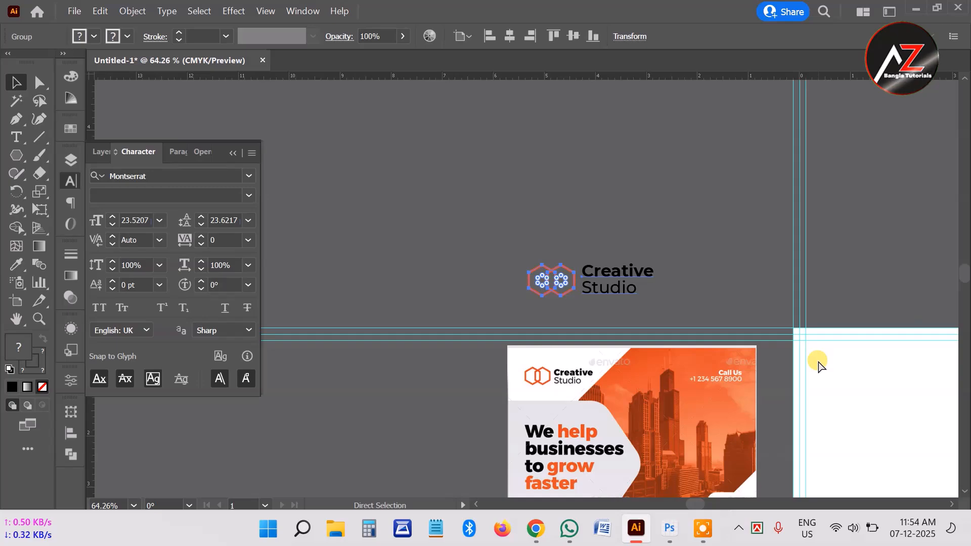
Step: Ungroup the logo so the hexagons and the text are separate objects, and clear the selection
{"action": "left_click", "coordinate": [705, 307]}
{"action": "key", "text": "z"}
{"action": "left_click", "coordinate": [540, 247]}
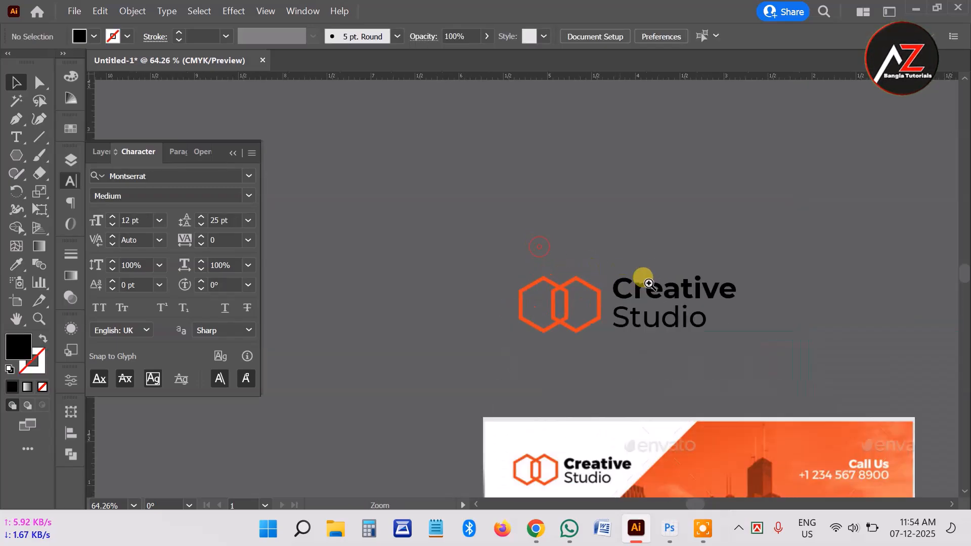
{"action": "left_click_drag", "start_coordinate": [649, 284], "coordinate": [660, 211]}
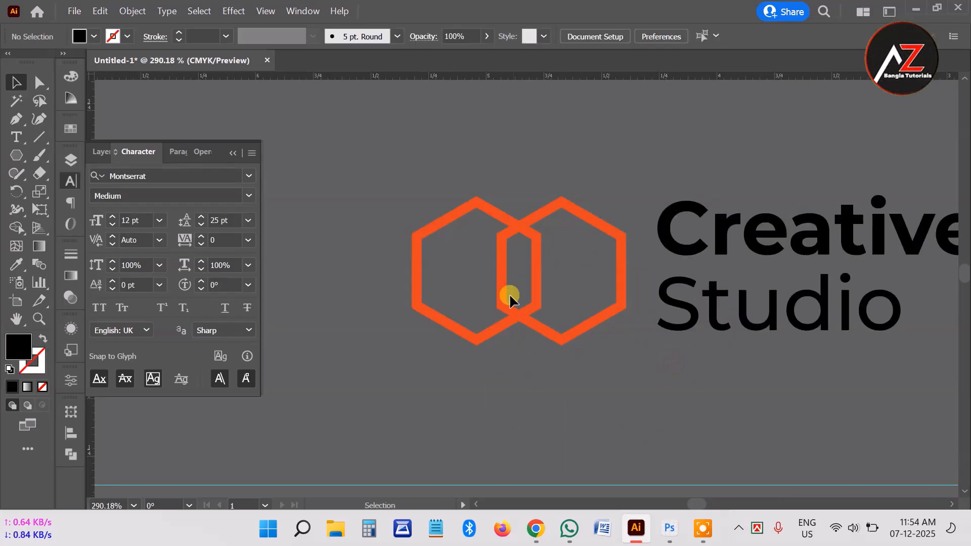
{"action": "left_click", "coordinate": [510, 316]}
{"action": "right_click", "coordinate": [511, 314]}
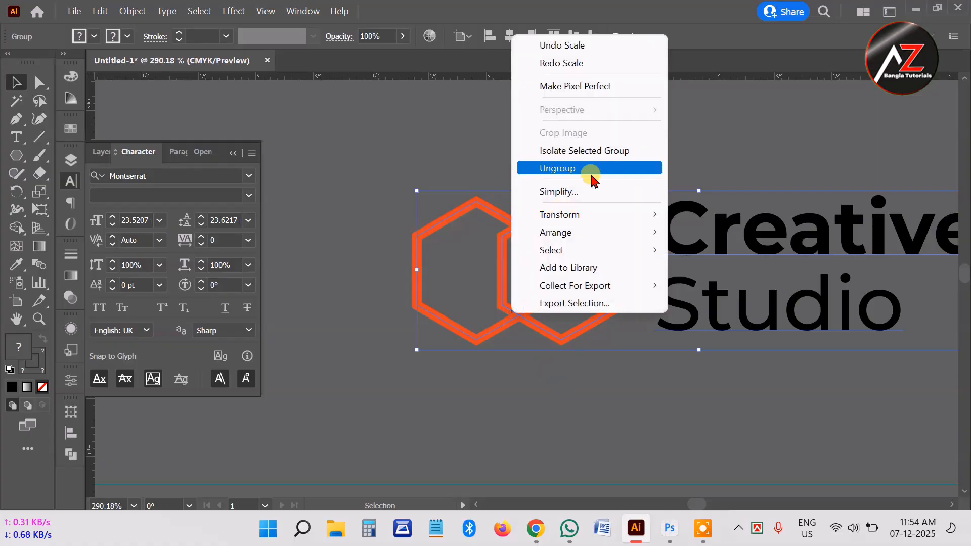
{"action": "left_click", "coordinate": [589, 172]}
{"action": "left_click", "coordinate": [349, 361]}
Step: Scale both hexagons and the "Creative Studio" text down together slightly about their common centre, and deselect them
{"action": "left_click", "coordinate": [597, 333]}
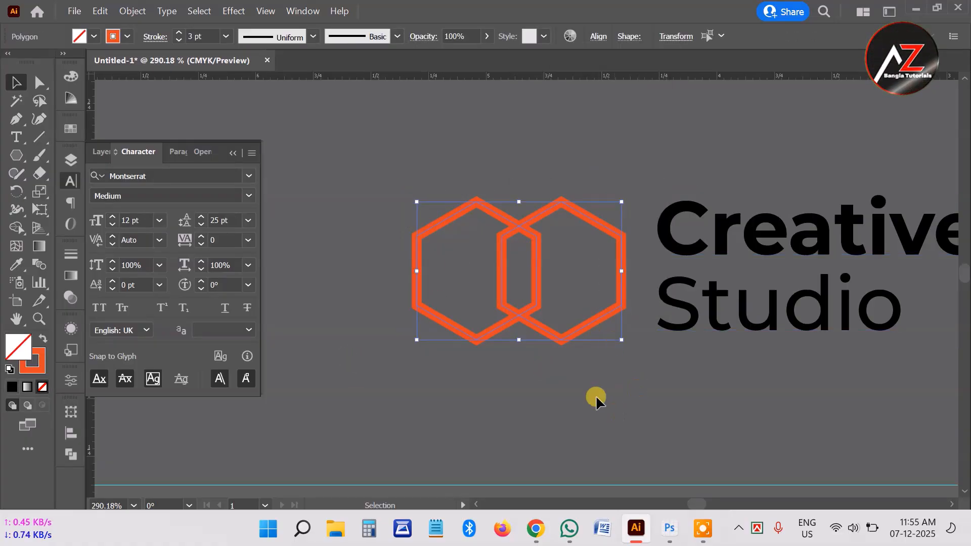
{"action": "left_click", "coordinate": [362, 218]}
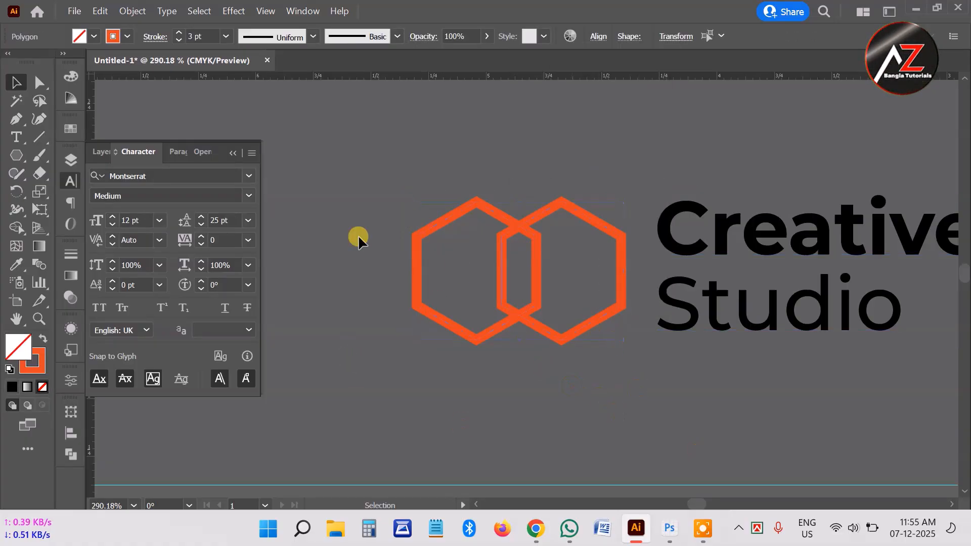
{"action": "left_click", "coordinate": [617, 329]}
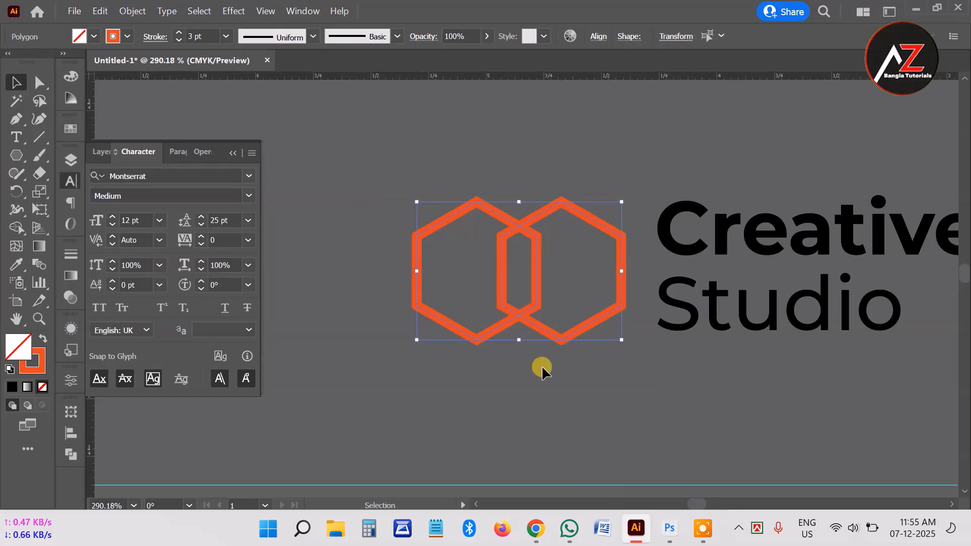
{"action": "left_click_drag", "start_coordinate": [743, 343], "coordinate": [619, 328]}
{"action": "left_click_drag", "start_coordinate": [446, 186], "coordinate": [914, 375]}
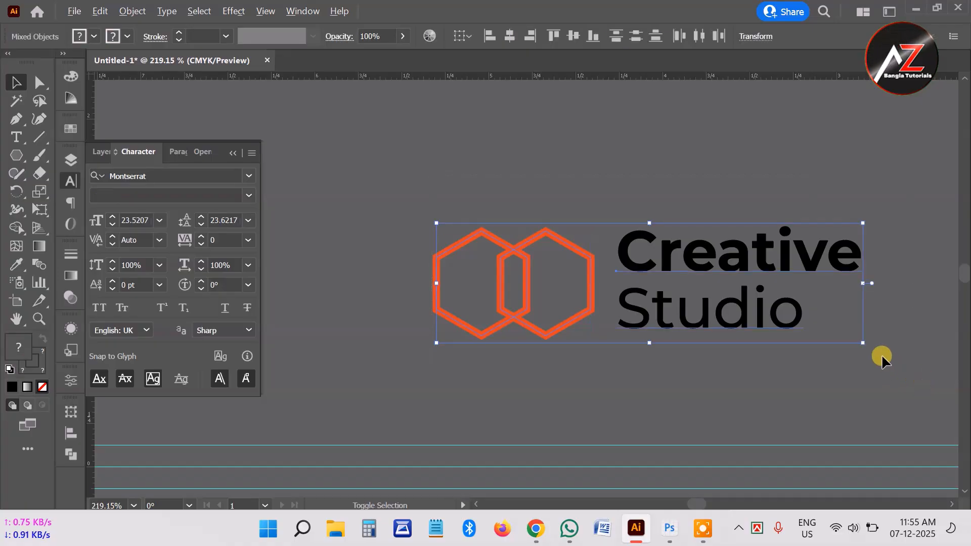
{"action": "left_click_drag", "start_coordinate": [861, 341], "coordinate": [825, 334]}
{"action": "left_click", "coordinate": [414, 316]}
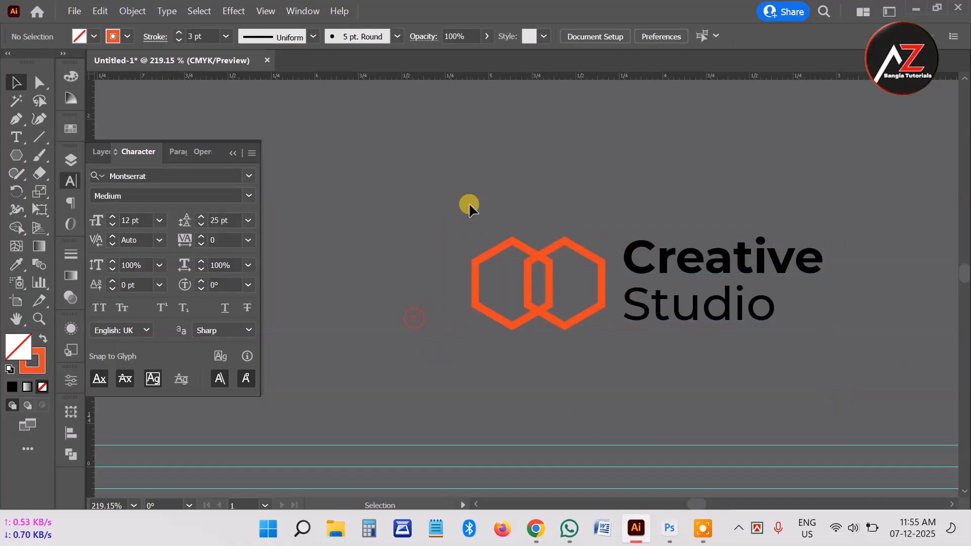
Step: Expand the fill and stroke of both logo hexagons into filled shapes, then clear the selection
{"action": "left_click_drag", "start_coordinate": [551, 325], "coordinate": [588, 351]}
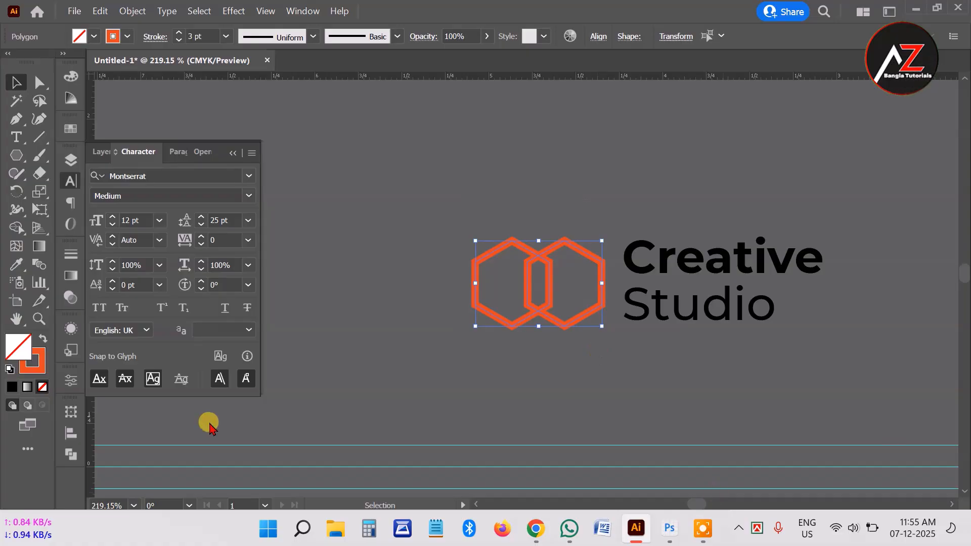
{"action": "left_click", "coordinate": [127, 11]}
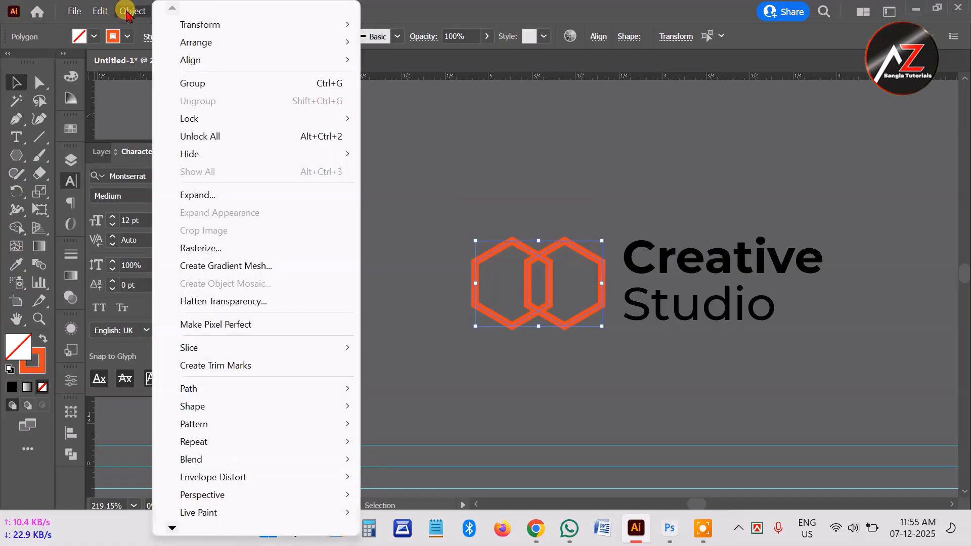
{"action": "left_click", "coordinate": [232, 198]}
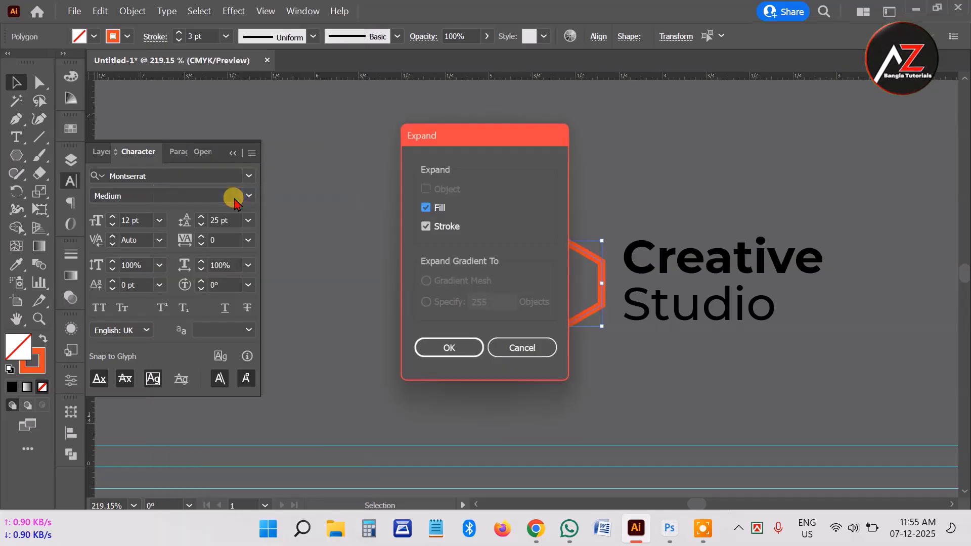
{"action": "left_click", "coordinate": [519, 348]}
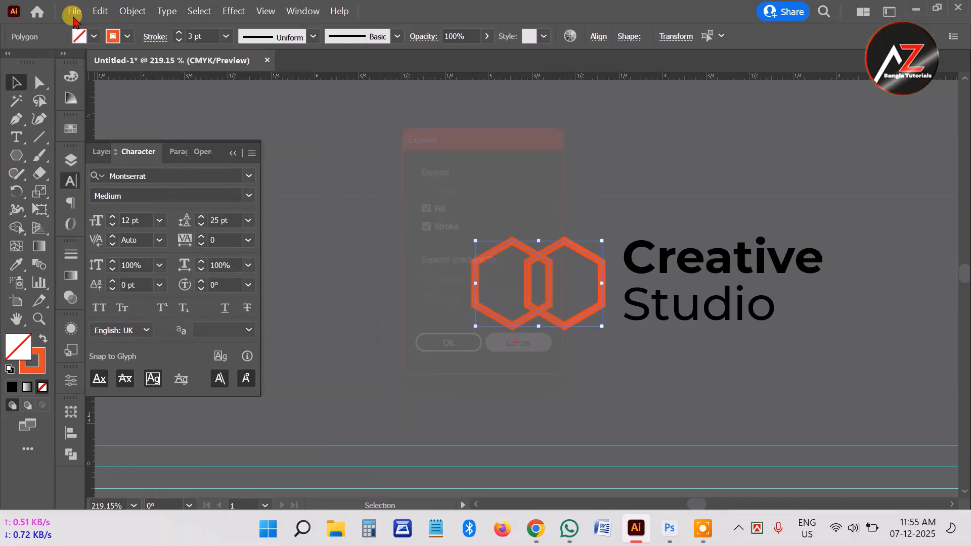
{"action": "left_click", "coordinate": [133, 12]}
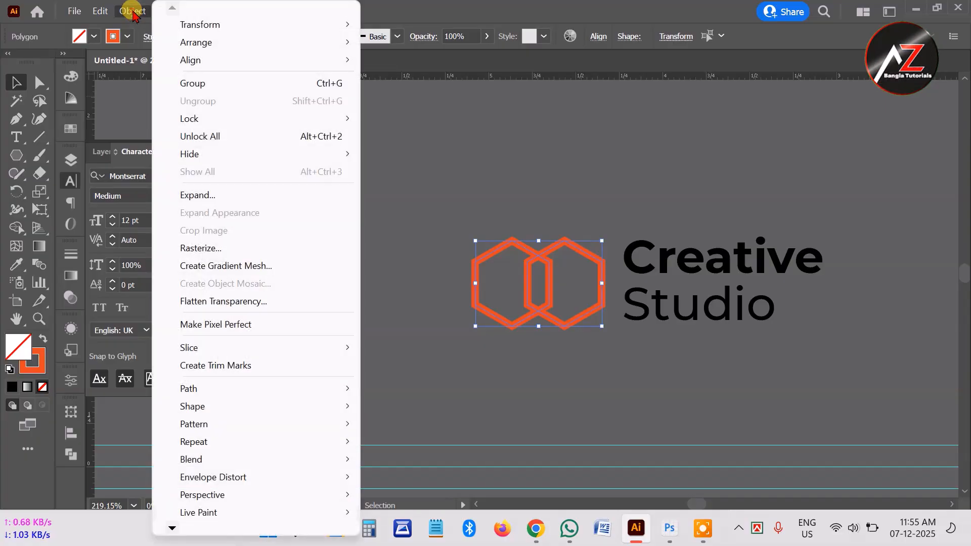
{"action": "left_click", "coordinate": [211, 198]}
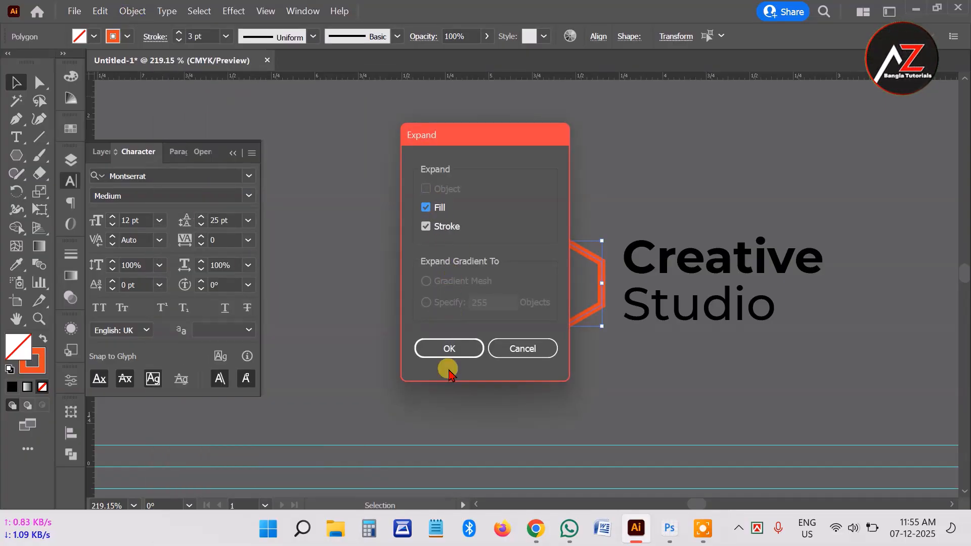
{"action": "left_click", "coordinate": [445, 352]}
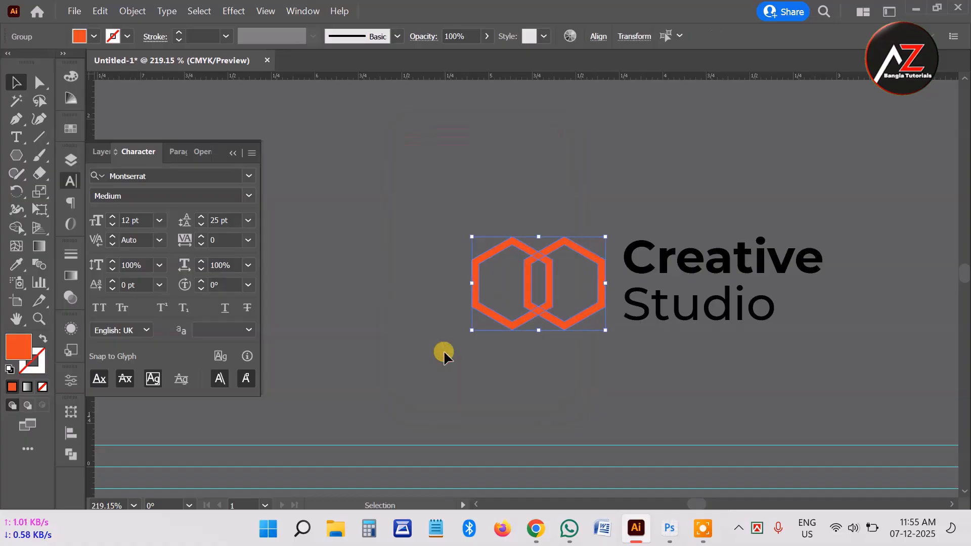
{"action": "left_click", "coordinate": [399, 286]}
{"action": "left_click", "coordinate": [560, 247]}
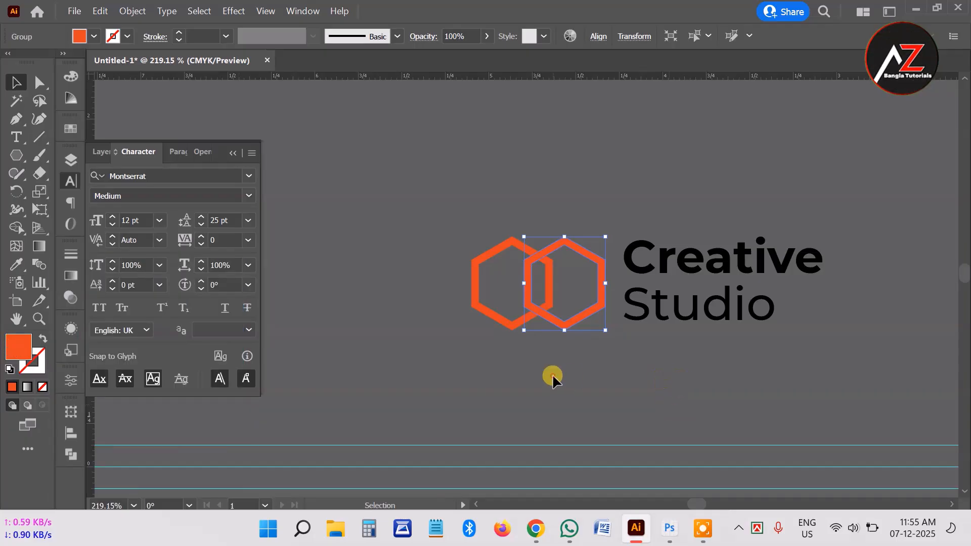
{"action": "left_click", "coordinate": [553, 374]}
Step: Scale the expanded hexagons and the "Creative Studio" text up together to a text size of about 20.9 pt
{"action": "left_click_drag", "start_coordinate": [560, 324], "coordinate": [576, 331]}
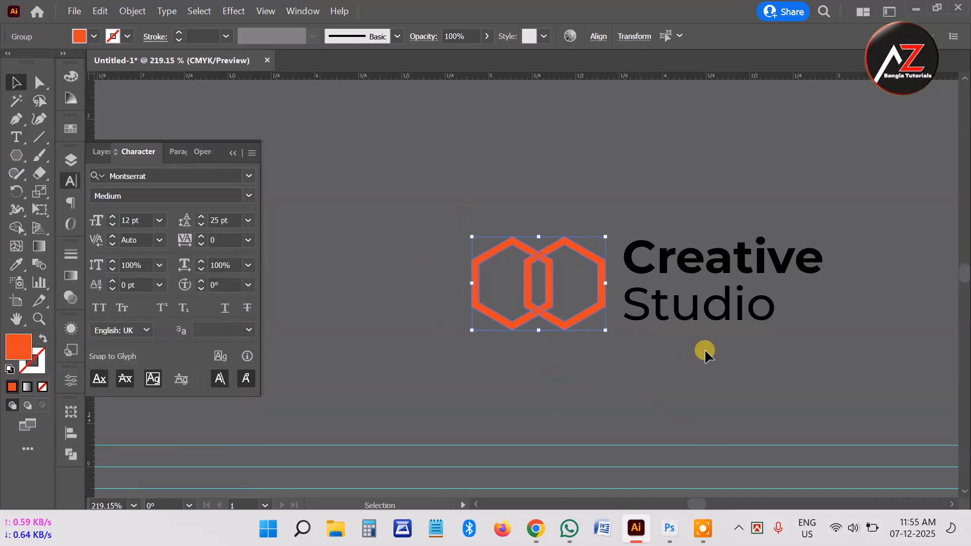
{"action": "key", "text": "ctrl+space"}
{"action": "left_click_drag", "start_coordinate": [850, 329], "coordinate": [637, 367]}
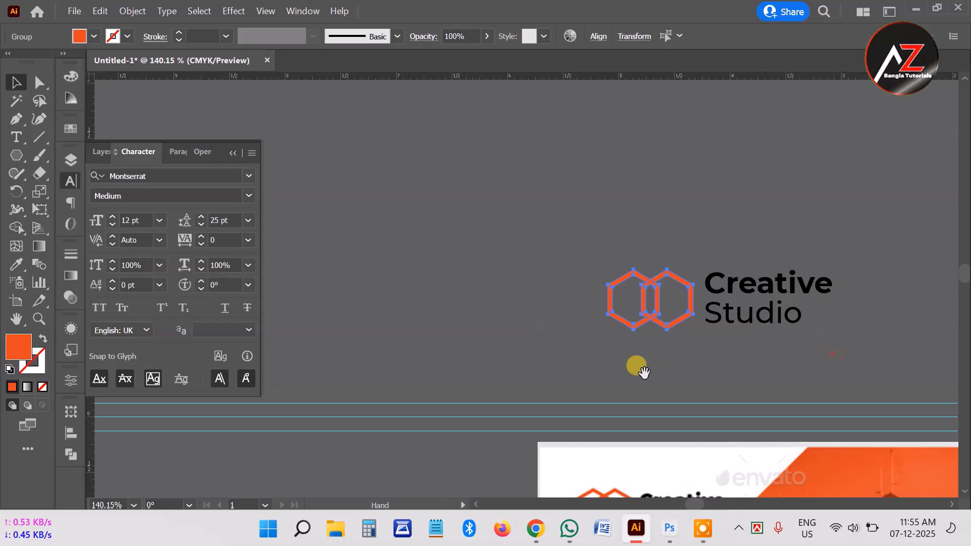
{"action": "left_click", "coordinate": [638, 334], "text": "shift"}
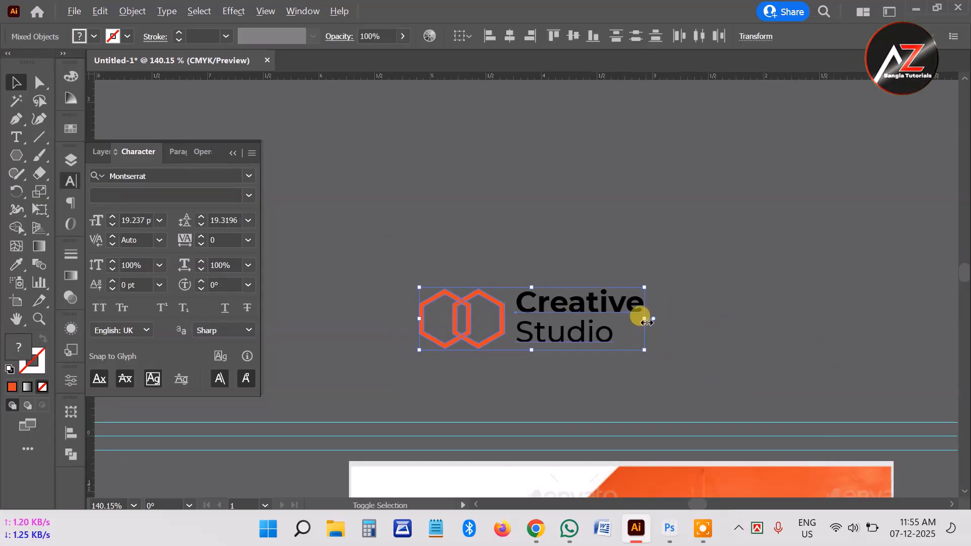
{"action": "left_click_drag", "start_coordinate": [642, 321], "coordinate": [654, 341]}
Step: Group the hexagons with the "Creative Studio" text and move the logo into the artboard's upper-left corner, inside the margin guides
{"action": "key", "text": "a"}
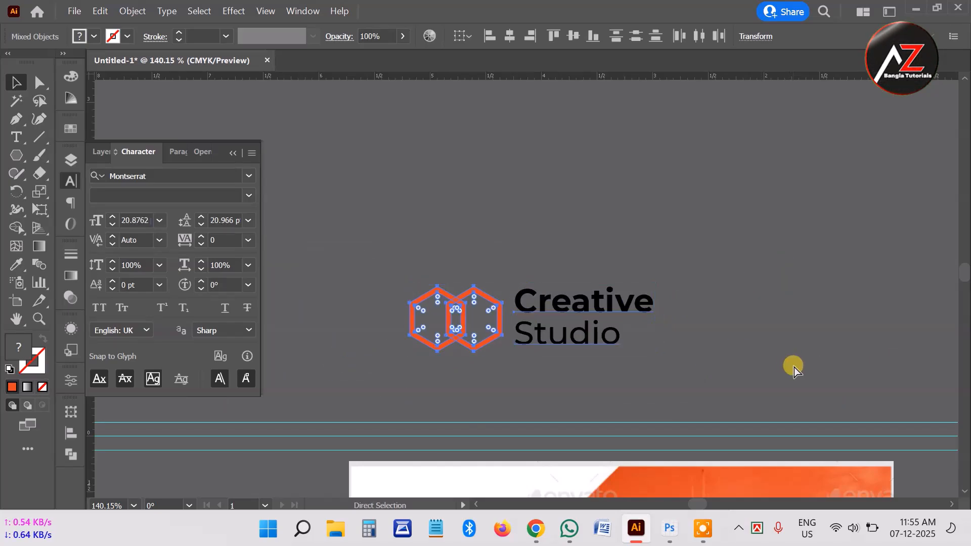
{"action": "key", "text": "ctrl+g"}
{"action": "left_click", "coordinate": [772, 363]}
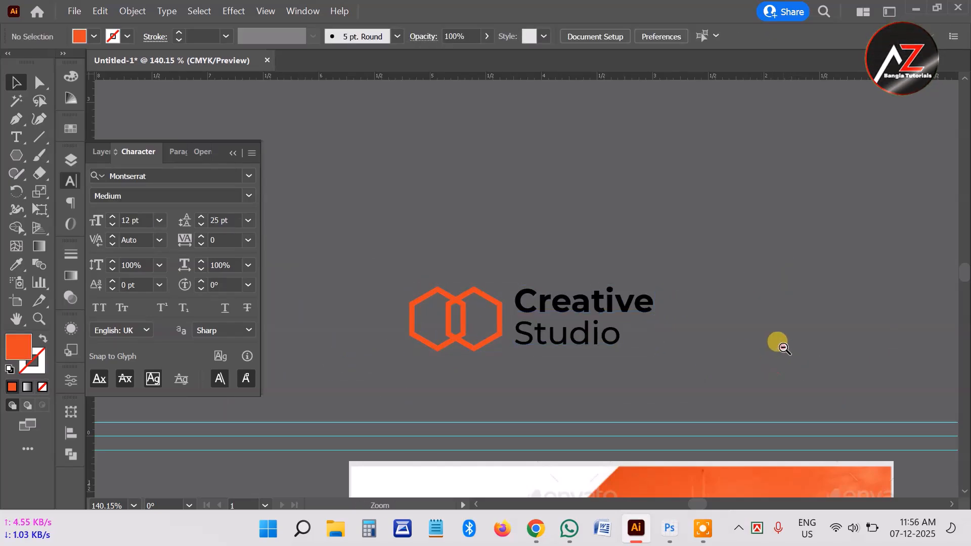
{"action": "left_click_drag", "start_coordinate": [782, 346], "coordinate": [741, 354], "text": "ctrl"}
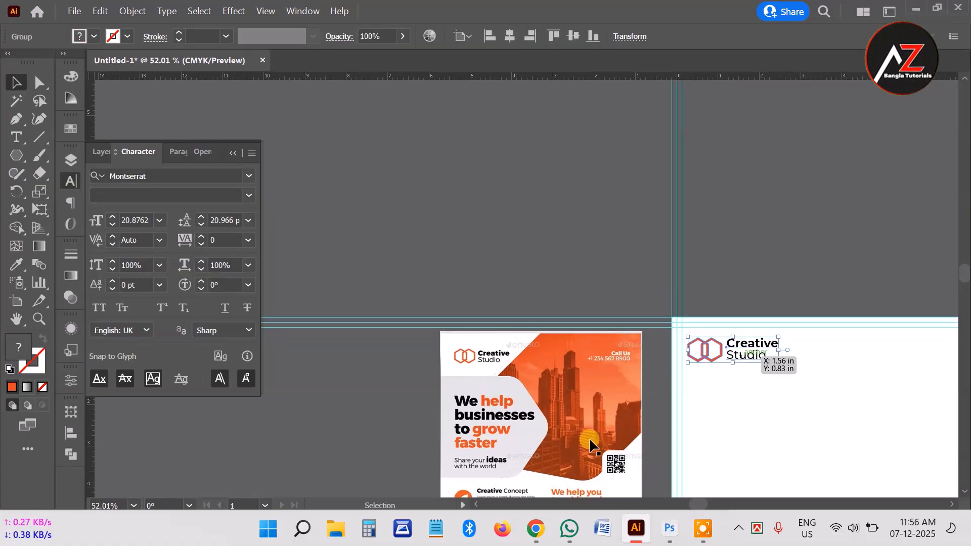
Step: Examine the reference flyer's header, including the orange photo shape, headline panel and QR code, beside the artboard
{"action": "left_click", "coordinate": [556, 411]}
{"action": "left_click_drag", "start_coordinate": [589, 407], "coordinate": [527, 294]}
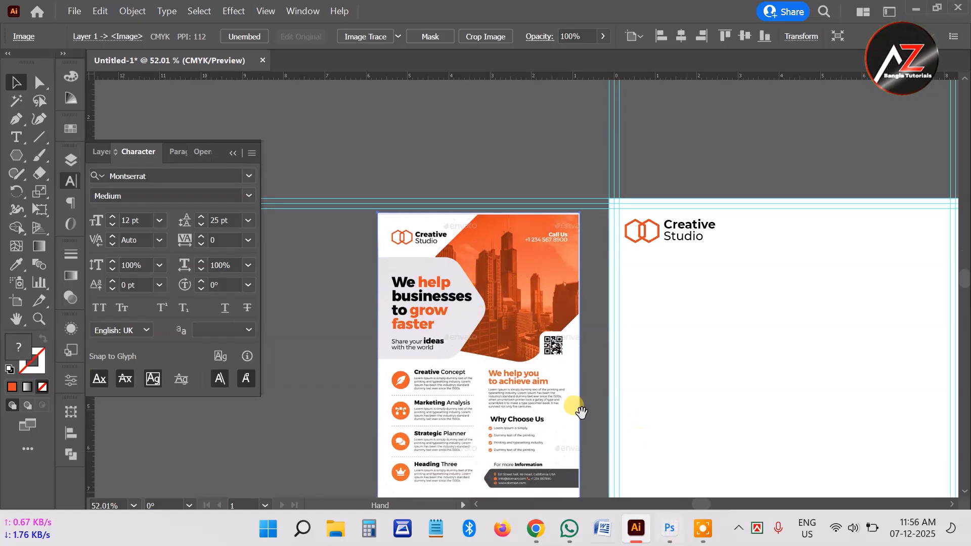
{"action": "left_click_drag", "start_coordinate": [596, 300], "coordinate": [583, 293]}
{"action": "left_click_drag", "start_coordinate": [507, 289], "coordinate": [549, 300]}
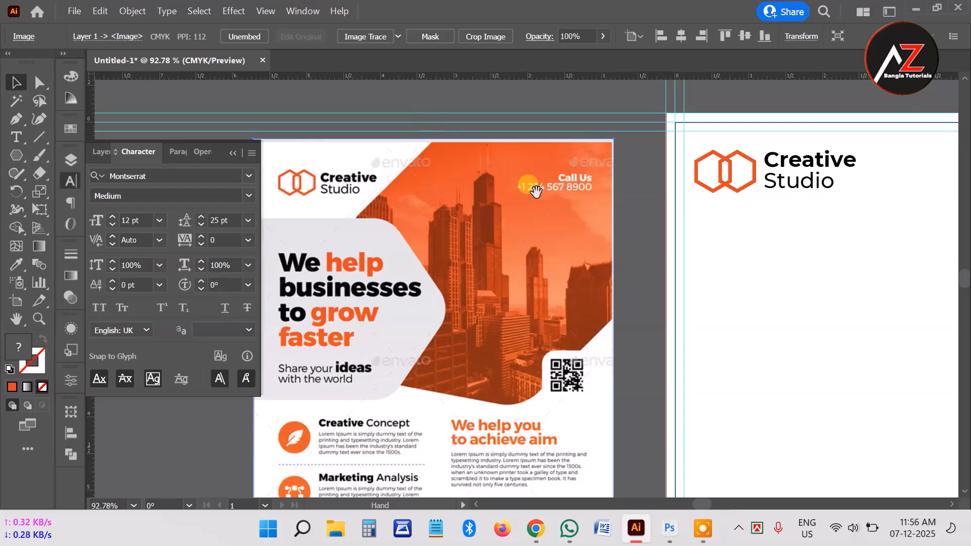
{"action": "left_click_drag", "start_coordinate": [587, 281], "coordinate": [593, 301]}
{"action": "left_click_drag", "start_coordinate": [585, 241], "coordinate": [584, 383]}
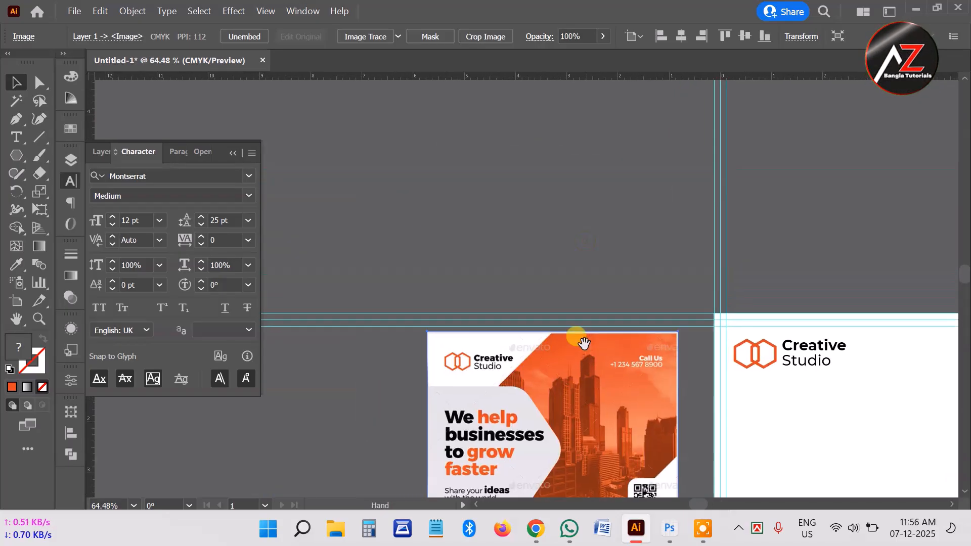
{"action": "left_click_drag", "start_coordinate": [584, 344], "coordinate": [565, 244]}
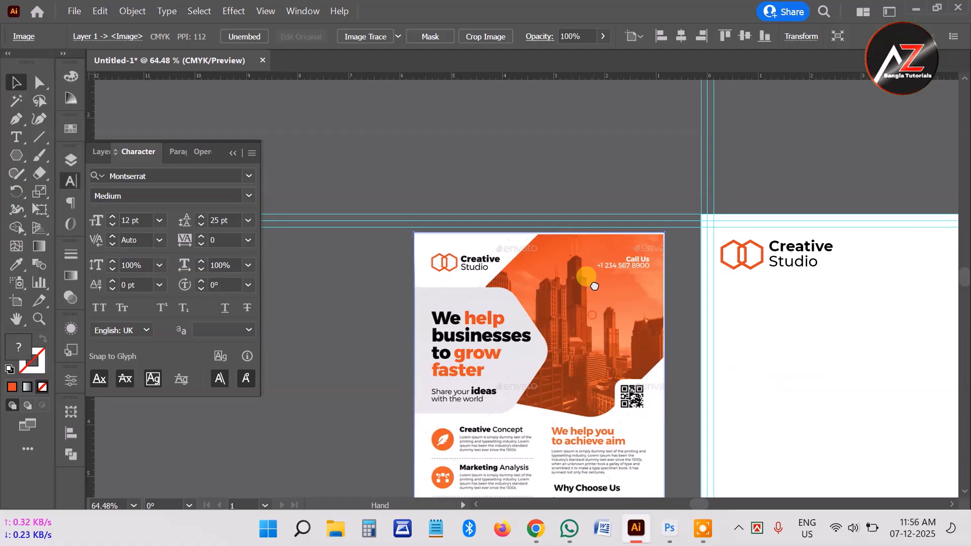
{"action": "left_click_drag", "start_coordinate": [594, 287], "coordinate": [587, 252]}
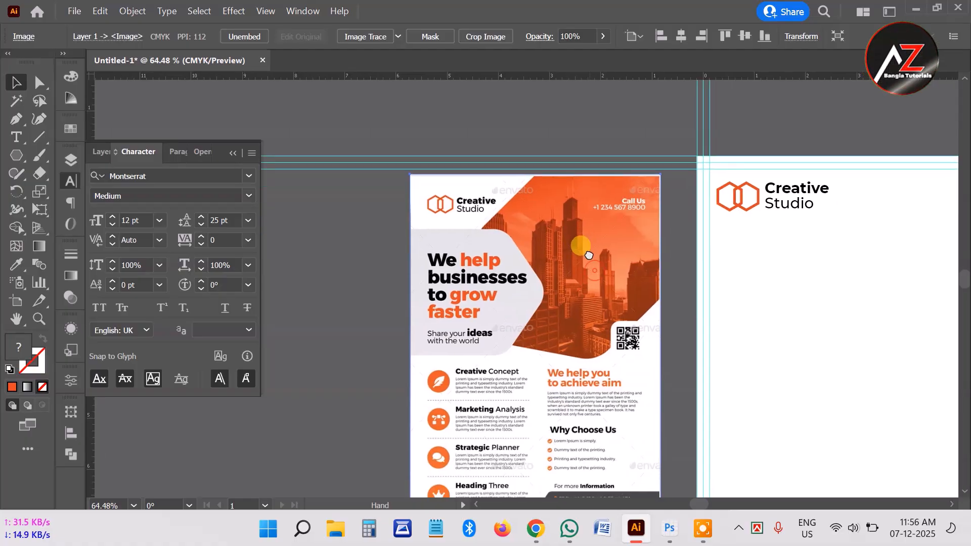
{"action": "left_click", "coordinate": [632, 334]}
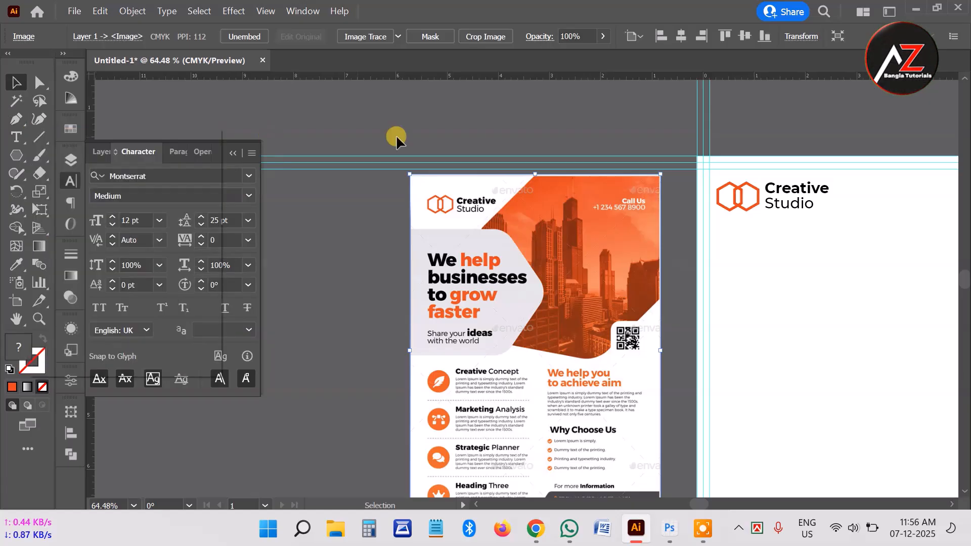
{"action": "left_click", "coordinate": [372, 163]}
{"action": "left_click", "coordinate": [499, 330]}
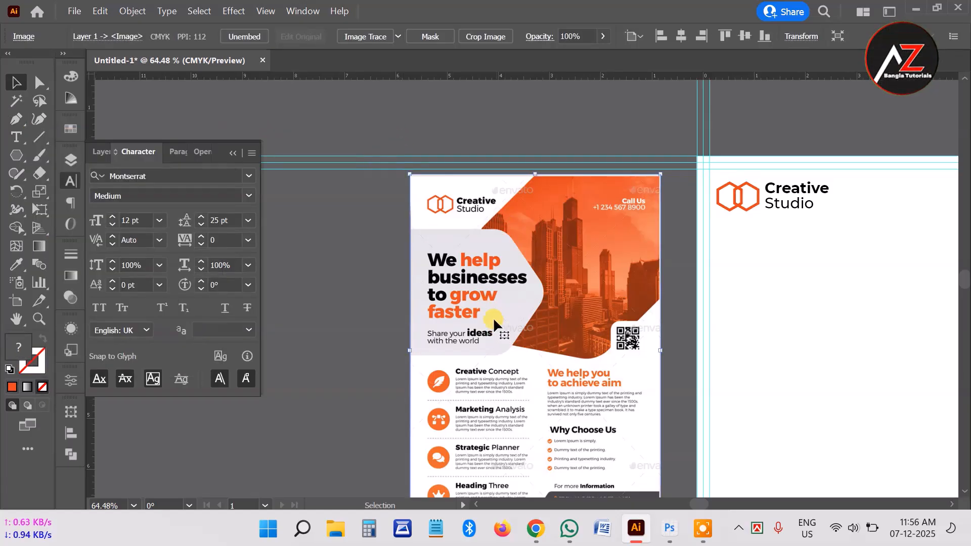
{"action": "left_click", "coordinate": [691, 290]}
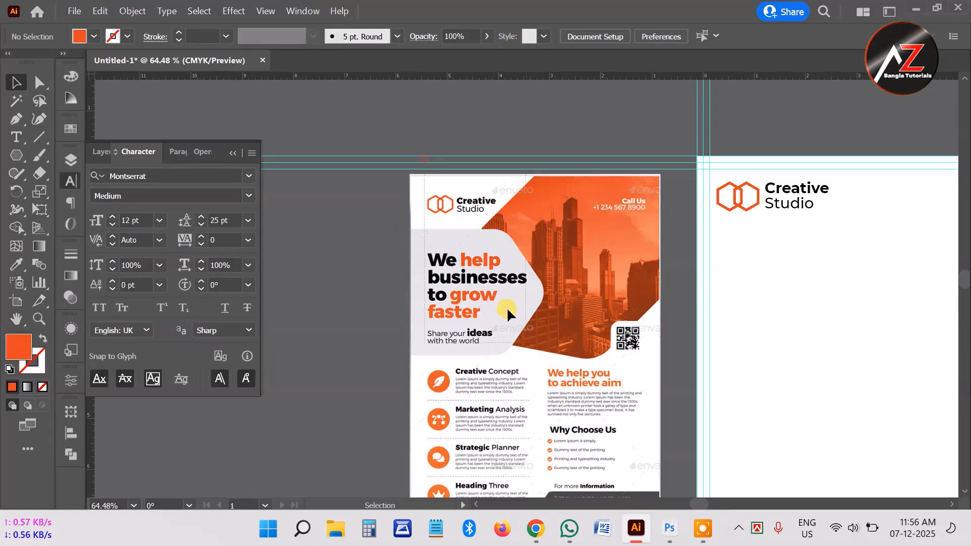
{"action": "key", "text": "ctrl+space"}
{"action": "left_click_drag", "start_coordinate": [597, 291], "coordinate": [572, 287]}
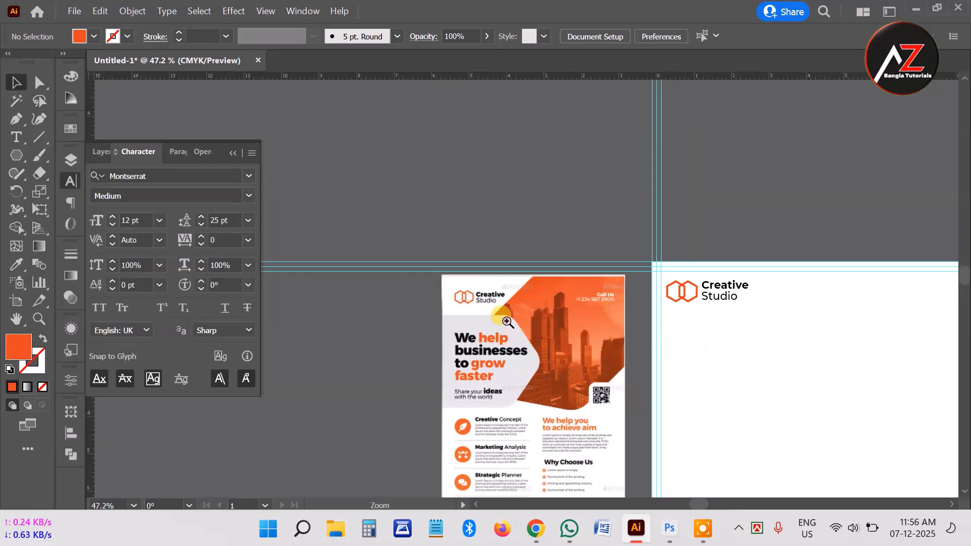
{"action": "left_click_drag", "start_coordinate": [507, 322], "coordinate": [531, 219]}
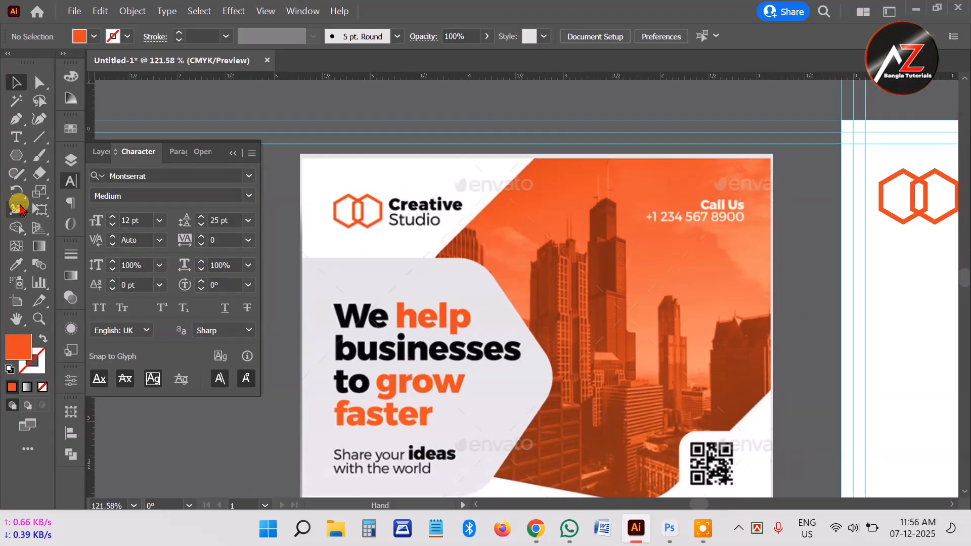
Step: Start a Pen tool path along the top edge of the reference's orange photo area, from its upper-left to its upper-right corner
{"action": "left_click", "coordinate": [11, 122]}
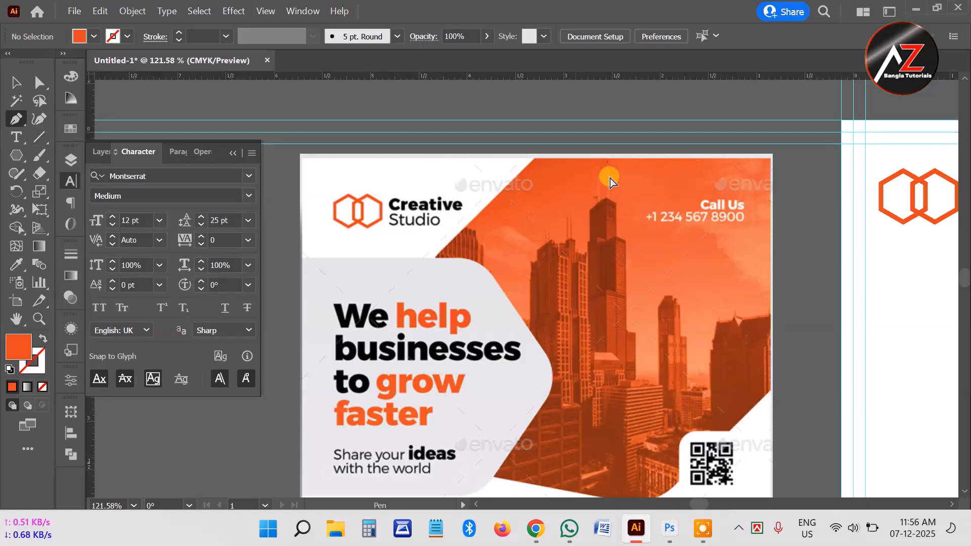
{"action": "left_click_drag", "start_coordinate": [557, 152], "coordinate": [704, 212]}
{"action": "left_click_drag", "start_coordinate": [674, 278], "coordinate": [508, 312]}
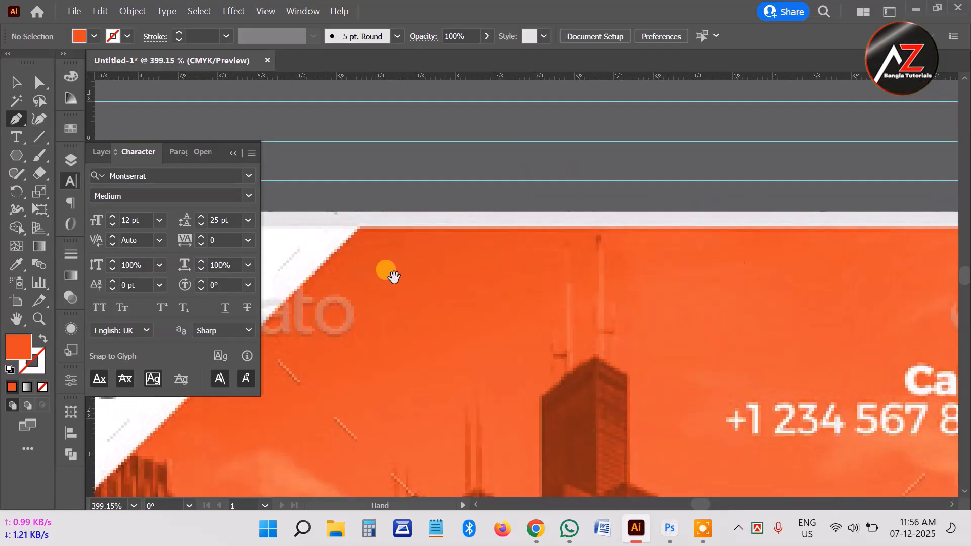
{"action": "left_click", "coordinate": [360, 226]}
{"action": "left_click_drag", "start_coordinate": [658, 217], "coordinate": [563, 217]}
{"action": "left_click_drag", "start_coordinate": [693, 211], "coordinate": [585, 210]}
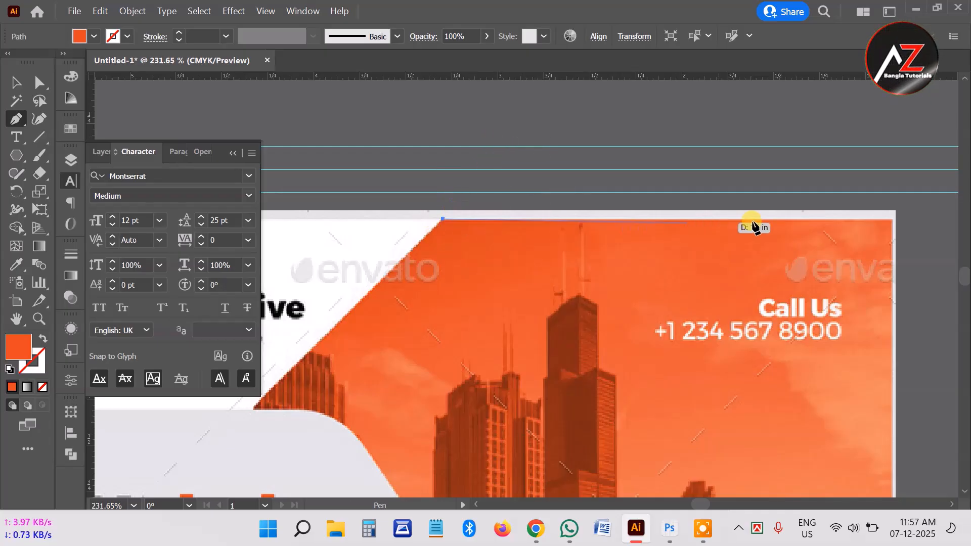
{"action": "left_click", "coordinate": [892, 220]}
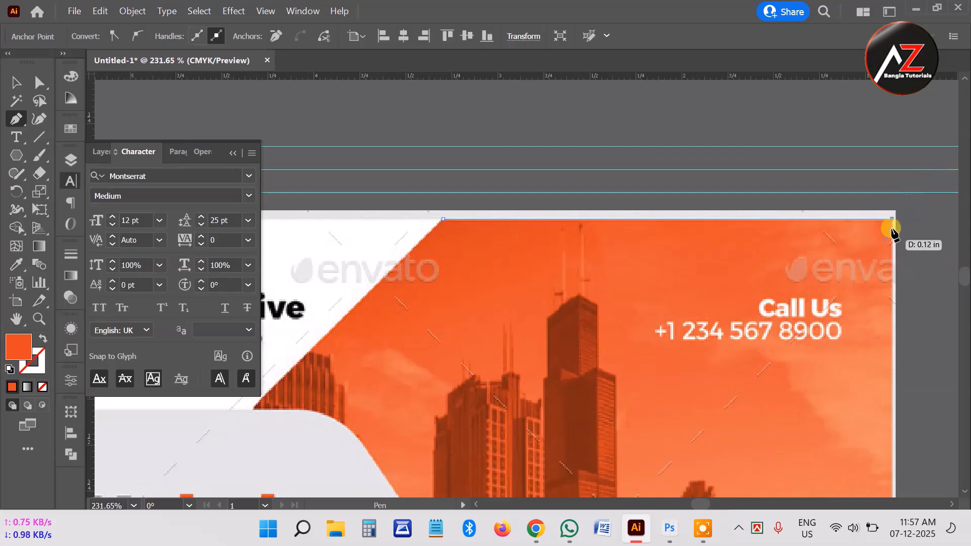
Step: Continue the path down the photo's right edge and diagonally past the QR code to the start of the rounded bottom corner
{"action": "left_click_drag", "start_coordinate": [922, 252], "coordinate": [855, 259]}
{"action": "left_click_drag", "start_coordinate": [930, 382], "coordinate": [861, 161]}
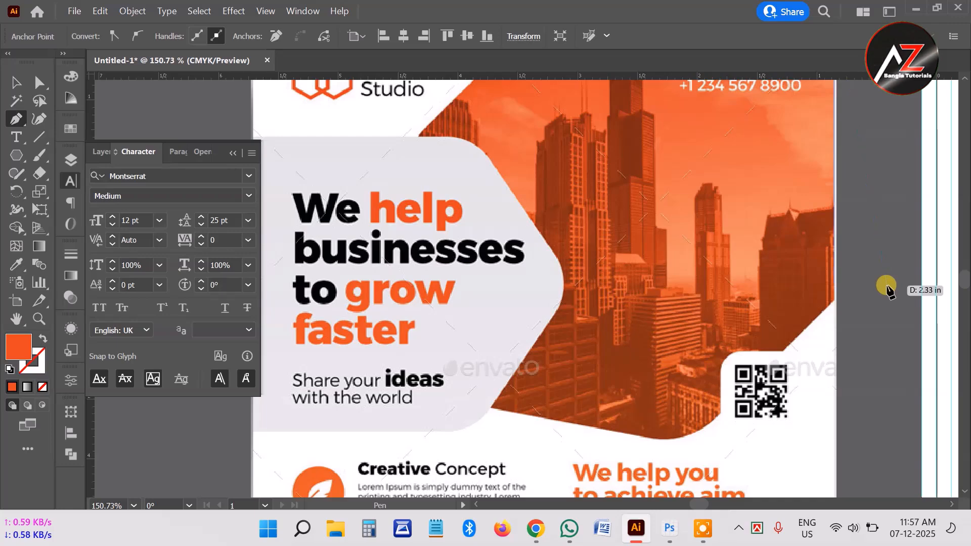
{"action": "left_click", "coordinate": [836, 302]}
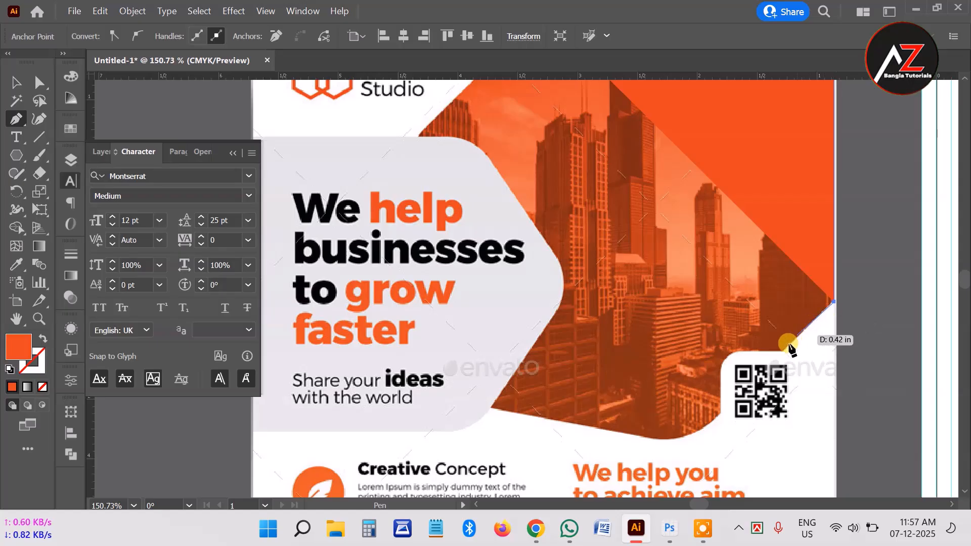
{"action": "left_click", "coordinate": [708, 422]}
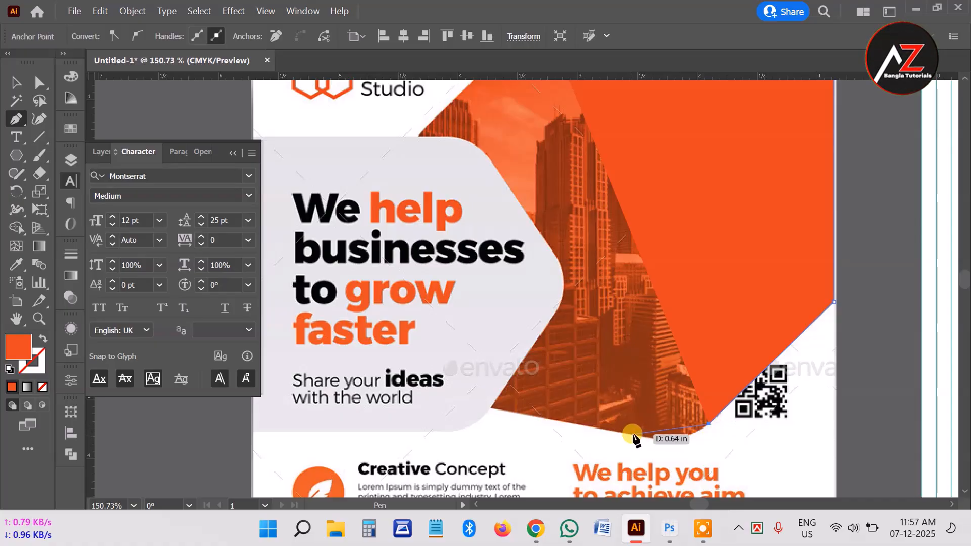
Step: Curve the Pen path around the photo's rounded bottom corner, matching the curve to the reference edge
{"action": "left_click_drag", "start_coordinate": [632, 433], "coordinate": [592, 466]}
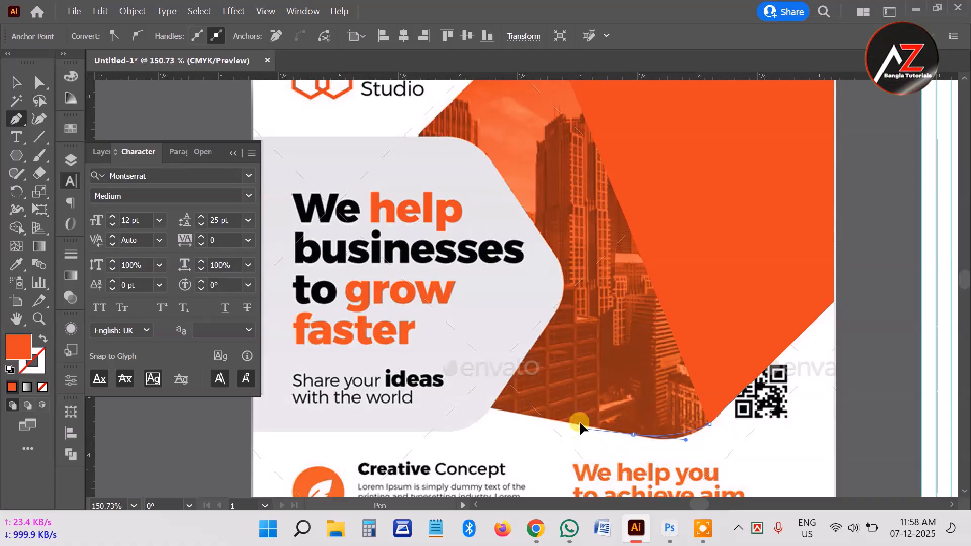
{"action": "left_click_drag", "start_coordinate": [581, 427], "coordinate": [598, 453]}
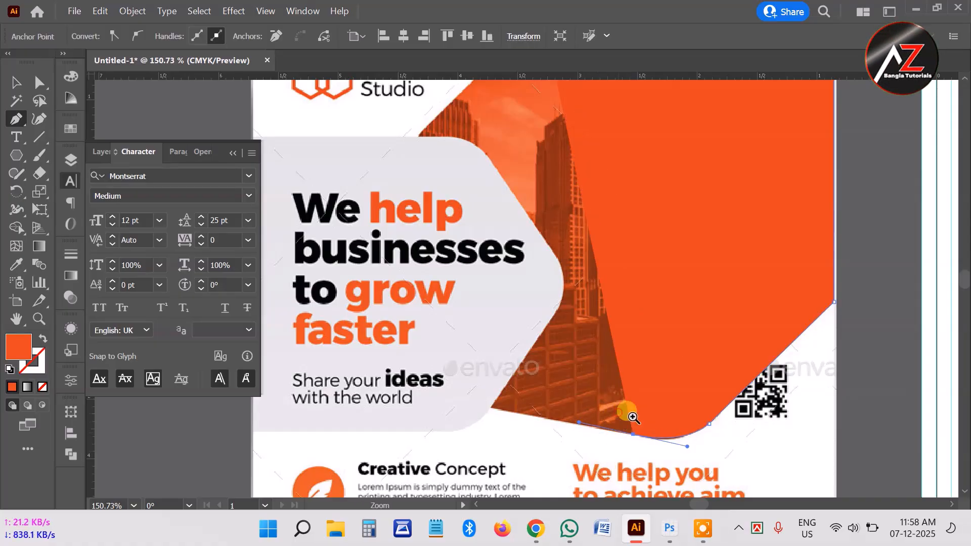
{"action": "left_click_drag", "start_coordinate": [619, 412], "coordinate": [684, 436]}
{"action": "left_click_drag", "start_coordinate": [670, 377], "coordinate": [531, 334]}
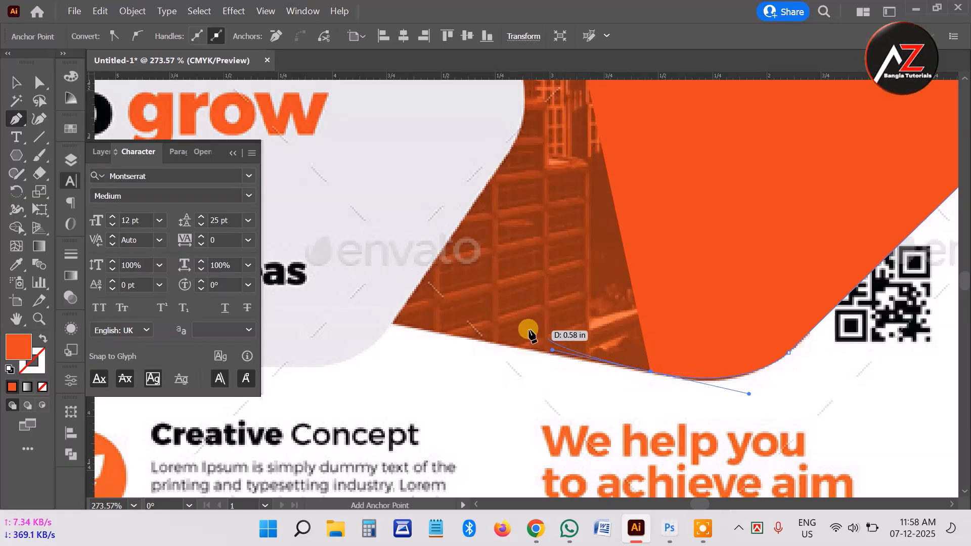
{"action": "left_click_drag", "start_coordinate": [641, 349], "coordinate": [640, 349]}
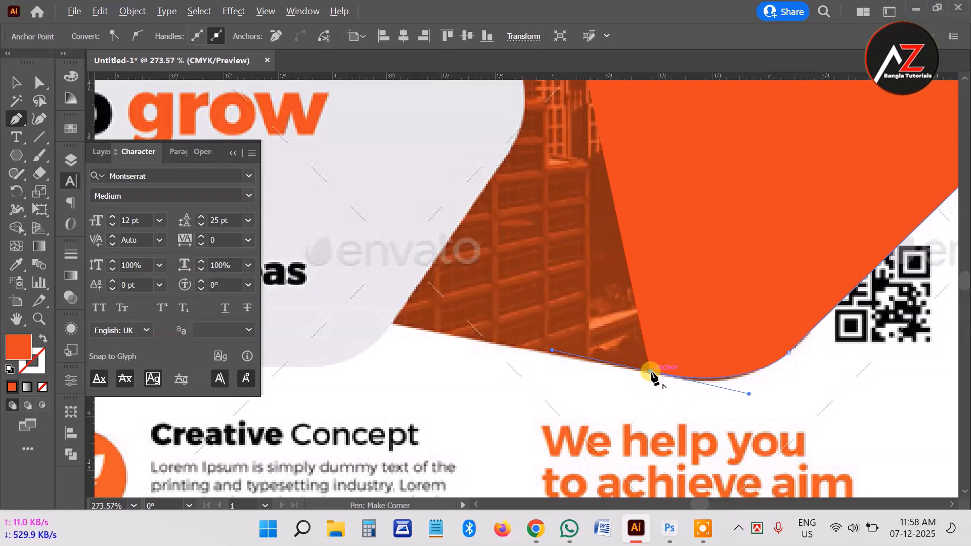
Step: Turn the last anchor into a corner and continue the path straight along the photo's slanted bottom edge to the headline panel
{"action": "left_click_drag", "start_coordinate": [651, 372], "coordinate": [588, 361]}
{"action": "key", "text": "ctrl"}
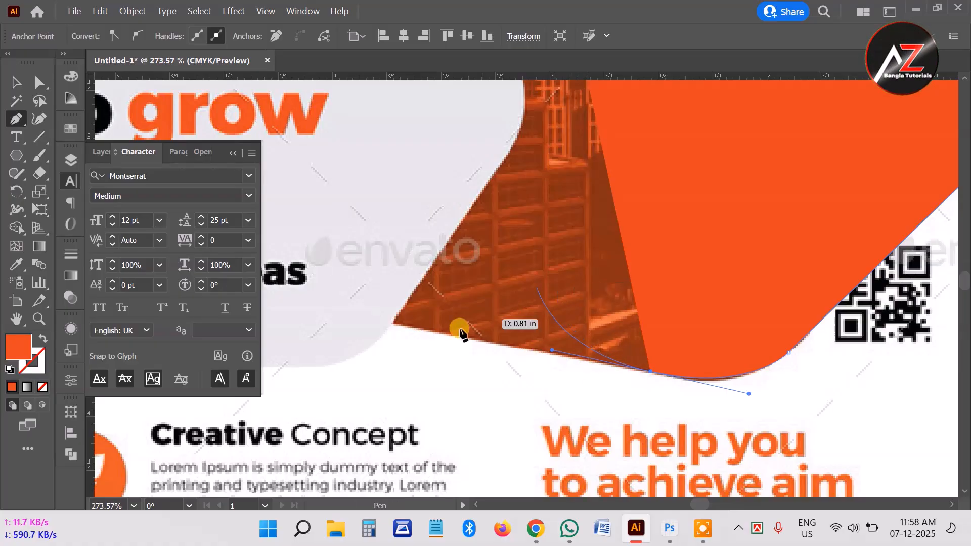
{"action": "left_click", "coordinate": [392, 322]}
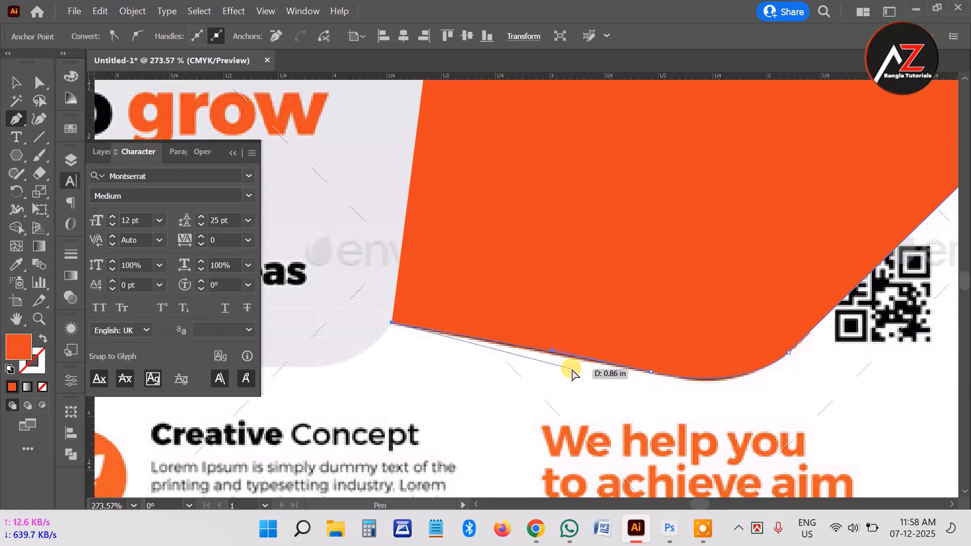
{"action": "key", "text": "ctrl+z"}
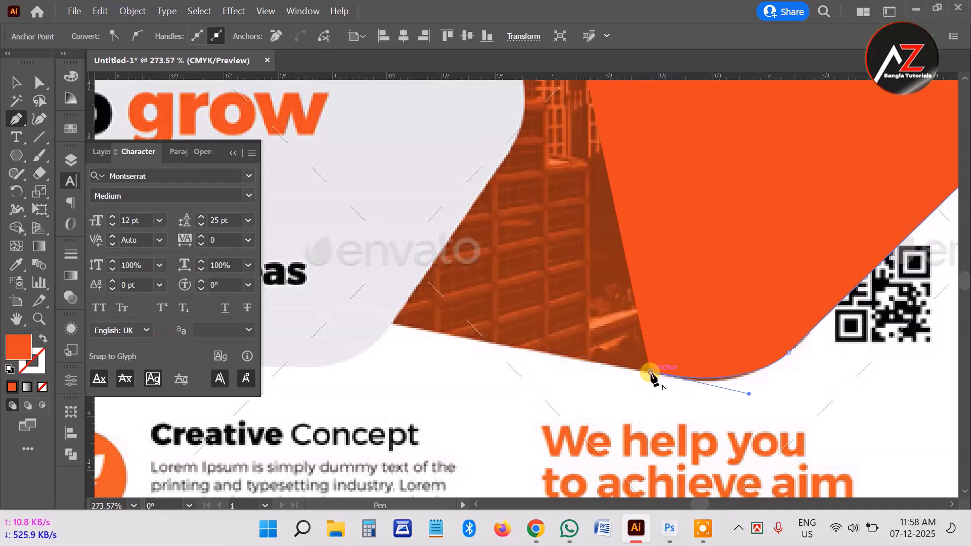
{"action": "left_click", "coordinate": [389, 324]}
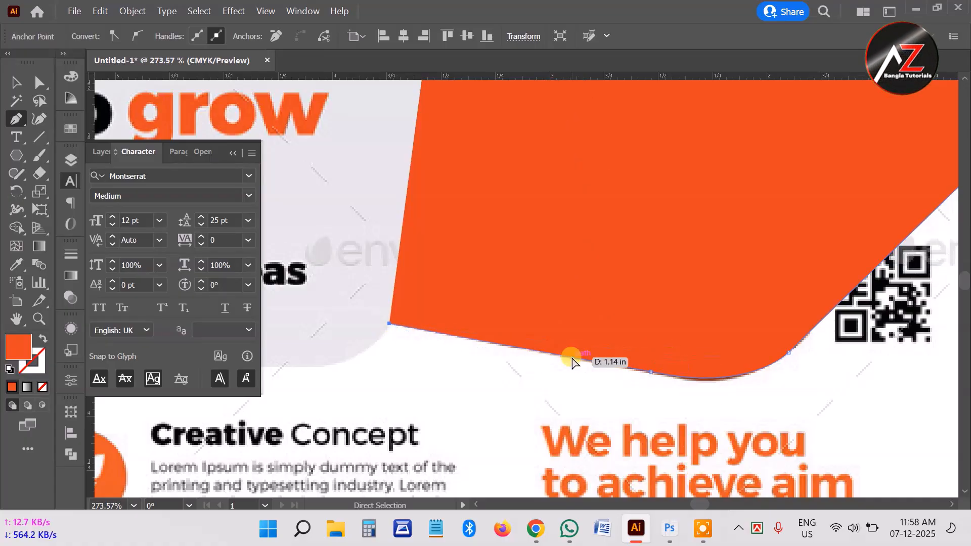
Step: Extend the path across the headline panel with two more anchor points near the panel's left side
{"action": "key", "text": "space"}
{"action": "left_click_drag", "start_coordinate": [612, 300], "coordinate": [517, 275]}
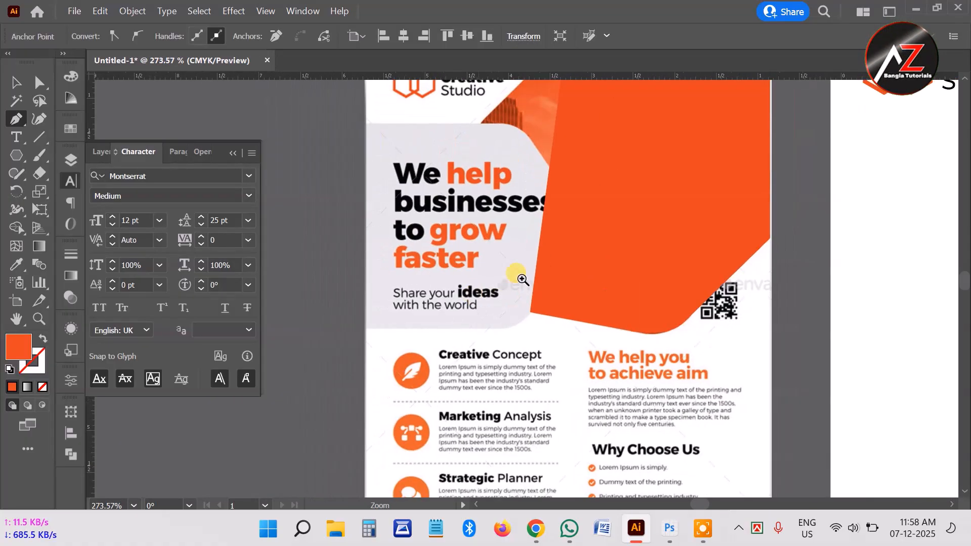
{"action": "left_click_drag", "start_coordinate": [628, 333], "coordinate": [680, 416]}
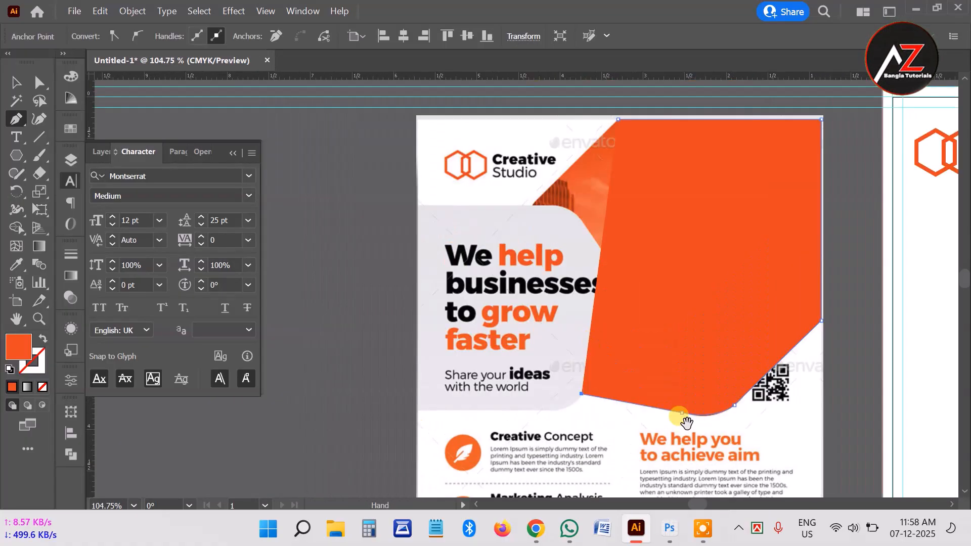
{"action": "left_click", "coordinate": [438, 352]}
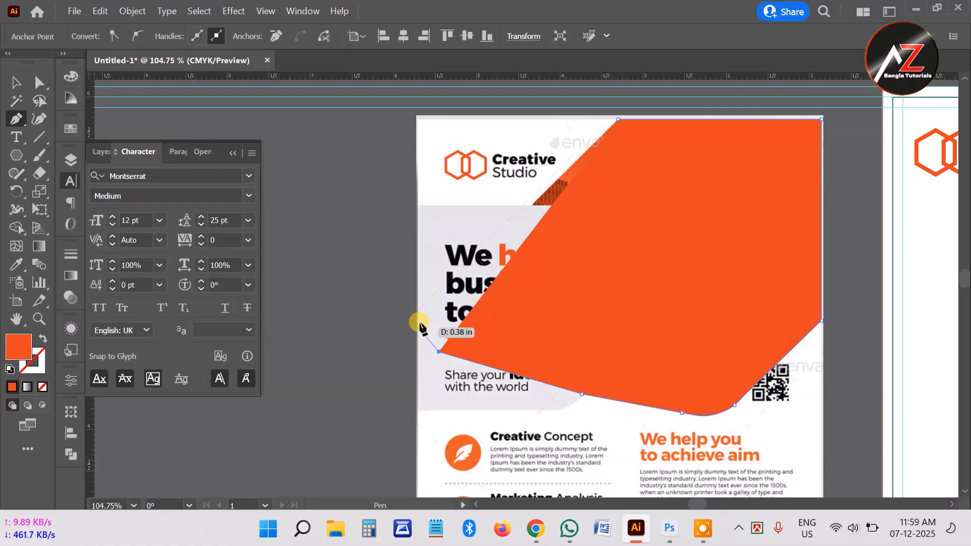
{"action": "left_click", "coordinate": [426, 305]}
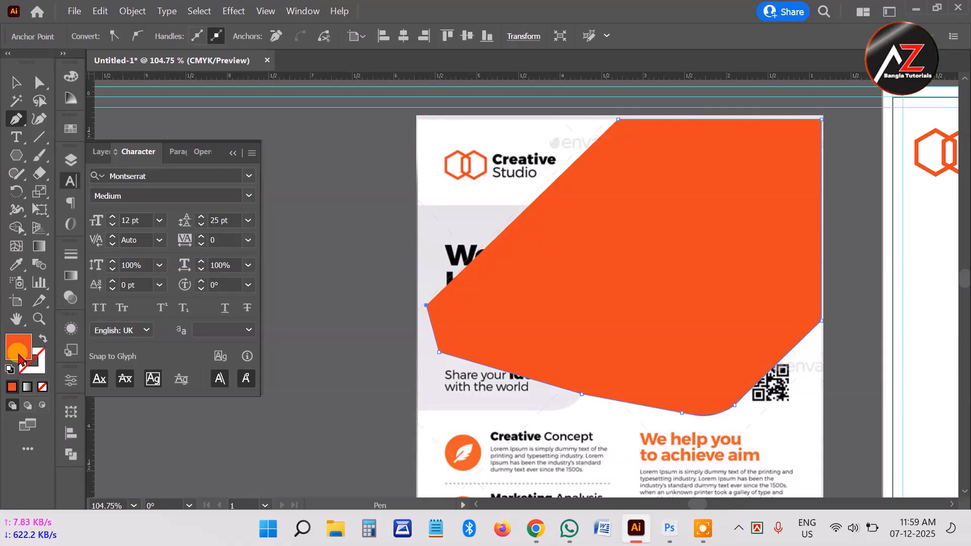
Step: Swap the path's fill and stroke, and close the path at the photo's upper-left corner
{"action": "left_click", "coordinate": [41, 339]}
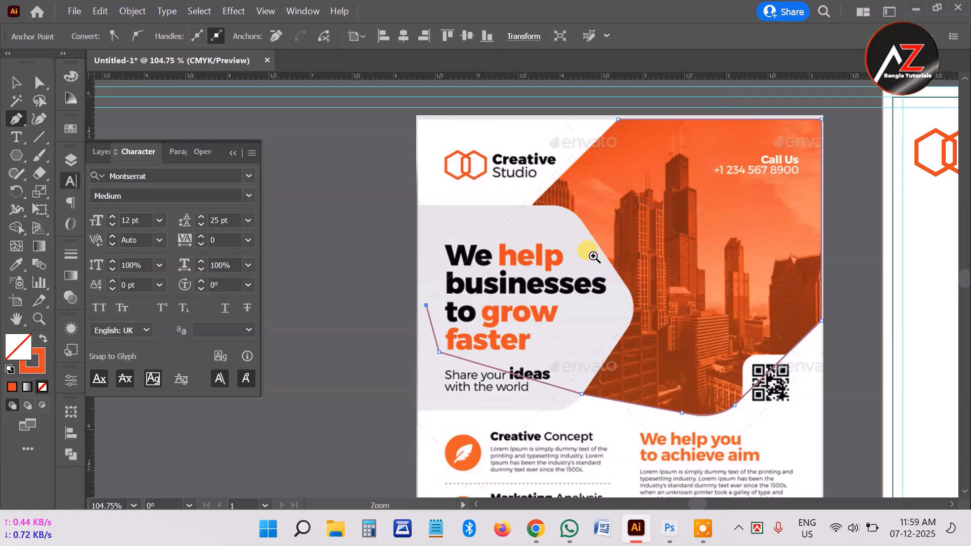
{"action": "left_click_drag", "start_coordinate": [534, 264], "coordinate": [503, 281]}
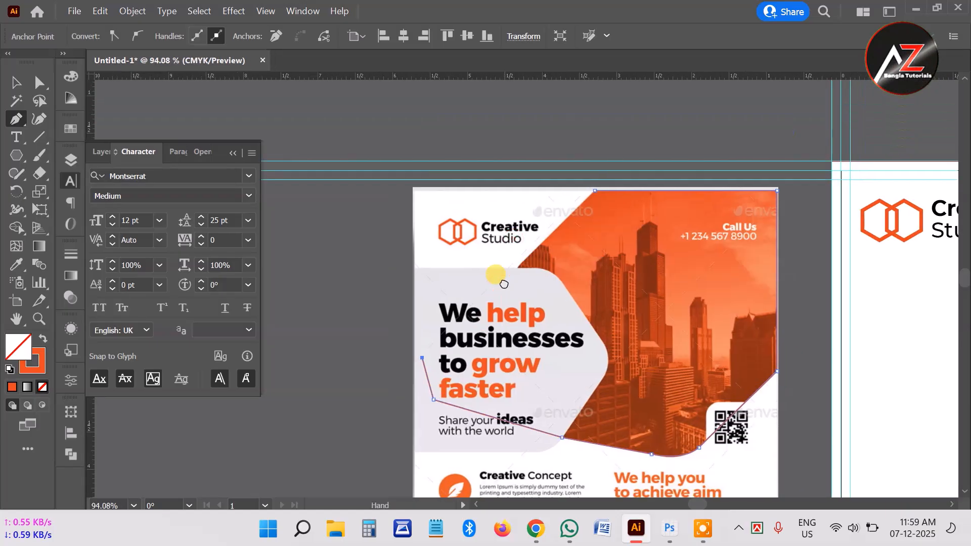
{"action": "left_click", "coordinate": [594, 191]}
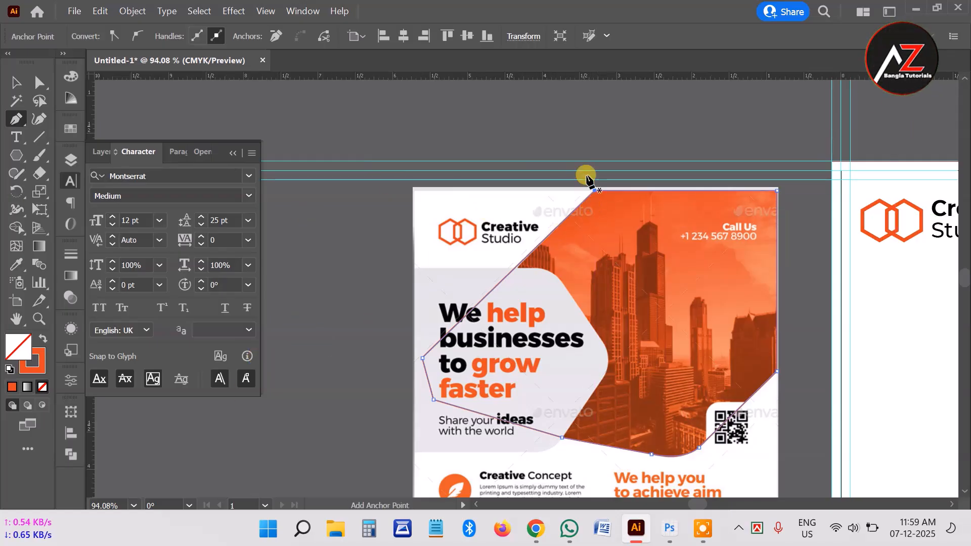
{"action": "key", "text": "ctrl+space"}
{"action": "left_click_drag", "start_coordinate": [586, 163], "coordinate": [819, 258]}
{"action": "left_click_drag", "start_coordinate": [686, 284], "coordinate": [636, 282]}
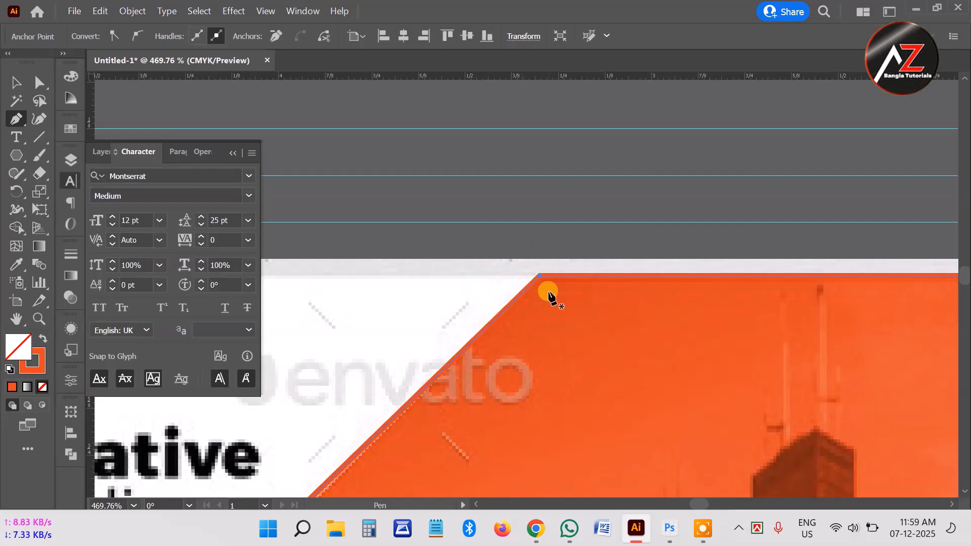
{"action": "left_click_drag", "start_coordinate": [580, 292], "coordinate": [283, 242]}
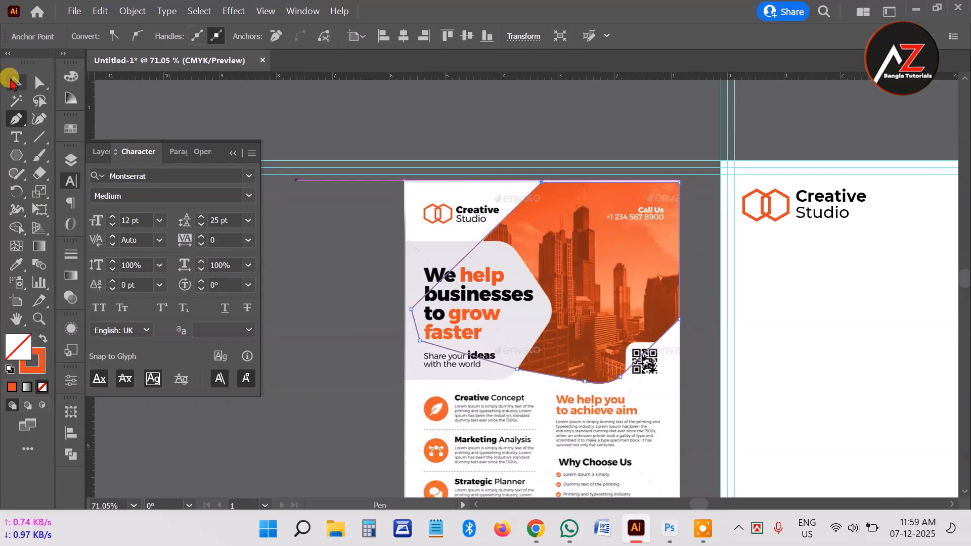
{"action": "left_click", "coordinate": [15, 82]}
{"action": "left_click", "coordinate": [542, 202]}
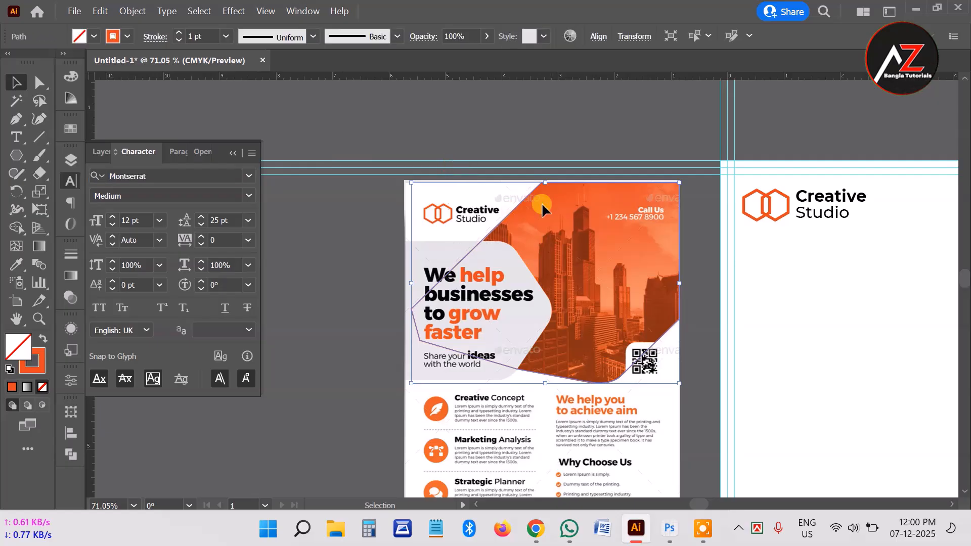
{"action": "left_click_drag", "start_coordinate": [392, 226], "coordinate": [499, 216]}
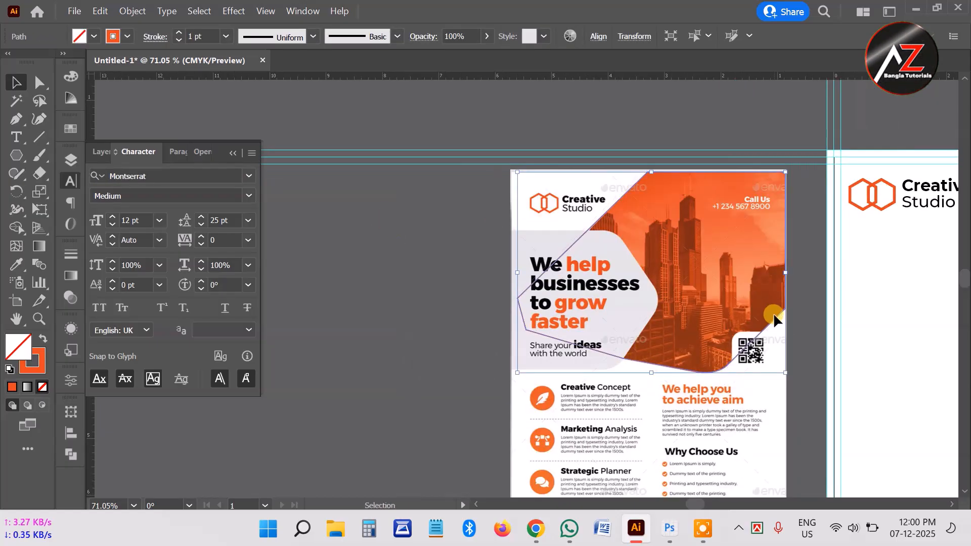
{"action": "left_click_drag", "start_coordinate": [777, 324], "coordinate": [465, 331]}
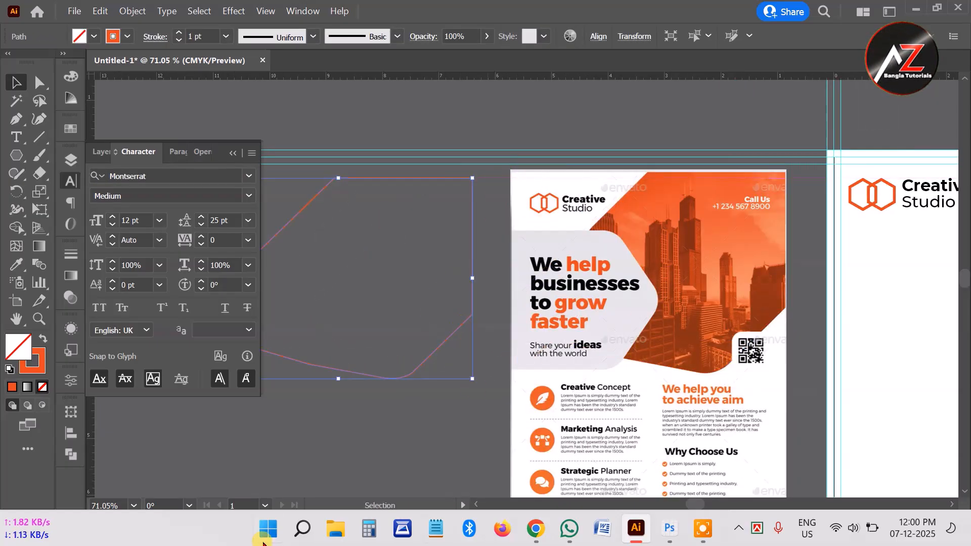
{"action": "left_click", "coordinate": [376, 449]}
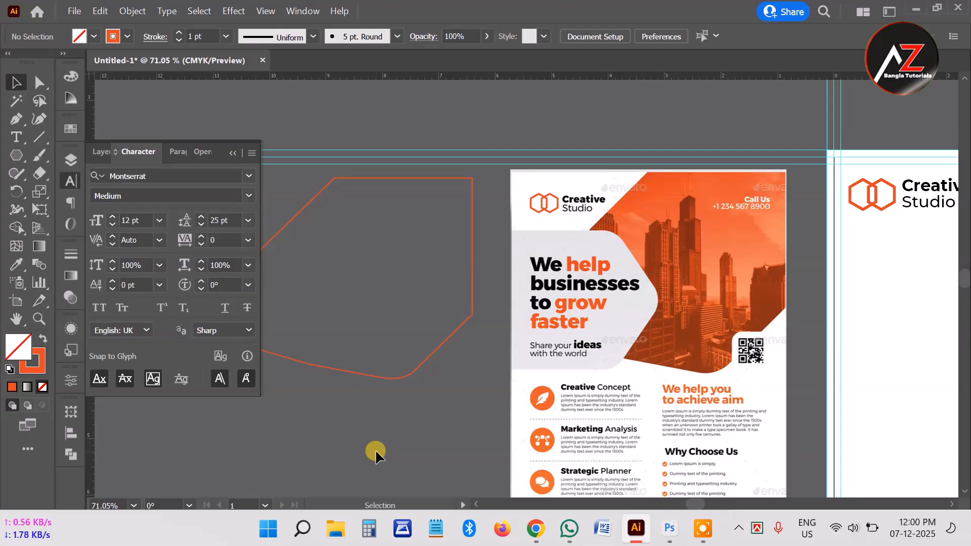
{"action": "key", "text": "ctrl"}
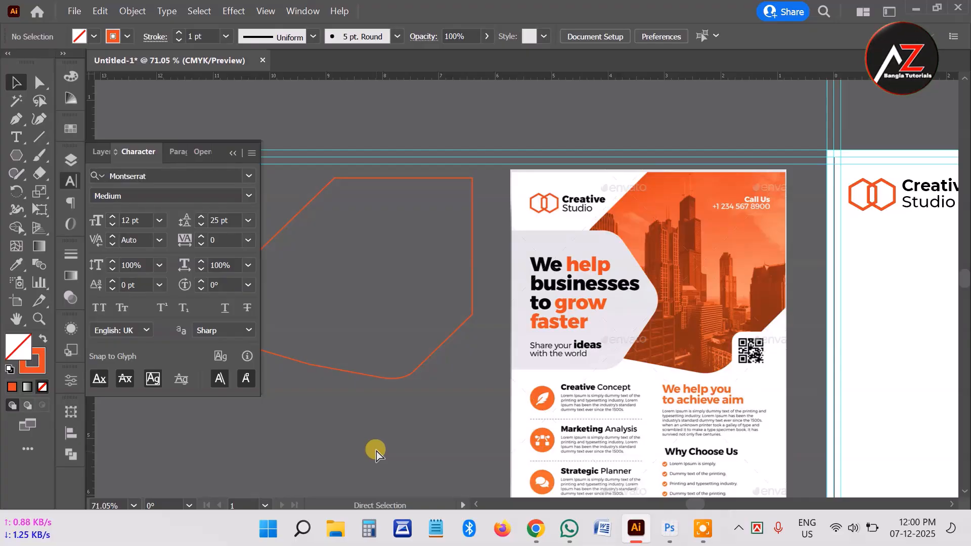
{"action": "key", "text": "ctrl+z"}
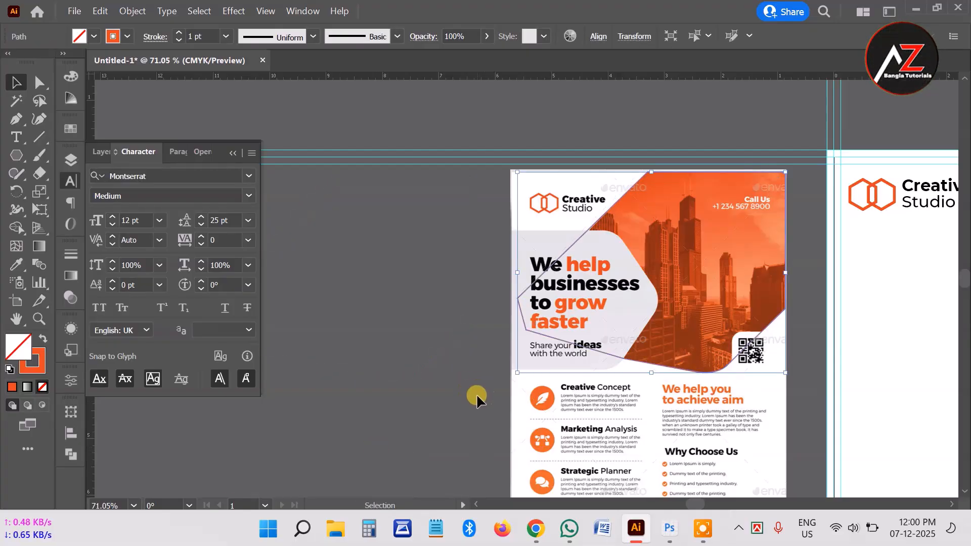
Step: Fill the traced shape with the orange sampled by the Eyedropper from the top of the reference photo, then deselect it
{"action": "left_click_drag", "start_coordinate": [682, 336], "coordinate": [430, 391]}
{"action": "left_click_drag", "start_coordinate": [426, 316], "coordinate": [509, 312]}
{"action": "left_click_drag", "start_coordinate": [501, 284], "coordinate": [530, 295]}
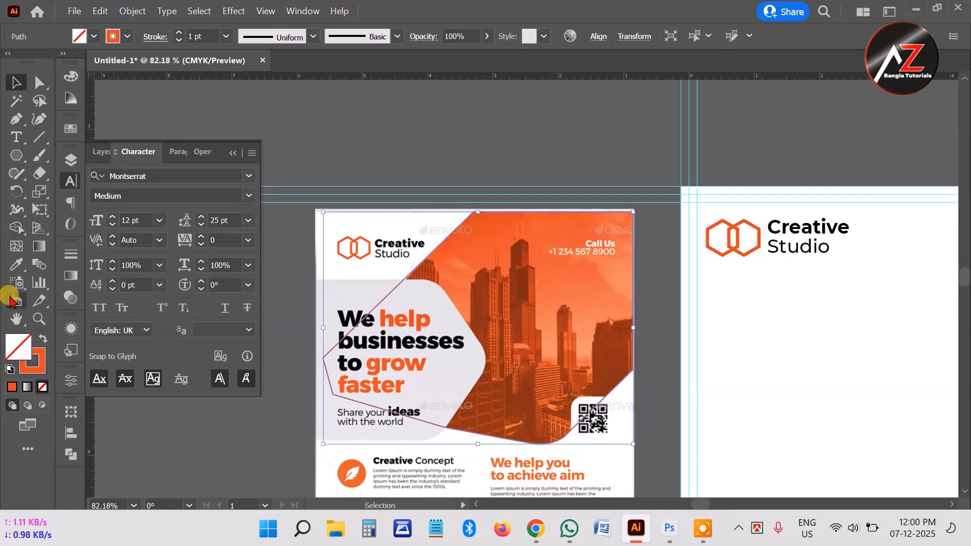
{"action": "left_click", "coordinate": [17, 264]}
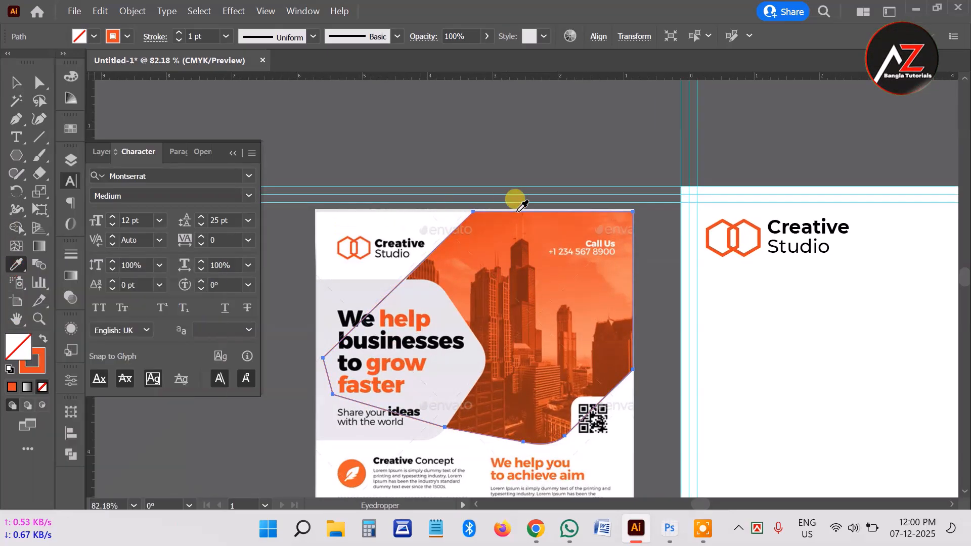
{"action": "left_click", "coordinate": [541, 209]}
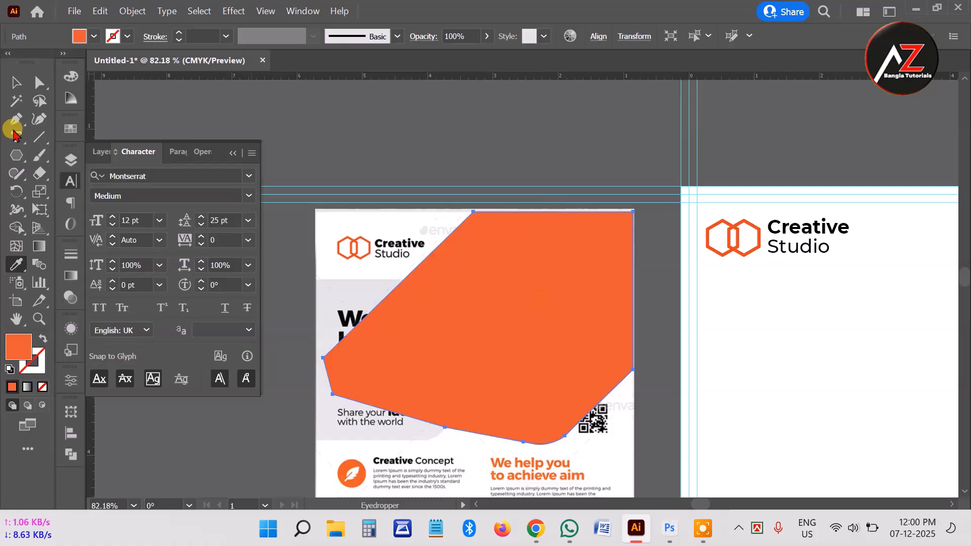
{"action": "left_click", "coordinate": [13, 81]}
{"action": "left_click", "coordinate": [279, 349]}
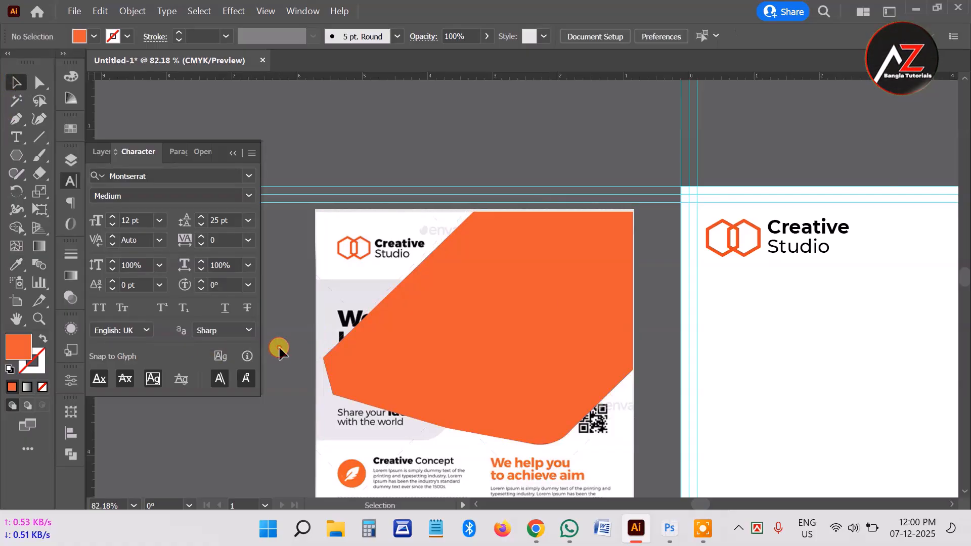
Step: Move the orange shape up and to the right so that it clears the reference's headline panel
{"action": "left_click_drag", "start_coordinate": [329, 316], "coordinate": [403, 265]}
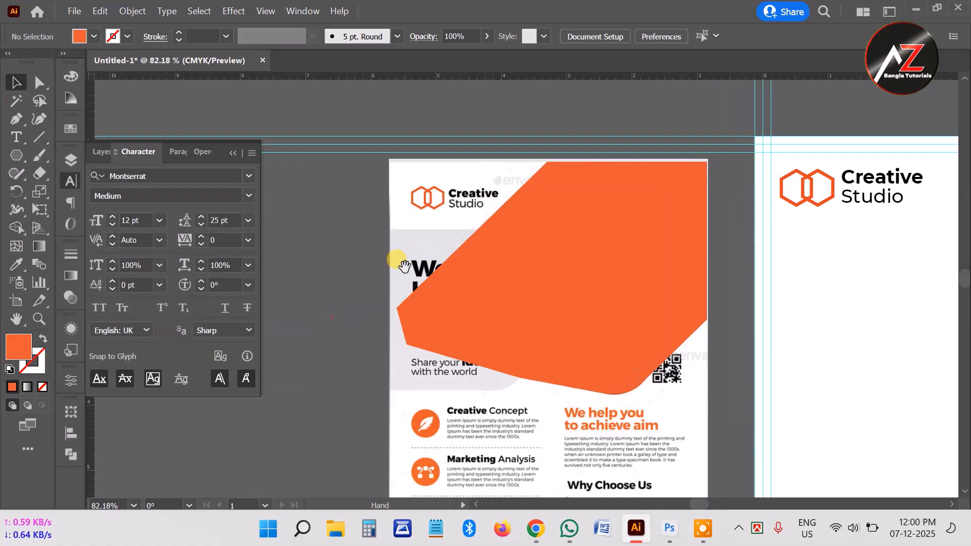
{"action": "left_click_drag", "start_coordinate": [361, 296], "coordinate": [361, 333]}
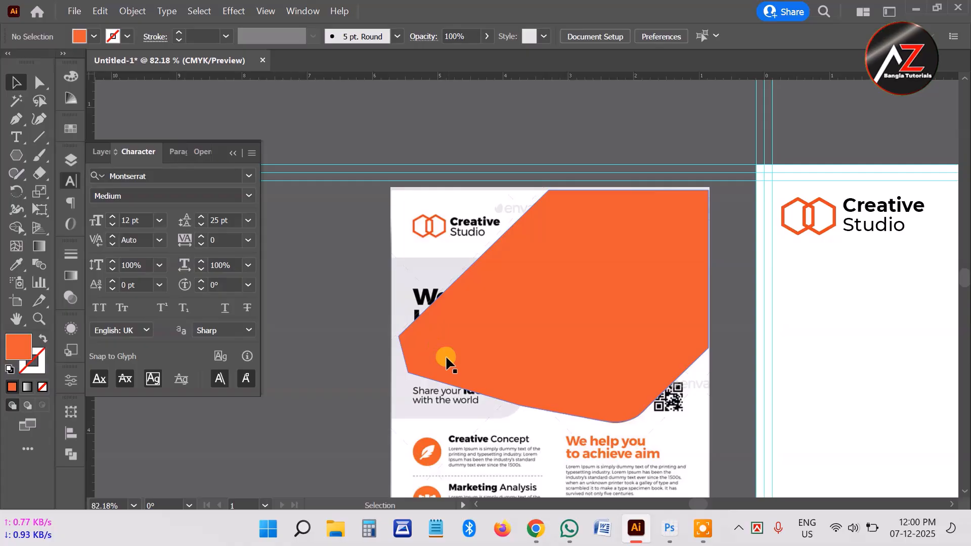
{"action": "left_click_drag", "start_coordinate": [445, 355], "coordinate": [491, 223]}
{"action": "left_click", "coordinate": [367, 376]}
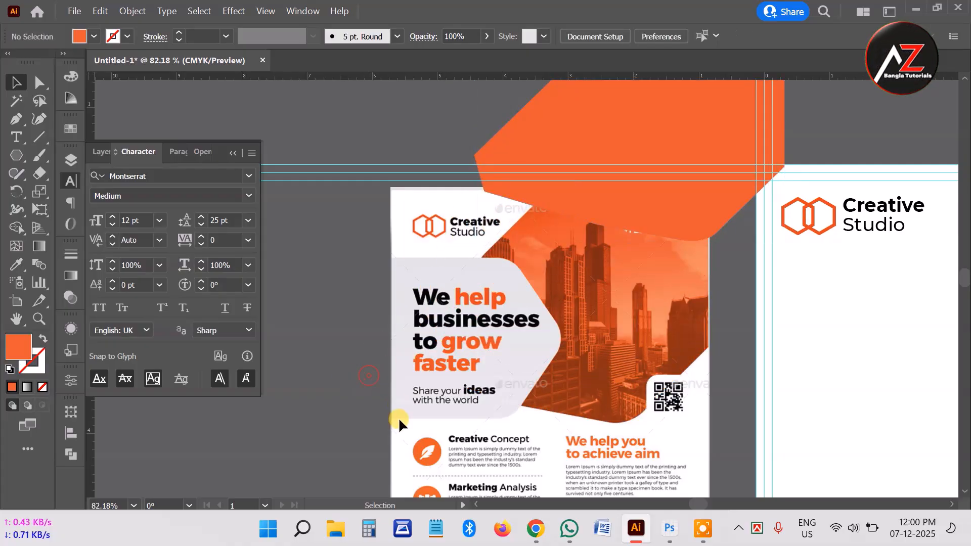
Step: Start a Pen path at the grey headline panel's upper-left corner, running along its top edge and curving around its upper-right rounded corner
{"action": "left_click_drag", "start_coordinate": [451, 348], "coordinate": [537, 357]}
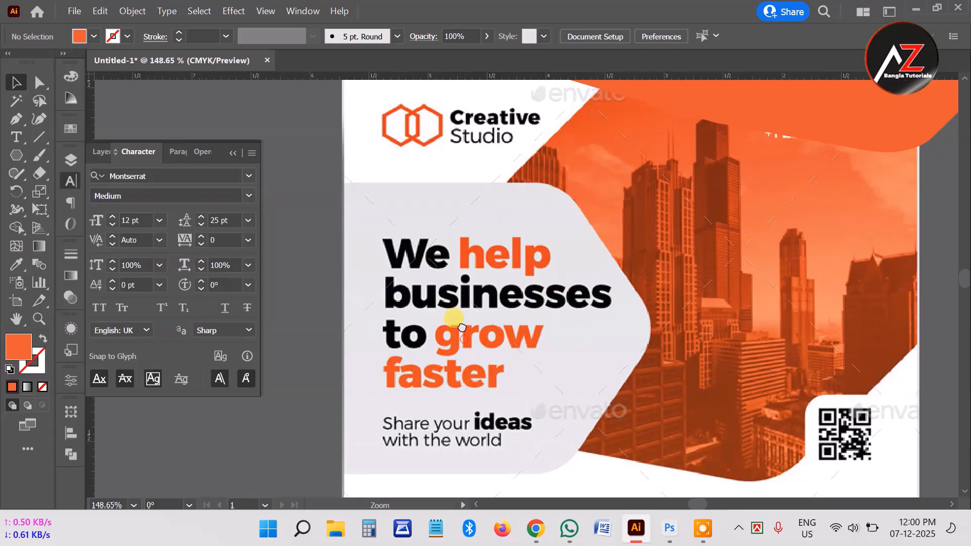
{"action": "left_click_drag", "start_coordinate": [451, 319], "coordinate": [448, 306]}
{"action": "left_click_drag", "start_coordinate": [383, 250], "coordinate": [390, 245]}
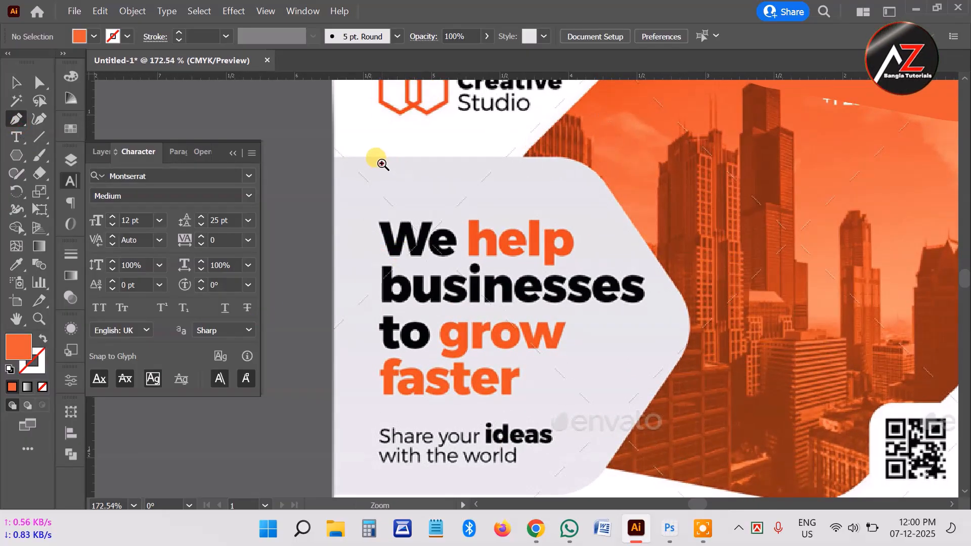
{"action": "left_click_drag", "start_coordinate": [378, 156], "coordinate": [423, 169]}
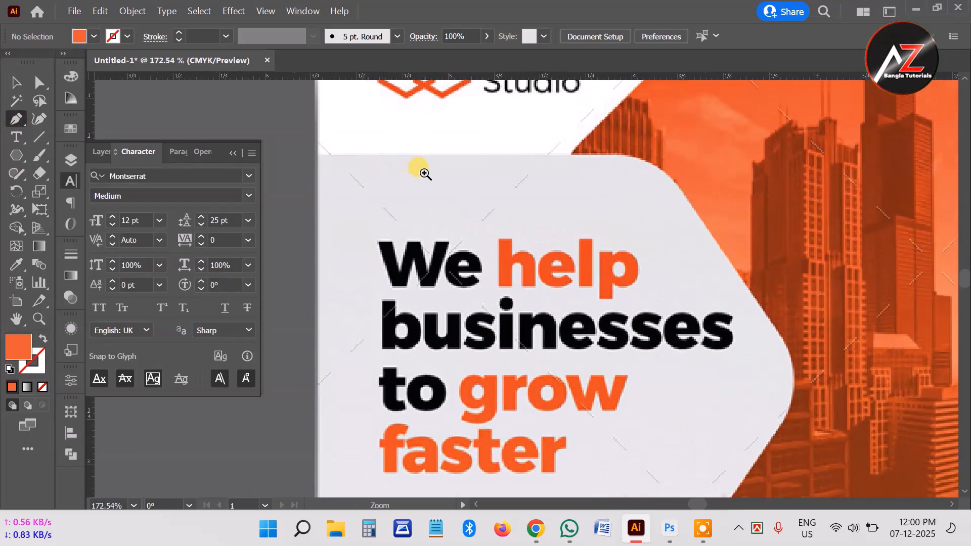
{"action": "left_click", "coordinate": [317, 155]}
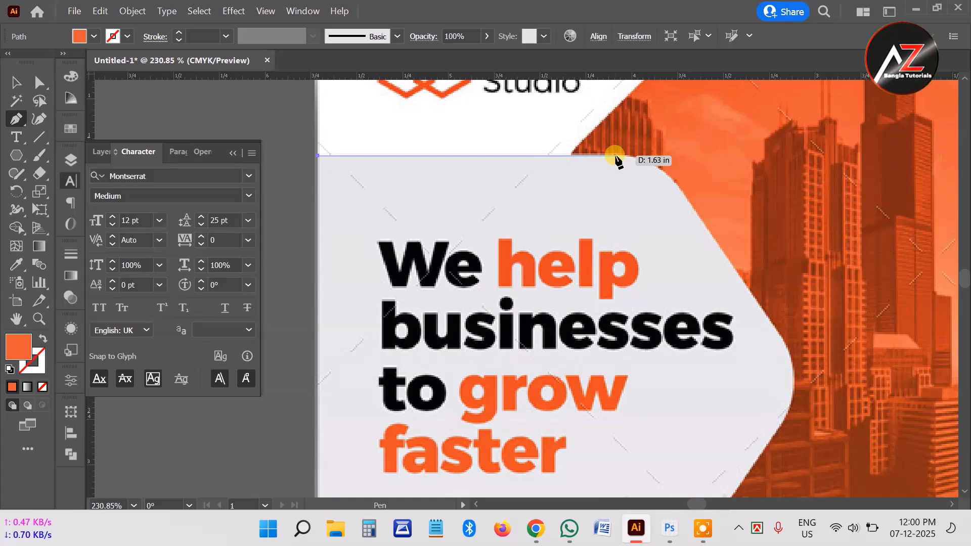
{"action": "left_click_drag", "start_coordinate": [678, 191], "coordinate": [793, 255]}
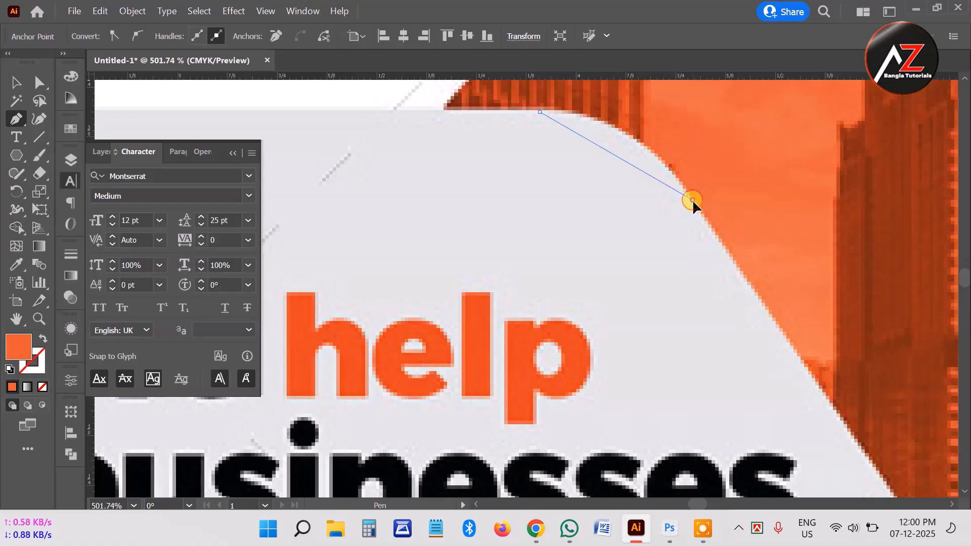
{"action": "left_click_drag", "start_coordinate": [693, 199], "coordinate": [754, 296]}
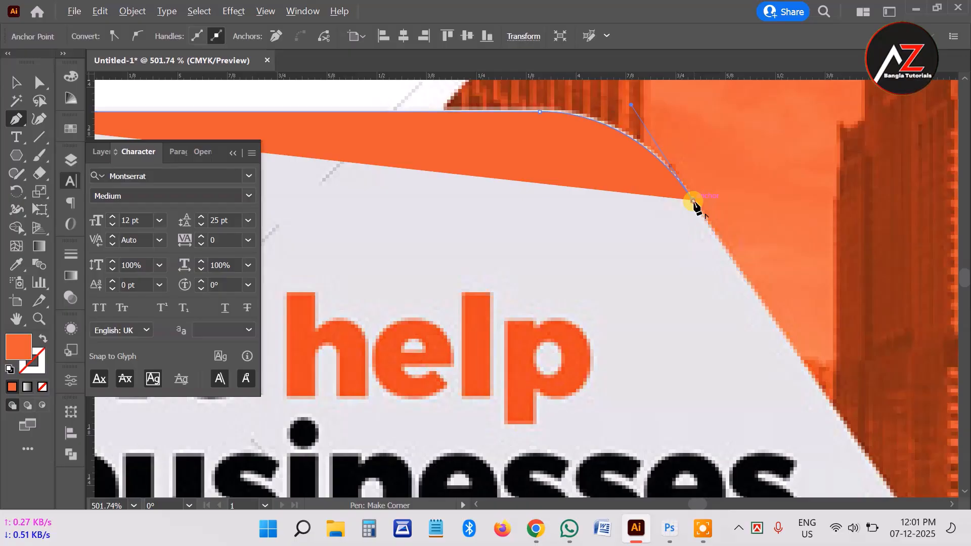
Step: Swap the path's fill and stroke, and extend it down the panel's slanted edge and around its rounded right tip
{"action": "left_click", "coordinate": [43, 338]}
{"action": "scroll", "coordinate": [755, 316], "scroll_direction": "down", "scroll_amount": 6}
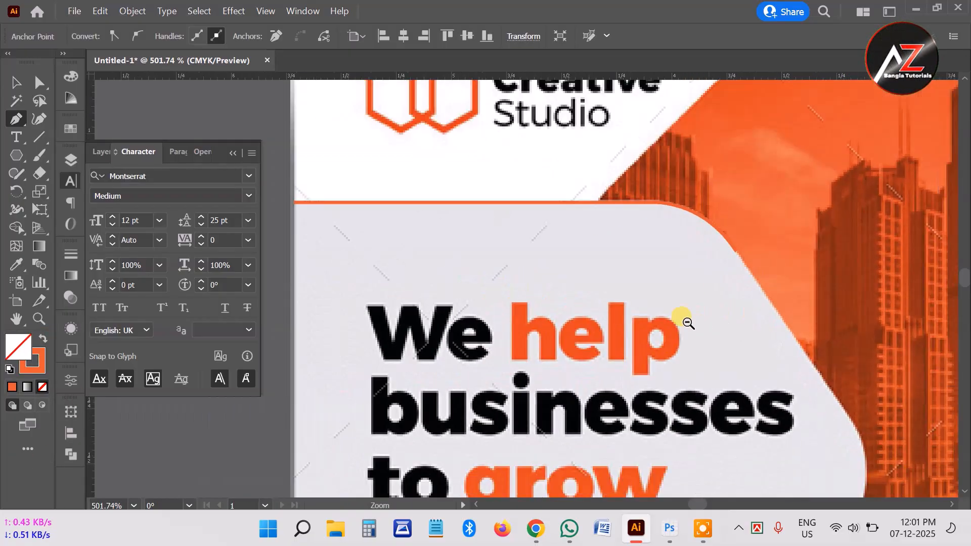
{"action": "left_click_drag", "start_coordinate": [817, 393], "coordinate": [701, 264]}
{"action": "scroll", "coordinate": [799, 331], "scroll_direction": "up", "scroll_amount": 3}
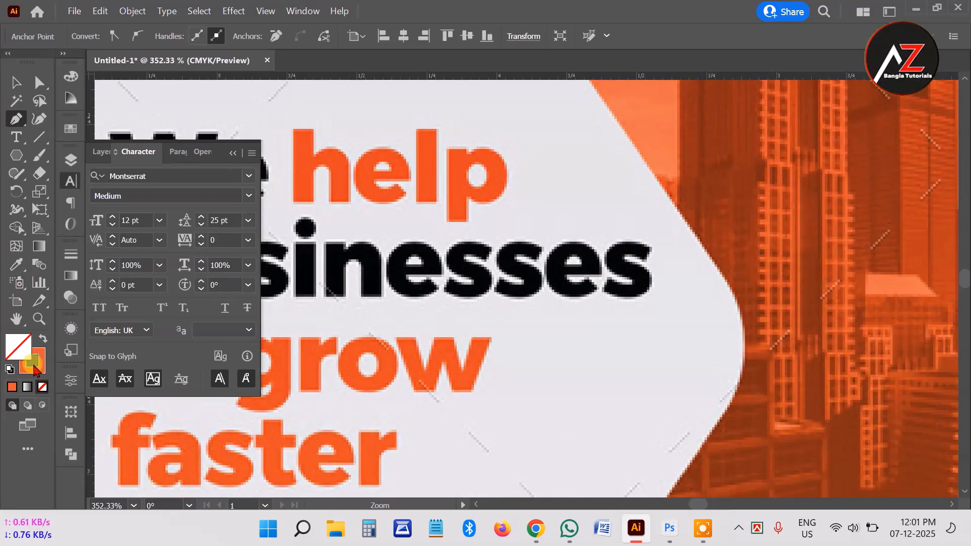
{"action": "left_click", "coordinate": [729, 286]}
{"action": "scroll", "coordinate": [731, 339], "scroll_direction": "down", "scroll_amount": 3}
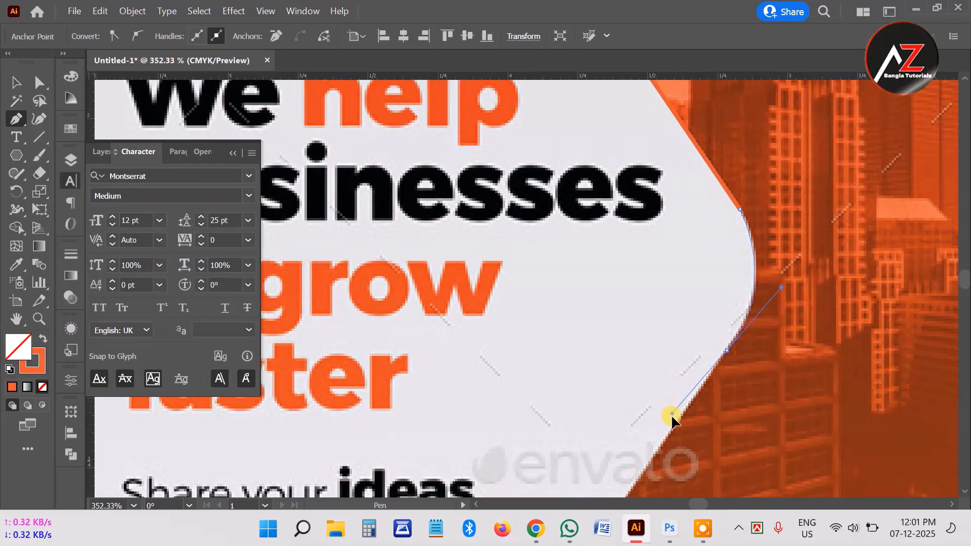
{"action": "left_click_drag", "start_coordinate": [672, 414], "coordinate": [672, 424]}
{"action": "left_click", "coordinate": [725, 351]}
Step: Continue the path down the panel's lower slanted edge and curve it around the lower-right rounded corner
{"action": "scroll", "coordinate": [705, 245], "scroll_direction": "down", "scroll_amount": 5}
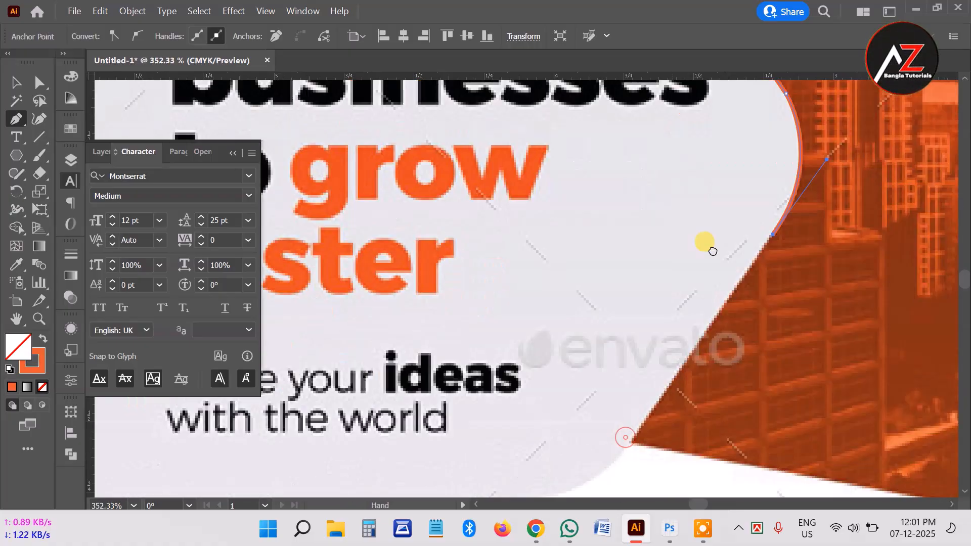
{"action": "scroll", "coordinate": [712, 272], "scroll_direction": "left", "scroll_amount": 2}
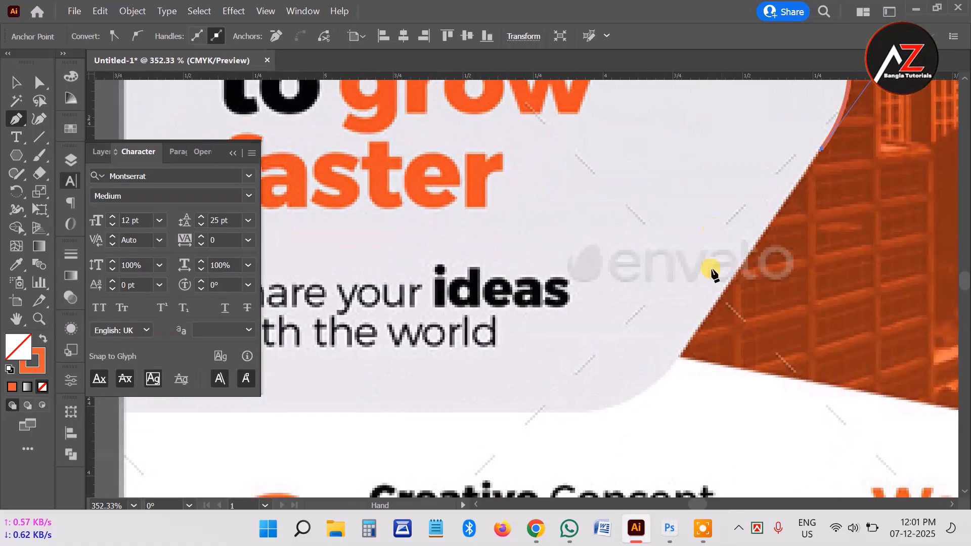
{"action": "left_click", "coordinate": [677, 357]}
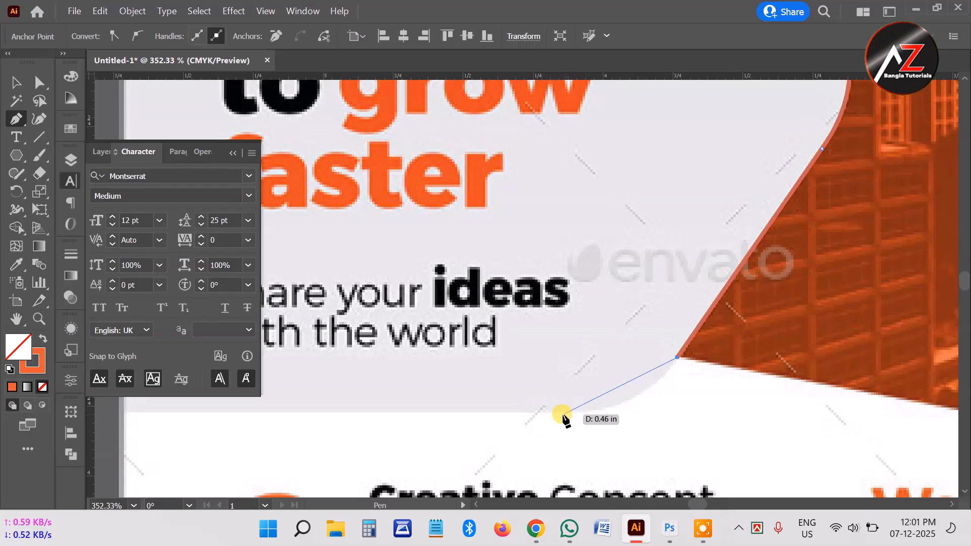
{"action": "left_click_drag", "start_coordinate": [496, 401], "coordinate": [712, 378]}
{"action": "left_click", "coordinate": [565, 412]}
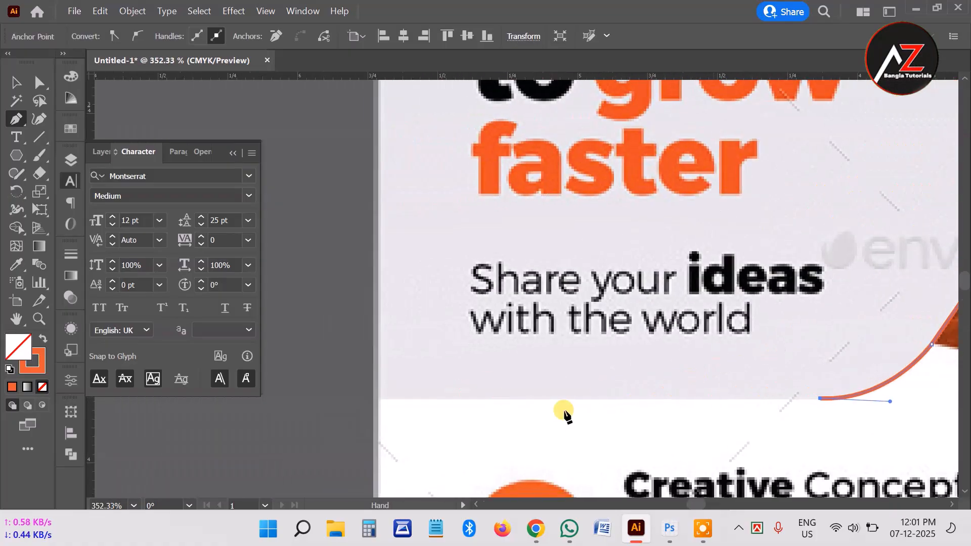
Step: Extend the path to the panel's lower-left corner and close it at the upper-left starting point
{"action": "left_click", "coordinate": [377, 401]}
{"action": "scroll", "coordinate": [554, 319], "scroll_direction": "down", "scroll_amount": 3}
{"action": "left_click_drag", "start_coordinate": [494, 275], "coordinate": [480, 414]}
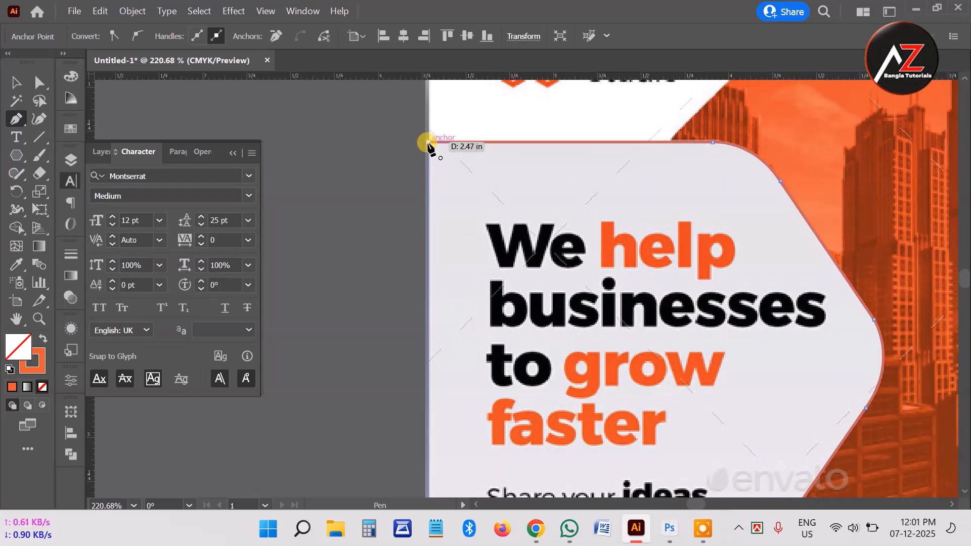
{"action": "left_click", "coordinate": [428, 145]}
{"action": "left_click", "coordinate": [16, 82]}
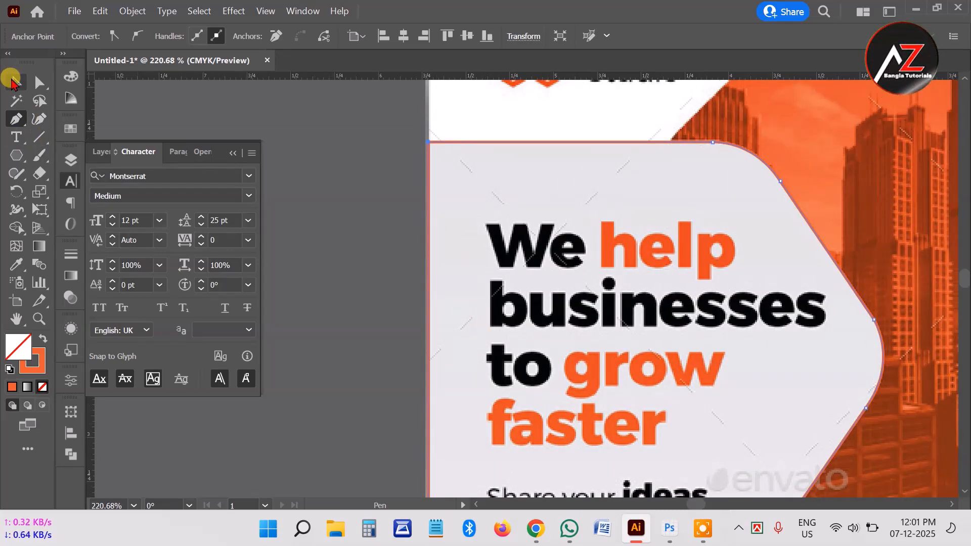
Step: Select the traced panel and fill it with the light grey sampled by the Eyedropper from the reference's headline panel
{"action": "scroll", "coordinate": [602, 177], "scroll_direction": "down", "scroll_amount": 2, "text": "alt"}
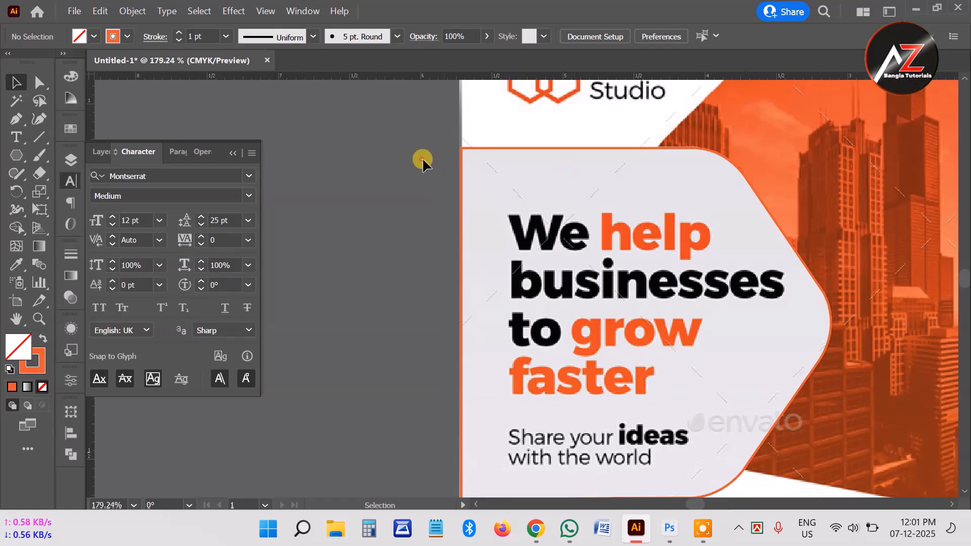
{"action": "left_click", "coordinate": [366, 185]}
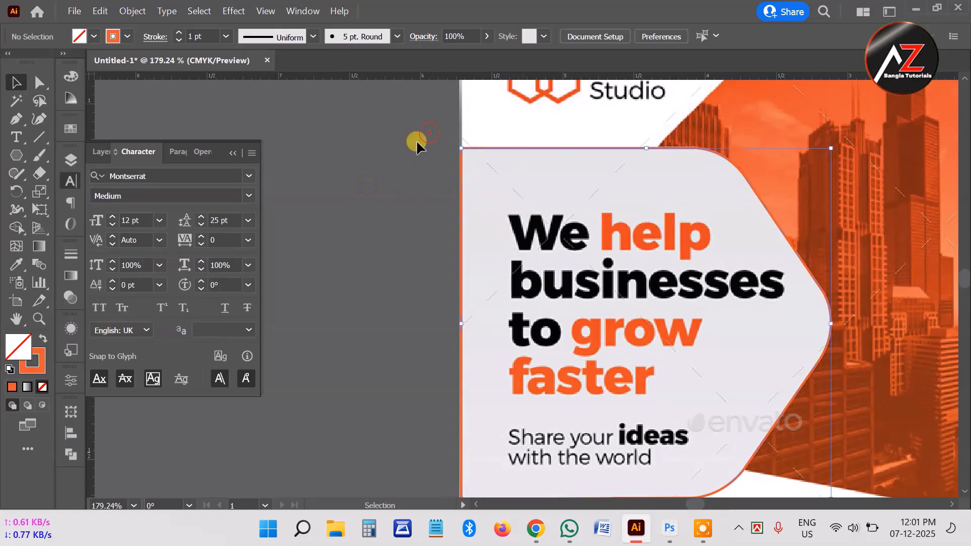
{"action": "left_click", "coordinate": [399, 131]}
{"action": "left_click_drag", "start_coordinate": [423, 145], "coordinate": [546, 231]}
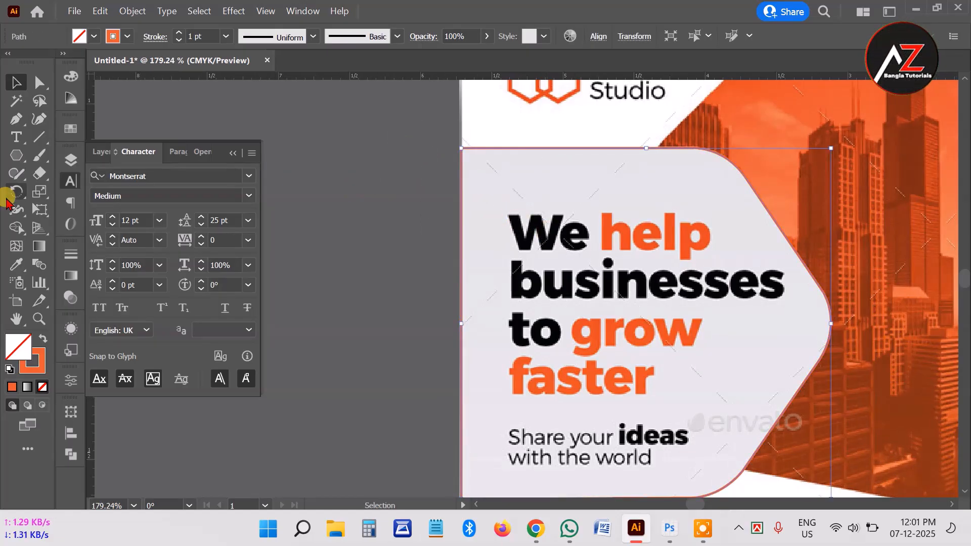
{"action": "left_click", "coordinate": [15, 262]}
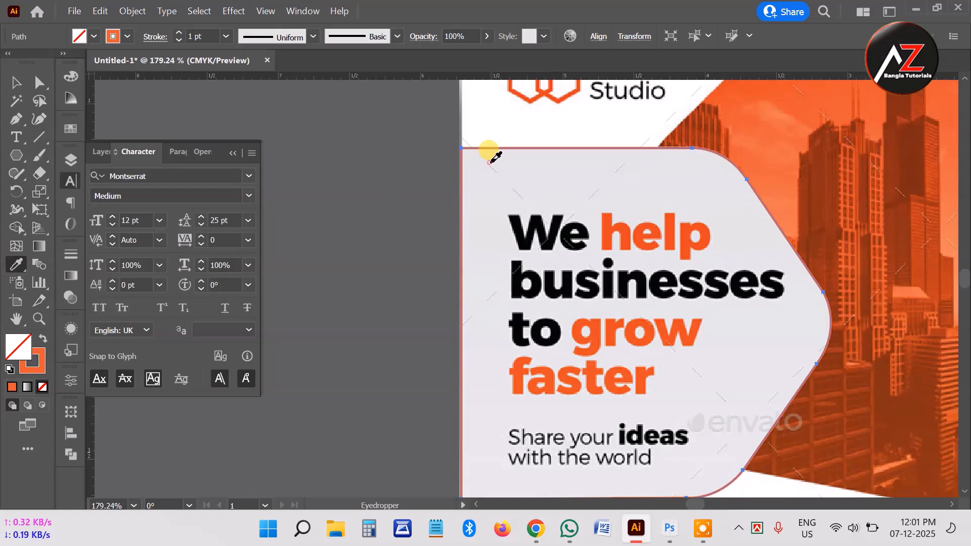
{"action": "left_click", "coordinate": [490, 161]}
{"action": "left_click", "coordinate": [17, 82]}
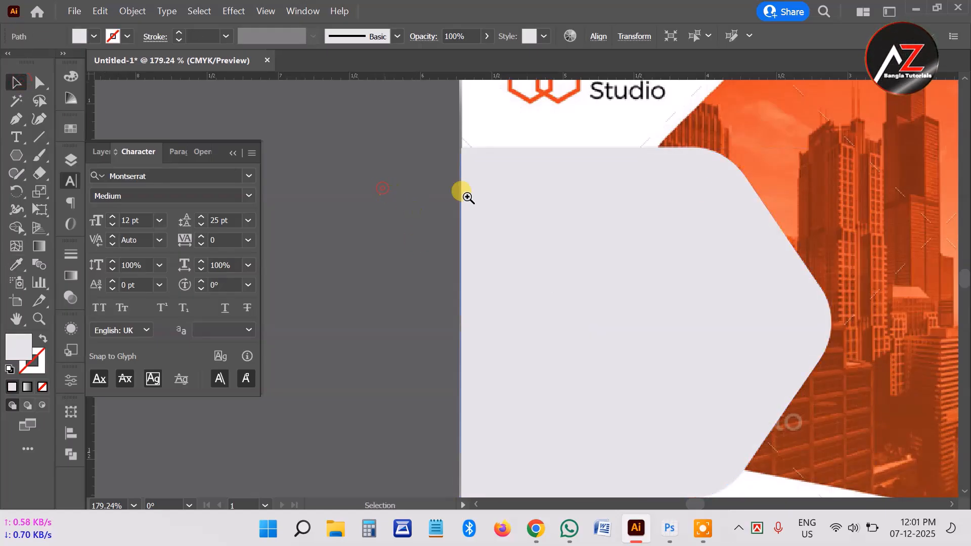
Step: Move the orange shape back over the reference photo, fitting it behind the grey panel, and deselect it
{"action": "left_click_drag", "start_coordinate": [708, 195], "coordinate": [577, 195]}
{"action": "left_click_drag", "start_coordinate": [676, 176], "coordinate": [472, 230]}
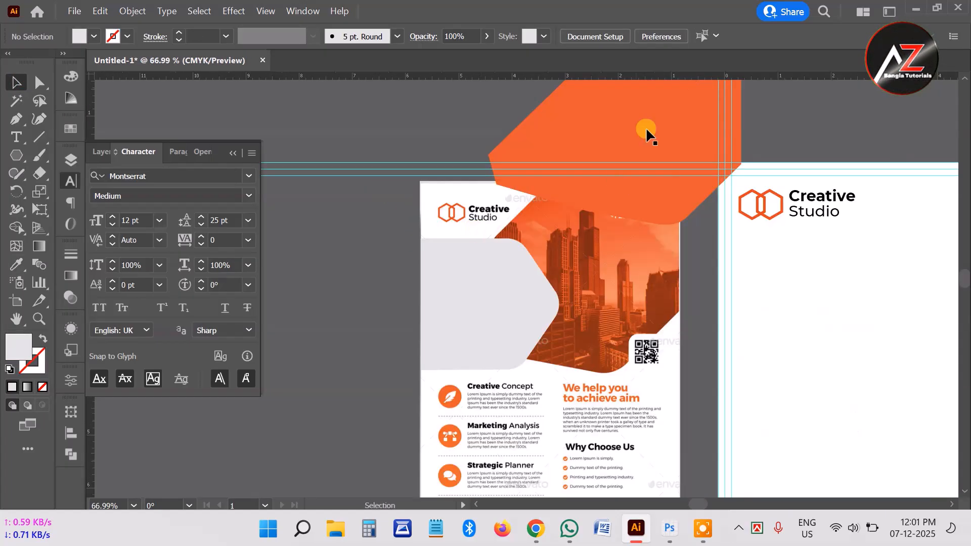
{"action": "left_click_drag", "start_coordinate": [646, 127], "coordinate": [597, 259]}
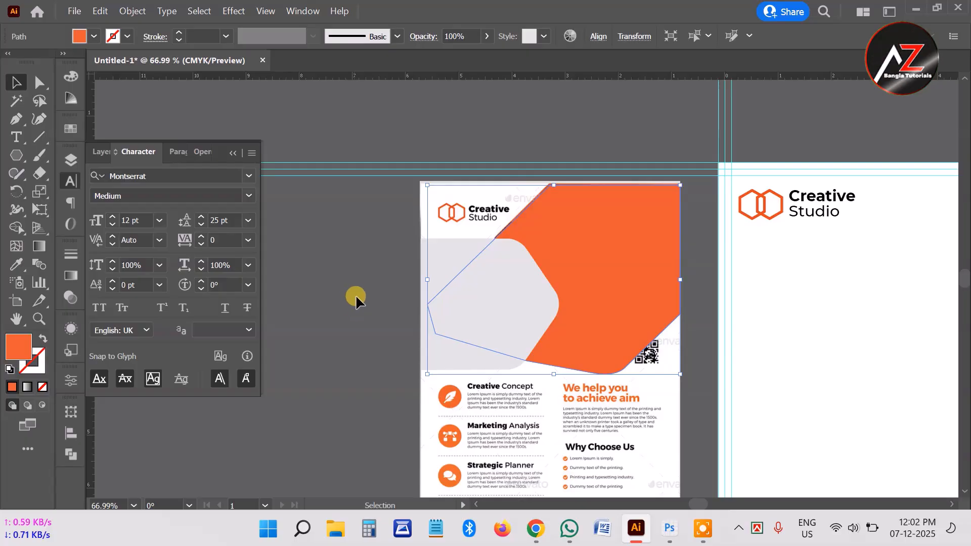
{"action": "left_click", "coordinate": [386, 227]}
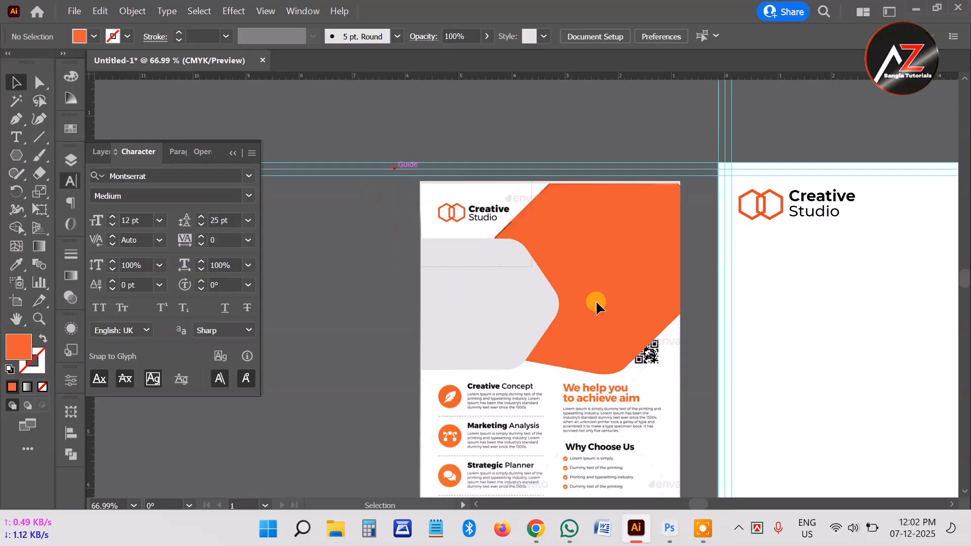
Step: Group the orange shape with the grey panel and move the group onto the upper part of the A4 page
{"action": "left_click", "coordinate": [631, 330]}
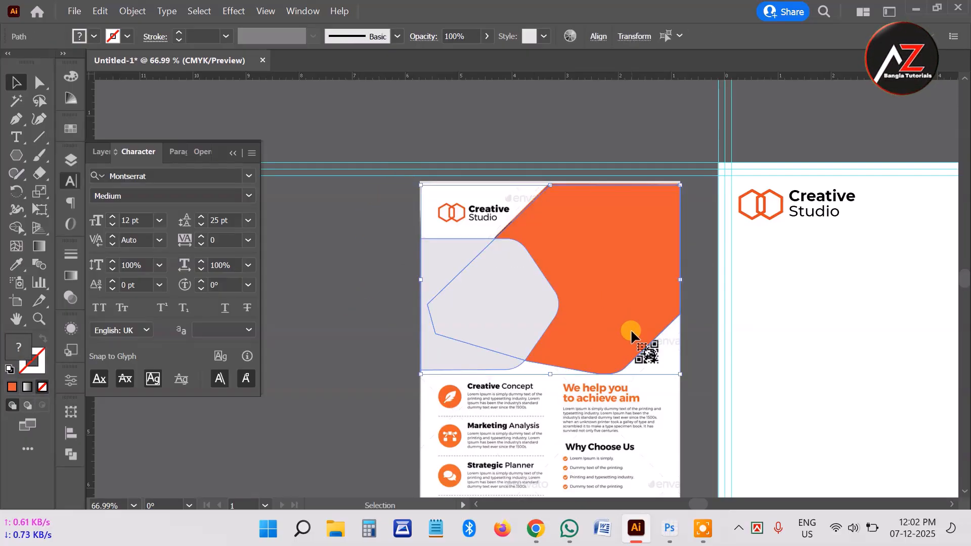
{"action": "key", "text": "a"}
{"action": "left_click", "coordinate": [632, 333]}
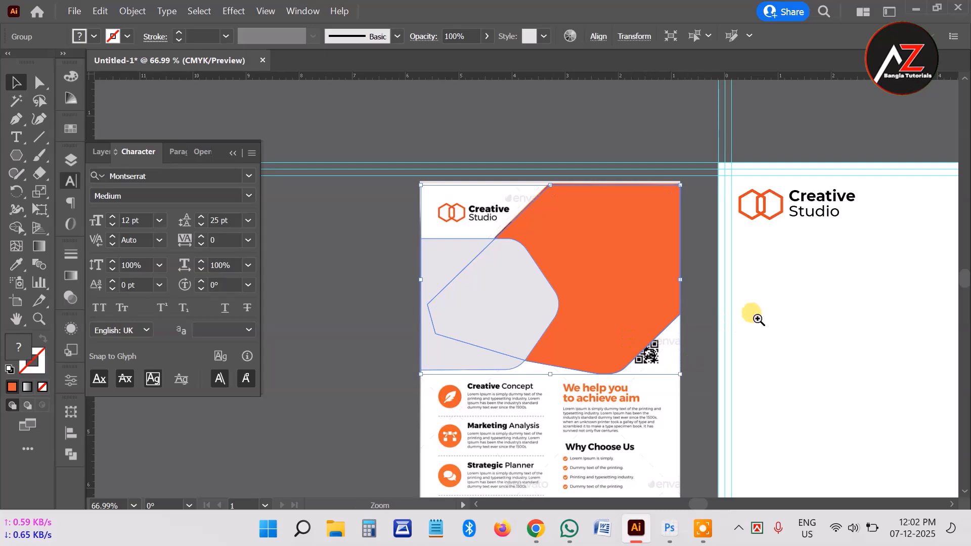
{"action": "left_click_drag", "start_coordinate": [752, 316], "coordinate": [522, 330]}
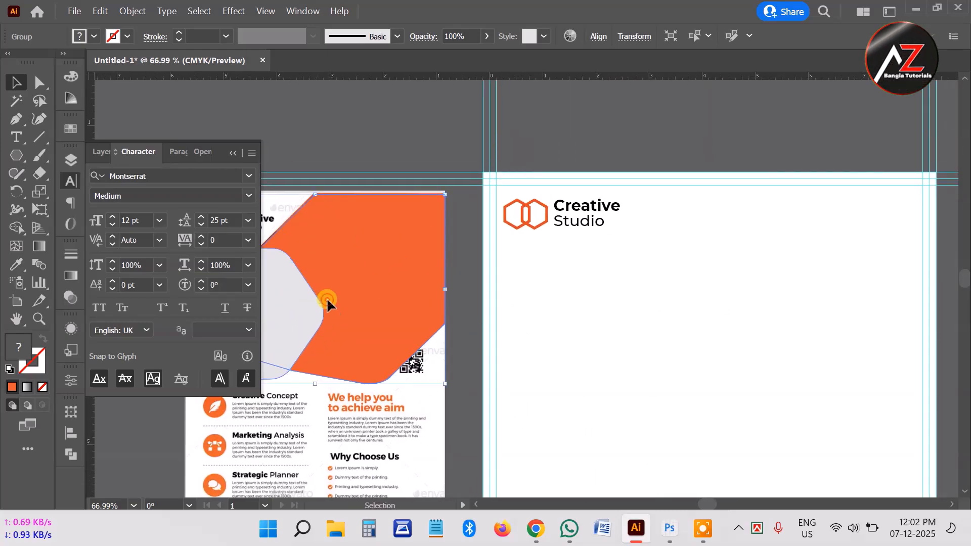
{"action": "left_click_drag", "start_coordinate": [327, 297], "coordinate": [806, 287]}
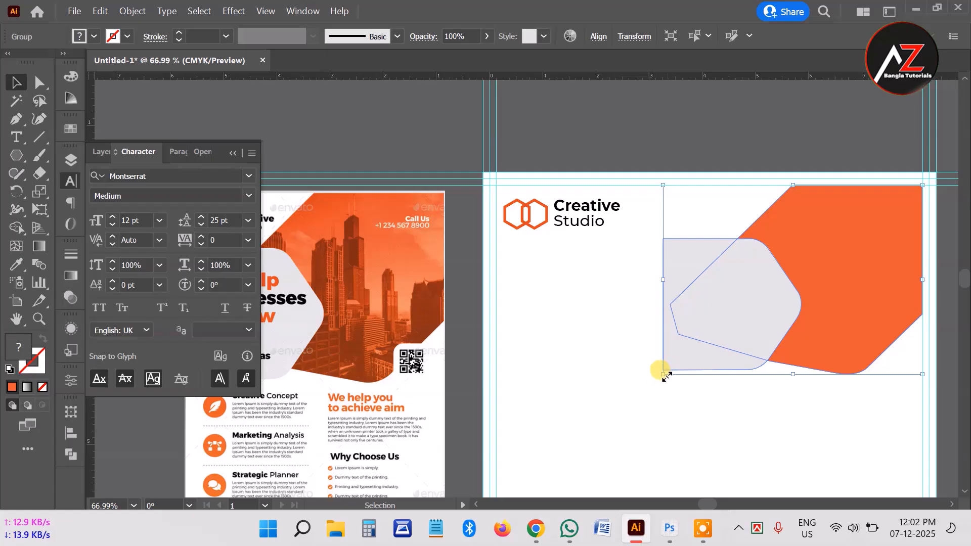
Step: Enlarge the group from the page's left edge to slightly past its top and right edges, then deselect it
{"action": "left_click_drag", "start_coordinate": [663, 374], "coordinate": [459, 459]}
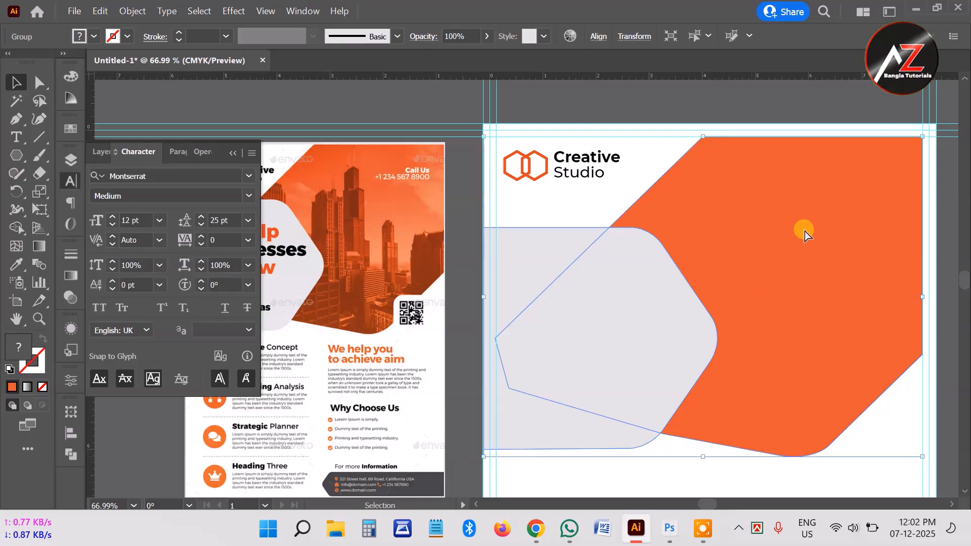
{"action": "left_click_drag", "start_coordinate": [839, 145], "coordinate": [753, 213]}
{"action": "left_click_drag", "start_coordinate": [836, 205], "coordinate": [858, 187]}
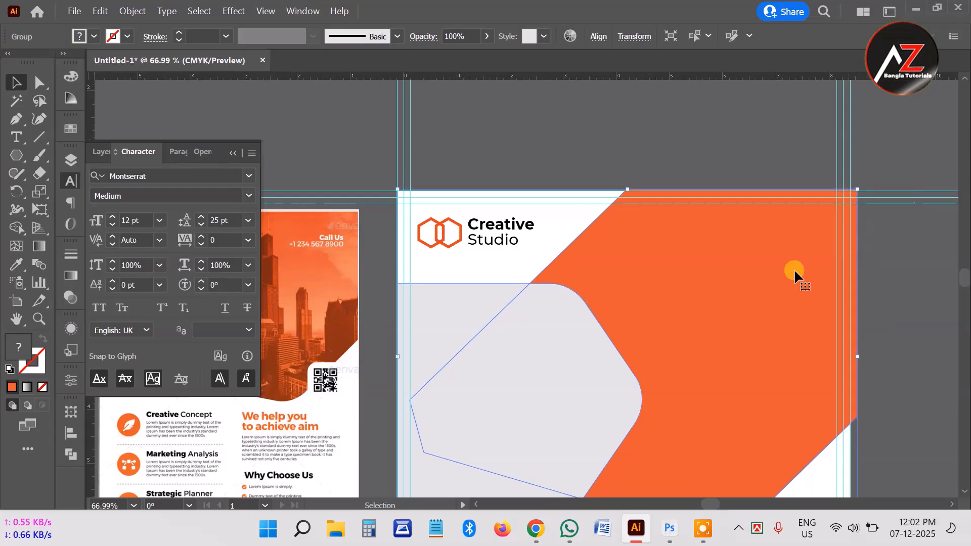
{"action": "scroll", "coordinate": [788, 274], "scroll_direction": "down", "scroll_amount": 3}
{"action": "left_click", "coordinate": [910, 301]}
Step: Examine the reference flyer's lower section with the dark contact bar, and compare its layout with the shapes on the page
{"action": "left_click_drag", "start_coordinate": [885, 261], "coordinate": [769, 268]}
{"action": "left_click_drag", "start_coordinate": [833, 282], "coordinate": [612, 268]}
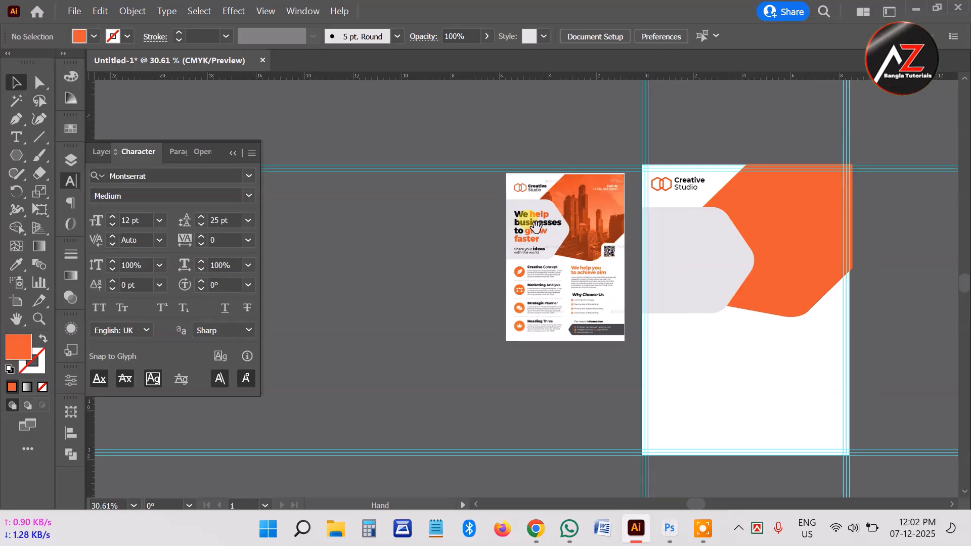
{"action": "left_click_drag", "start_coordinate": [677, 279], "coordinate": [574, 245]}
{"action": "left_click_drag", "start_coordinate": [474, 311], "coordinate": [665, 323]}
{"action": "left_click_drag", "start_coordinate": [638, 271], "coordinate": [623, 293]}
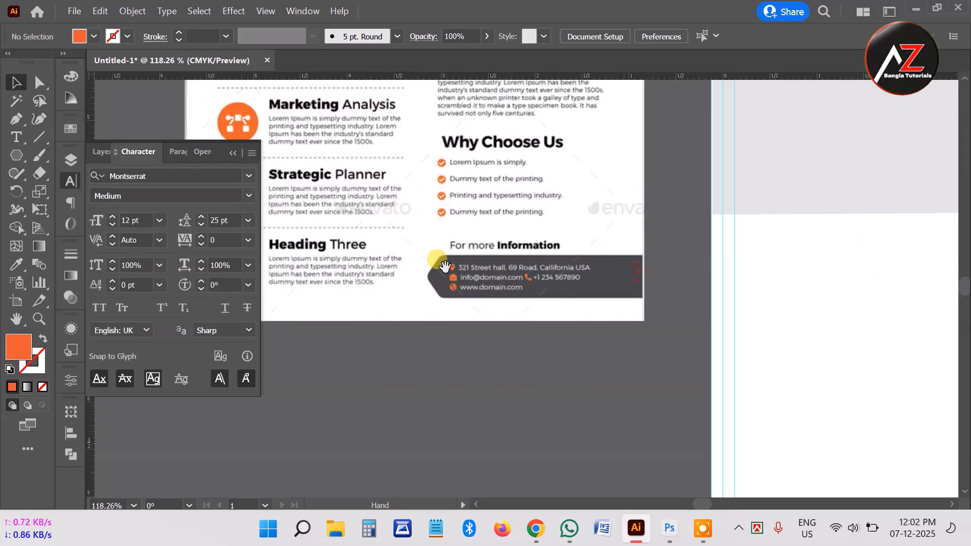
{"action": "left_click_drag", "start_coordinate": [730, 318], "coordinate": [723, 288]}
{"action": "left_click_drag", "start_coordinate": [862, 177], "coordinate": [785, 245]}
{"action": "left_click_drag", "start_coordinate": [846, 212], "coordinate": [799, 189]}
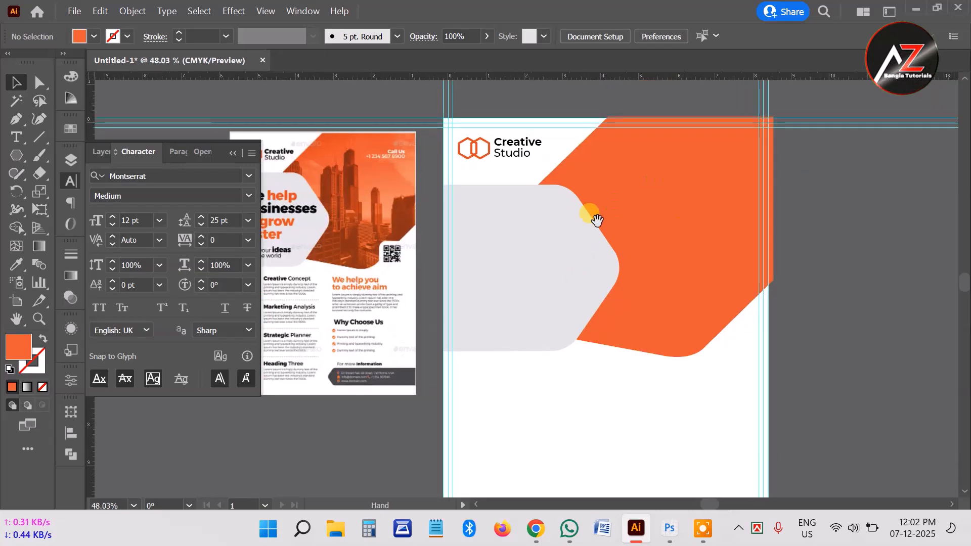
{"action": "left_click_drag", "start_coordinate": [648, 253], "coordinate": [650, 199]}
{"action": "left_click_drag", "start_coordinate": [611, 299], "coordinate": [633, 287]}
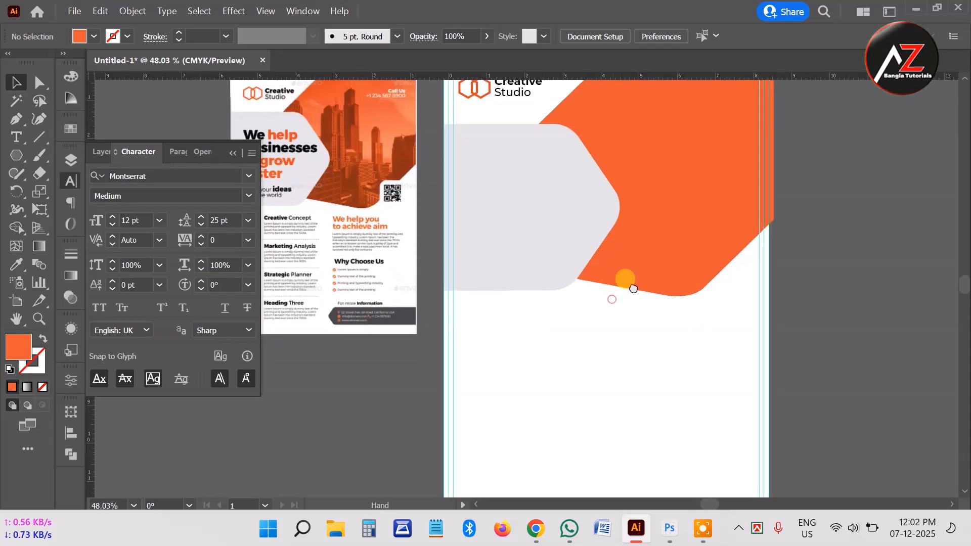
{"action": "left_click_drag", "start_coordinate": [704, 279], "coordinate": [624, 284]}
{"action": "left_click_drag", "start_coordinate": [668, 237], "coordinate": [570, 433]}
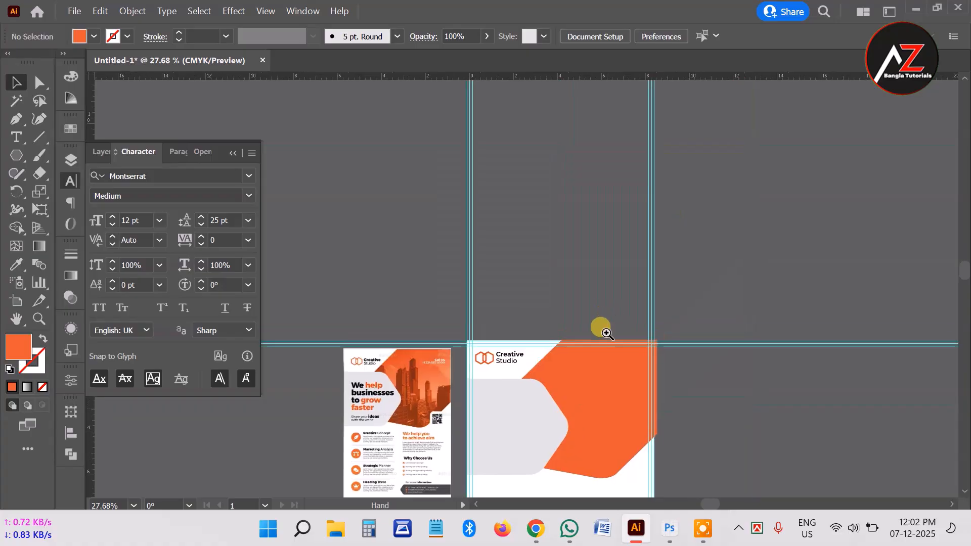
{"action": "left_click_drag", "start_coordinate": [557, 249], "coordinate": [608, 259]}
{"action": "left_click_drag", "start_coordinate": [576, 352], "coordinate": [570, 384]}
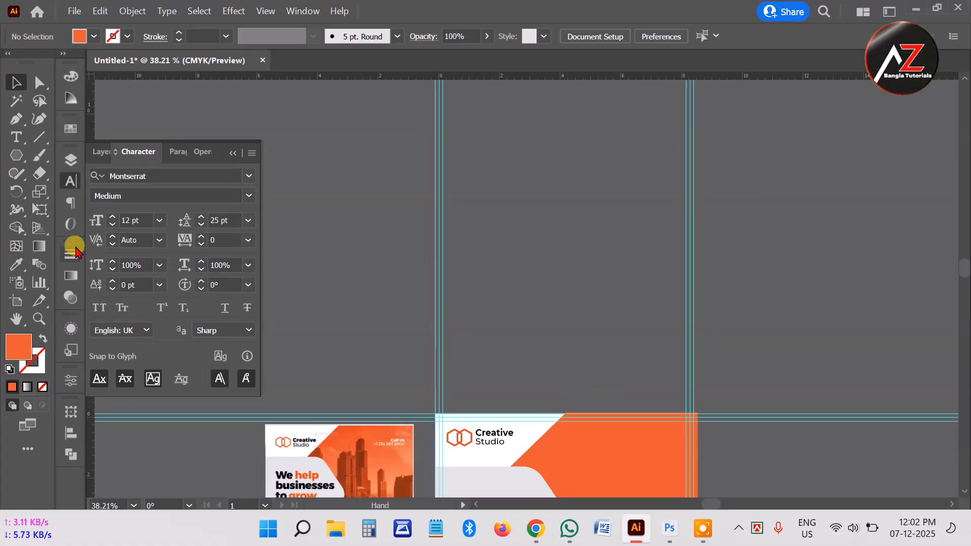
Step: Draw an orange hexagon about 3.8 in wide in the empty area above the page
{"action": "left_click", "coordinate": [12, 158]}
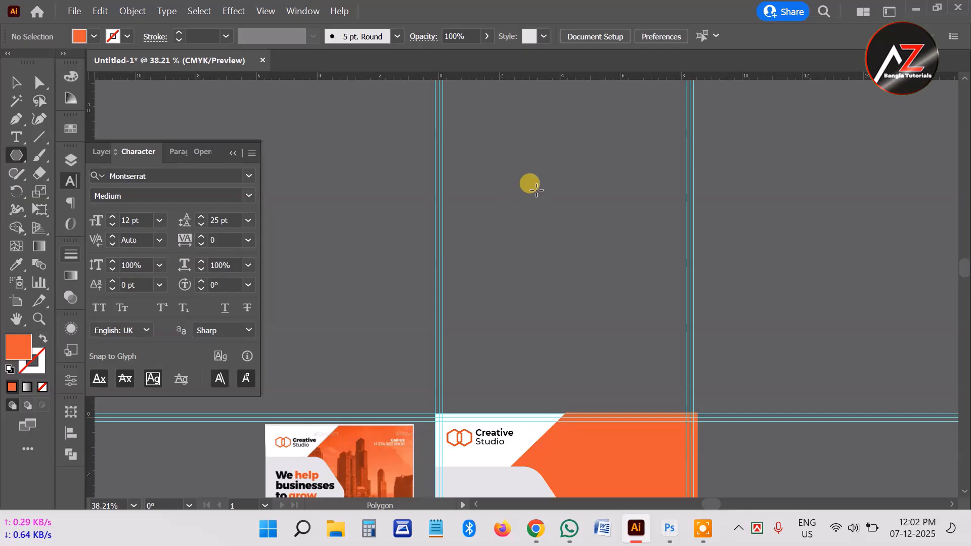
{"action": "left_click_drag", "start_coordinate": [535, 187], "coordinate": [589, 210]}
{"action": "left_click_drag", "start_coordinate": [650, 290], "coordinate": [730, 300]}
{"action": "left_click_drag", "start_coordinate": [635, 161], "coordinate": [770, 235]}
{"action": "left_click_drag", "start_coordinate": [638, 179], "coordinate": [602, 240]}
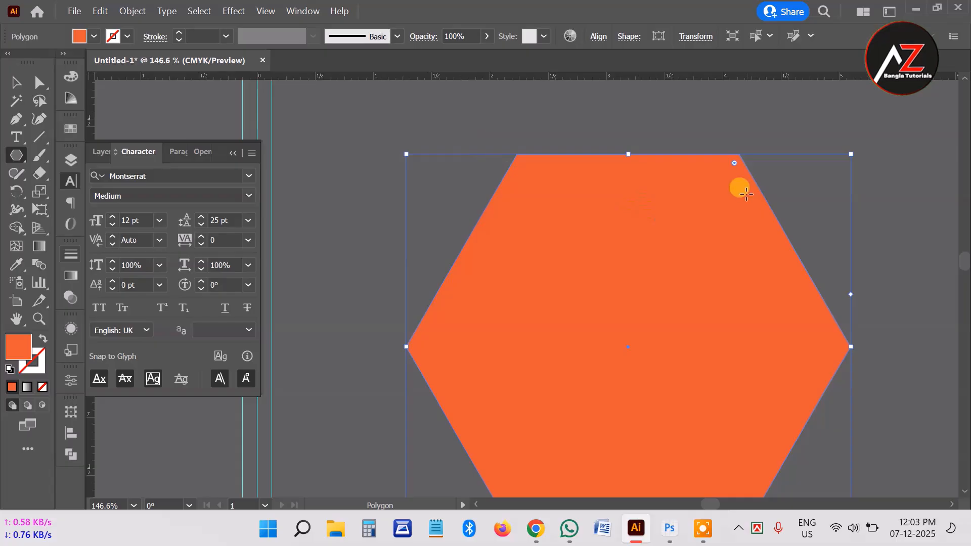
{"action": "left_click_drag", "start_coordinate": [735, 142], "coordinate": [914, 237]}
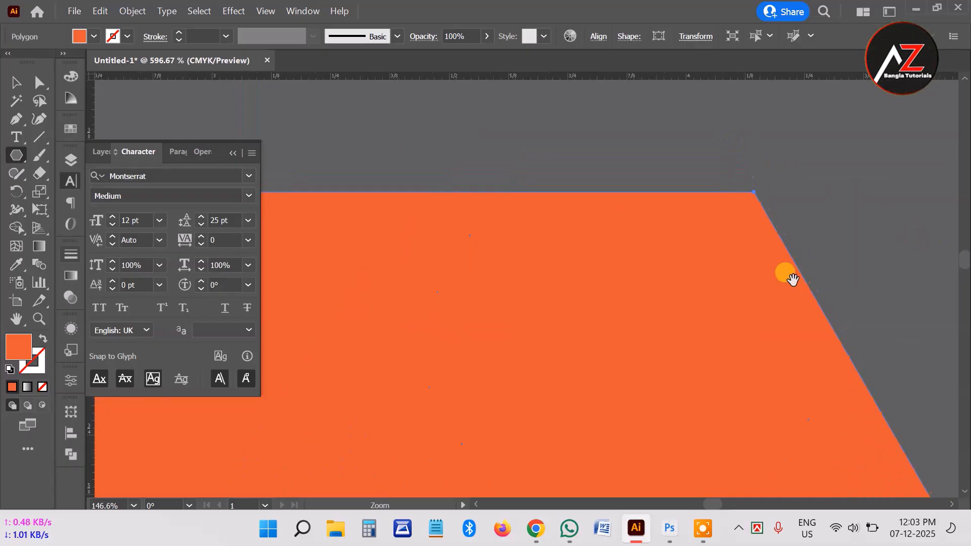
{"action": "left_click_drag", "start_coordinate": [785, 206], "coordinate": [630, 215]}
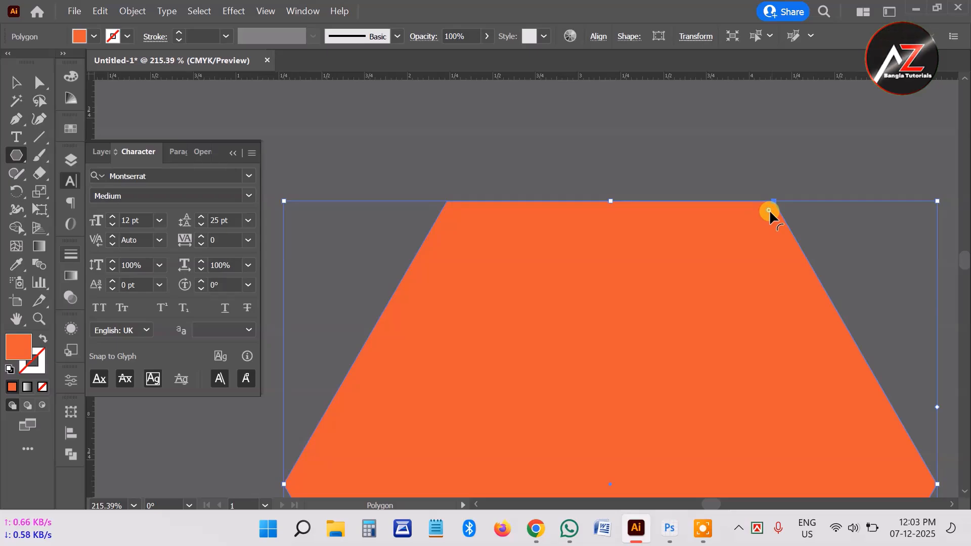
Step: Round all corners of the orange hexagon evenly
{"action": "left_click_drag", "start_coordinate": [770, 209], "coordinate": [740, 243]}
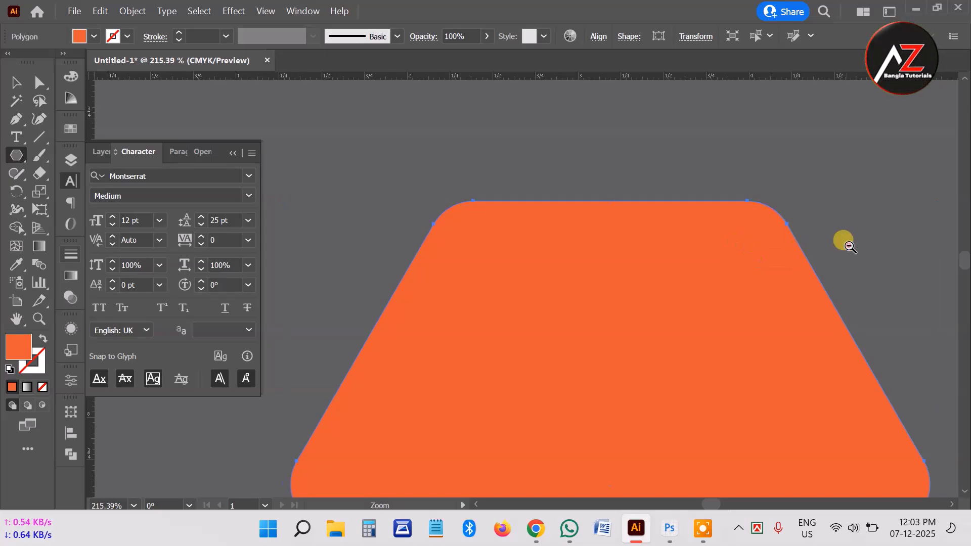
{"action": "left_click_drag", "start_coordinate": [849, 246], "coordinate": [806, 306]}
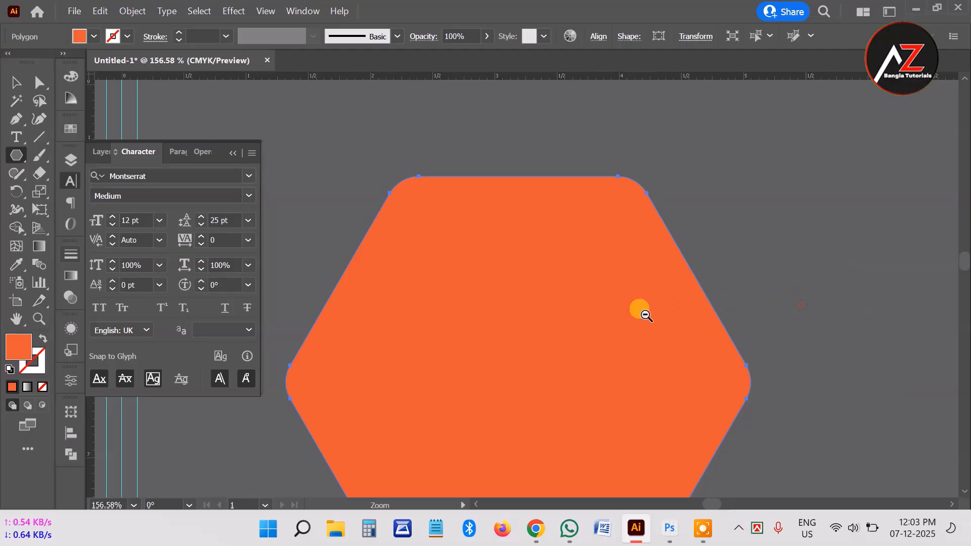
{"action": "left_click_drag", "start_coordinate": [640, 309], "coordinate": [613, 319]}
{"action": "left_click_drag", "start_coordinate": [611, 370], "coordinate": [711, 221]}
{"action": "left_click_drag", "start_coordinate": [789, 328], "coordinate": [698, 235]}
{"action": "left_click_drag", "start_coordinate": [766, 210], "coordinate": [713, 302]}
{"action": "key", "text": "ctrl+z"}
Step: Move the rounded hexagon onto the reference flyer so it covers the orange photo area
{"action": "left_click", "coordinate": [12, 86]}
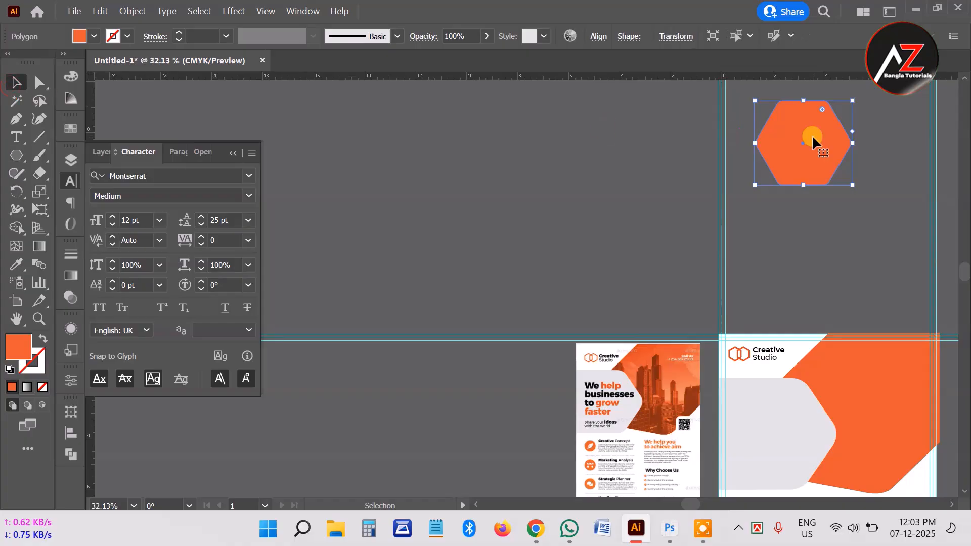
{"action": "left_click_drag", "start_coordinate": [811, 136], "coordinate": [672, 369]}
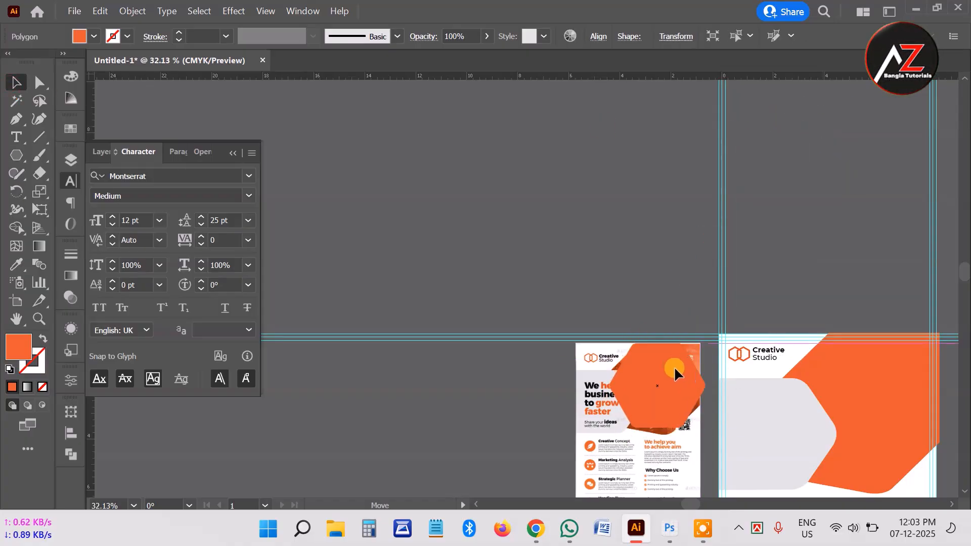
{"action": "key", "text": "ctrl+space"}
{"action": "left_click_drag", "start_coordinate": [715, 412], "coordinate": [885, 439]}
{"action": "key", "text": "space"}
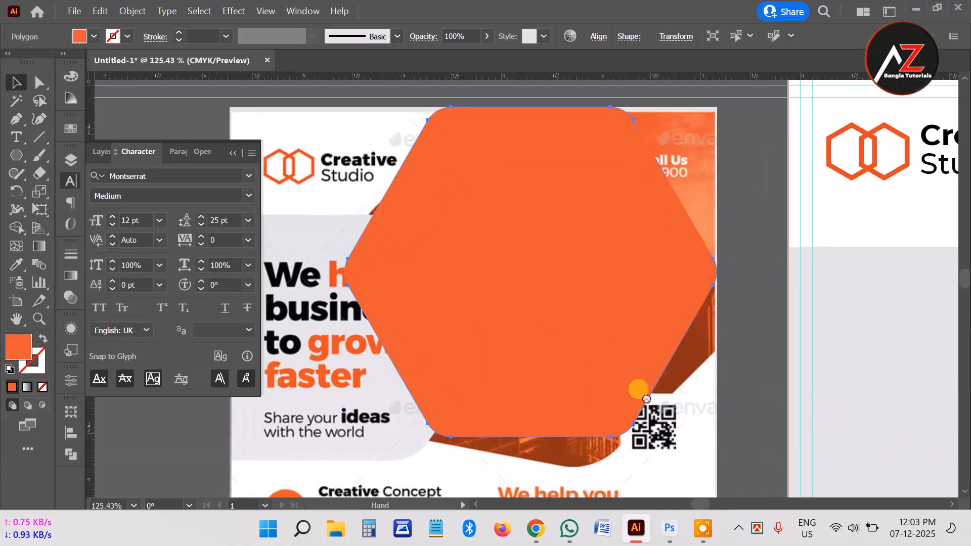
{"action": "left_click_drag", "start_coordinate": [639, 389], "coordinate": [641, 368]}
{"action": "left_click_drag", "start_coordinate": [635, 244], "coordinate": [646, 259]}
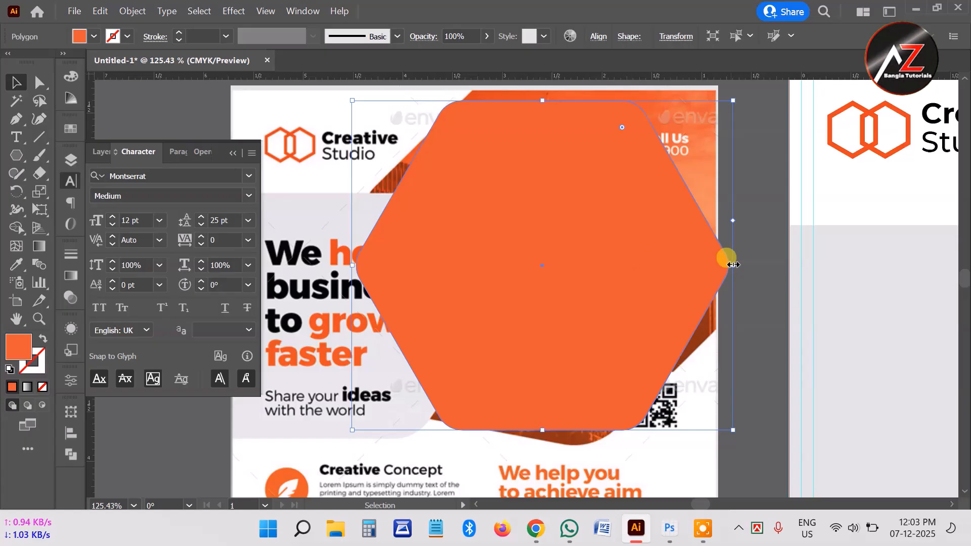
Step: Stretch the hexagon wider past the reference flyer's right edge and rotate it slightly clockwise over the photo
{"action": "left_click_drag", "start_coordinate": [733, 265], "coordinate": [847, 264]}
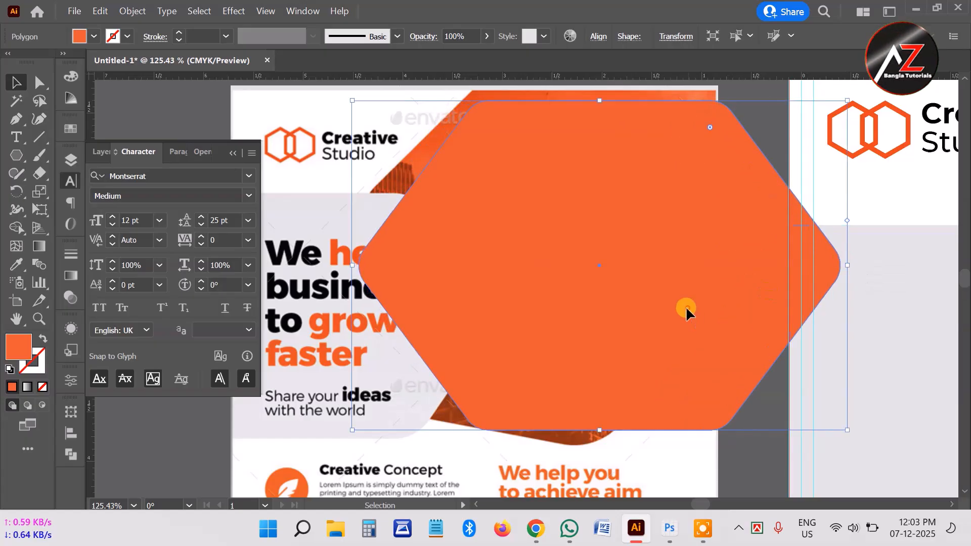
{"action": "mouse_move", "coordinate": [686, 309]}
{"action": "left_mouse_down"}
{"action": "mouse_move", "coordinate": [669, 311]}
{"action": "mouse_move", "coordinate": [686, 290]}
{"action": "left_mouse_up"}
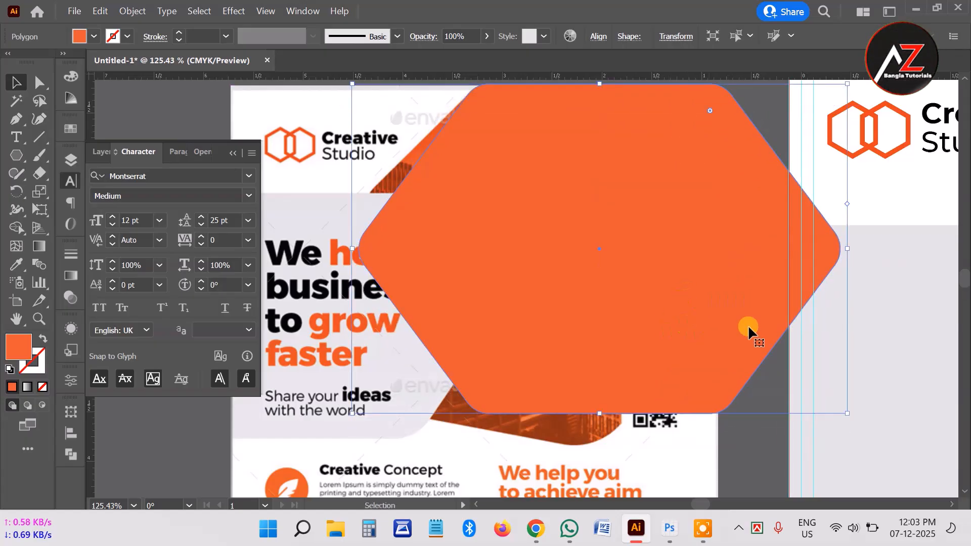
{"action": "left_click_drag", "start_coordinate": [854, 250], "coordinate": [850, 281]}
{"action": "left_click_drag", "start_coordinate": [633, 262], "coordinate": [601, 283]}
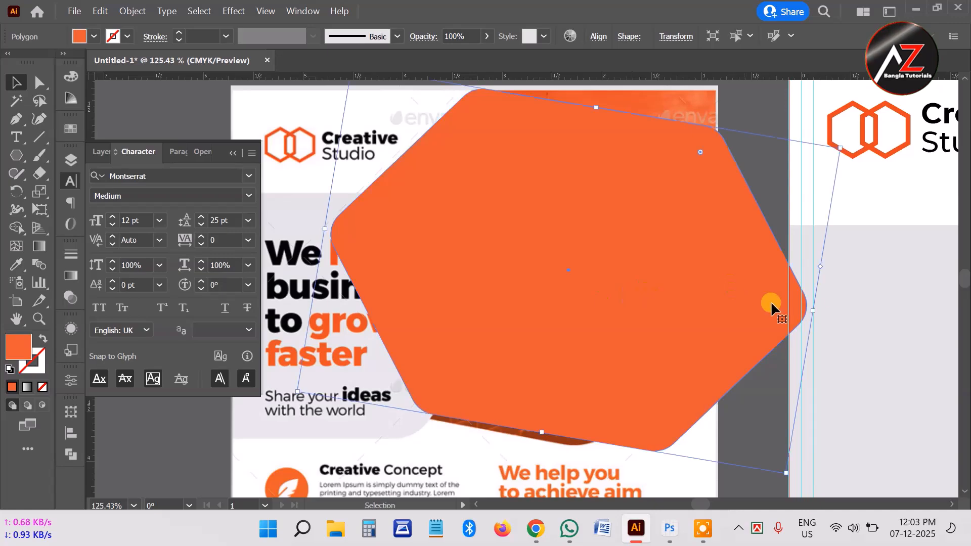
Step: Narrow the tilted hexagon to fit the reference photo and rotate it further clockwise, to about 348°
{"action": "left_click_drag", "start_coordinate": [810, 303], "coordinate": [730, 302]}
{"action": "left_click_drag", "start_coordinate": [629, 284], "coordinate": [640, 289]}
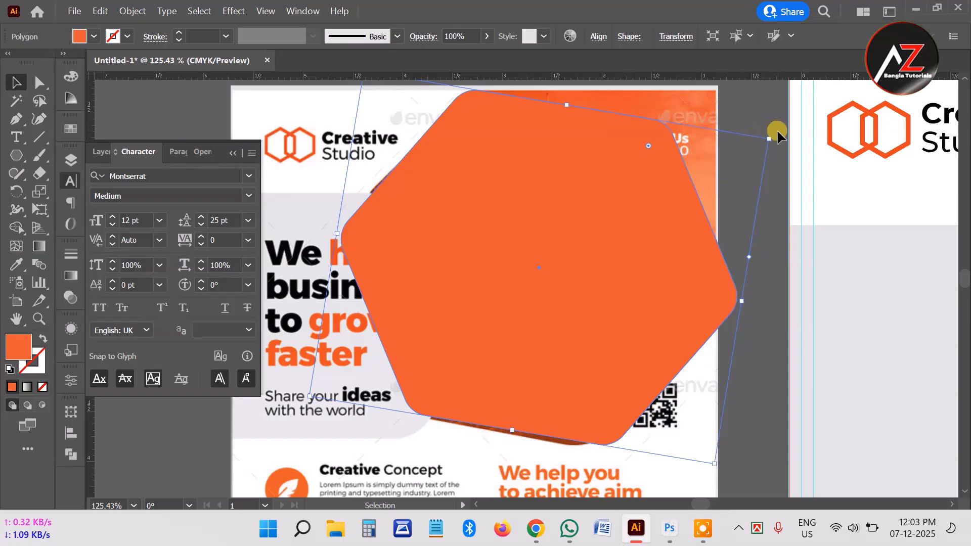
{"action": "left_click_drag", "start_coordinate": [776, 136], "coordinate": [782, 143]}
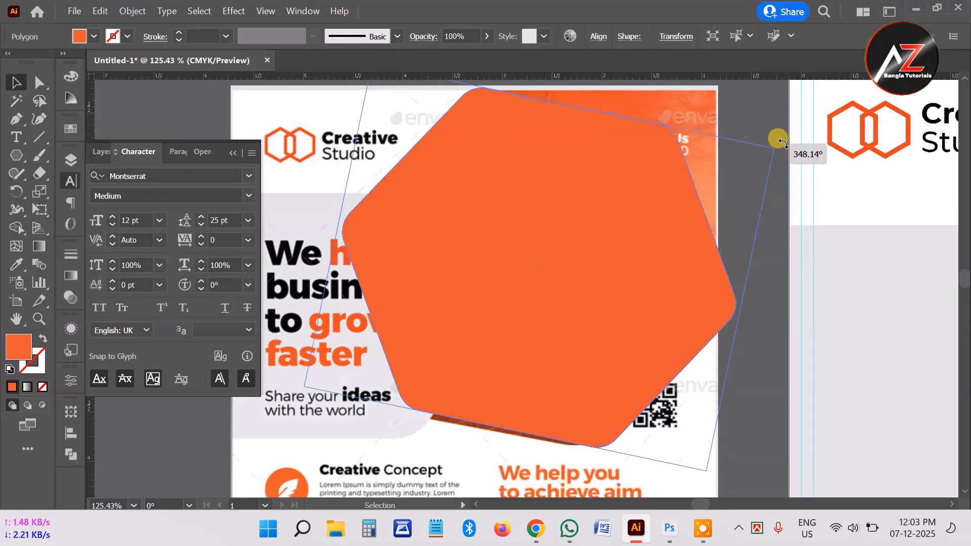
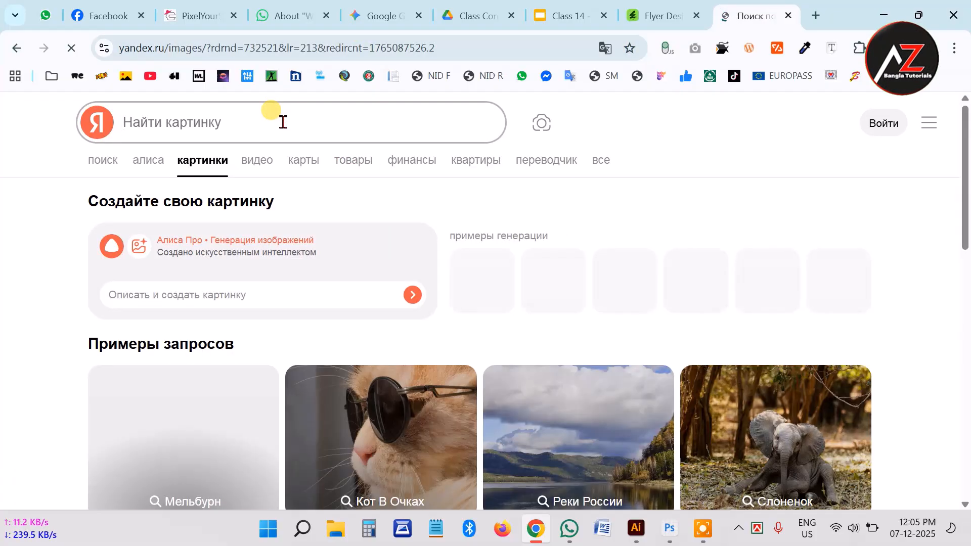
Step: Search Yandex Images for "building image" and browse the results
{"action": "type", "text": "buil"}
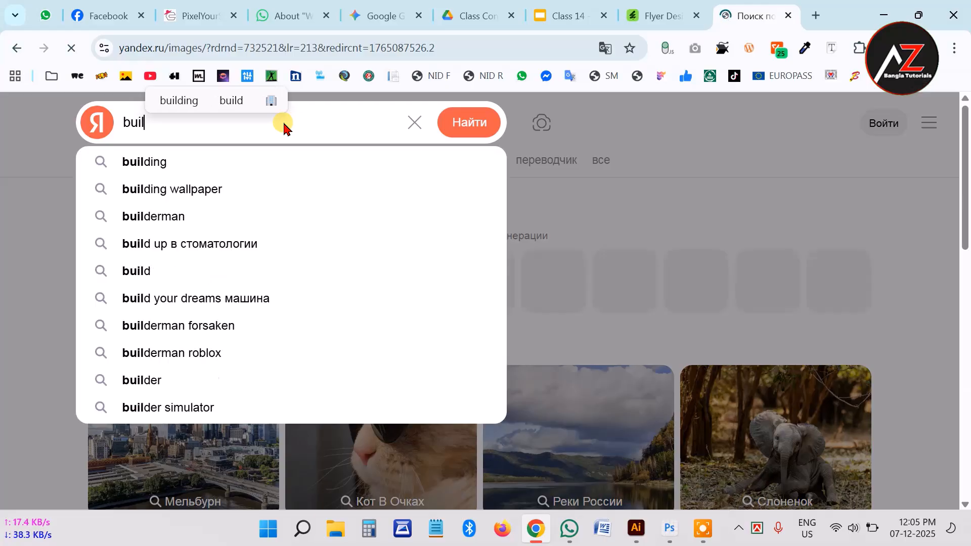
{"action": "type", "text": "ding image"}
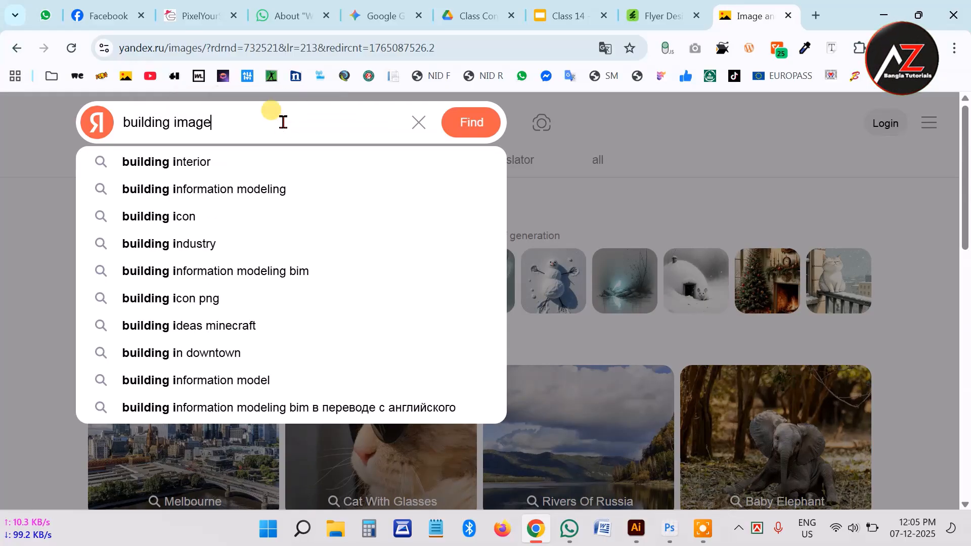
{"action": "key", "text": "Return"}
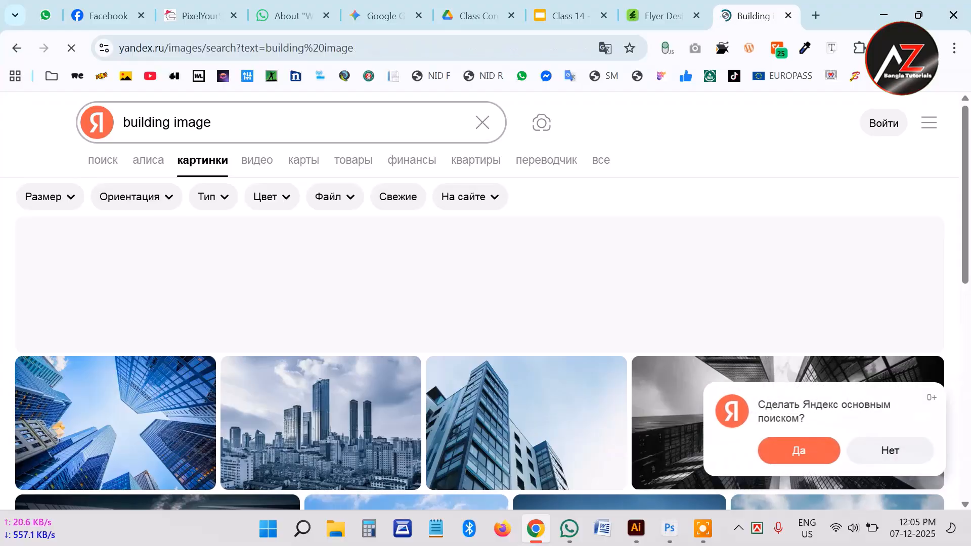
{"action": "scroll", "coordinate": [319, 373], "scroll_direction": "down", "scroll_amount": 3}
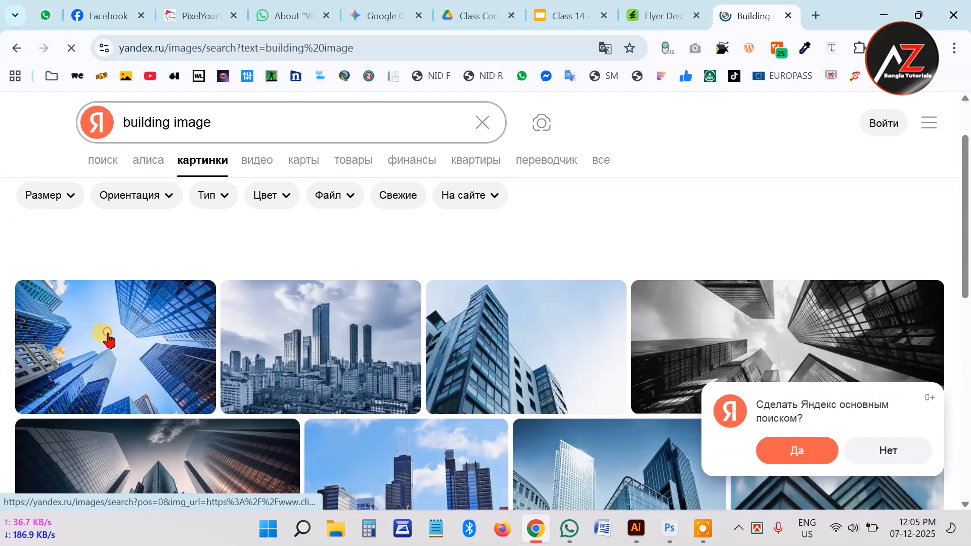
Step: Open the upward-view blue skyscraper photo and save it to the Desktop as the JPEG ey-up-view-in-financial-district
{"action": "left_click", "coordinate": [103, 336]}
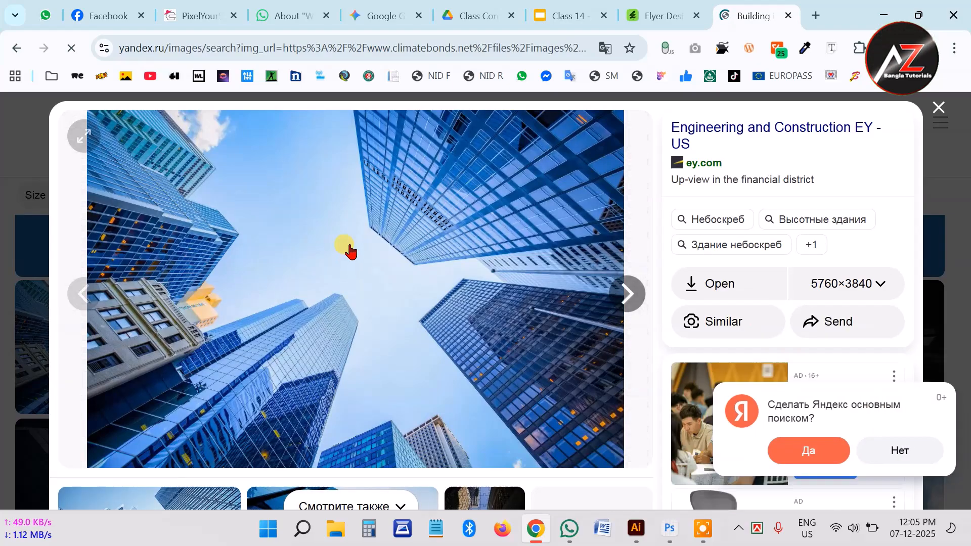
{"action": "right_click", "coordinate": [347, 227]}
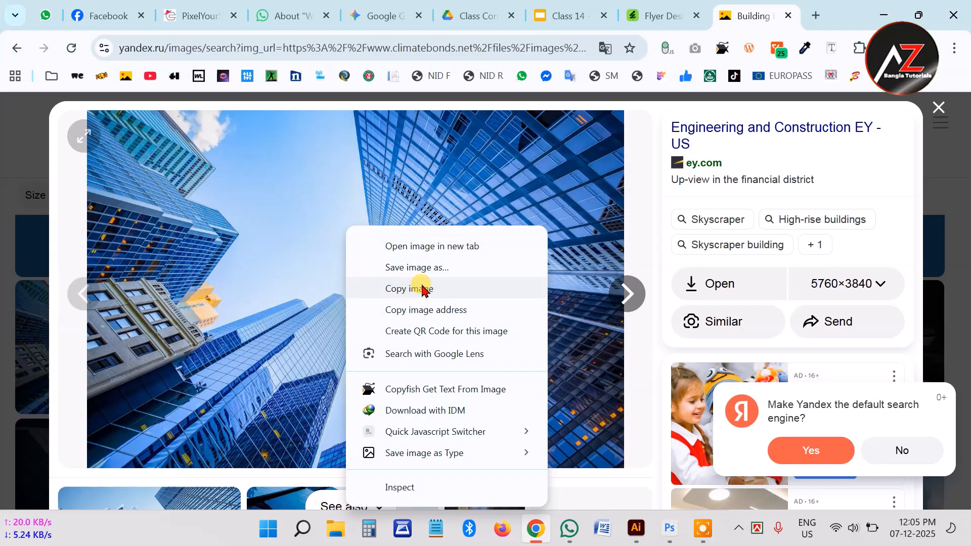
{"action": "left_click", "coordinate": [420, 267]}
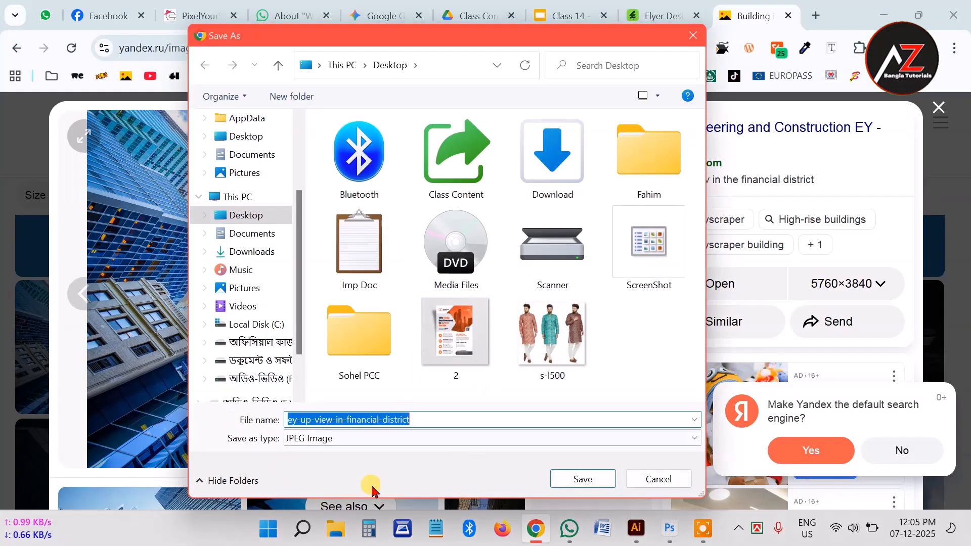
{"action": "left_click", "coordinate": [581, 479]}
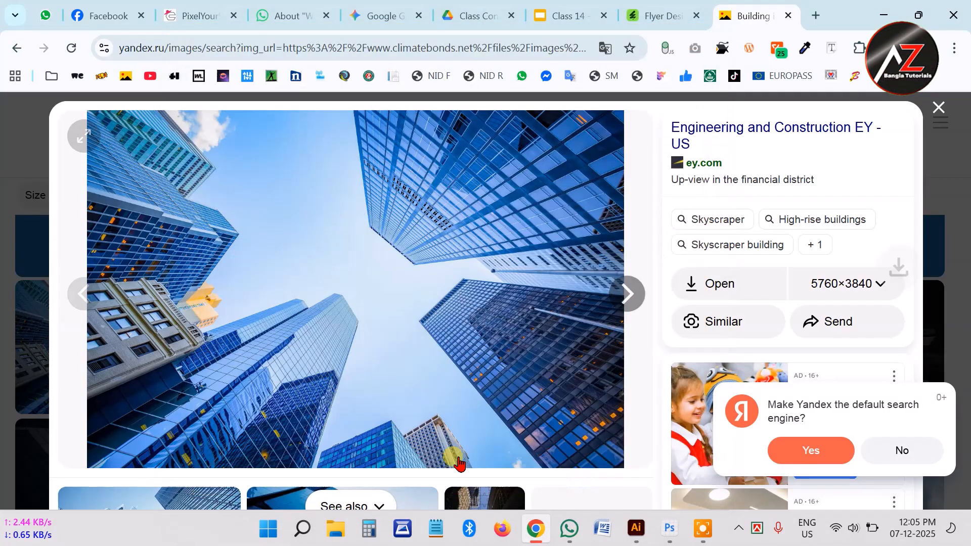
{"action": "left_click", "coordinate": [938, 107]}
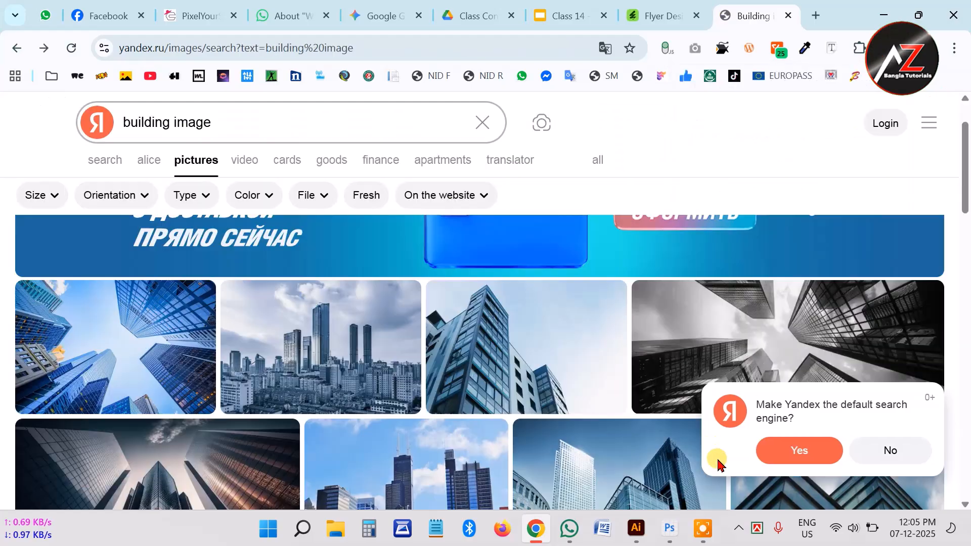
Step: Switch back to Illustrator and choose the ey-up-view-in-financial-district image from the Desktop for placing
{"action": "mouse_move", "coordinate": [637, 537]}
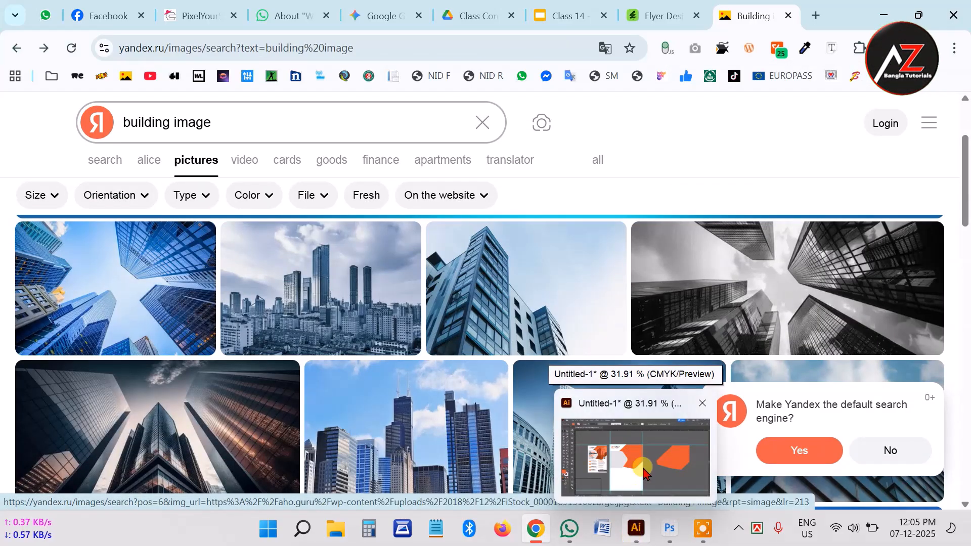
{"action": "left_click", "coordinate": [636, 537]}
{"action": "left_click", "coordinate": [567, 353]}
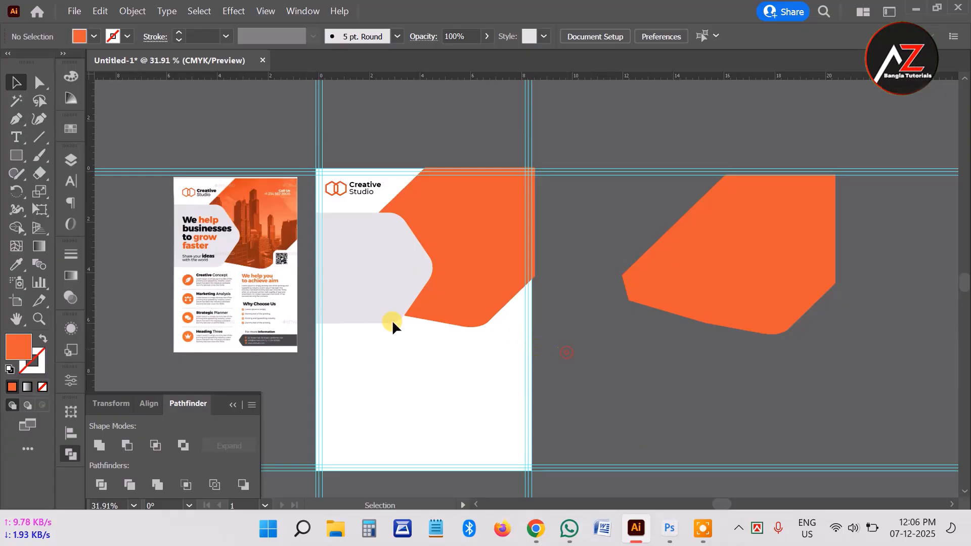
{"action": "left_click", "coordinate": [74, 15]}
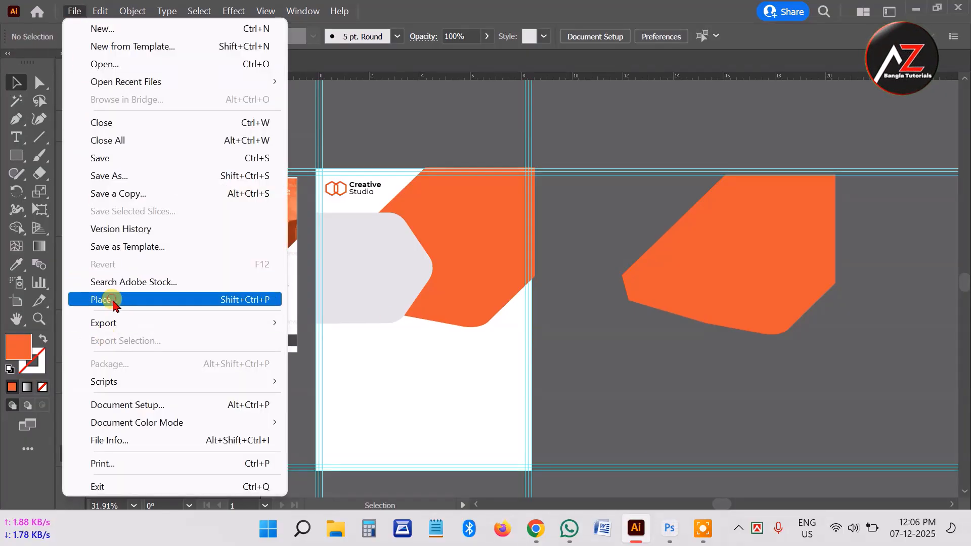
{"action": "left_click", "coordinate": [112, 300]}
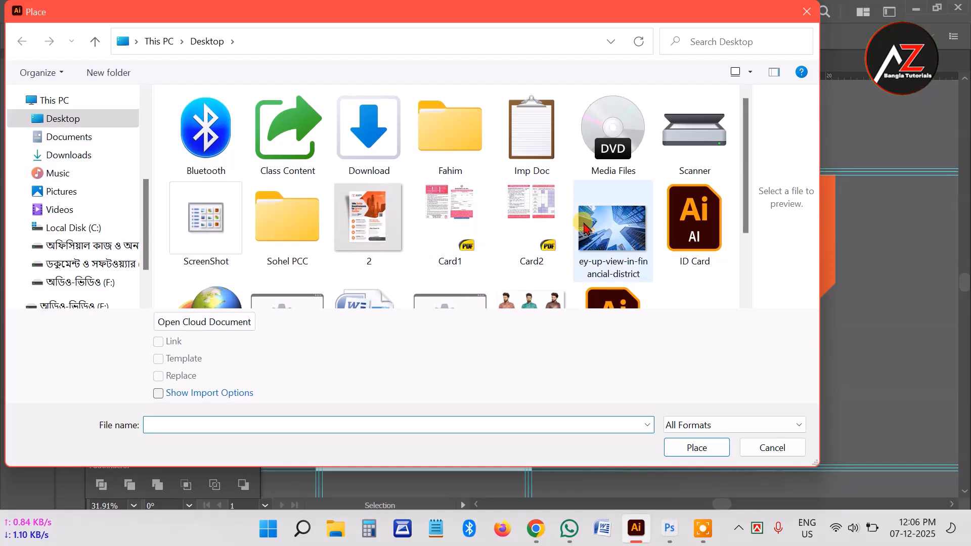
{"action": "scroll", "coordinate": [612, 227], "scroll_direction": "down", "scroll_amount": 2}
{"action": "left_click", "coordinate": [613, 147]}
{"action": "left_click", "coordinate": [698, 449]}
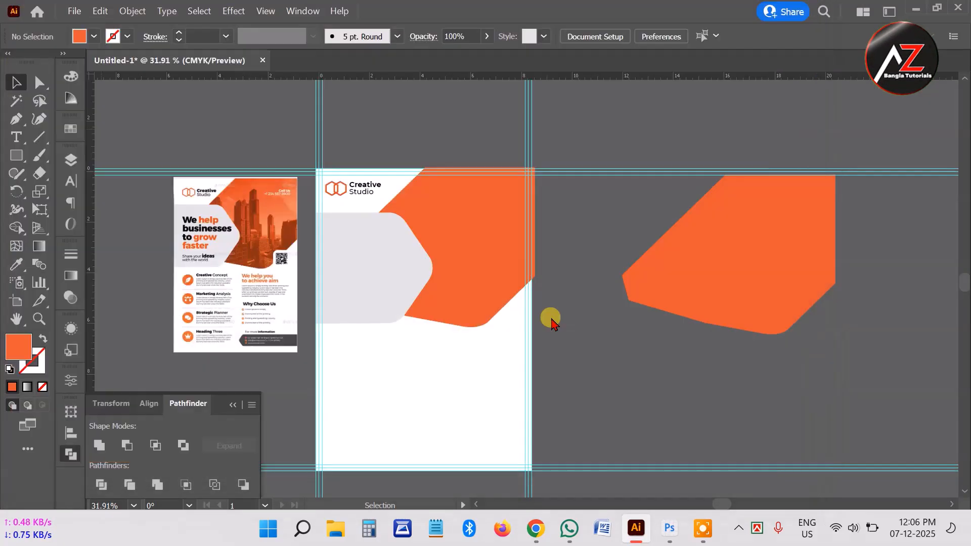
Step: Place the skyscraper photo about 11 in wide over the page and shift it down, leaving the orange shape's upper part uncovered
{"action": "left_click_drag", "start_coordinate": [346, 141], "coordinate": [633, 382]}
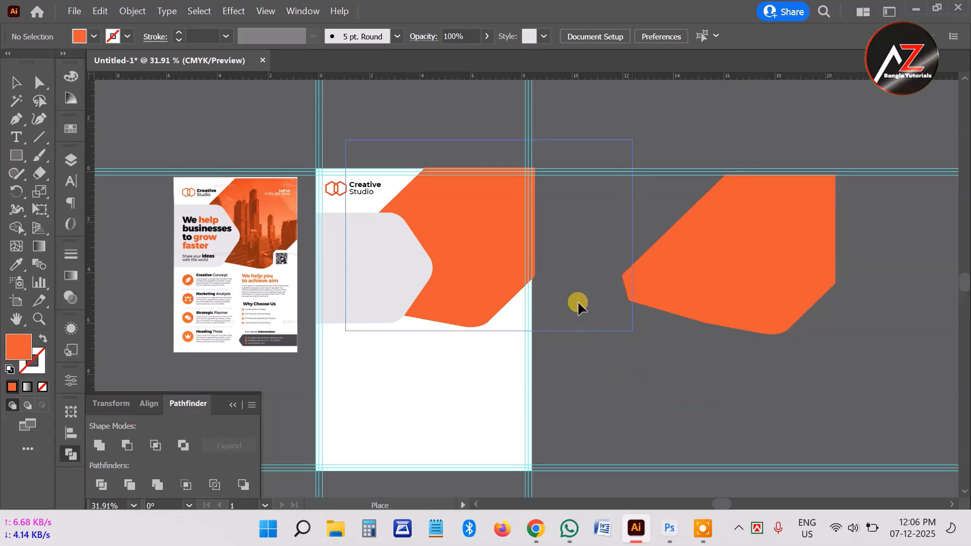
{"action": "left_click_drag", "start_coordinate": [561, 265], "coordinate": [558, 270]}
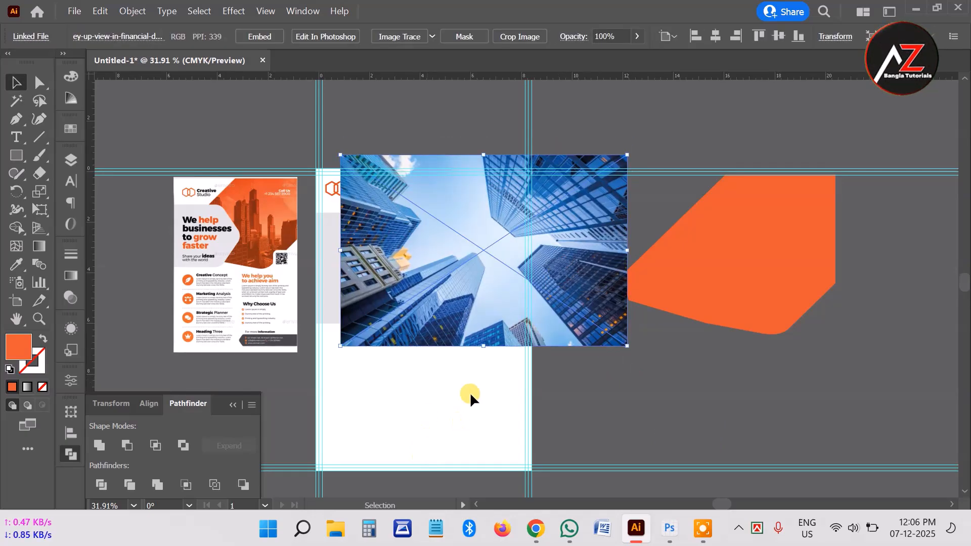
{"action": "left_click_drag", "start_coordinate": [475, 248], "coordinate": [477, 300]}
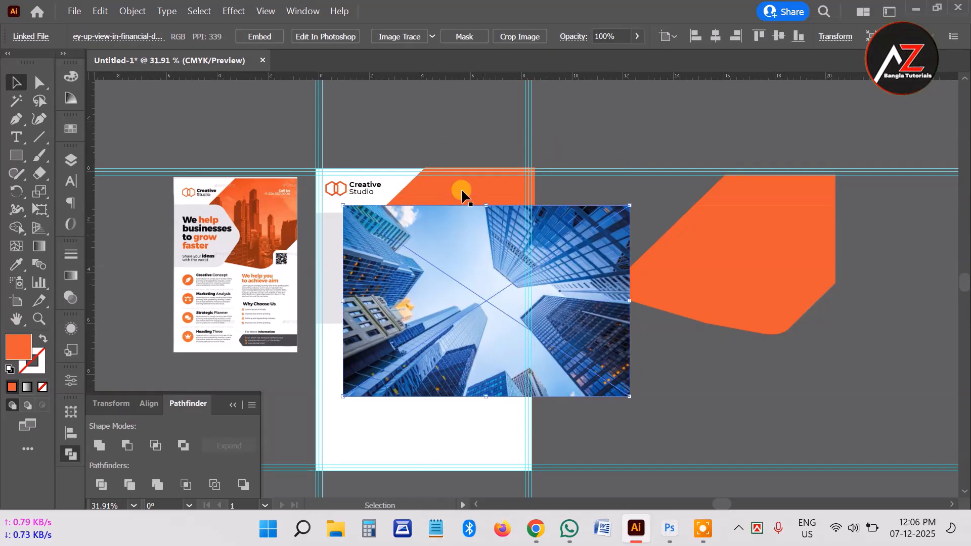
Step: Try to bring the page's orange shape in front of the skyscraper photo, and deselect it
{"action": "left_click", "coordinate": [494, 186]}
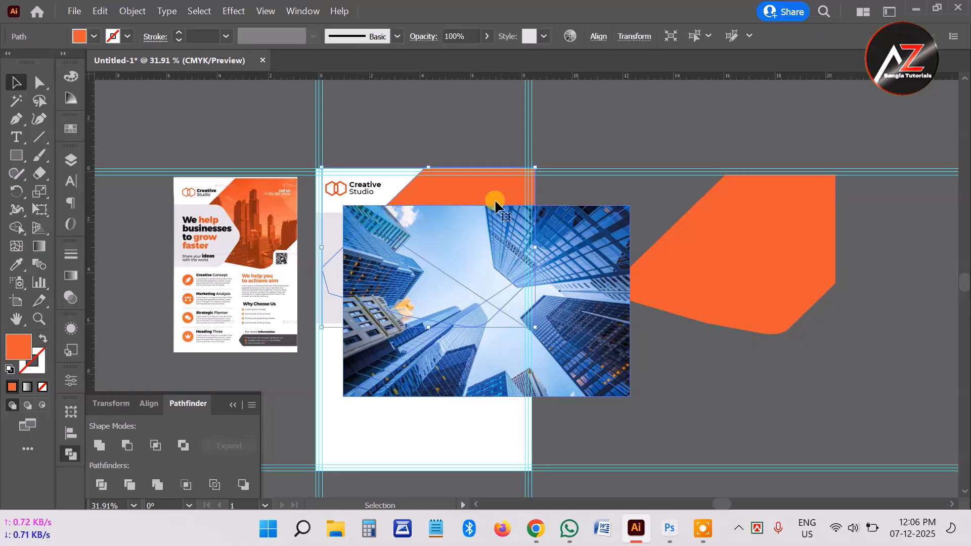
{"action": "right_click", "coordinate": [474, 187]}
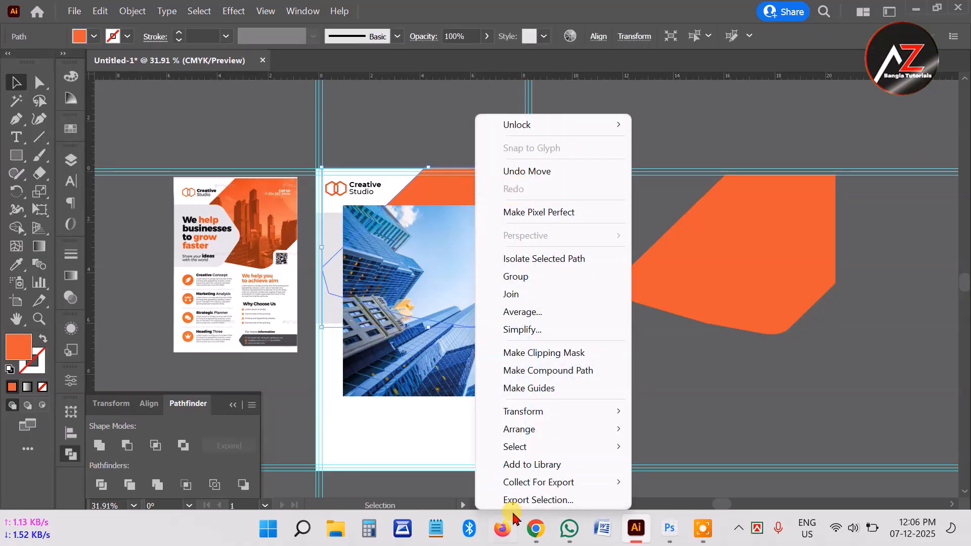
{"action": "mouse_move", "coordinate": [533, 435]}
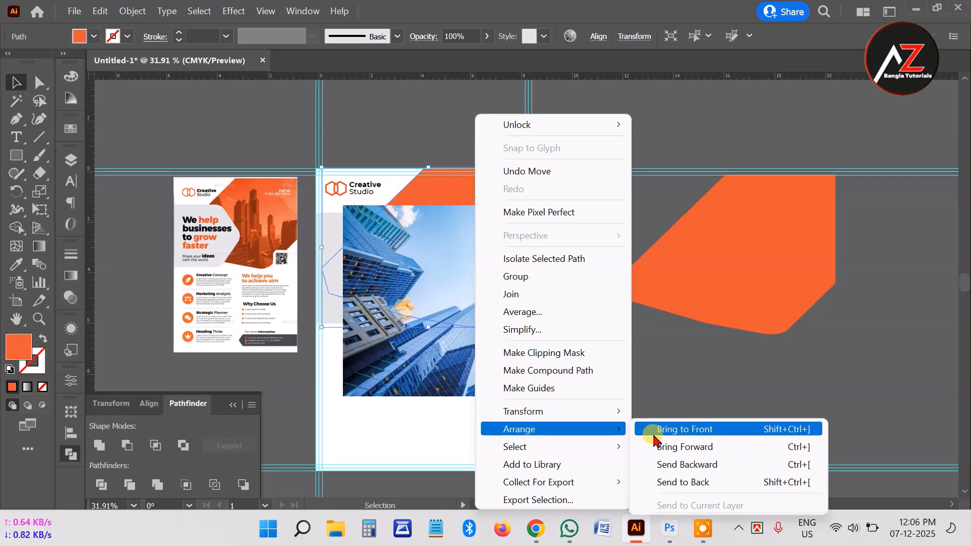
{"action": "left_click", "coordinate": [721, 439]}
{"action": "left_click", "coordinate": [369, 449]}
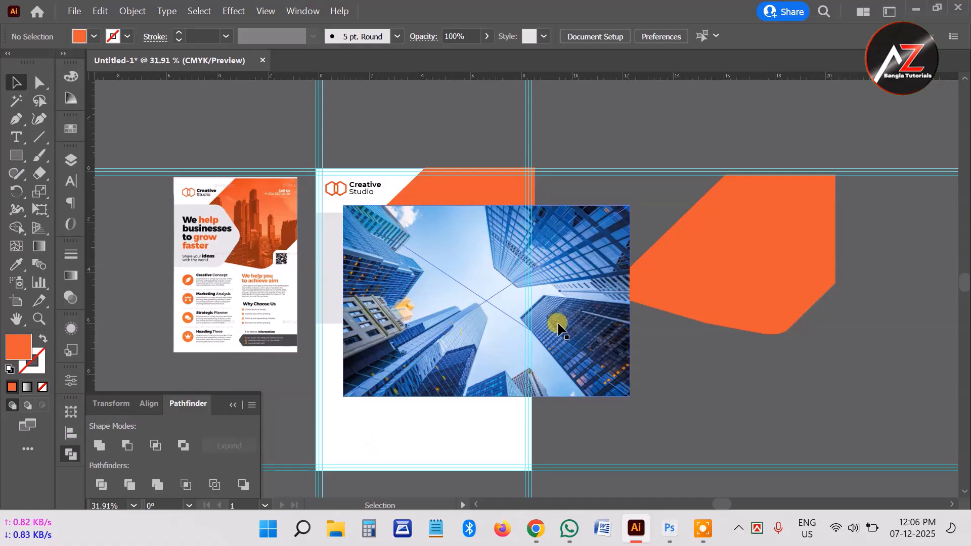
Step: Send the skyscraper photo backward two levels, behind the grey shape and the spare orange shape beside the page
{"action": "left_click", "coordinate": [387, 358]}
{"action": "right_click", "coordinate": [374, 321]}
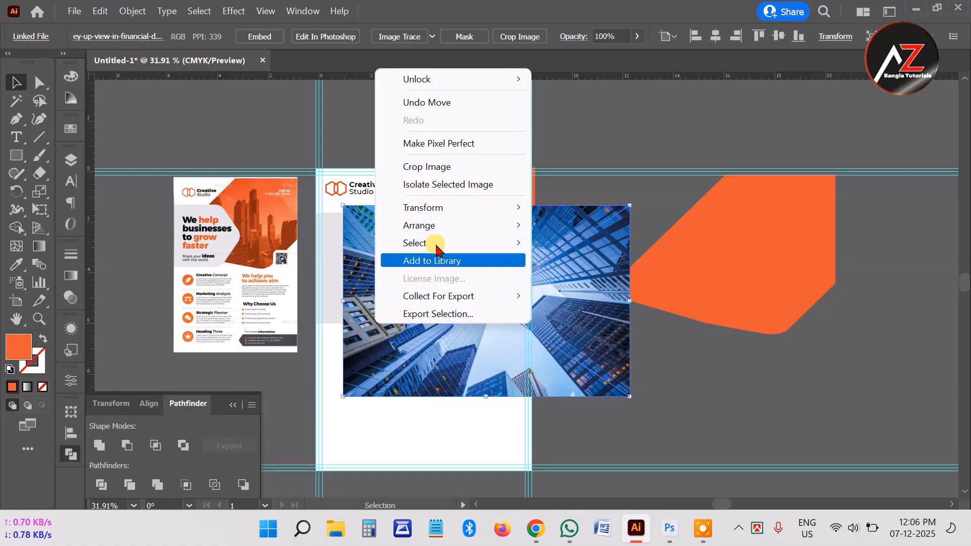
{"action": "mouse_move", "coordinate": [435, 229]}
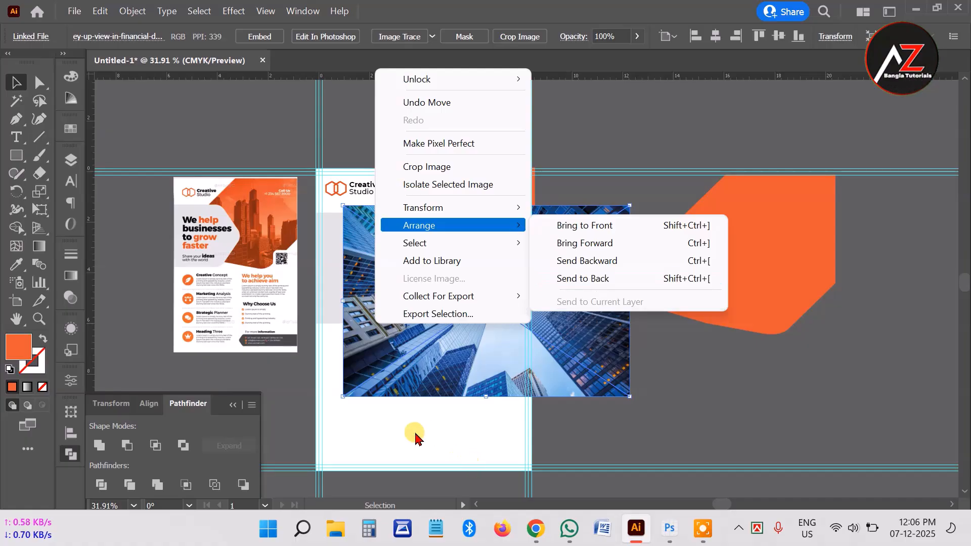
{"action": "left_click", "coordinate": [614, 262]}
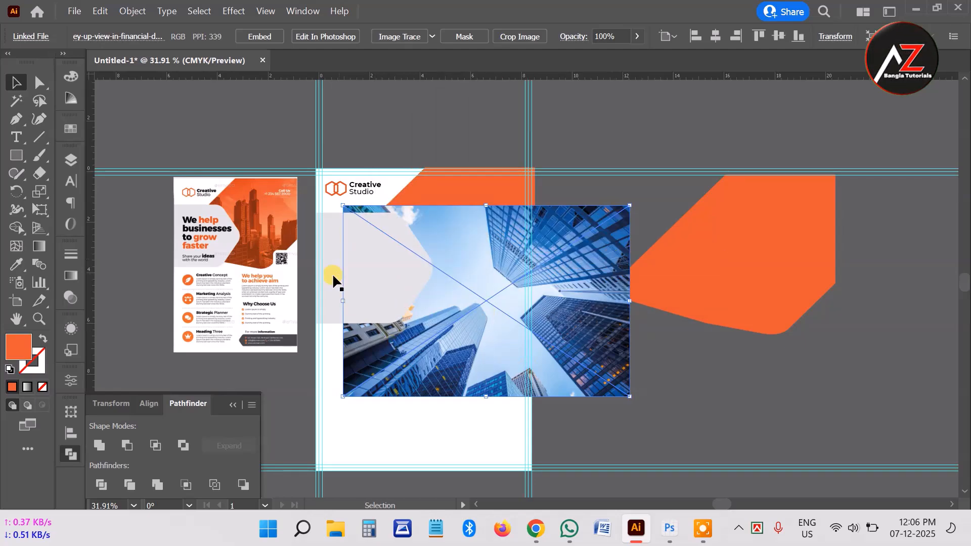
{"action": "right_click", "coordinate": [581, 256]}
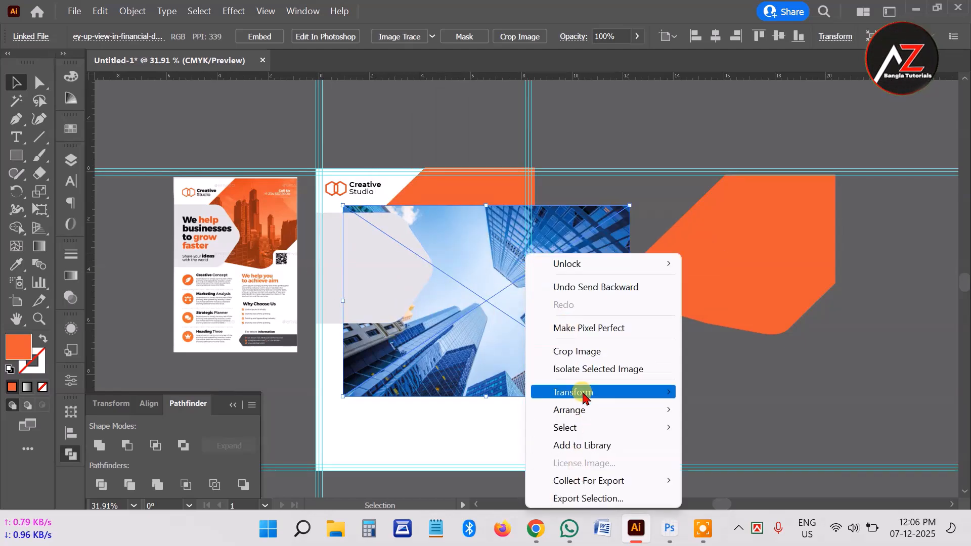
{"action": "mouse_move", "coordinate": [581, 410]}
{"action": "left_click", "coordinate": [809, 445]}
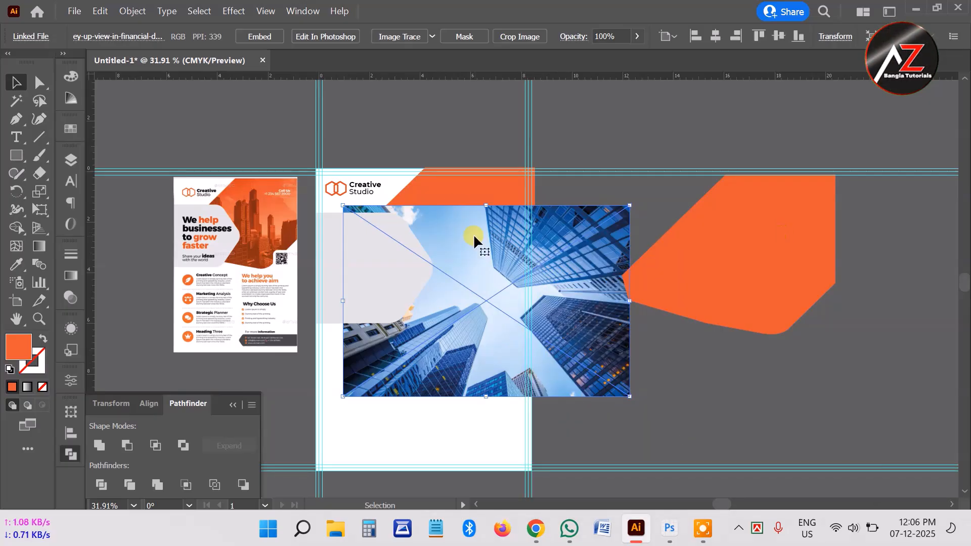
Step: Bring the orange header shape on the page to the front of the photo
{"action": "left_click", "coordinate": [459, 184]}
{"action": "right_click", "coordinate": [459, 183]}
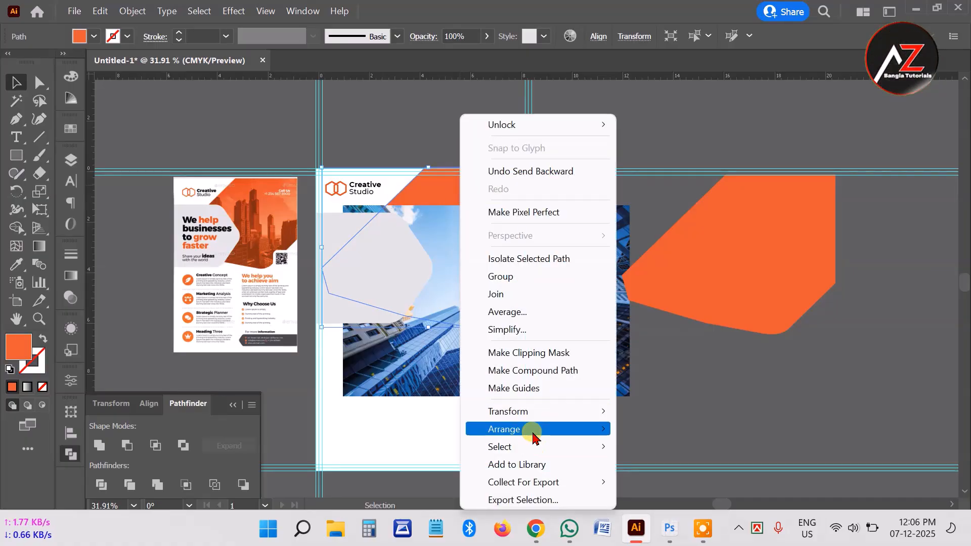
{"action": "mouse_move", "coordinate": [602, 430]}
{"action": "left_click", "coordinate": [689, 430]}
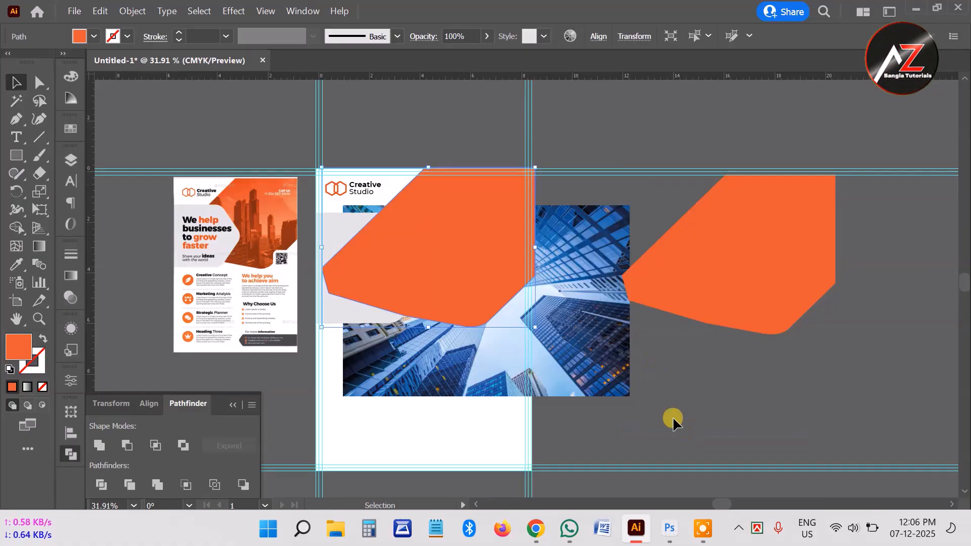
{"action": "left_click", "coordinate": [672, 418]}
Step: Move the skyscraper photo up behind the orange header shape and scale it down to roughly the shape's height
{"action": "left_click_drag", "start_coordinate": [475, 233], "coordinate": [489, 277]}
{"action": "left_click", "coordinate": [488, 248]}
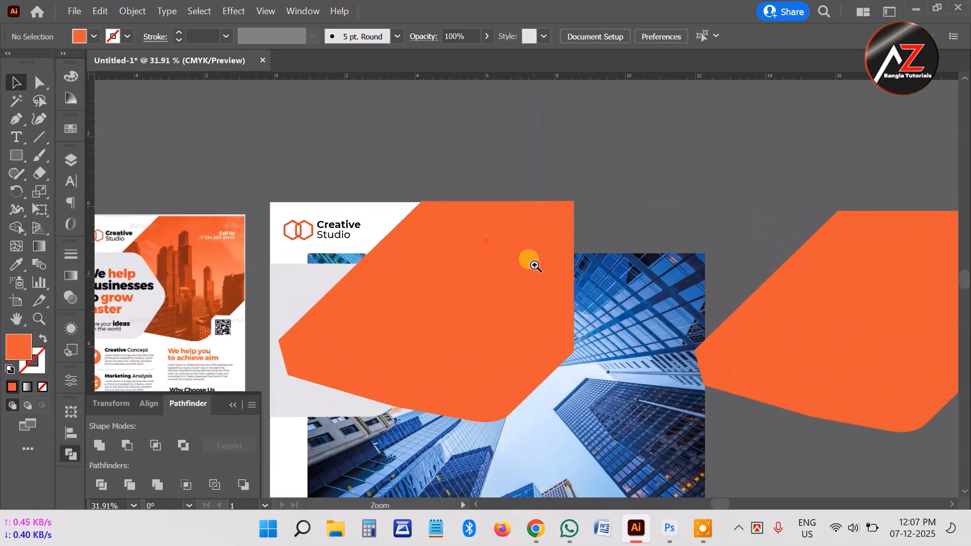
{"action": "scroll", "coordinate": [563, 325], "scroll_direction": "down", "scroll_amount": 1}
{"action": "left_click_drag", "start_coordinate": [635, 411], "coordinate": [624, 344]}
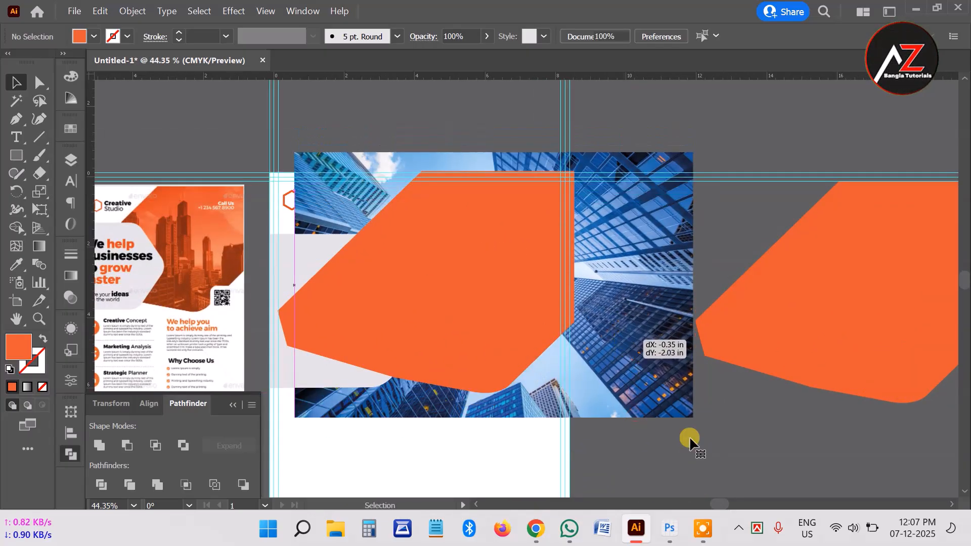
{"action": "left_click_drag", "start_coordinate": [688, 418], "coordinate": [643, 403]}
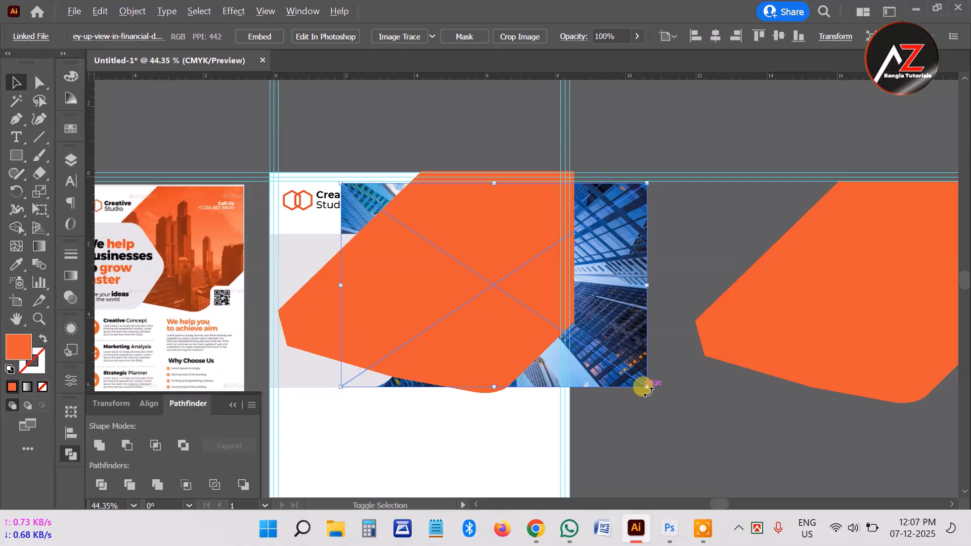
{"action": "left_click_drag", "start_coordinate": [646, 390], "coordinate": [609, 389]}
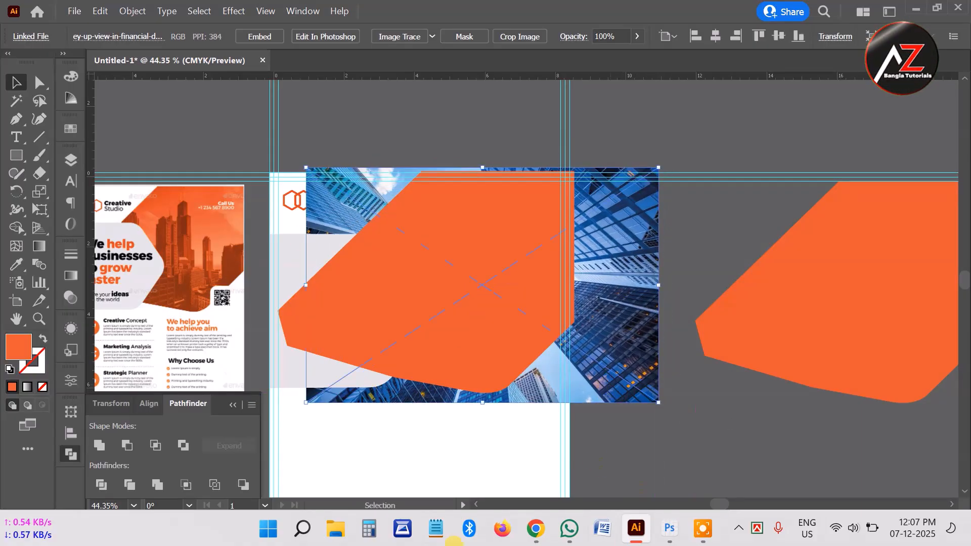
{"action": "left_click", "coordinate": [470, 144]}
Step: Try a clipping mask of the photo inside the orange header shape, and undo it
{"action": "left_click", "coordinate": [478, 208]}
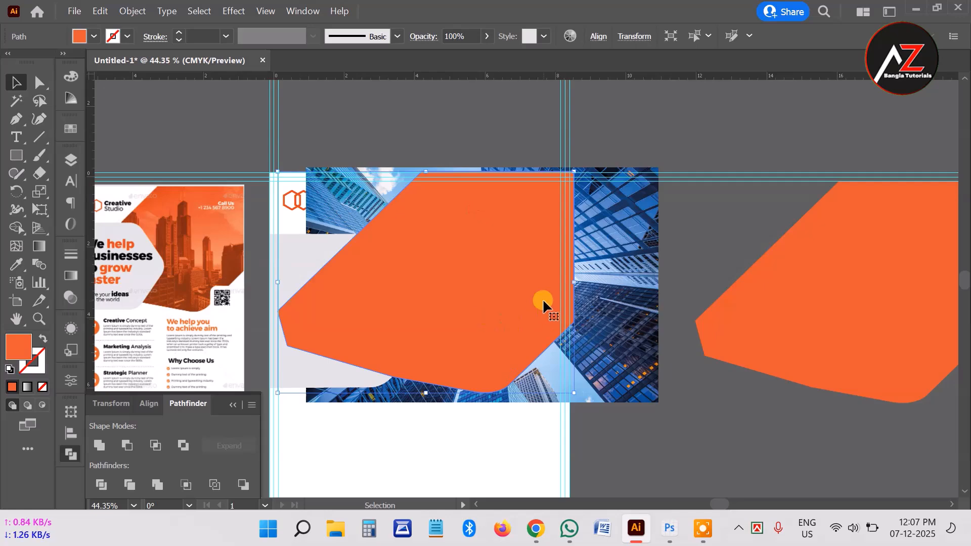
{"action": "left_click", "coordinate": [628, 218], "text": "shift"}
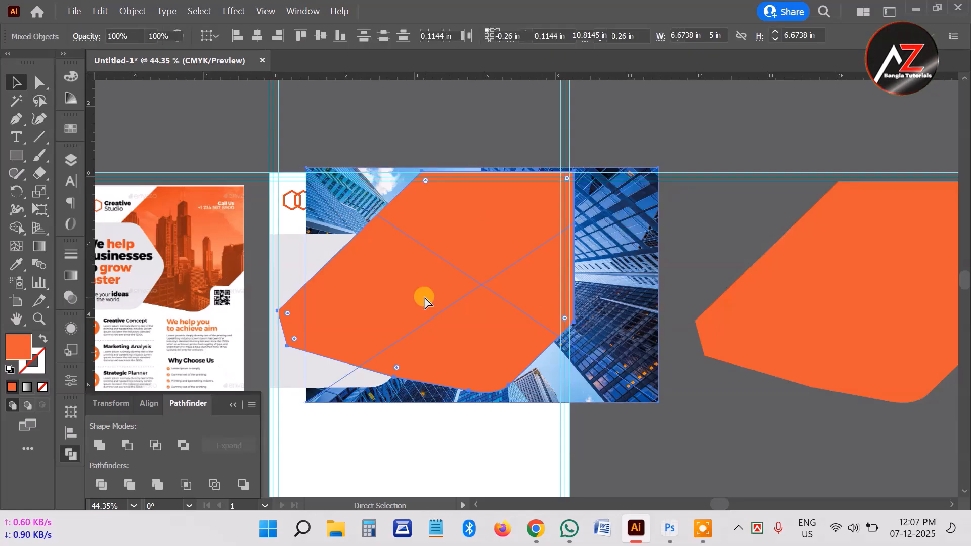
{"action": "key", "text": "ctrl+7"}
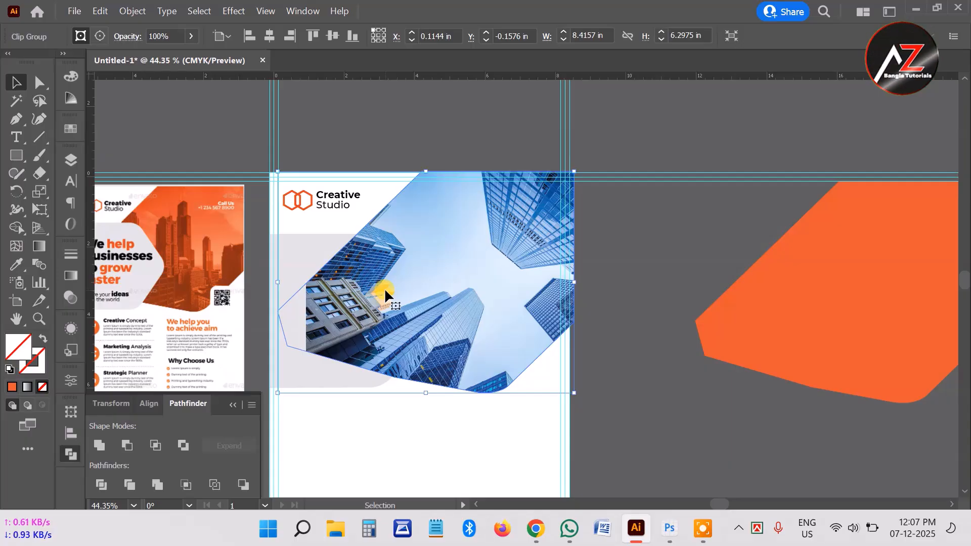
{"action": "left_click", "coordinate": [465, 483]}
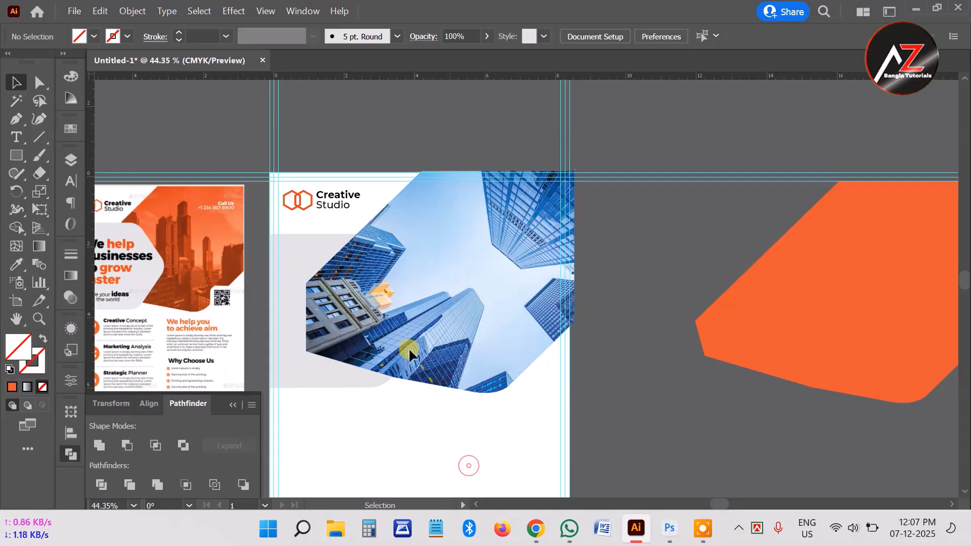
{"action": "key", "text": "ctrl+z"}
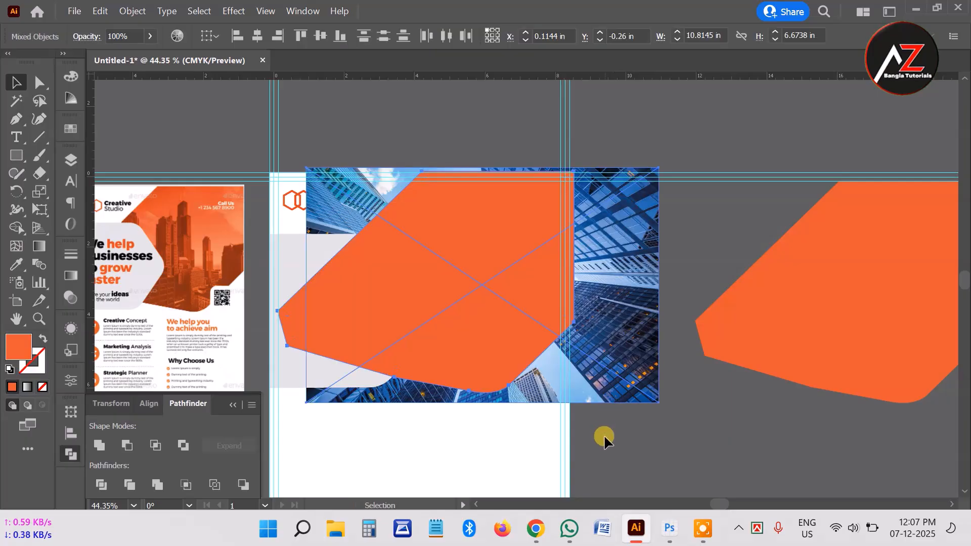
{"action": "left_click", "coordinate": [614, 445]}
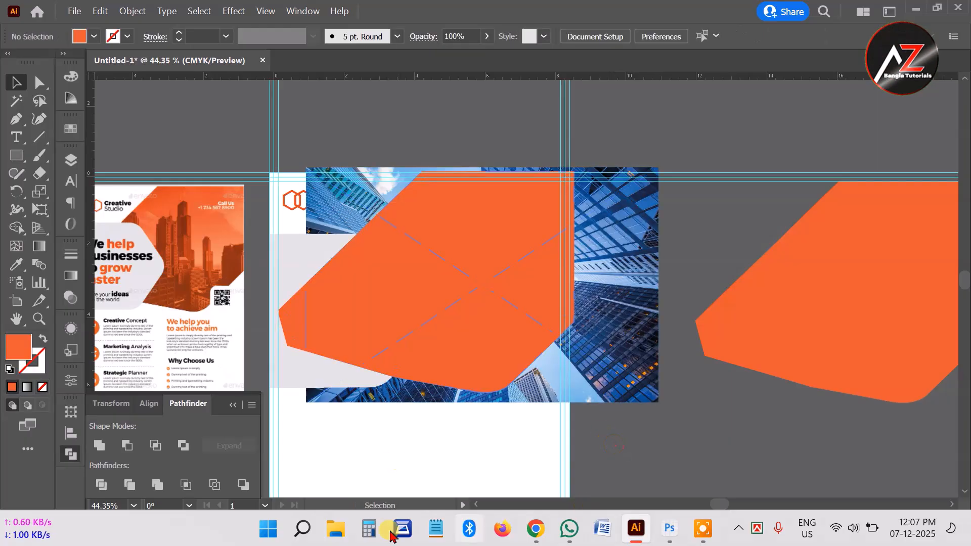
{"action": "left_click", "coordinate": [497, 226]}
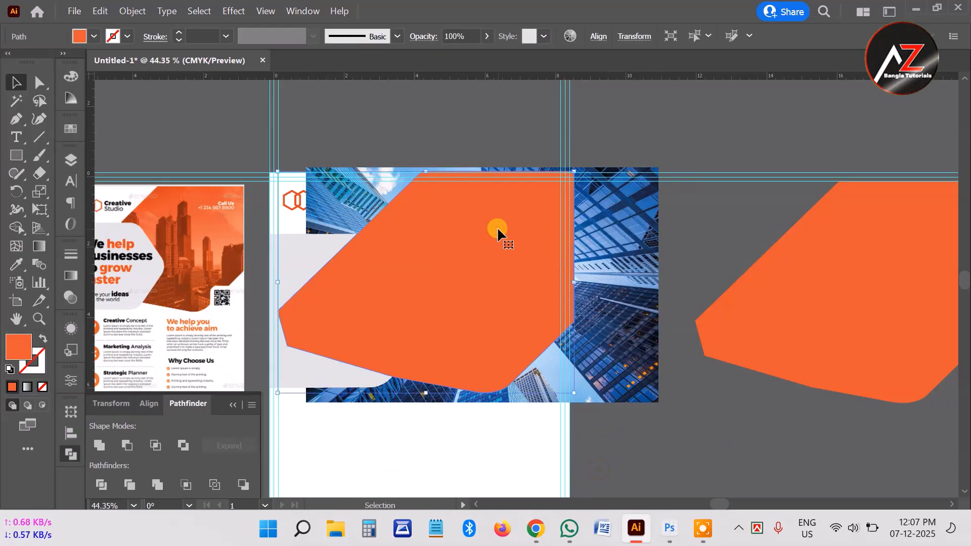
{"action": "left_click", "coordinate": [629, 226], "text": "shift"}
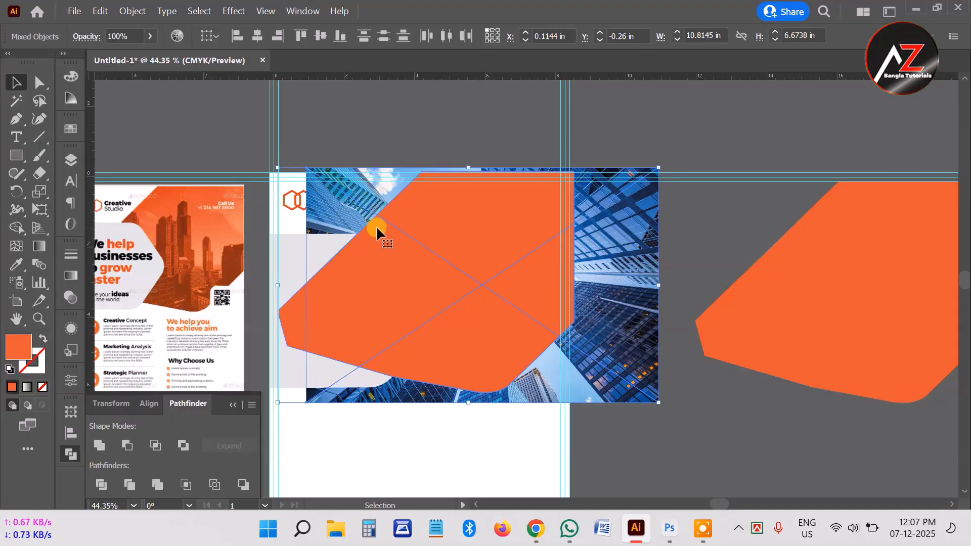
{"action": "left_click", "coordinate": [663, 442]}
Step: Make a clipping mask from the orange header shape and the skyscraper photo beneath it
{"action": "left_click", "coordinate": [512, 191]}
{"action": "left_click", "coordinate": [624, 220], "text": "shift"}
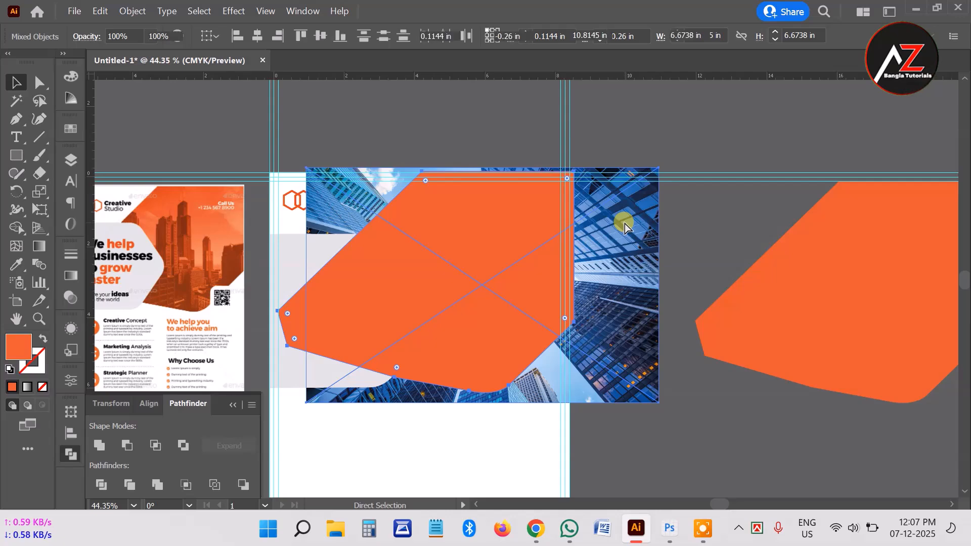
{"action": "key", "text": "ctrl+7"}
{"action": "left_click", "coordinate": [349, 455]}
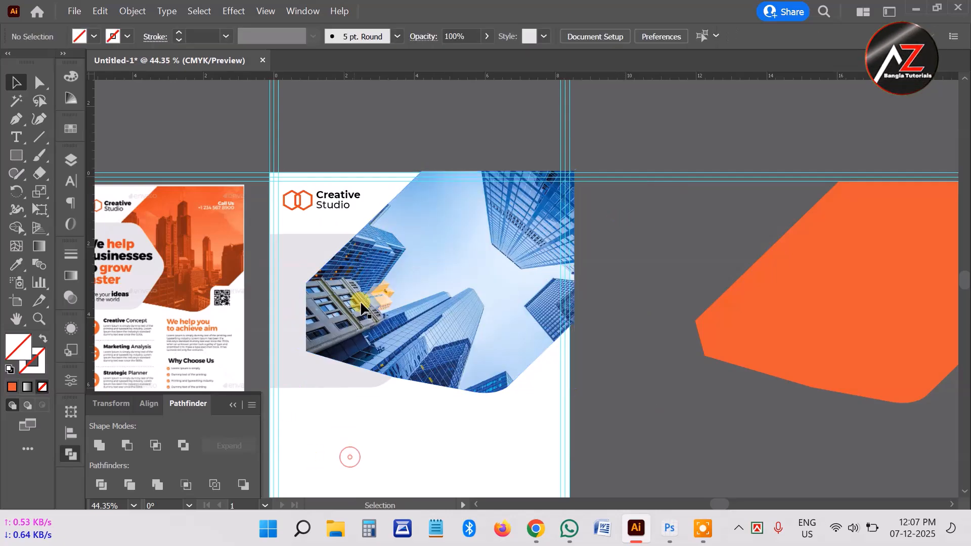
{"action": "right_click", "coordinate": [282, 374]}
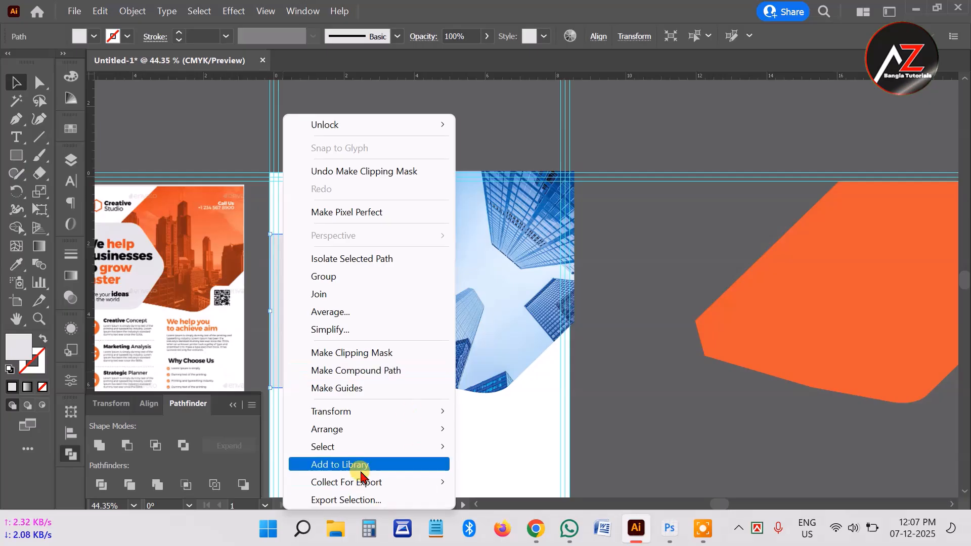
{"action": "left_click", "coordinate": [684, 431]}
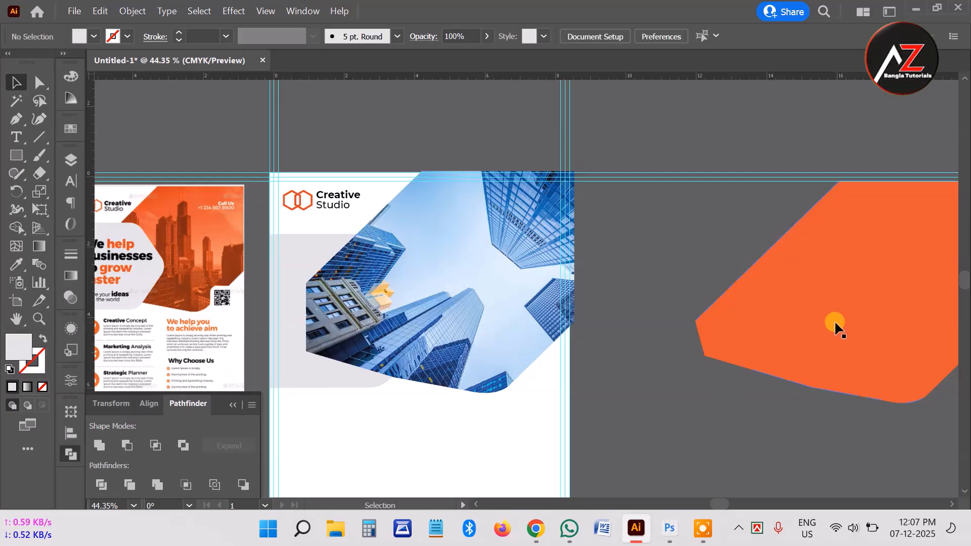
Step: Move the spare orange shape onto the page, bring it to the front and align it exactly over the clipped photo
{"action": "left_click_drag", "start_coordinate": [834, 322], "coordinate": [511, 311]}
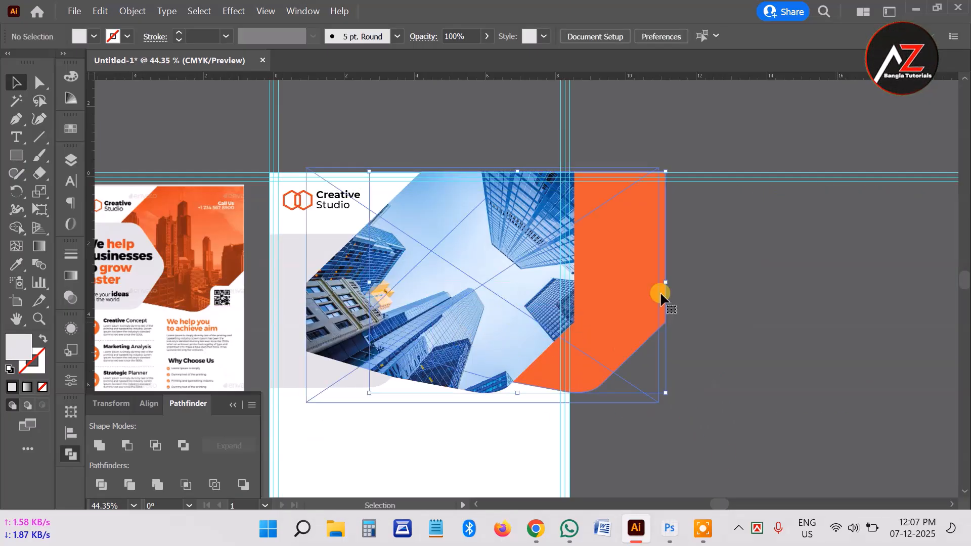
{"action": "left_click", "coordinate": [625, 259]}
{"action": "right_click", "coordinate": [657, 232]}
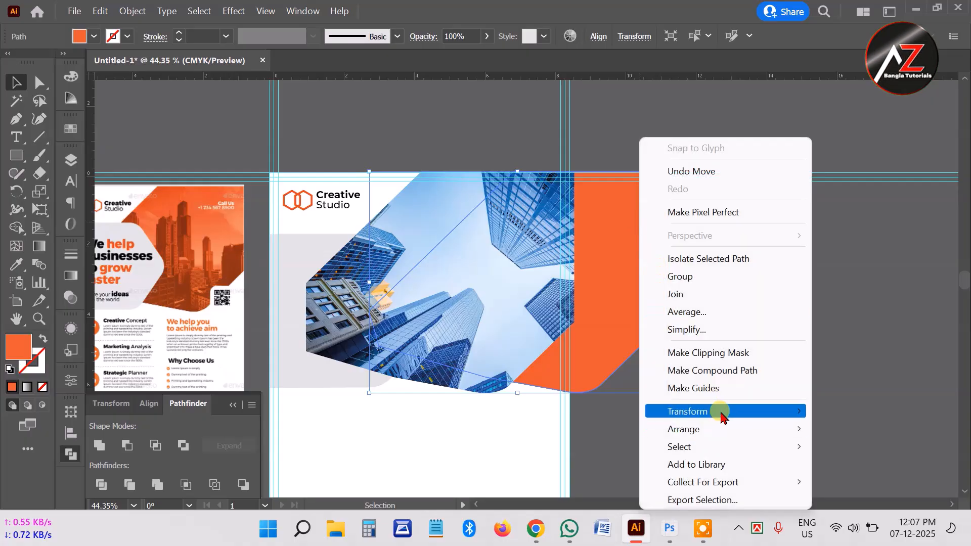
{"action": "mouse_move", "coordinate": [722, 411]}
{"action": "mouse_move", "coordinate": [678, 430]}
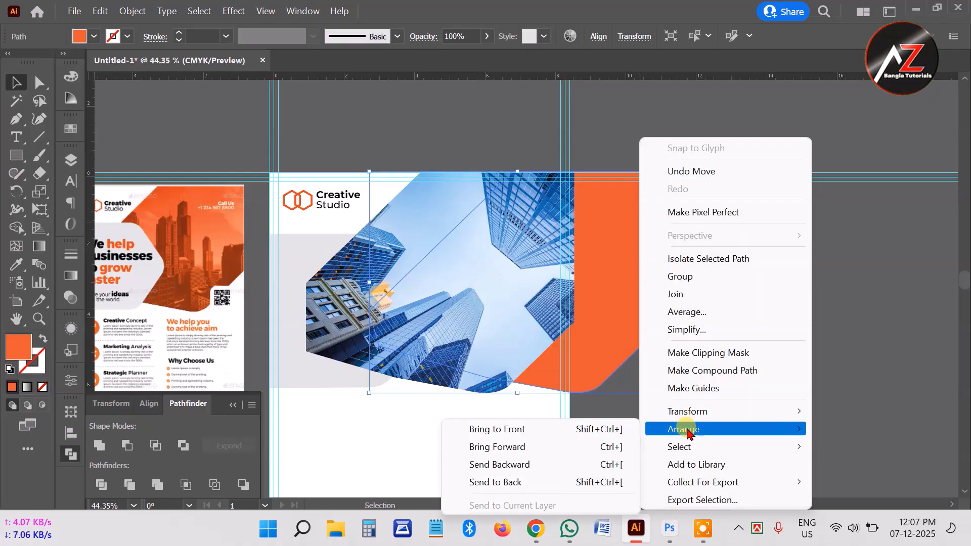
{"action": "left_click", "coordinate": [606, 436]}
{"action": "left_click_drag", "start_coordinate": [643, 284], "coordinate": [554, 290]}
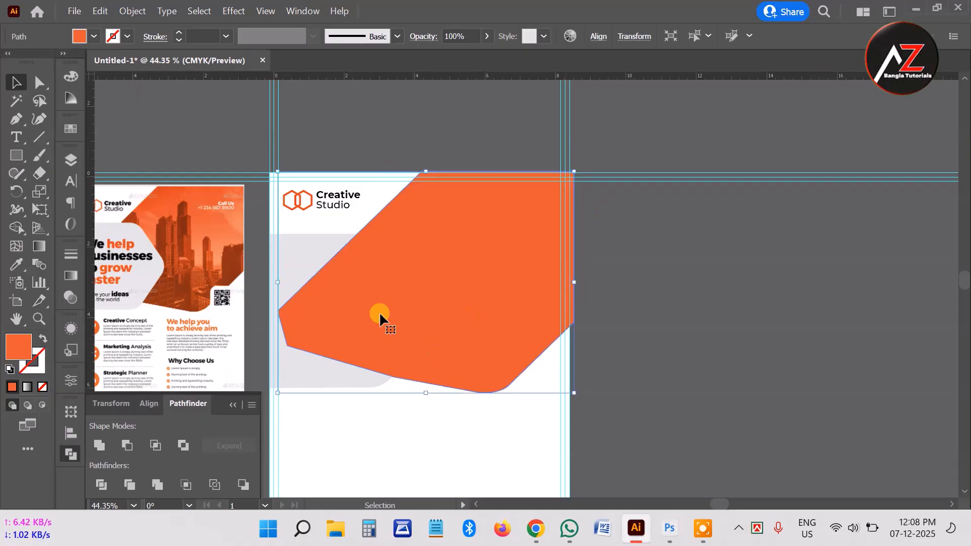
Step: Set the opacity of the orange overlay shape to 80%
{"action": "left_click", "coordinate": [302, 11]}
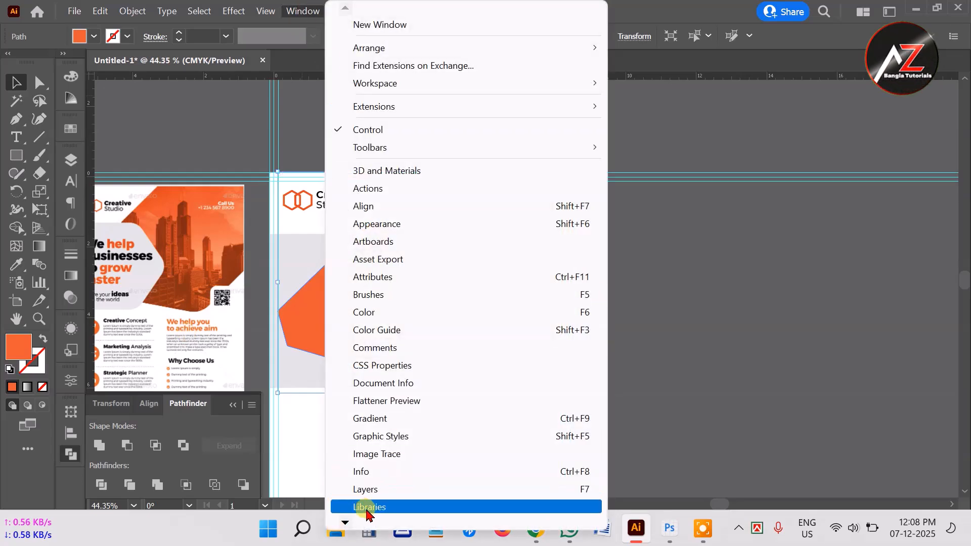
{"action": "mouse_move", "coordinate": [342, 523]}
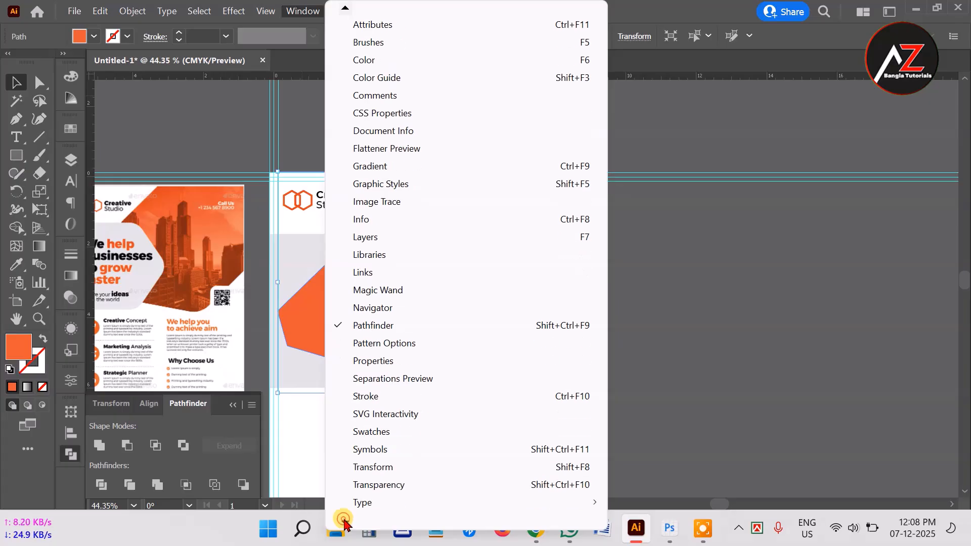
{"action": "left_click", "coordinate": [427, 485]}
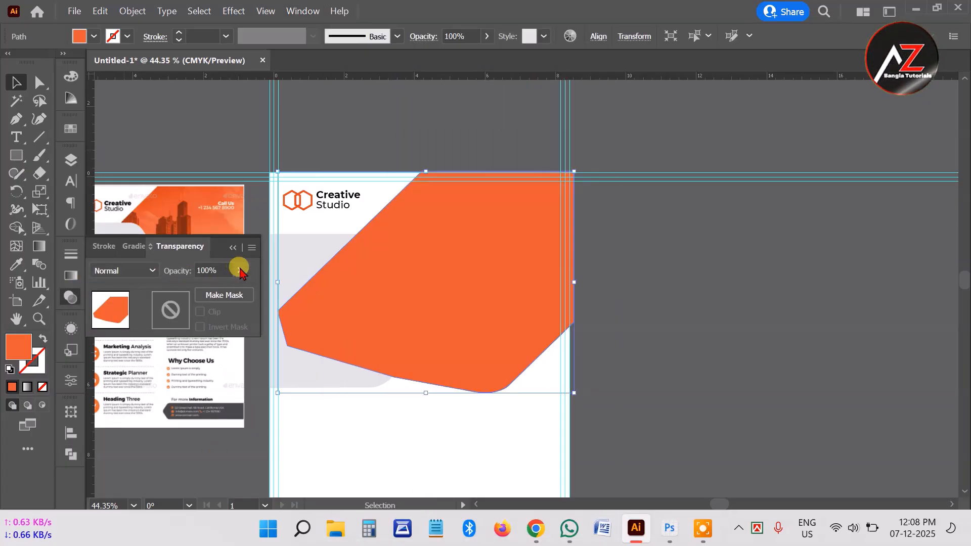
{"action": "mouse_move", "coordinate": [210, 294]}
{"action": "left_mouse_down"}
{"action": "mouse_move", "coordinate": [191, 295]}
{"action": "mouse_move", "coordinate": [225, 296]}
{"action": "left_mouse_up"}
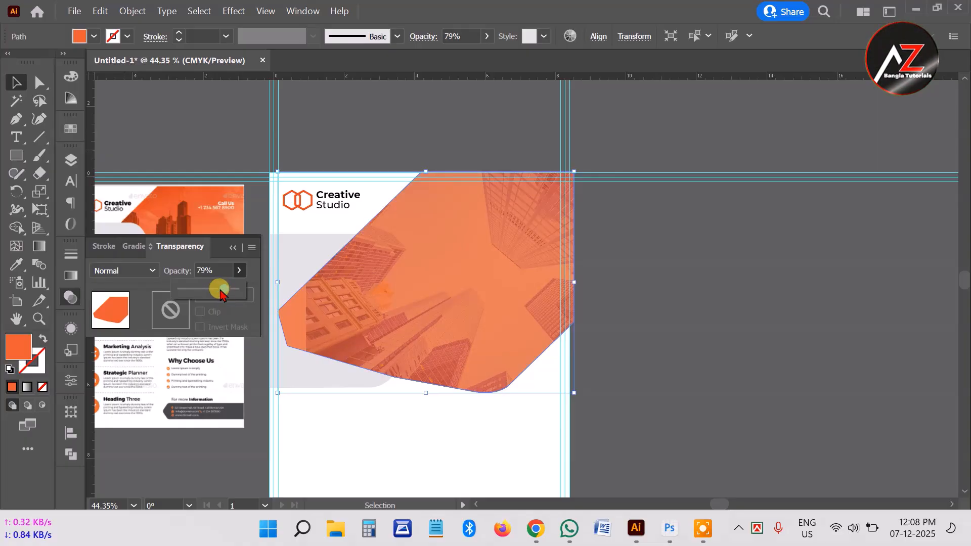
{"action": "left_click", "coordinate": [203, 273]}
{"action": "type", "text": "8"}
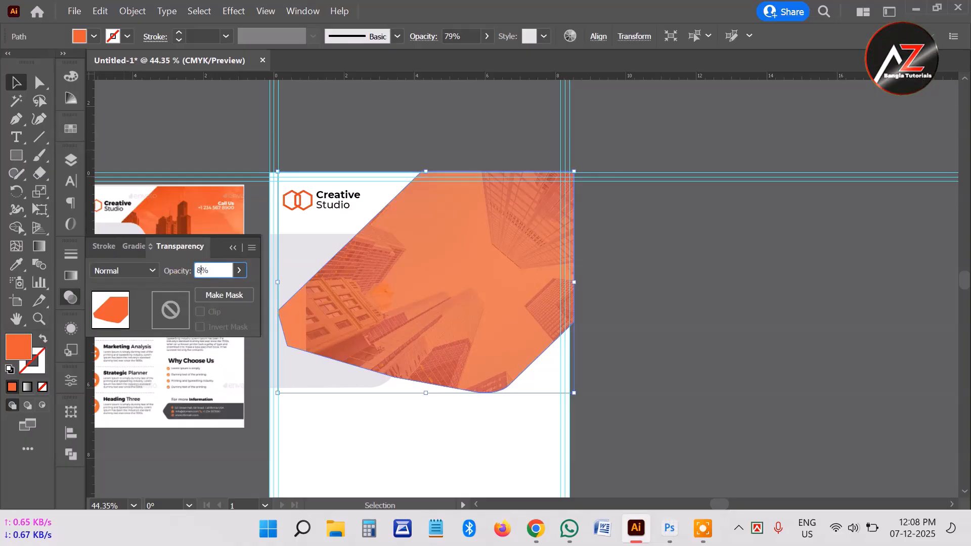
{"action": "type", "text": "0"}
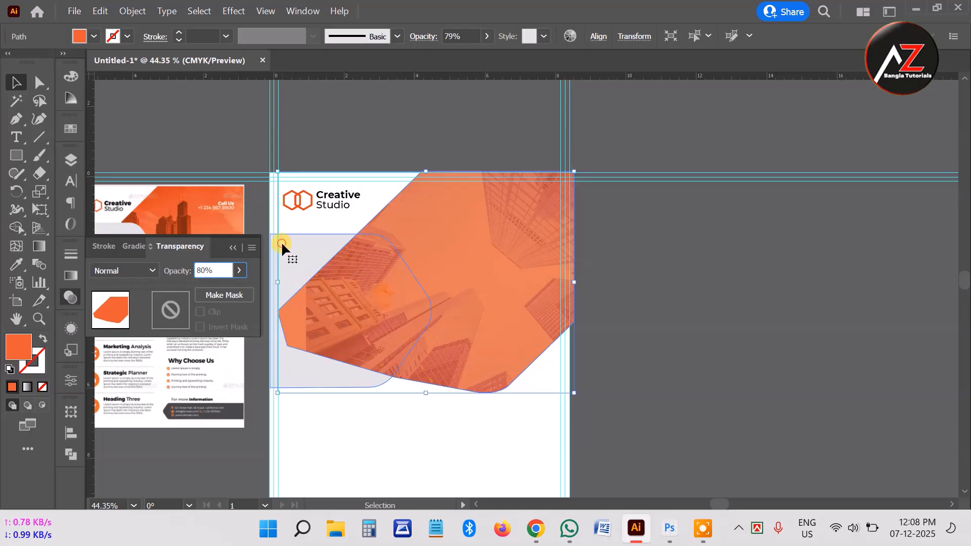
Step: Bring the light grey rounded arrow shape in front of the orange header photo
{"action": "left_click", "coordinate": [282, 241]}
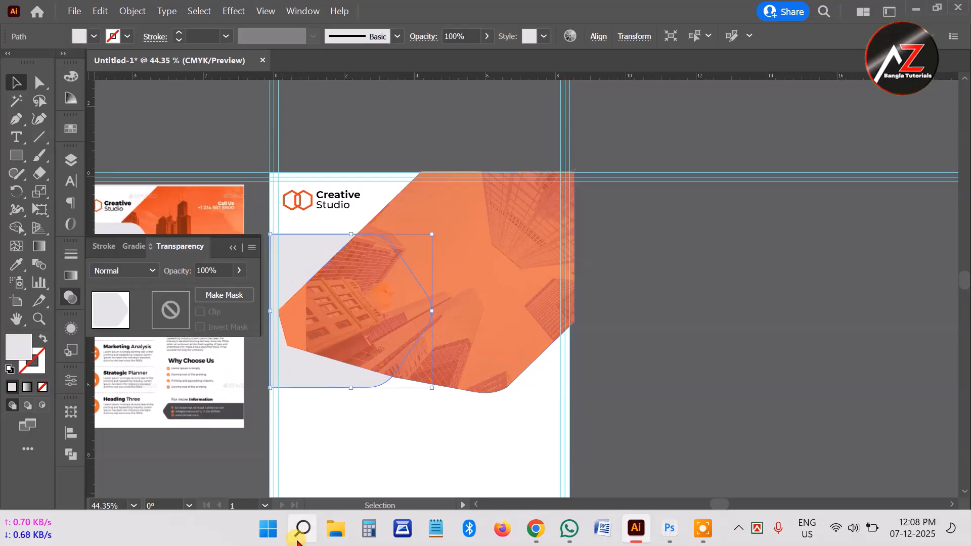
{"action": "right_click", "coordinate": [284, 247]}
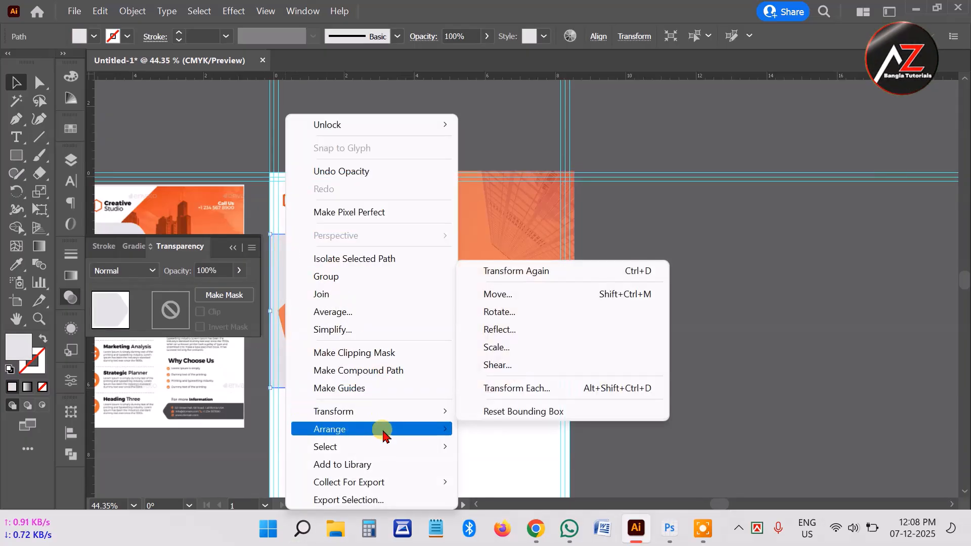
{"action": "mouse_move", "coordinate": [386, 431]}
{"action": "left_click", "coordinate": [586, 438]}
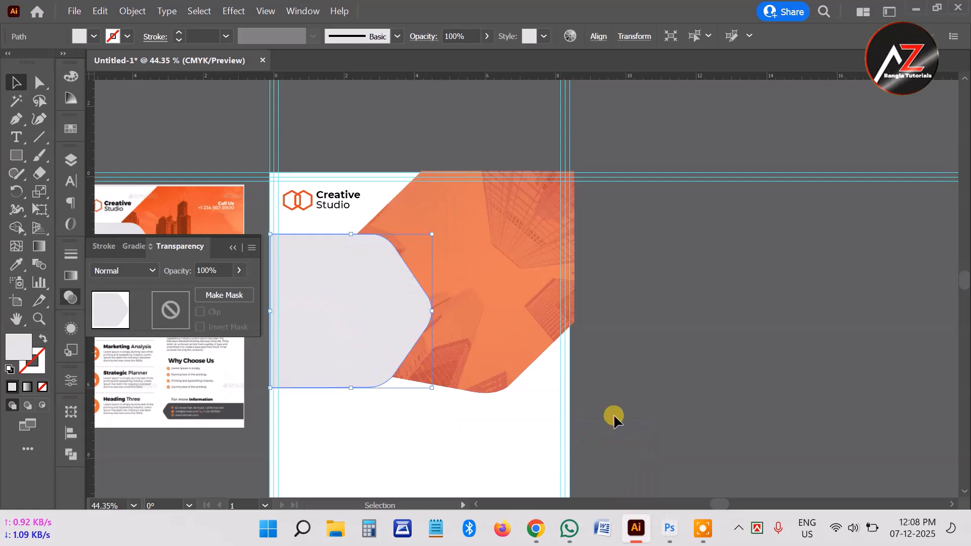
{"action": "left_click", "coordinate": [469, 420]}
{"action": "left_click_drag", "start_coordinate": [405, 436], "coordinate": [694, 407]}
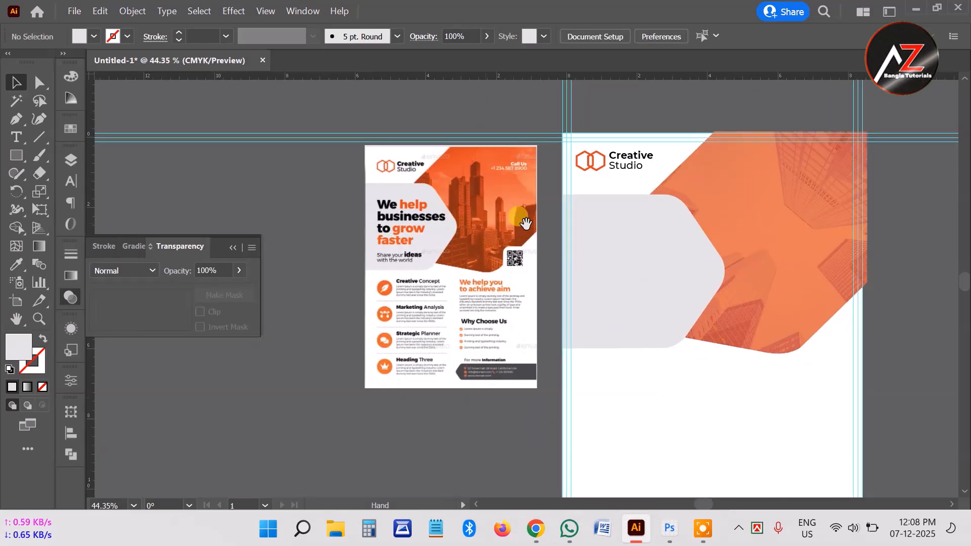
{"action": "left_click_drag", "start_coordinate": [844, 401], "coordinate": [783, 412]}
Step: Try opacities of 90% and 85% on the orange overlay shape
{"action": "left_click", "coordinate": [748, 214]}
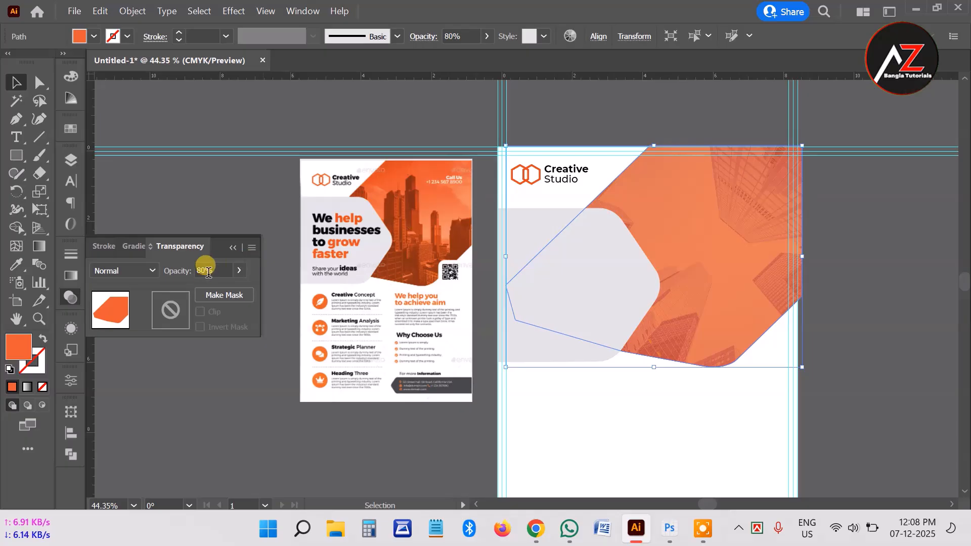
{"action": "double_click", "coordinate": [205, 268]}
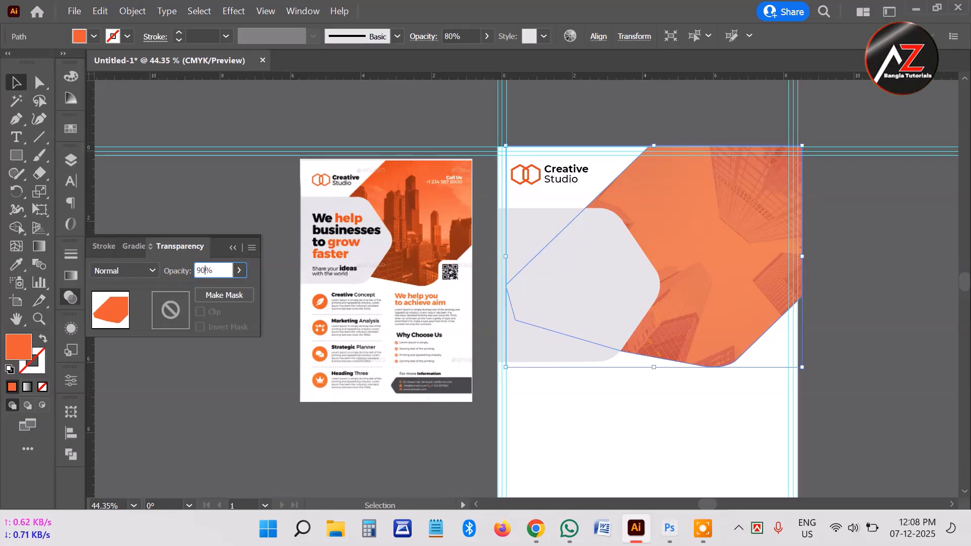
{"action": "left_click", "coordinate": [187, 279]}
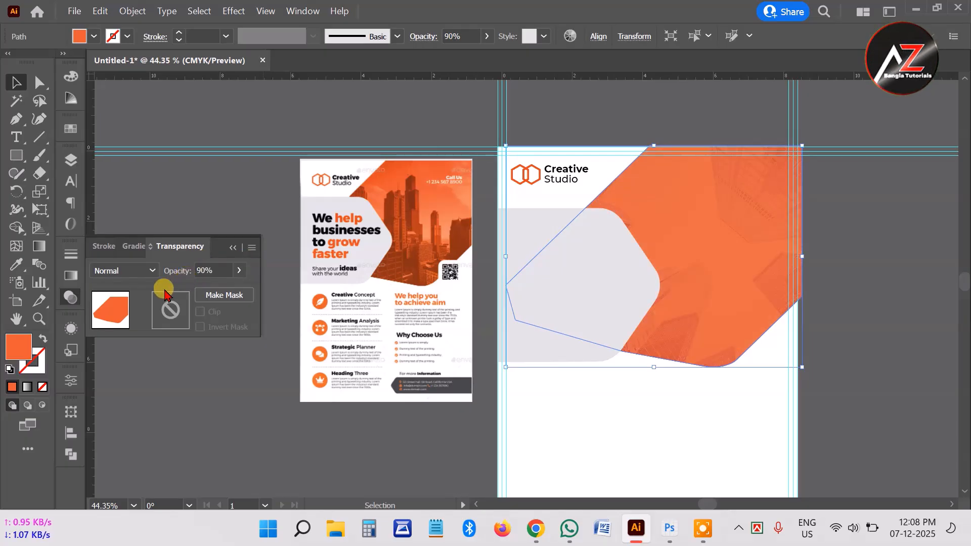
{"action": "left_click", "coordinate": [193, 270]}
{"action": "type", "text": "8"}
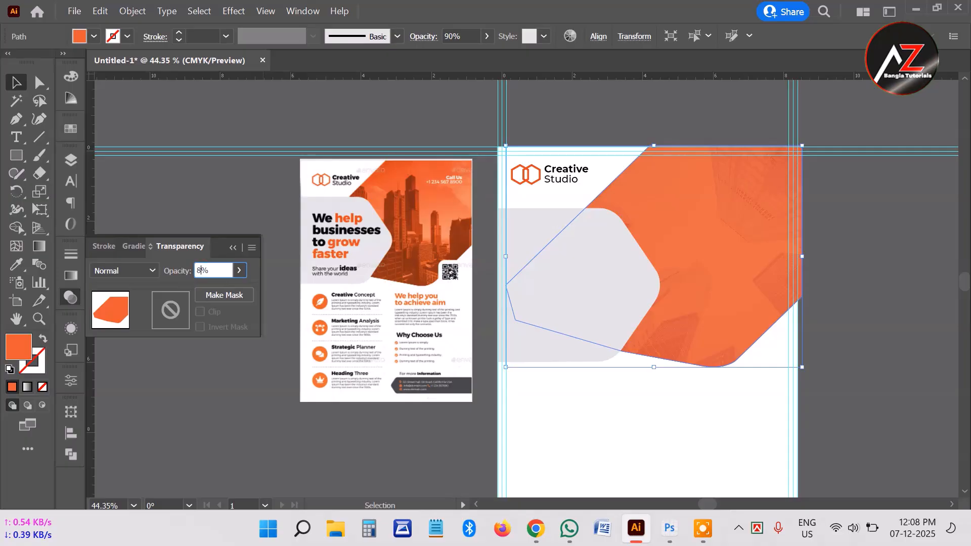
{"action": "type", "text": "5"}
{"action": "left_click", "coordinate": [184, 276]}
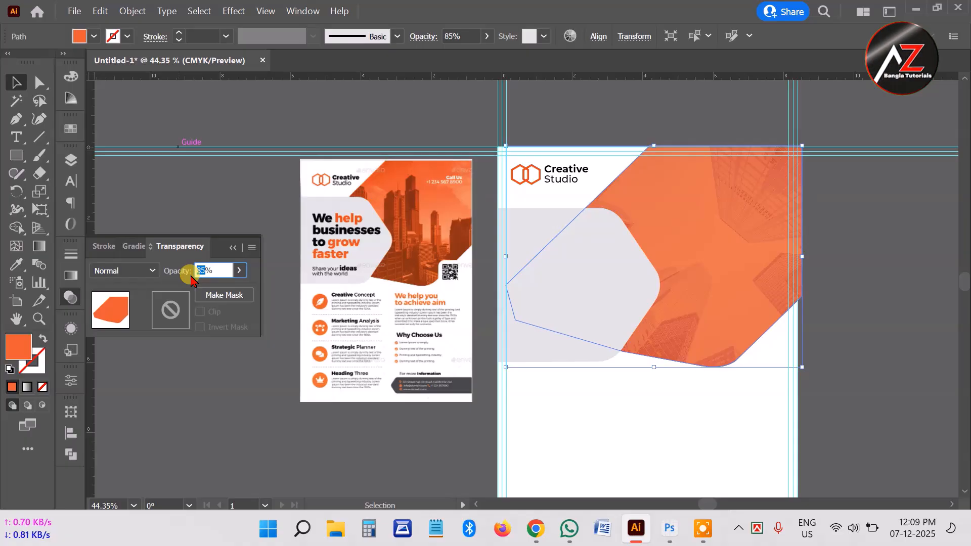
Step: Set the opacity of the orange overlay shape to 75%
{"action": "left_click", "coordinate": [191, 277]}
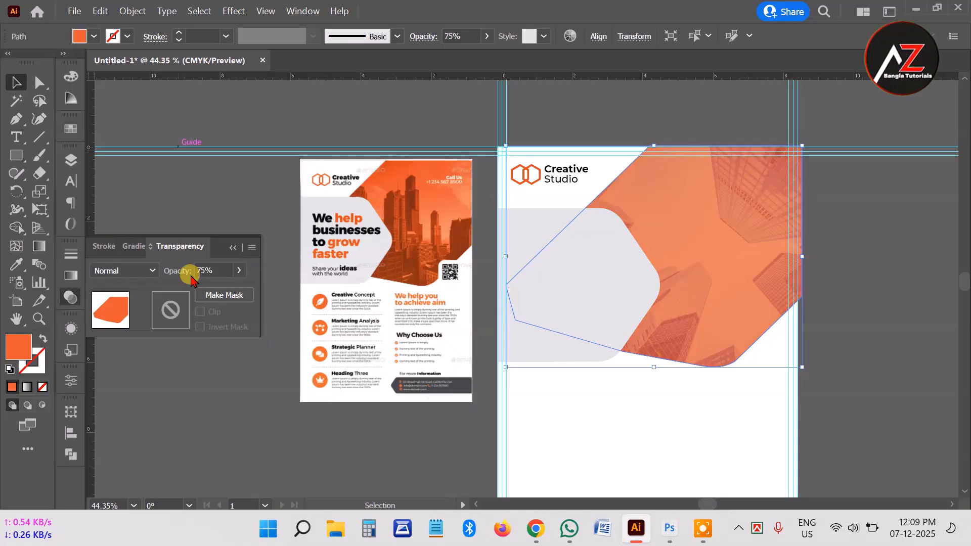
{"action": "left_click", "coordinate": [747, 423]}
{"action": "left_click_drag", "start_coordinate": [719, 396], "coordinate": [646, 381]}
{"action": "left_click_drag", "start_coordinate": [638, 413], "coordinate": [629, 401]}
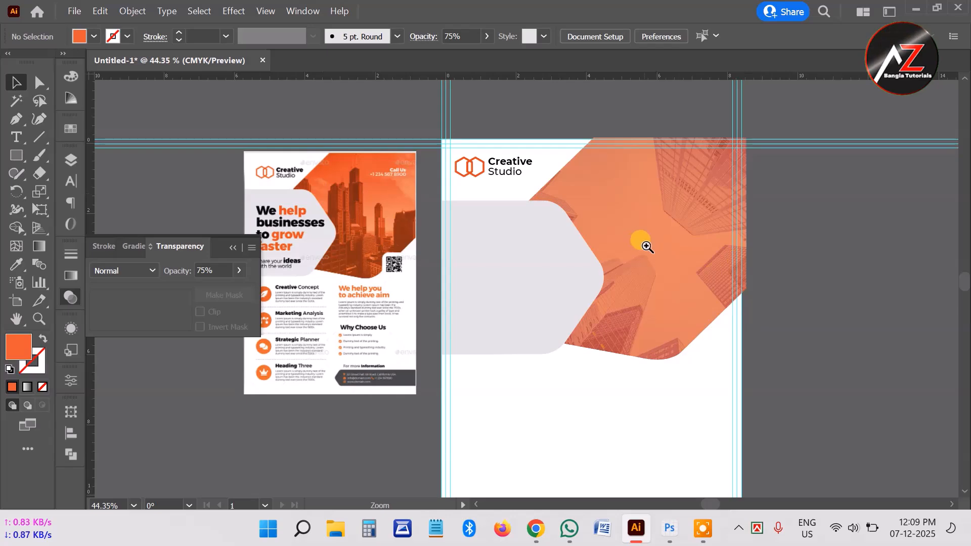
Step: Add a two-line text above the page header reading "Contact us" with a phone number below it
{"action": "left_click_drag", "start_coordinate": [647, 247], "coordinate": [675, 256]}
{"action": "left_click_drag", "start_coordinate": [537, 319], "coordinate": [617, 256]}
{"action": "left_click_drag", "start_coordinate": [820, 295], "coordinate": [642, 264]}
{"action": "left_click_drag", "start_coordinate": [587, 176], "coordinate": [572, 268]}
{"action": "left_click_drag", "start_coordinate": [406, 238], "coordinate": [520, 305]}
{"action": "scroll", "coordinate": [720, 264], "scroll_direction": "up", "scroll_amount": 5}
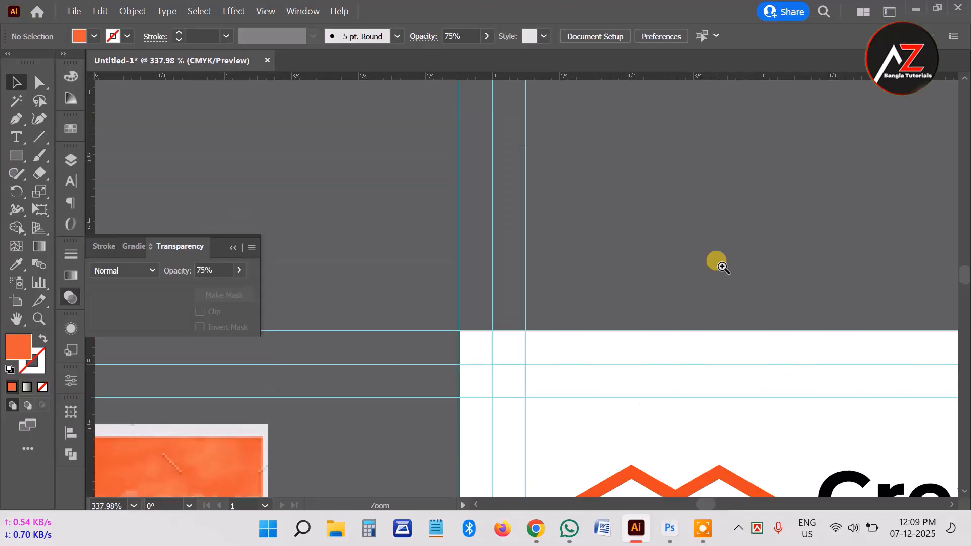
{"action": "left_click_drag", "start_coordinate": [861, 288], "coordinate": [665, 228]}
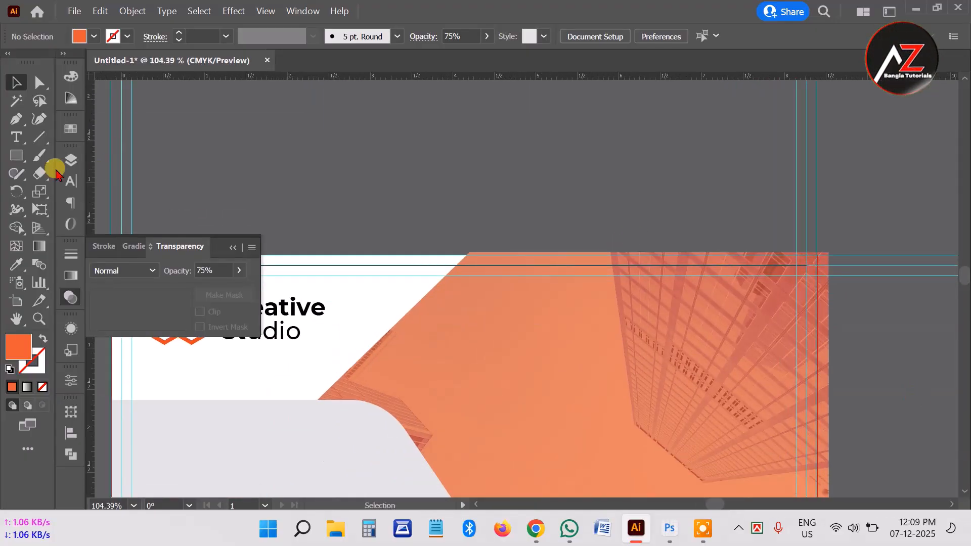
{"action": "left_click", "coordinate": [16, 137]}
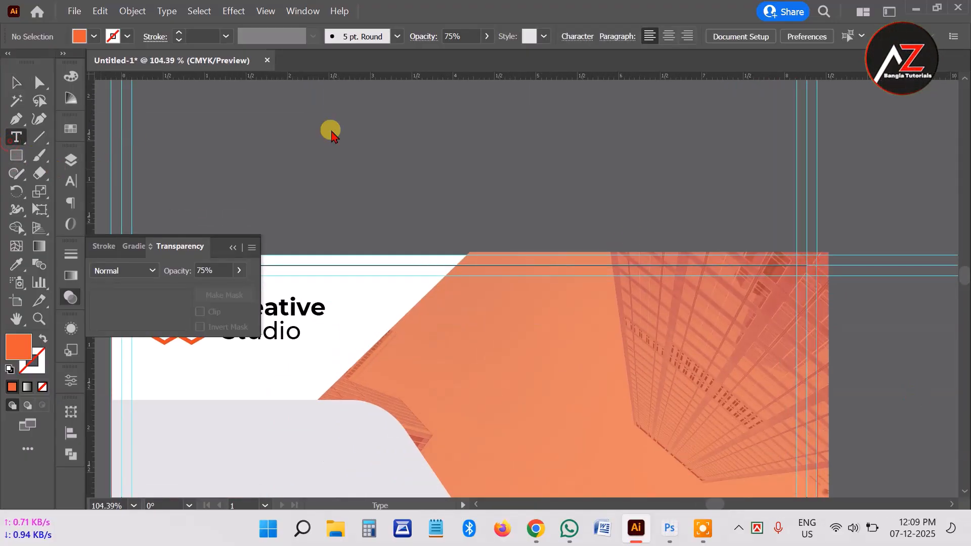
{"action": "left_click", "coordinate": [515, 150]}
{"action": "type", "text": "Contact us"}
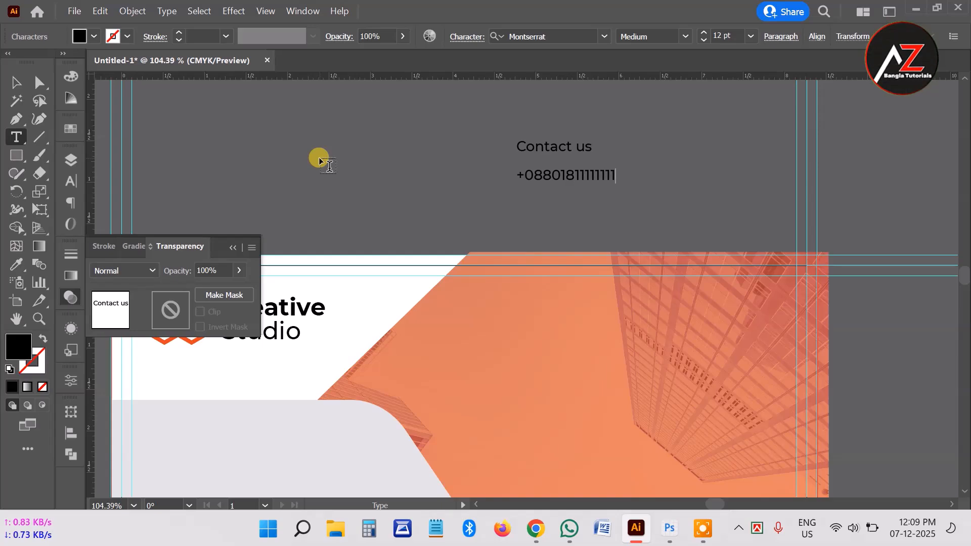
{"action": "left_click", "coordinate": [15, 82]}
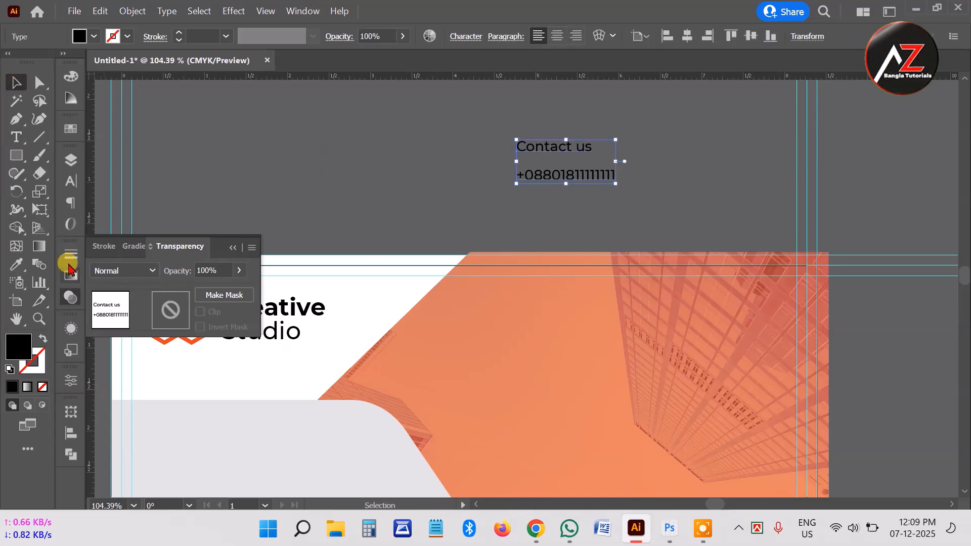
Step: Set the leading of the contact text to 14 pt
{"action": "left_click", "coordinate": [70, 185]}
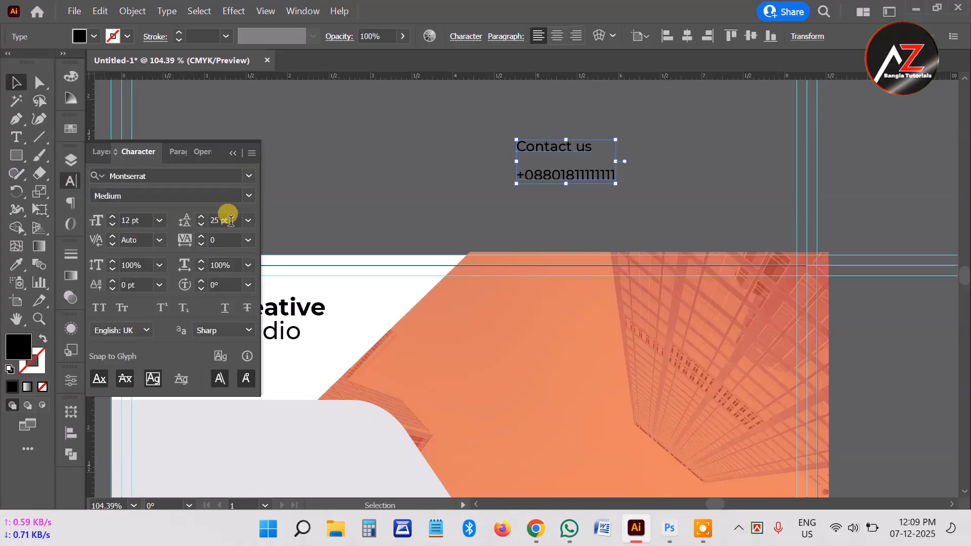
{"action": "left_click", "coordinate": [248, 220]}
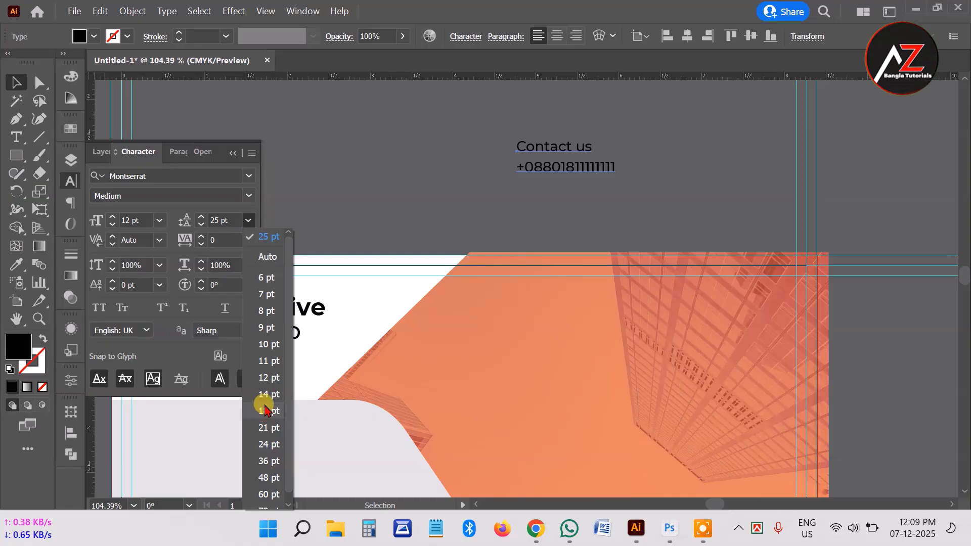
{"action": "left_click", "coordinate": [265, 395]}
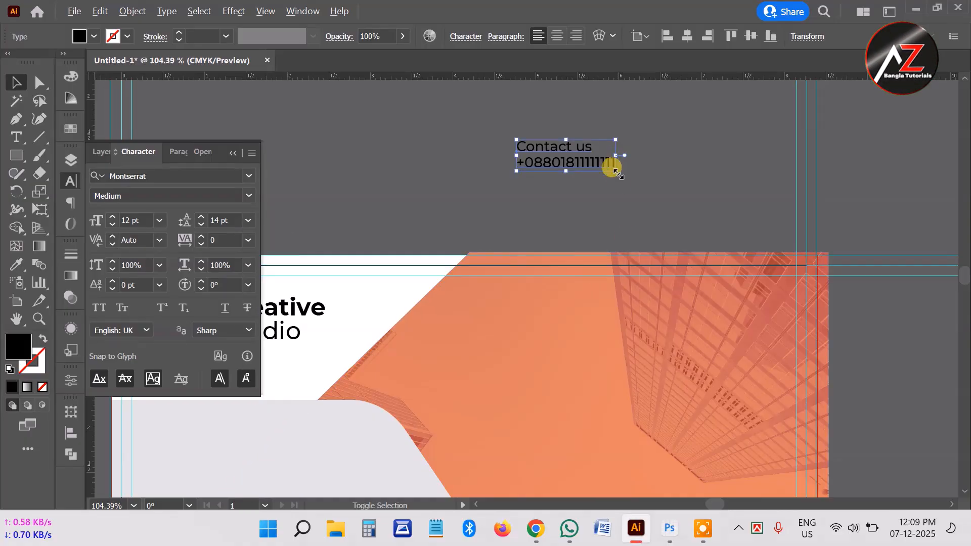
Step: Enlarge the contact text to about 26 pt and place it over the upper part of the orange header photo
{"action": "left_click_drag", "start_coordinate": [616, 172], "coordinate": [674, 382]}
{"action": "left_click_drag", "start_coordinate": [483, 363], "coordinate": [525, 363]}
{"action": "left_click_drag", "start_coordinate": [595, 378], "coordinate": [612, 358]}
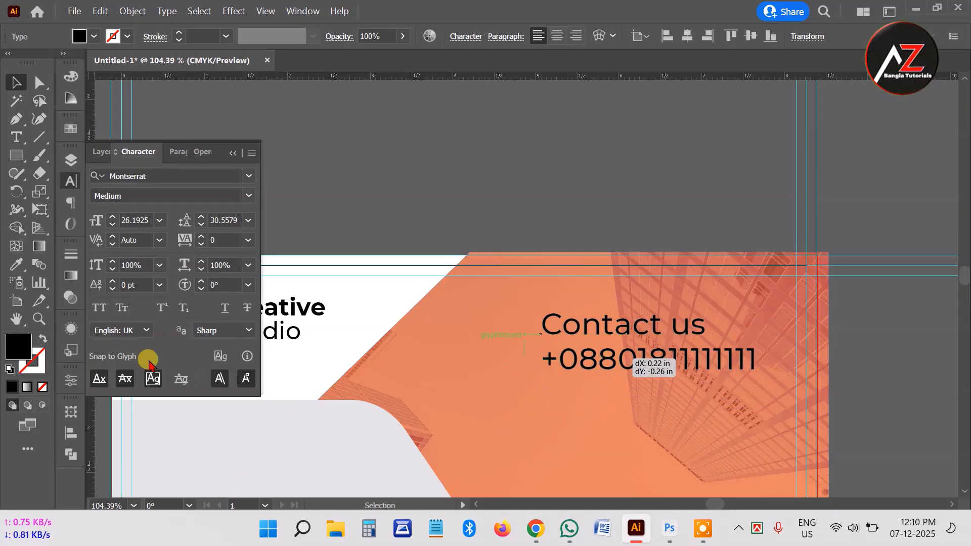
Step: Fill the contact text with white
{"action": "left_click", "coordinate": [71, 76]}
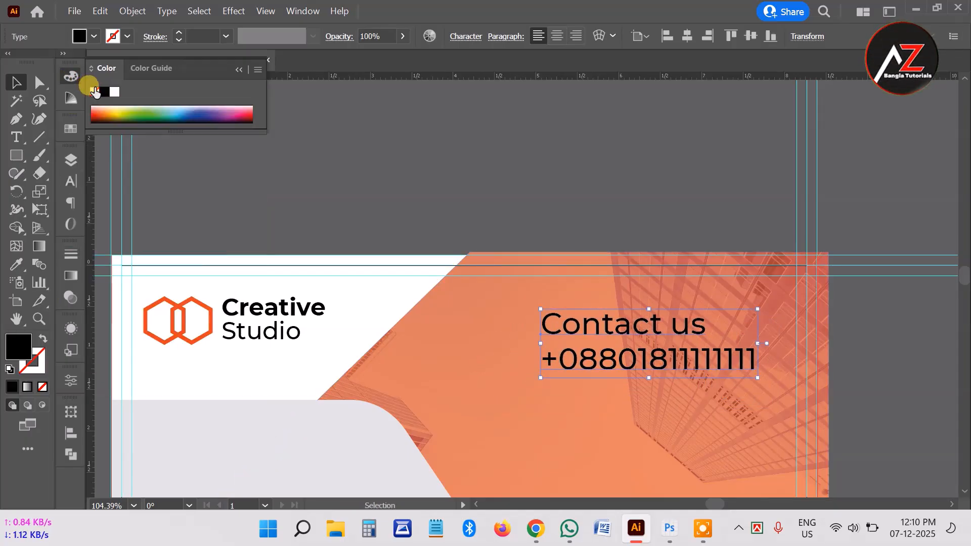
{"action": "left_click", "coordinate": [116, 92]}
{"action": "left_click", "coordinate": [657, 210]}
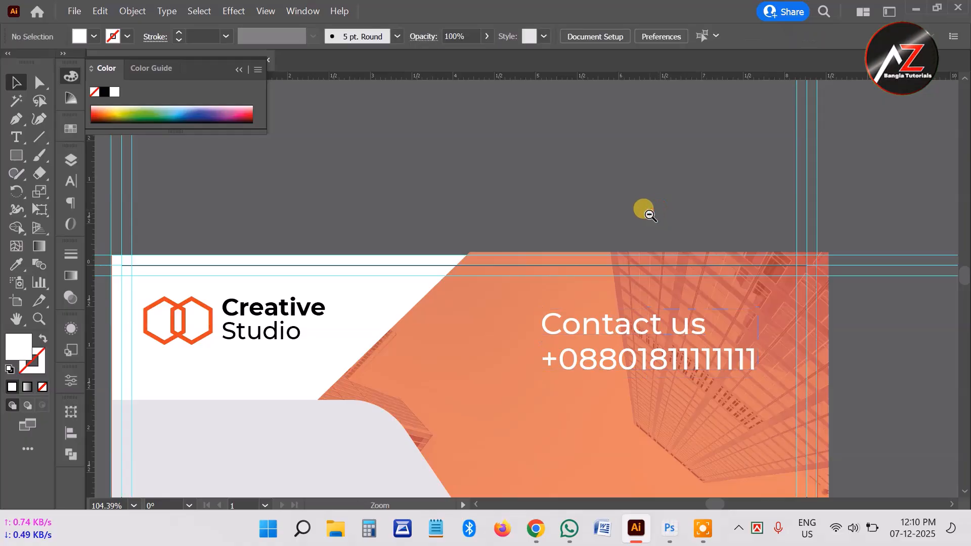
Step: Right-align the contact text and move it near the right margin of the header
{"action": "left_click_drag", "start_coordinate": [646, 211], "coordinate": [408, 296]}
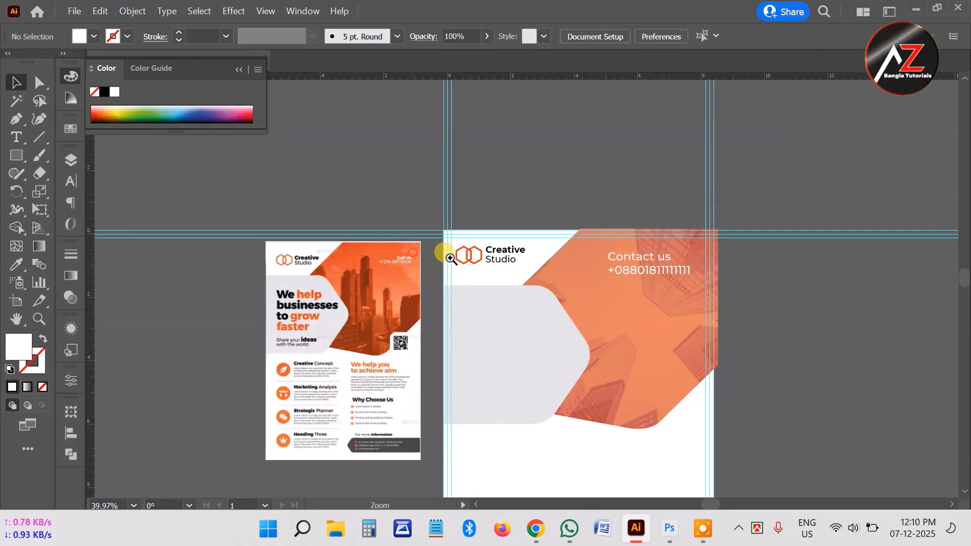
{"action": "left_click_drag", "start_coordinate": [415, 254], "coordinate": [518, 276]}
{"action": "left_click_drag", "start_coordinate": [622, 272], "coordinate": [433, 270]}
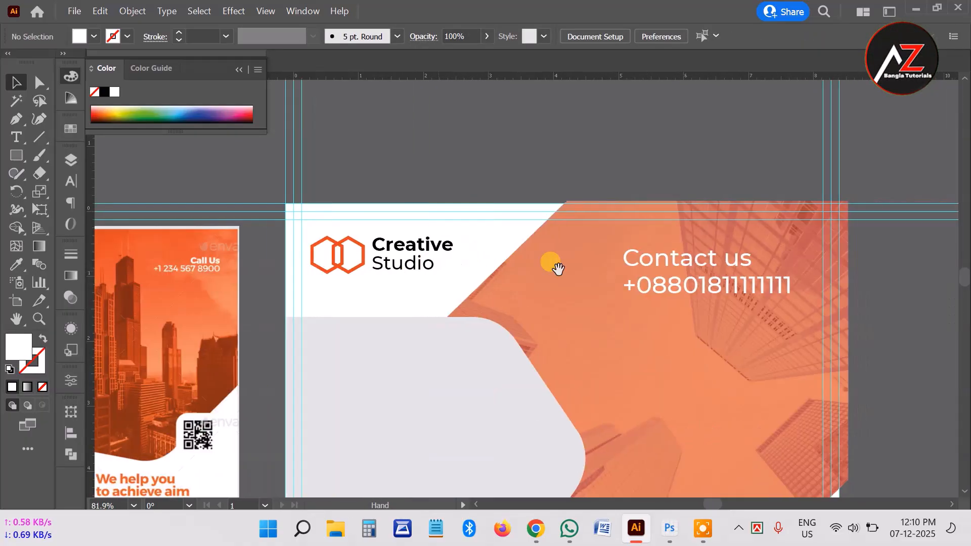
{"action": "left_click", "coordinate": [719, 283]}
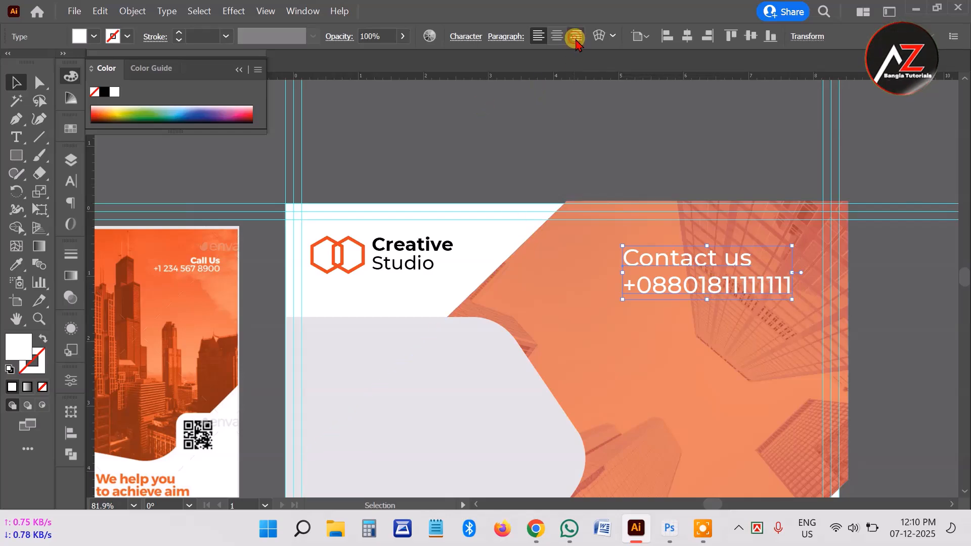
{"action": "left_click", "coordinate": [576, 37]}
{"action": "left_click_drag", "start_coordinate": [577, 287], "coordinate": [768, 291]}
Step: Change the first line of the contact text to "Call us"
{"action": "double_click", "coordinate": [716, 267]}
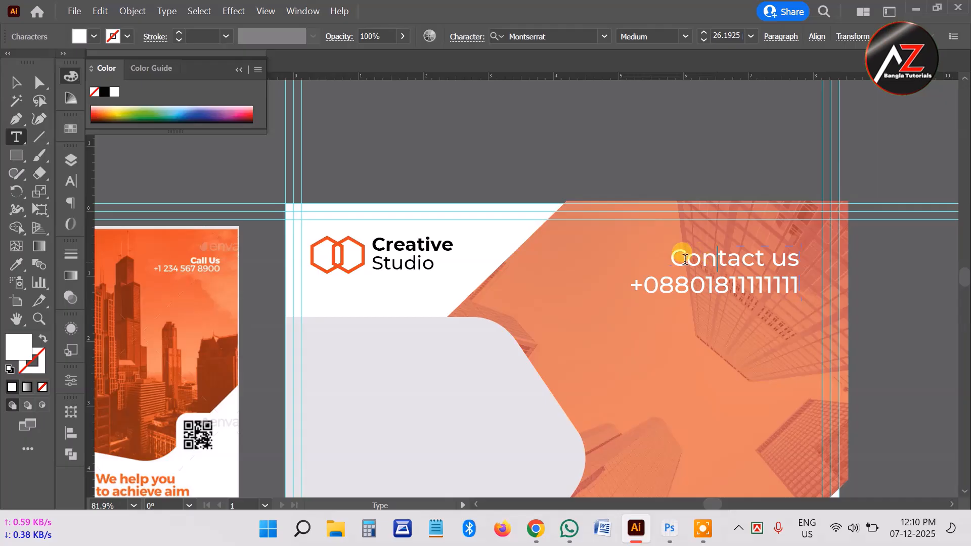
{"action": "left_click_drag", "start_coordinate": [687, 259], "coordinate": [752, 260]}
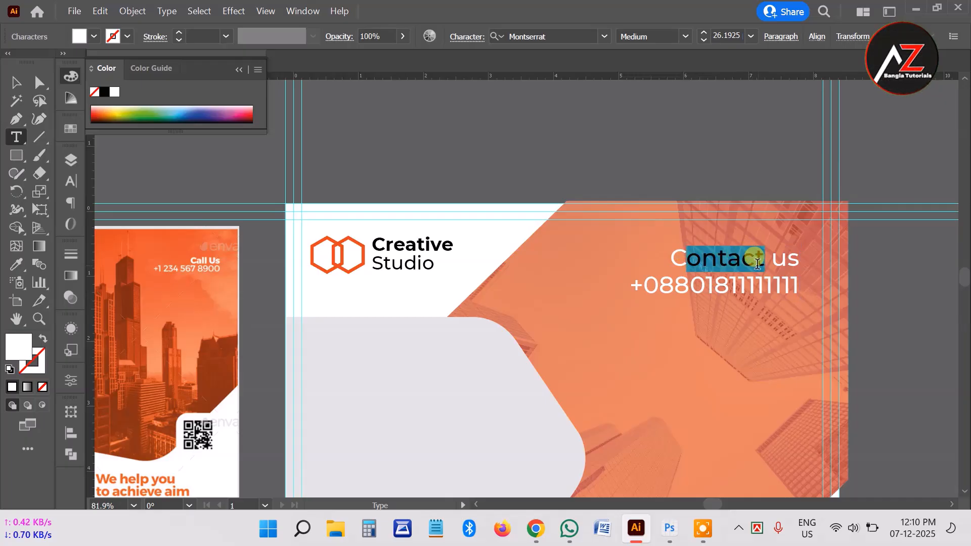
{"action": "type", "text": "all"}
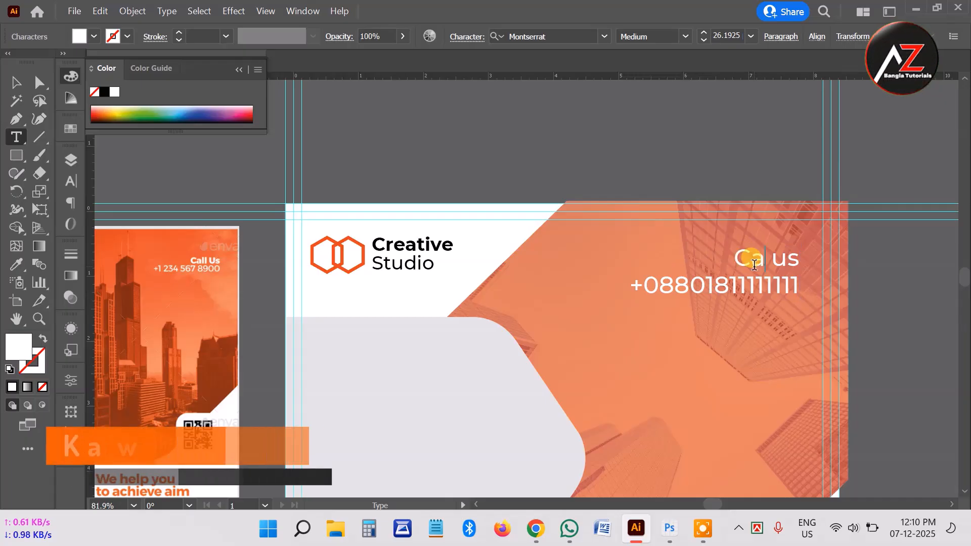
{"action": "left_click", "coordinate": [16, 82]}
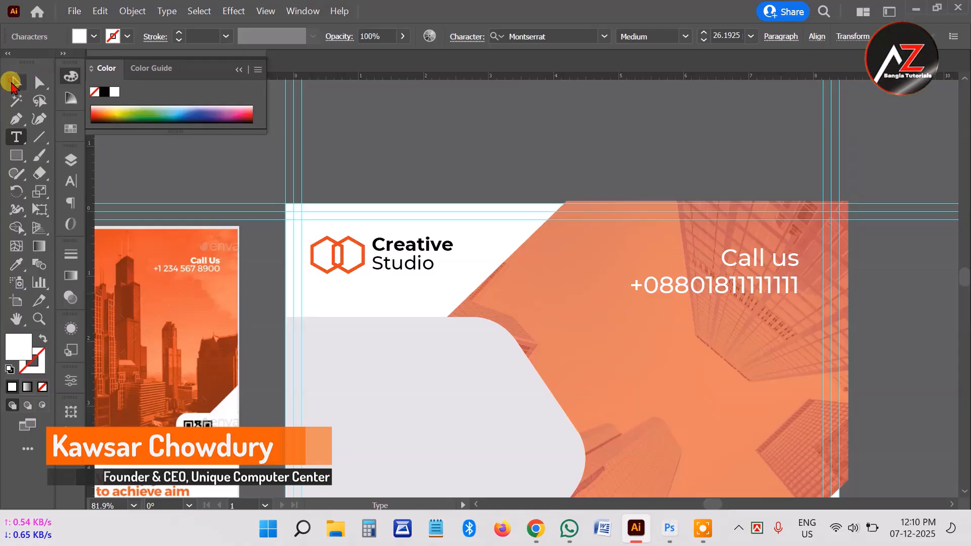
Step: Replace the digits after the plus sign in the second line with the placeholder phone number
{"action": "double_click", "coordinate": [689, 284]}
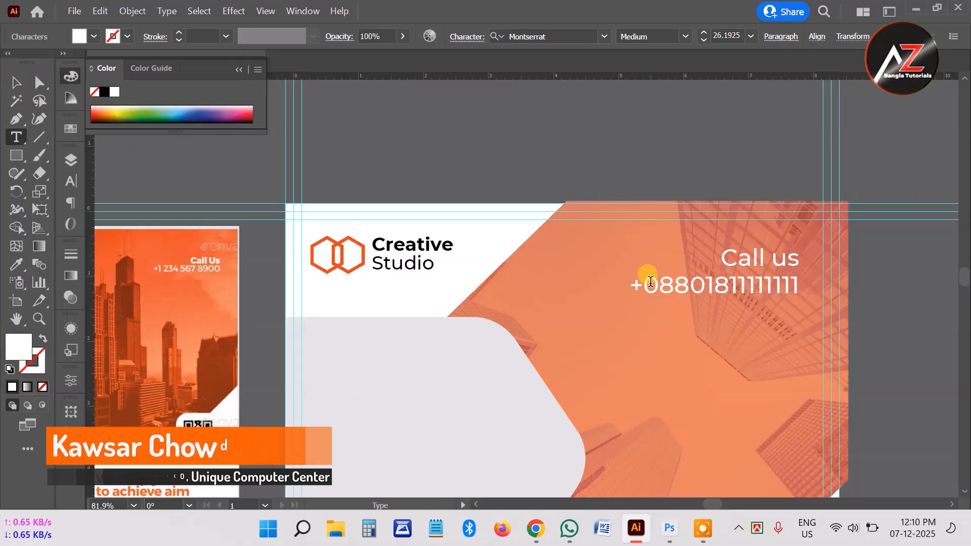
{"action": "left_click_drag", "start_coordinate": [645, 284], "coordinate": [795, 289]}
{"action": "type", "text": "12"}
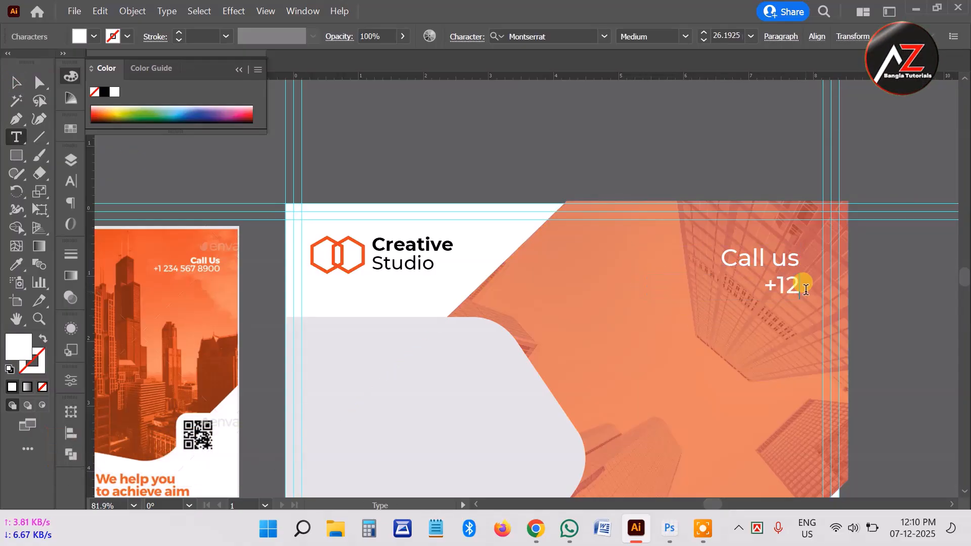
{"action": "type", "text": "34567890"}
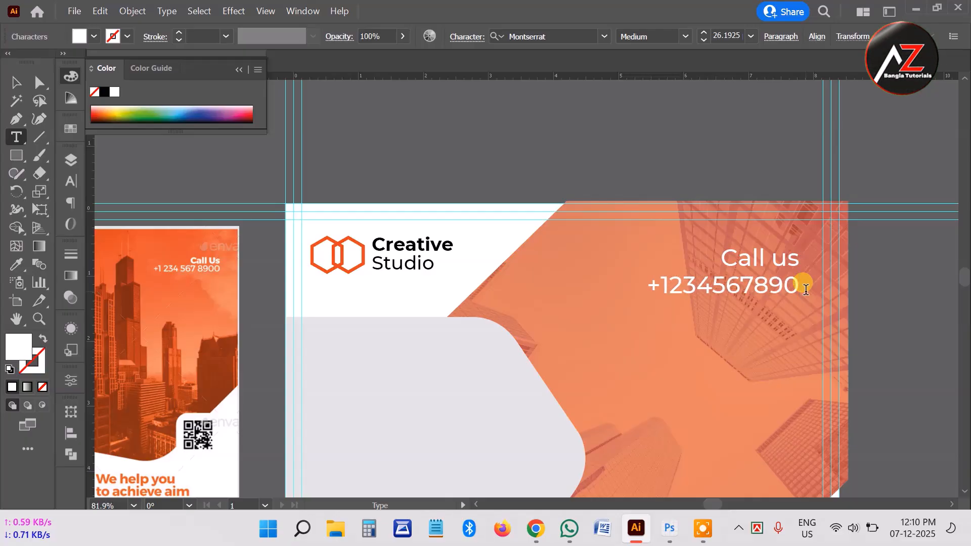
{"action": "left_click", "coordinate": [11, 81]}
{"action": "left_click", "coordinate": [494, 152]}
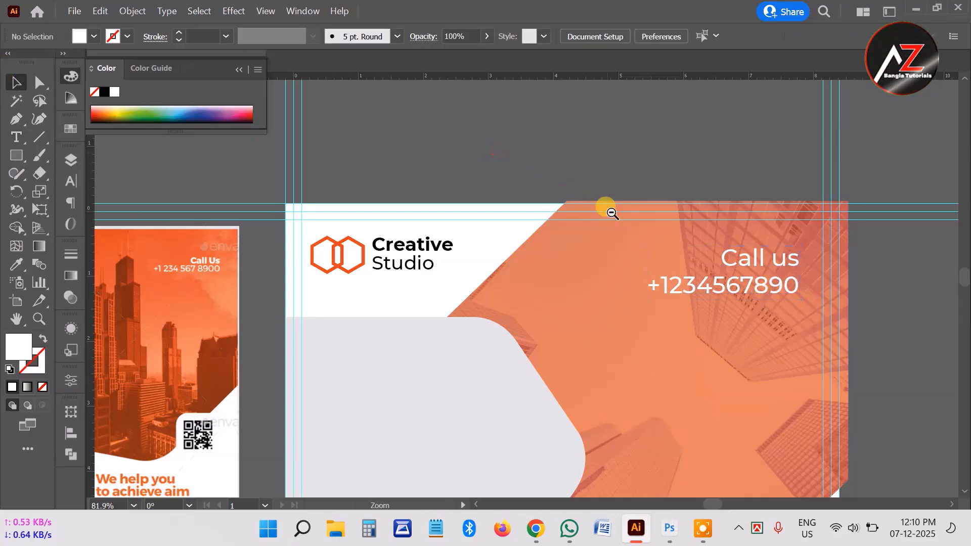
Step: Scale down the two-line contact text proportionally, keeping it near the header's right margin
{"action": "scroll", "coordinate": [604, 207], "scroll_direction": "down", "scroll_amount": 1}
{"action": "left_click", "coordinate": [663, 285]}
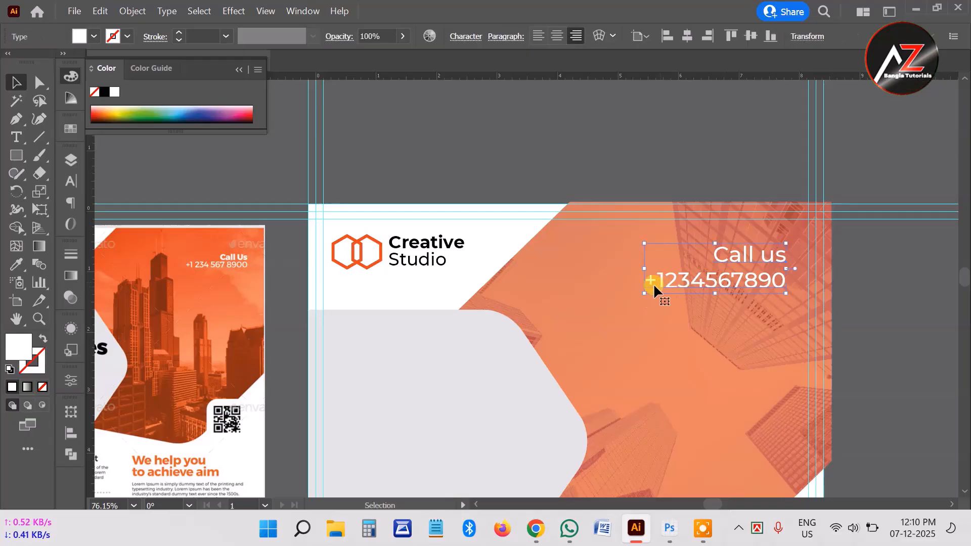
{"action": "left_click_drag", "start_coordinate": [644, 292], "coordinate": [678, 278]}
{"action": "left_click", "coordinate": [889, 269]}
{"action": "double_click", "coordinate": [763, 262]}
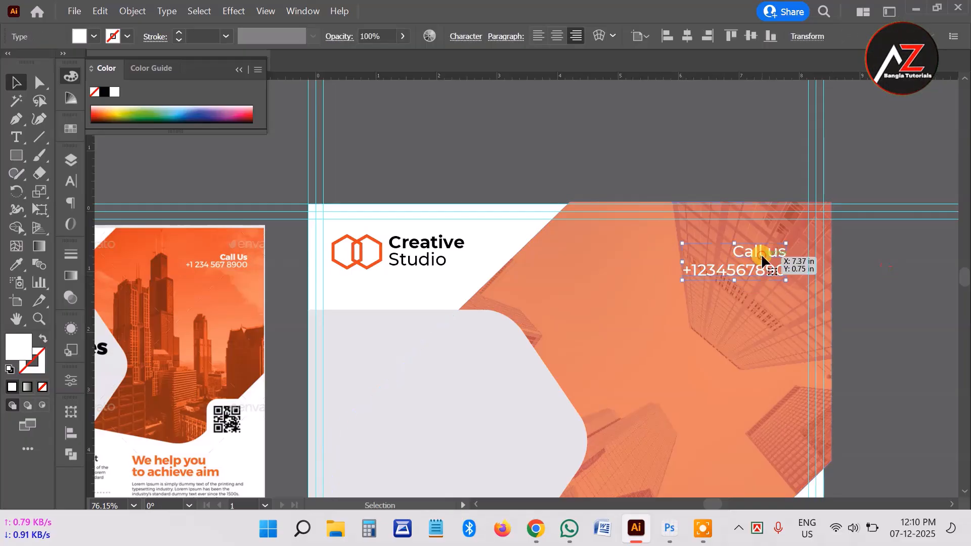
{"action": "key", "text": "Escape"}
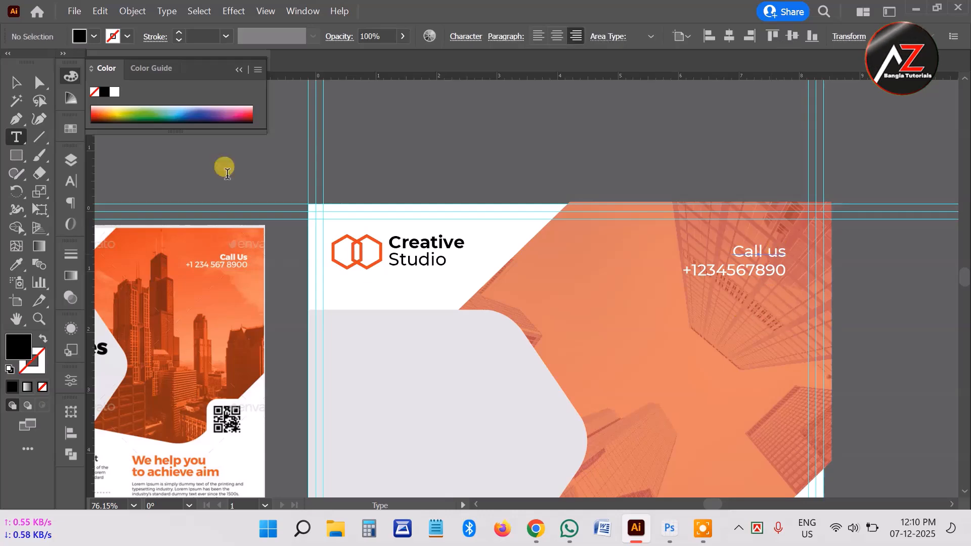
{"action": "left_click", "coordinate": [16, 83]}
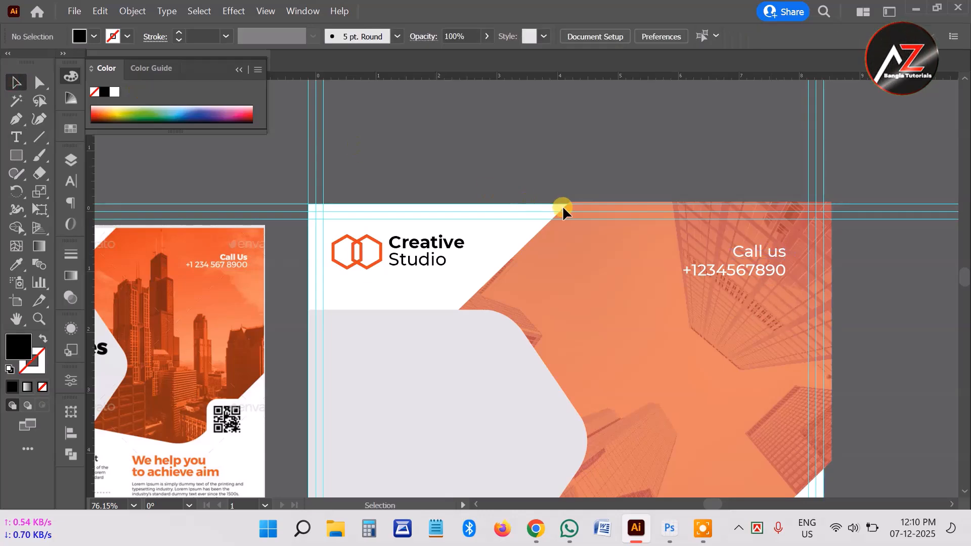
Step: Select the "Call us" line of the contact text and open its font style choices
{"action": "double_click", "coordinate": [753, 249]}
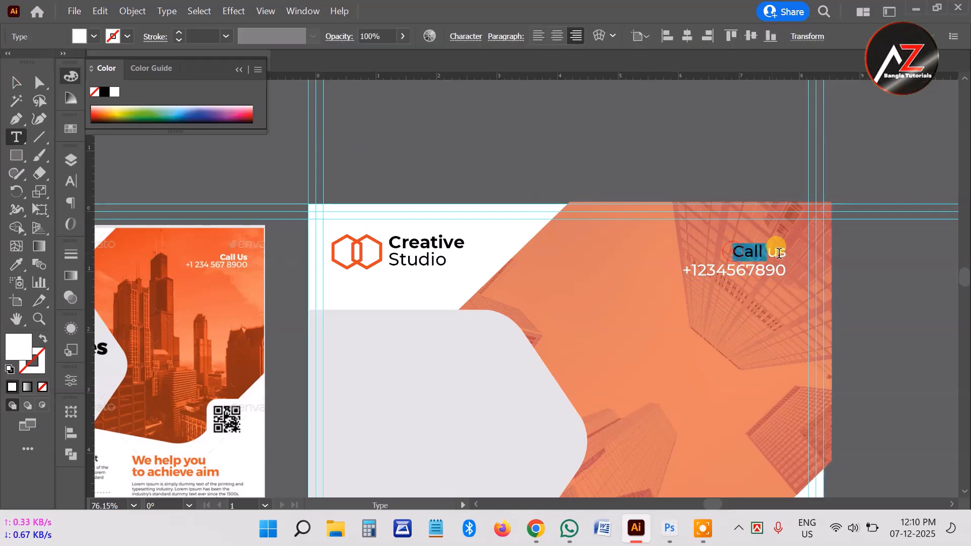
{"action": "left_click_drag", "start_coordinate": [735, 250], "coordinate": [786, 251]}
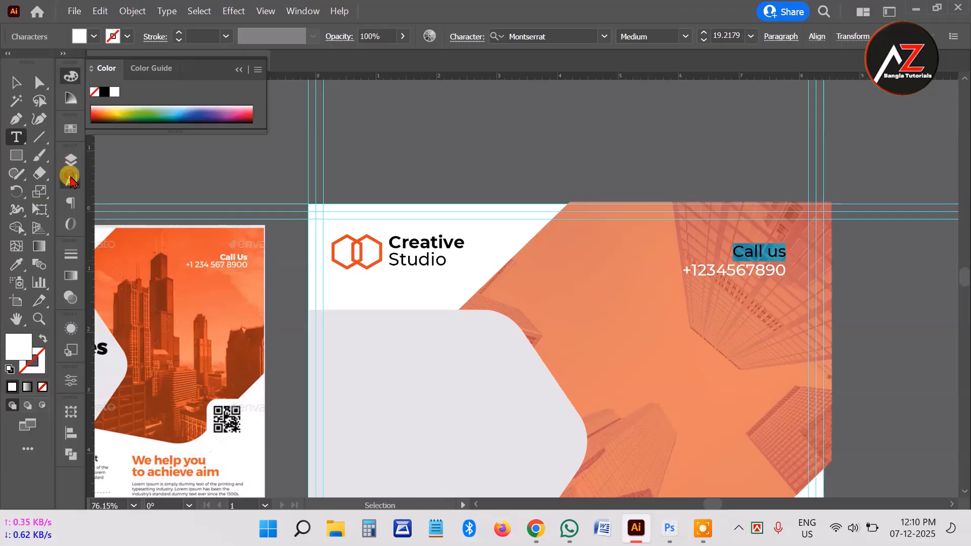
{"action": "left_click", "coordinate": [70, 178]}
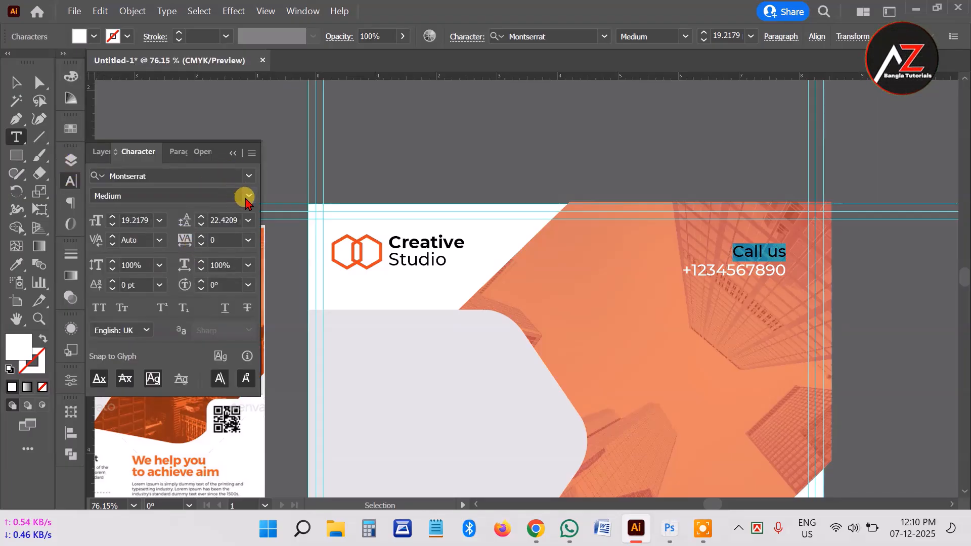
{"action": "left_click", "coordinate": [247, 197]}
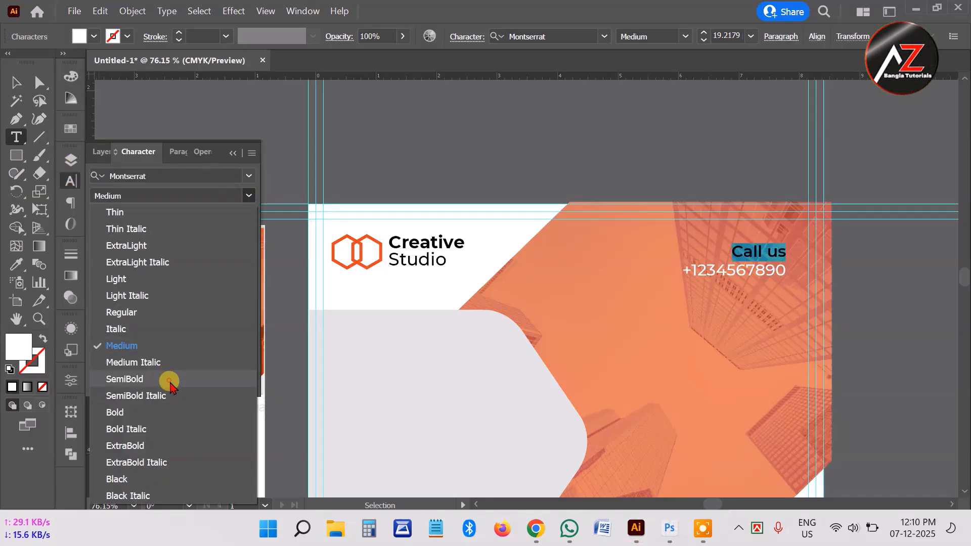
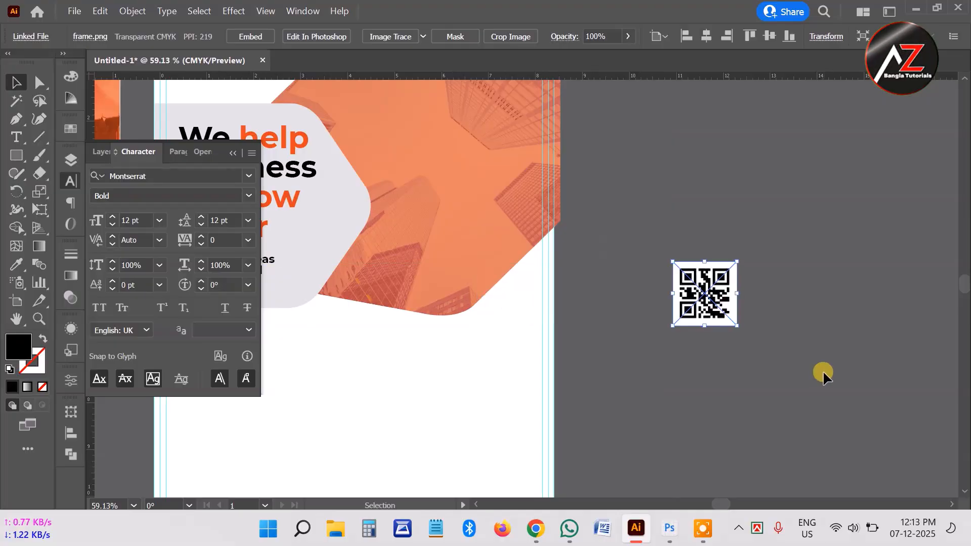
Step: Draw a square about 1.64 in wide around the QR code and slightly round its corners
{"action": "left_click", "coordinate": [16, 155]}
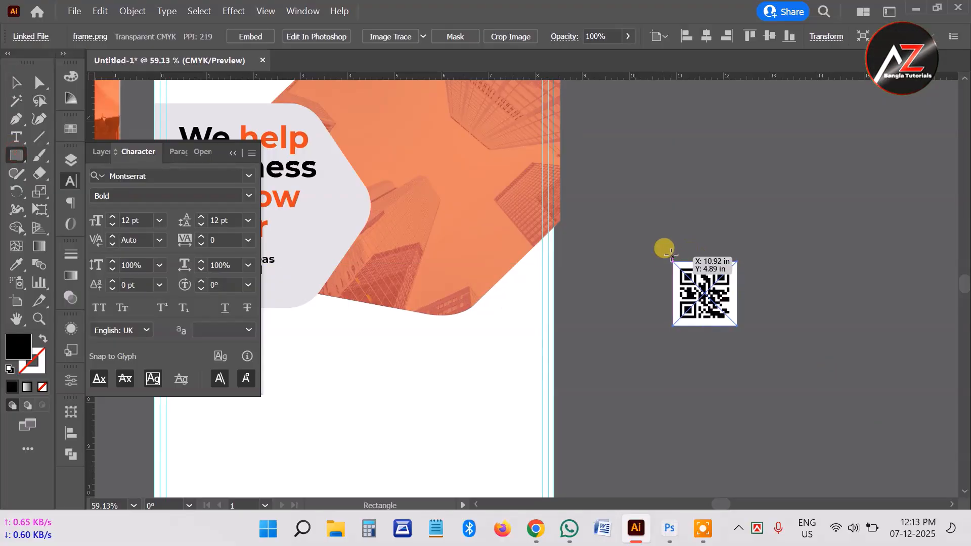
{"action": "left_click_drag", "start_coordinate": [668, 254], "coordinate": [757, 326]}
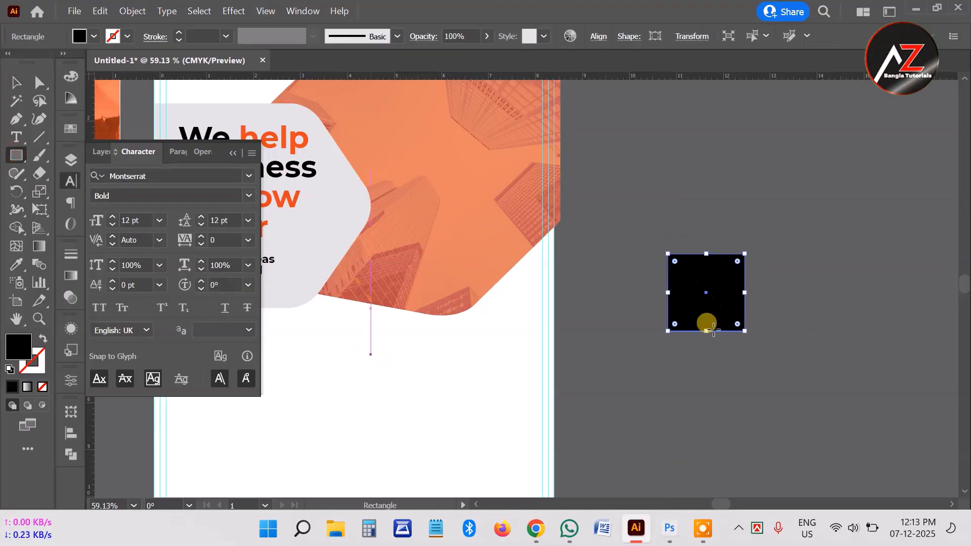
{"action": "left_click_drag", "start_coordinate": [675, 257], "coordinate": [675, 268]}
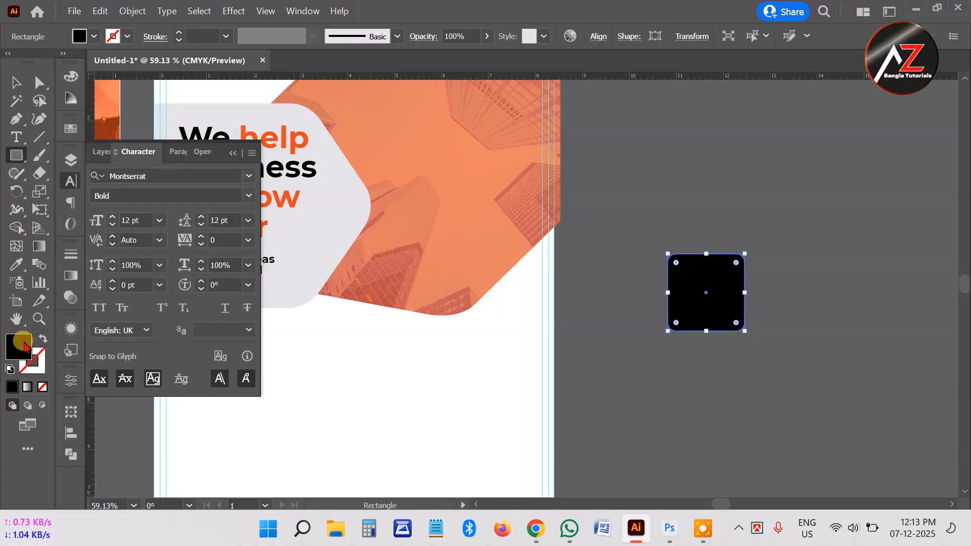
Step: Fill the rounded square with white
{"action": "left_click", "coordinate": [68, 157]}
{"action": "left_click", "coordinate": [71, 76]}
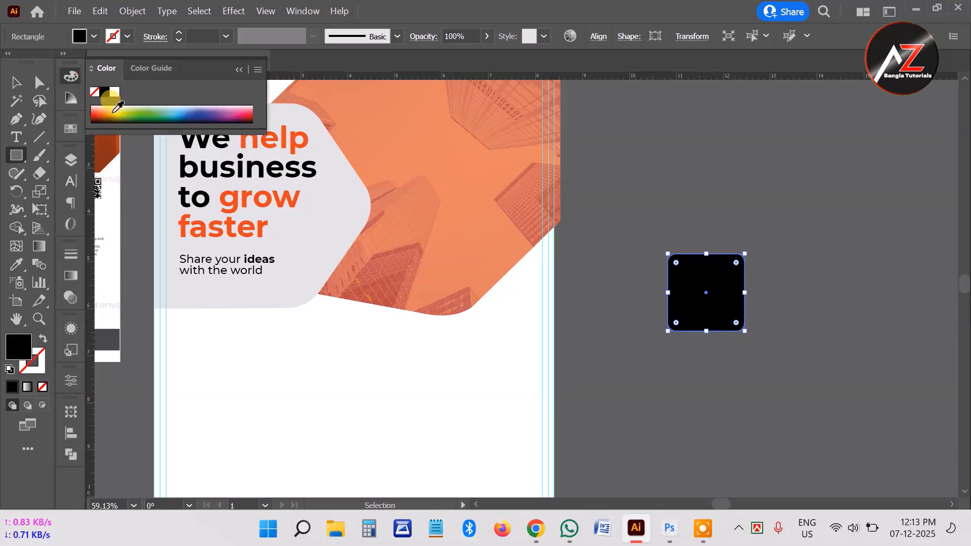
{"action": "left_click", "coordinate": [111, 95]}
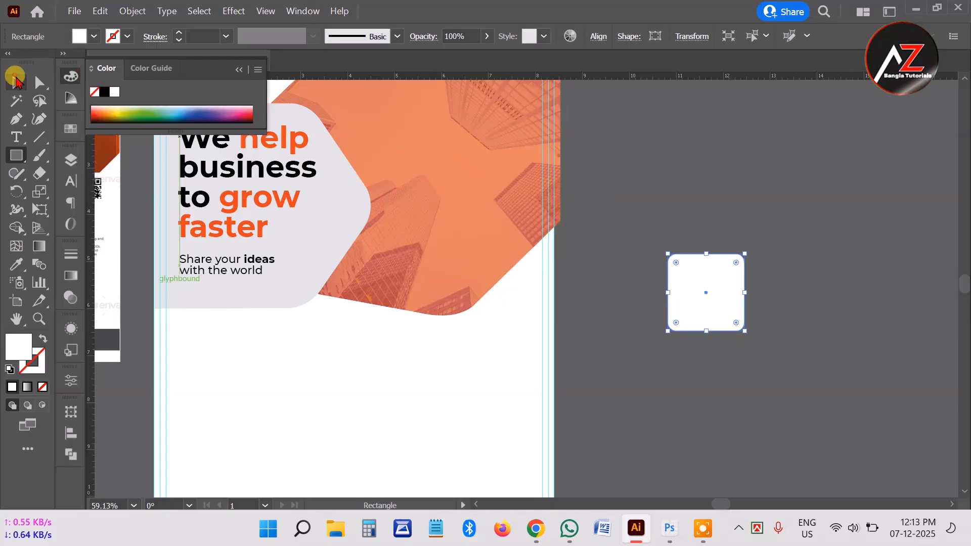
Step: Centre the QR code in front of the white rounded square and enlarge the code to about 1.48 in
{"action": "left_click", "coordinate": [16, 82]}
{"action": "left_click", "coordinate": [723, 249]}
{"action": "left_click", "coordinate": [713, 276]}
{"action": "left_click_drag", "start_coordinate": [706, 278], "coordinate": [741, 283]}
{"action": "left_click", "coordinate": [683, 310]}
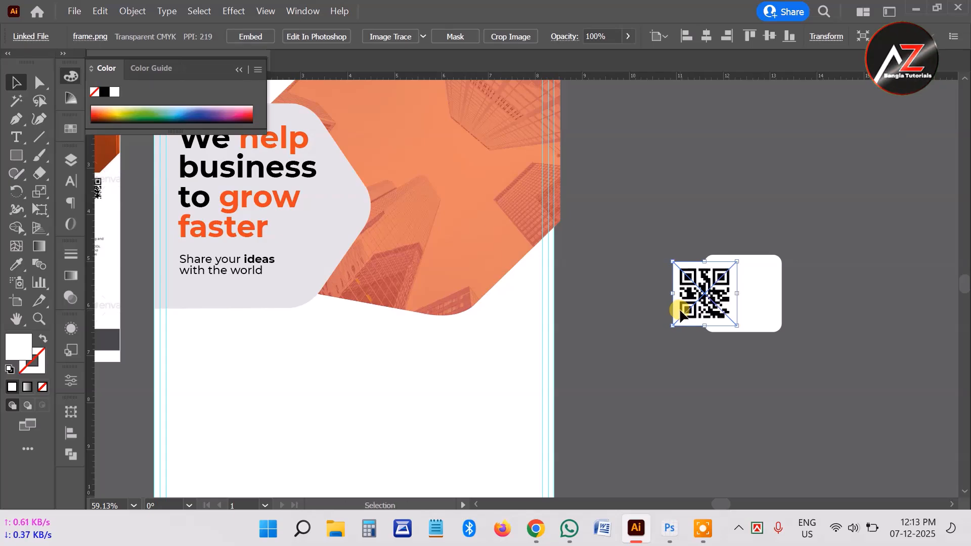
{"action": "left_click_drag", "start_coordinate": [694, 293], "coordinate": [734, 293]}
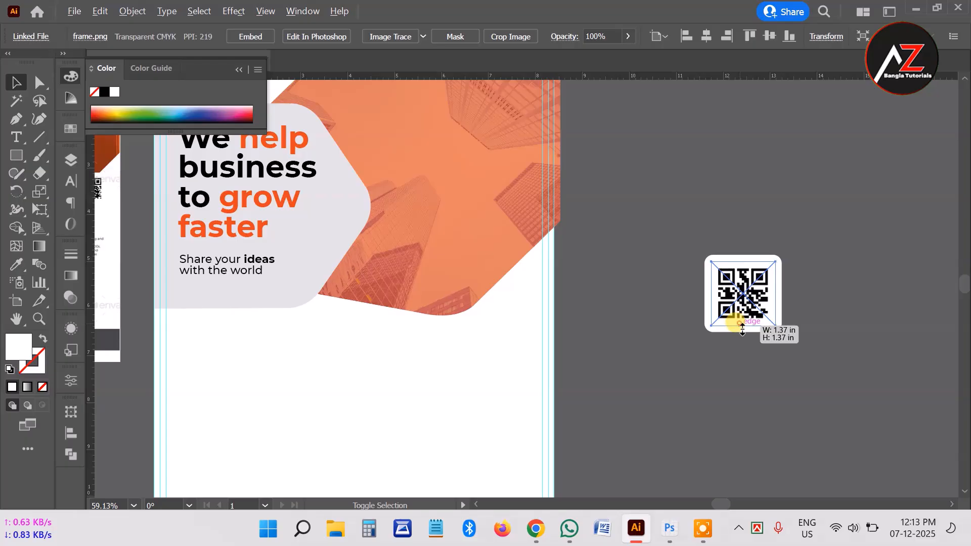
{"action": "left_click_drag", "start_coordinate": [743, 330], "coordinate": [742, 332]}
Step: Group the QR code with its white square and place the group over the lower-right cut edge of the header photo
{"action": "left_click_drag", "start_coordinate": [822, 263], "coordinate": [696, 327]}
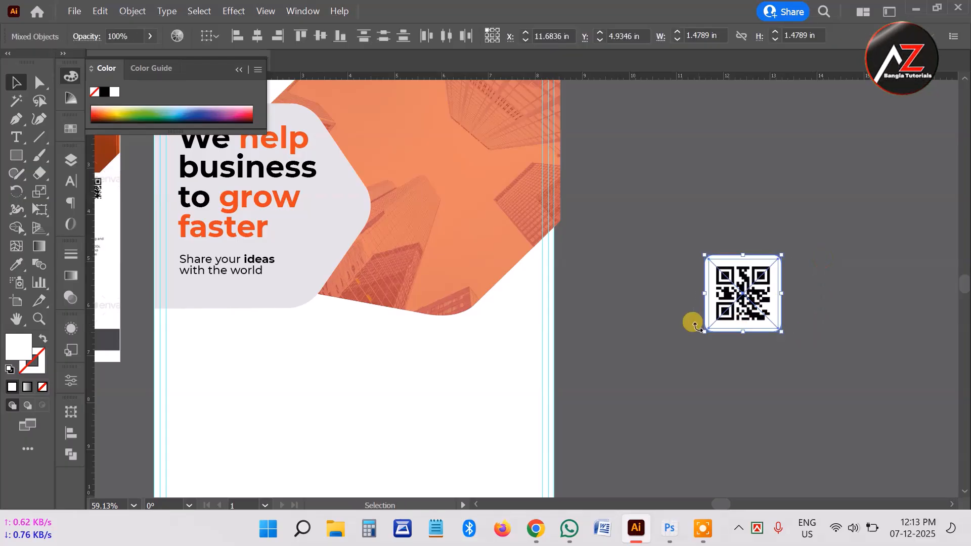
{"action": "key", "text": "ctrl+g"}
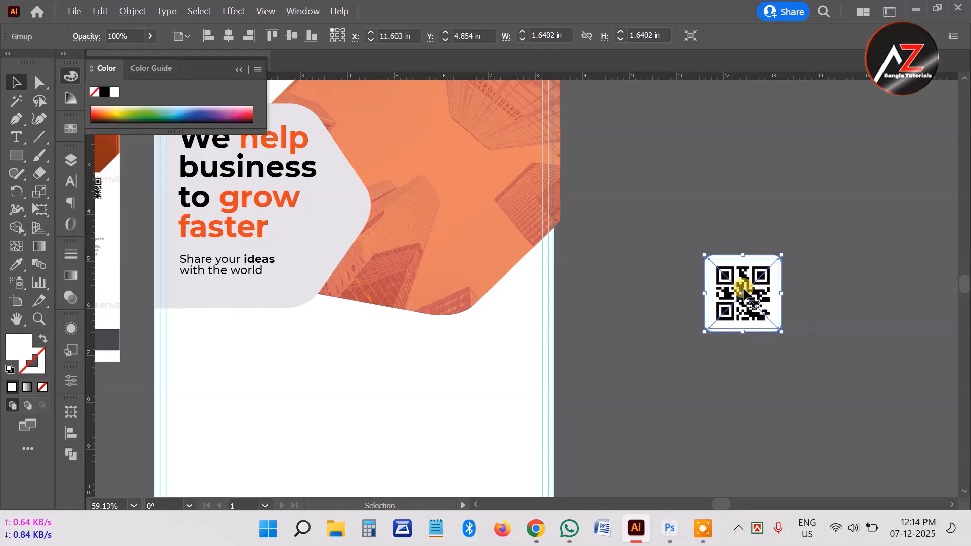
{"action": "left_click_drag", "start_coordinate": [742, 282], "coordinate": [500, 306]}
{"action": "left_click", "coordinate": [776, 351]}
Step: Examine the service icons and text blocks in the lower half of the reference flyer
{"action": "key", "text": "space"}
{"action": "left_click_drag", "start_coordinate": [373, 403], "coordinate": [635, 420]}
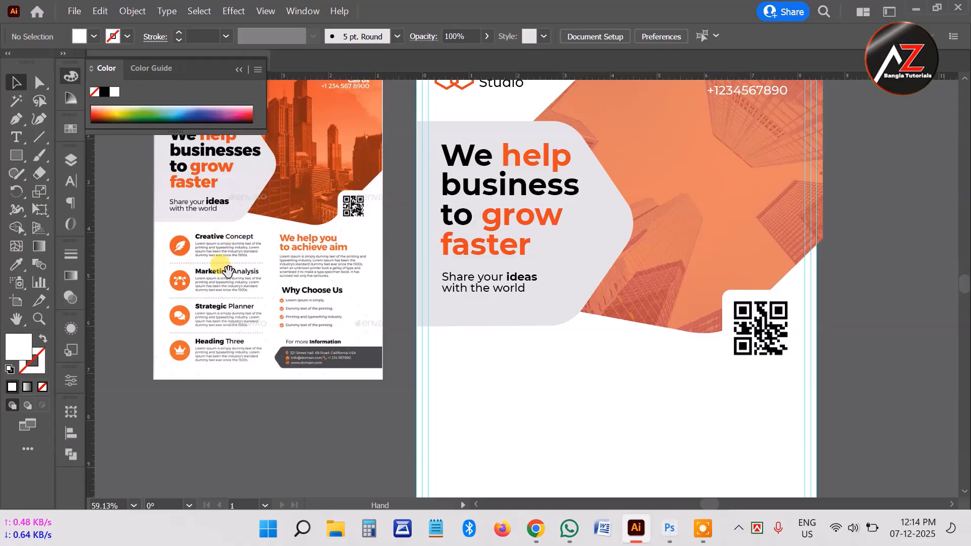
{"action": "left_click_drag", "start_coordinate": [212, 286], "coordinate": [301, 290]}
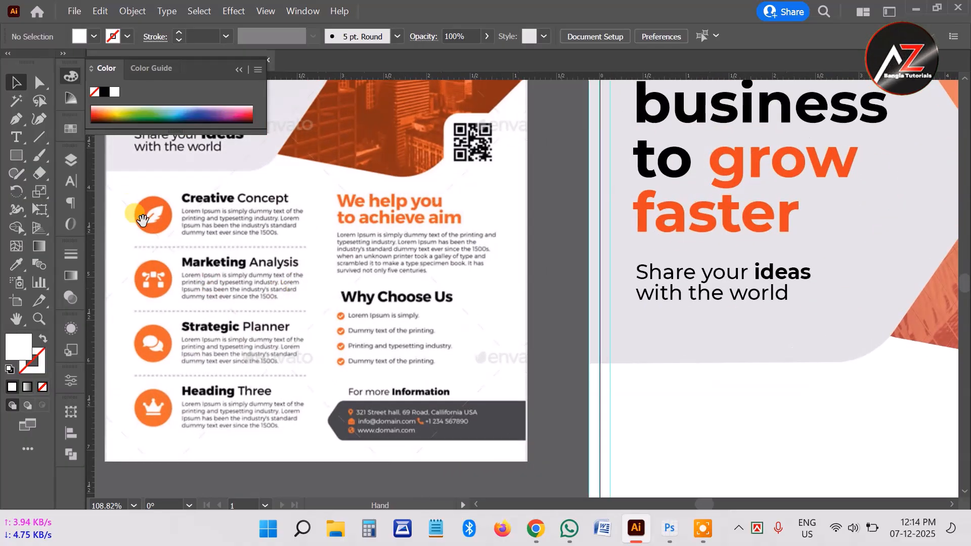
{"action": "left_click_drag", "start_coordinate": [323, 348], "coordinate": [295, 280]}
{"action": "left_click_drag", "start_coordinate": [348, 315], "coordinate": [438, 450]}
{"action": "left_click_drag", "start_coordinate": [372, 358], "coordinate": [407, 345]}
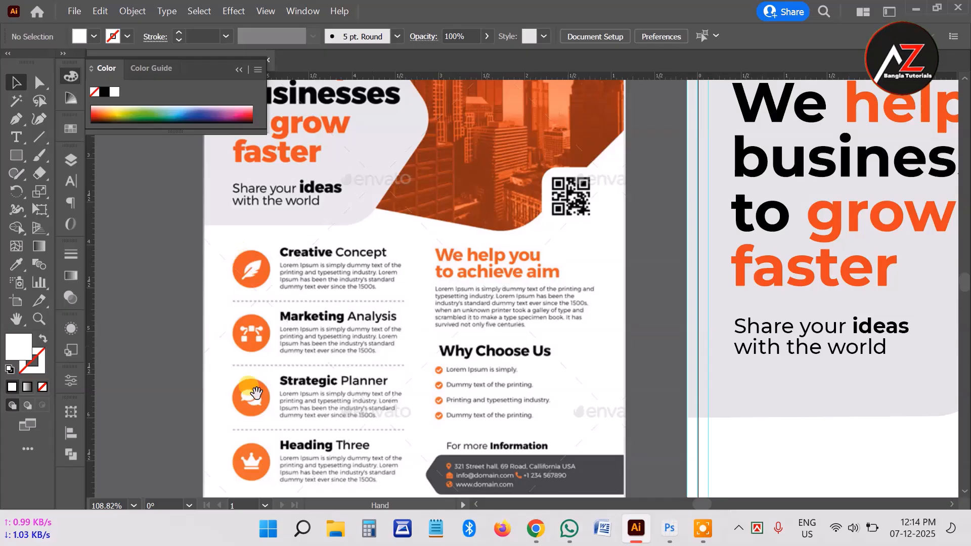
{"action": "left_click_drag", "start_coordinate": [257, 394], "coordinate": [268, 316]}
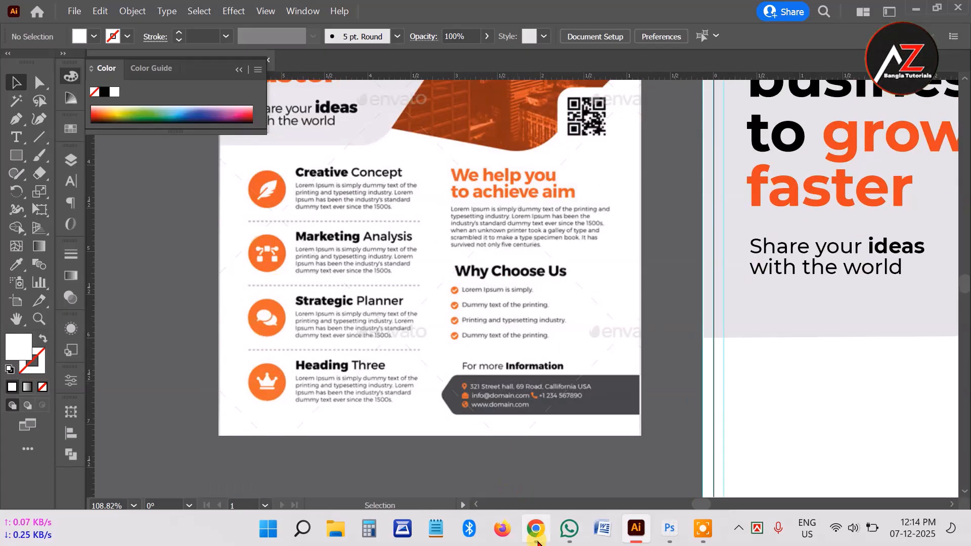
Step: Switch to Chrome and search the web for "iconfinder"
{"action": "left_click", "coordinate": [536, 528]}
{"action": "left_click", "coordinate": [377, 41]}
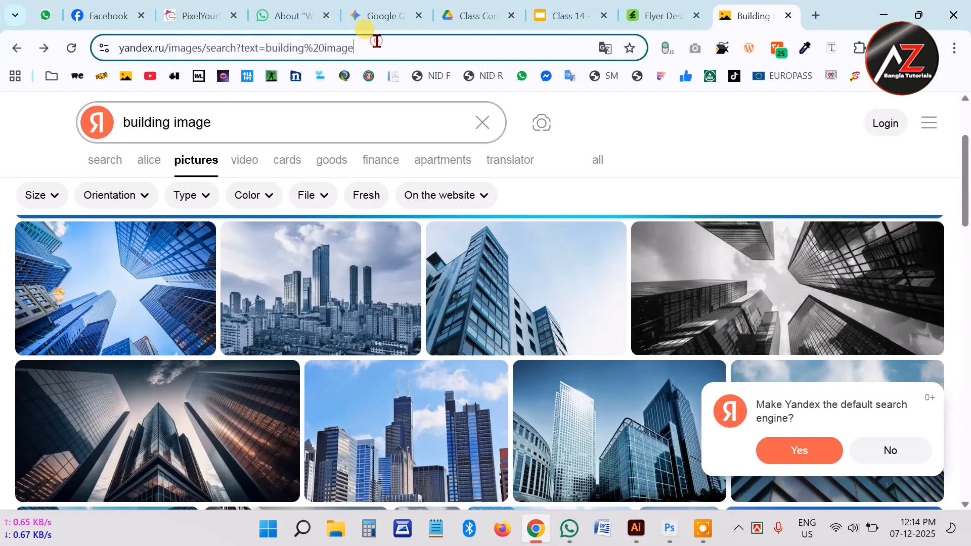
{"action": "type", "text": "i"}
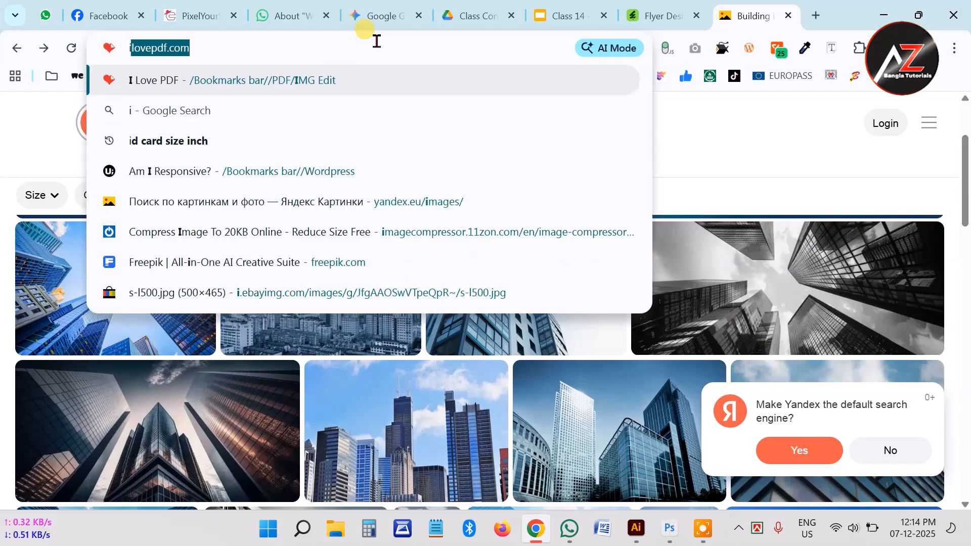
{"action": "type", "text": "con"}
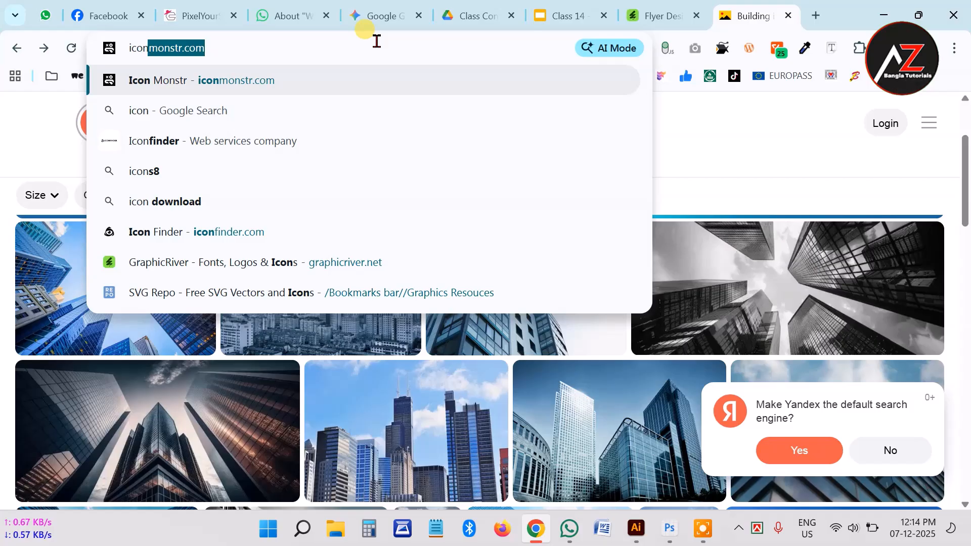
{"action": "type", "text": "finder"}
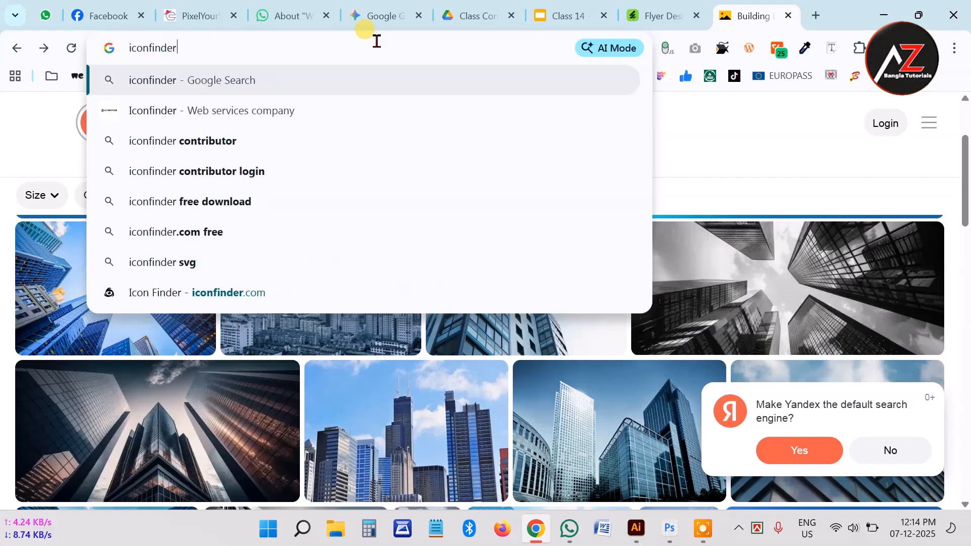
{"action": "key", "text": "Return"}
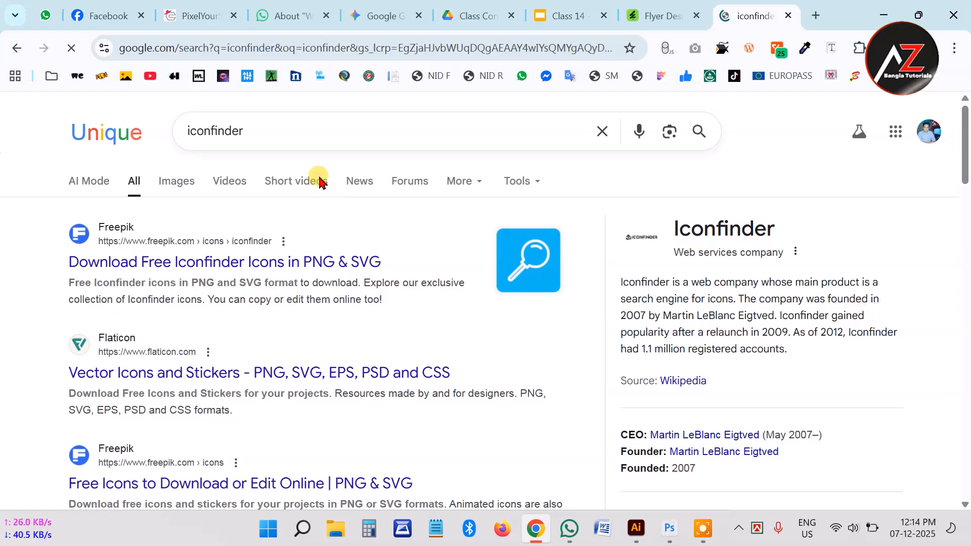
Step: Open the "Free icons on Iconfinder" search result
{"action": "scroll", "coordinate": [265, 331], "scroll_direction": "down", "scroll_amount": 5}
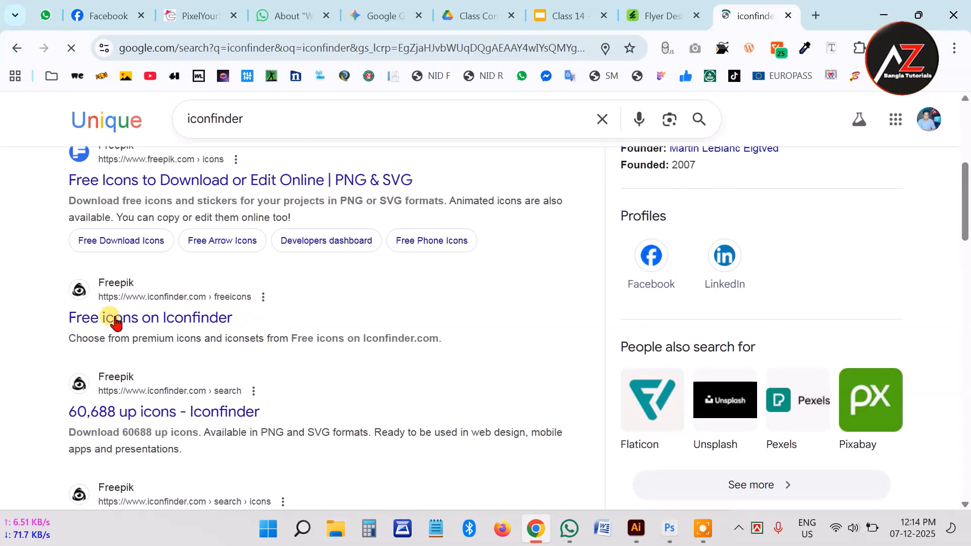
{"action": "scroll", "coordinate": [180, 420], "scroll_direction": "down", "scroll_amount": 1}
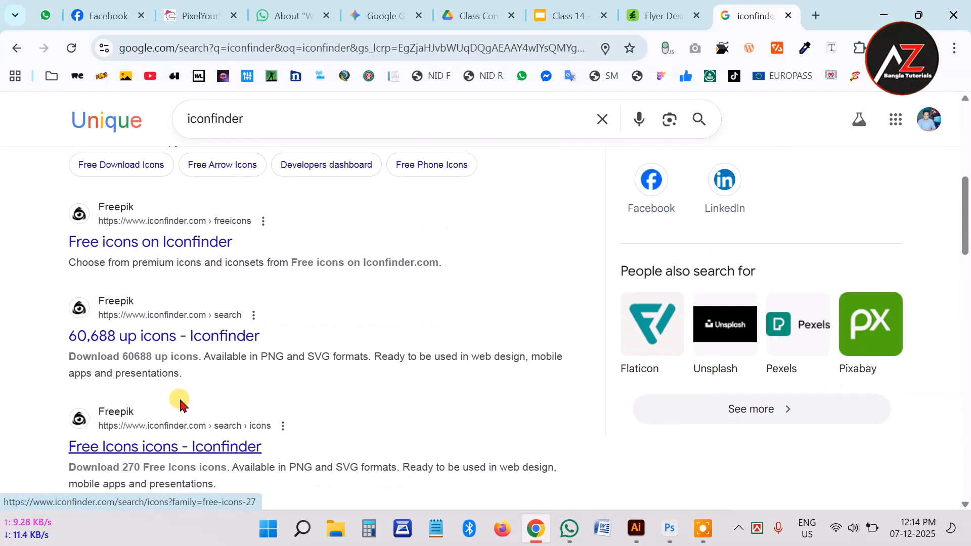
{"action": "left_click", "coordinate": [189, 245]}
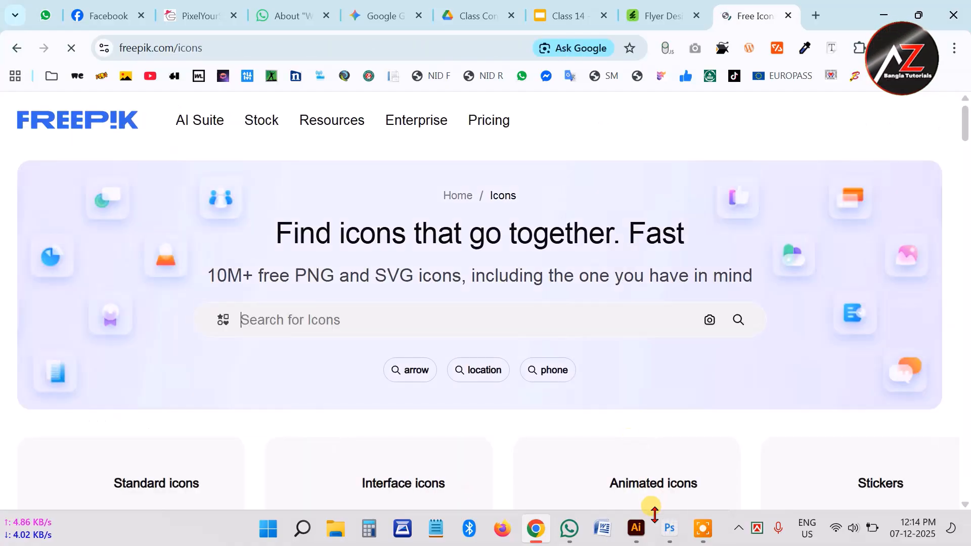
Step: Switch to Illustrator to check the reference flyer's service icons, and return to Chrome
{"action": "left_click", "coordinate": [636, 529]}
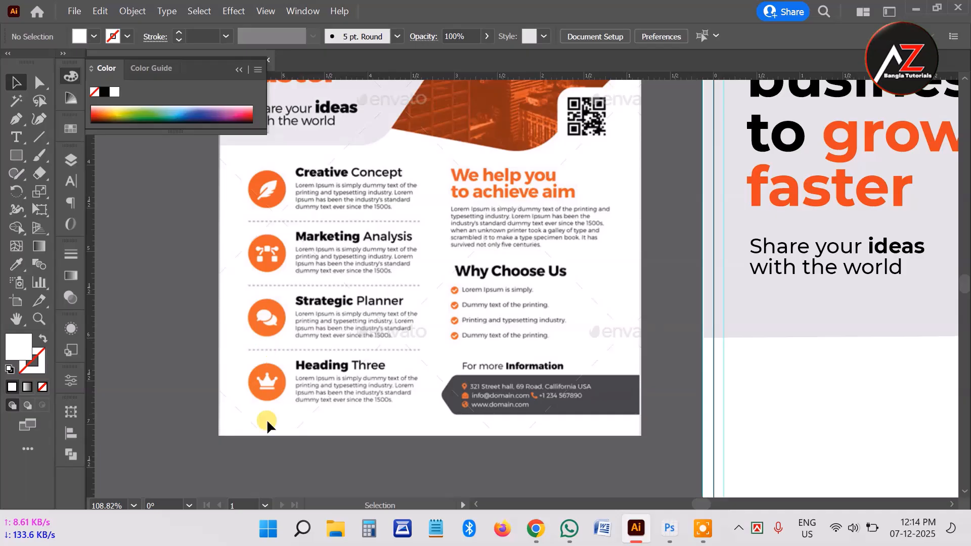
{"action": "scroll", "coordinate": [279, 341], "scroll_direction": "up", "scroll_amount": 1}
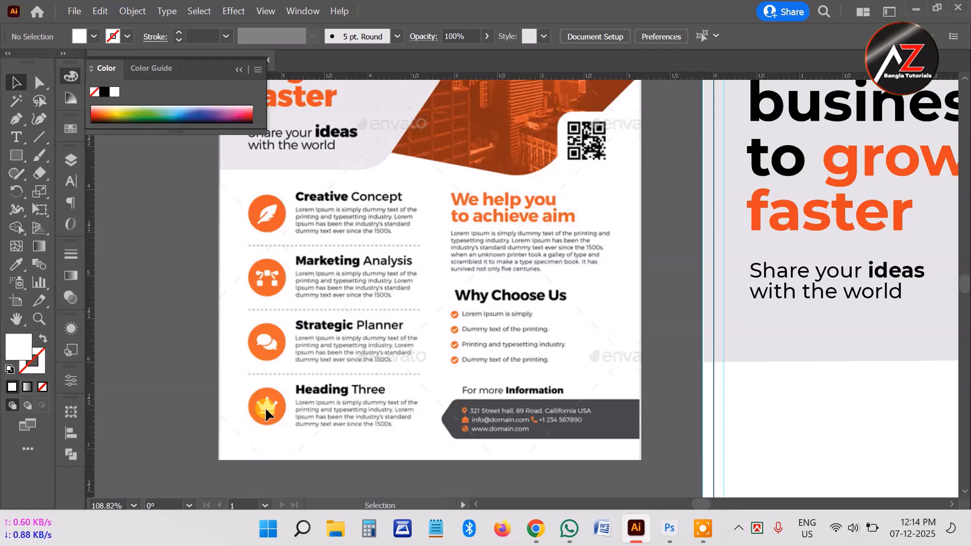
{"action": "left_click", "coordinate": [536, 529]}
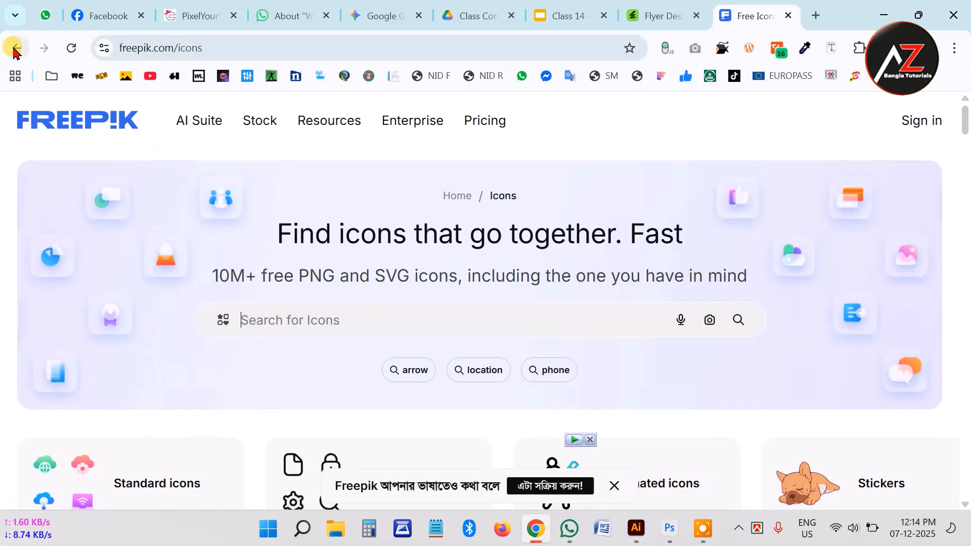
Step: Return to the "iconfinder" web search results and look through the other icon sites listed
{"action": "left_click", "coordinate": [13, 50]}
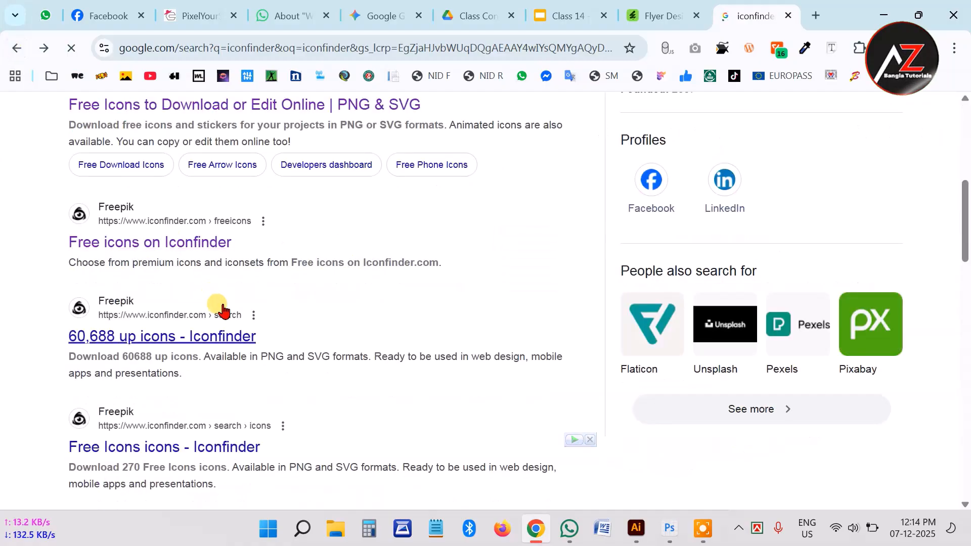
{"action": "scroll", "coordinate": [225, 354], "scroll_direction": "down", "scroll_amount": 2}
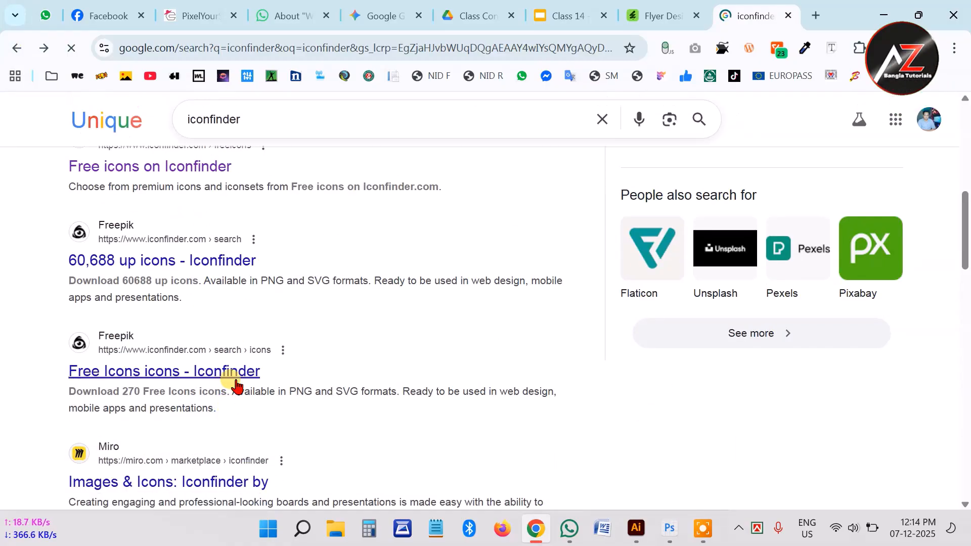
{"action": "scroll", "coordinate": [235, 386], "scroll_direction": "down", "scroll_amount": 4}
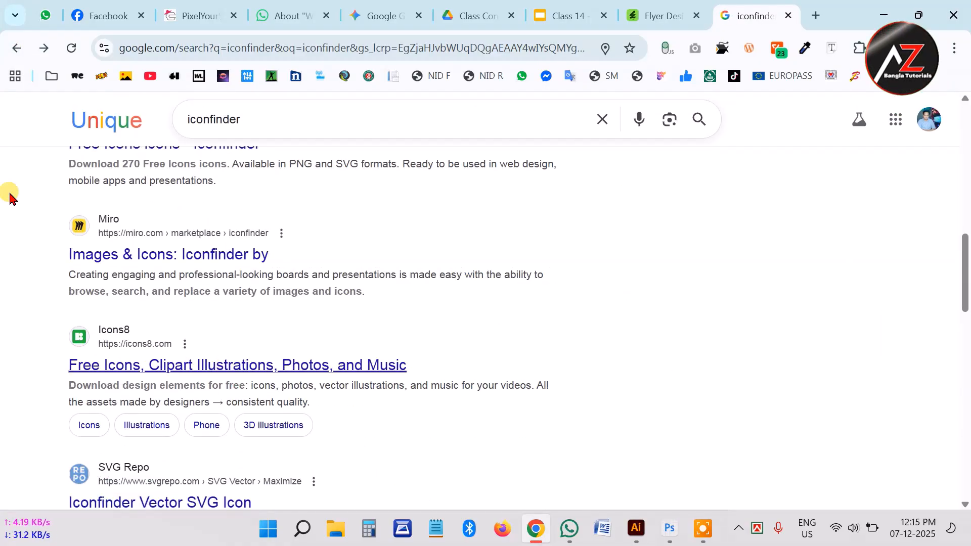
Step: Search the web for "inconmonster" and open the iconmonstr home page from the results
{"action": "left_click", "coordinate": [333, 48]}
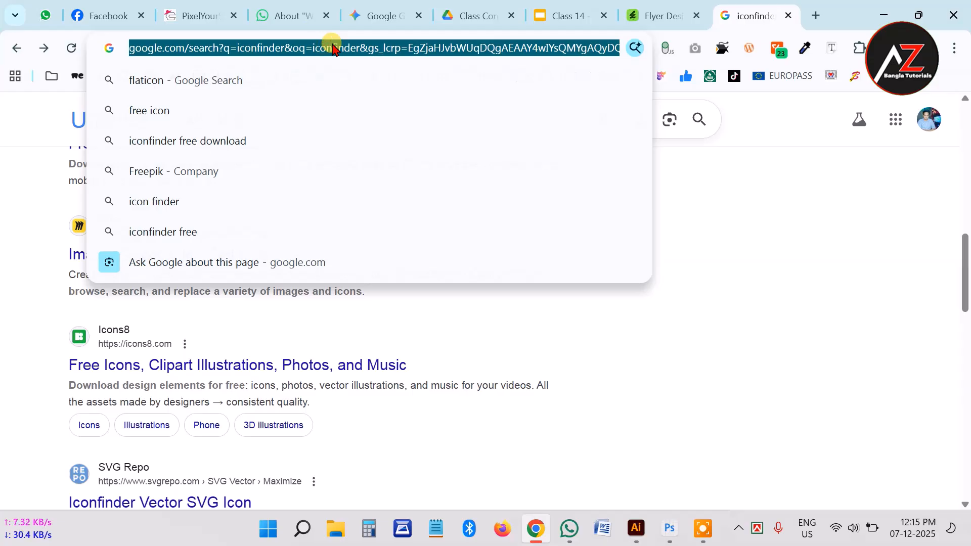
{"action": "type", "text": "incon"}
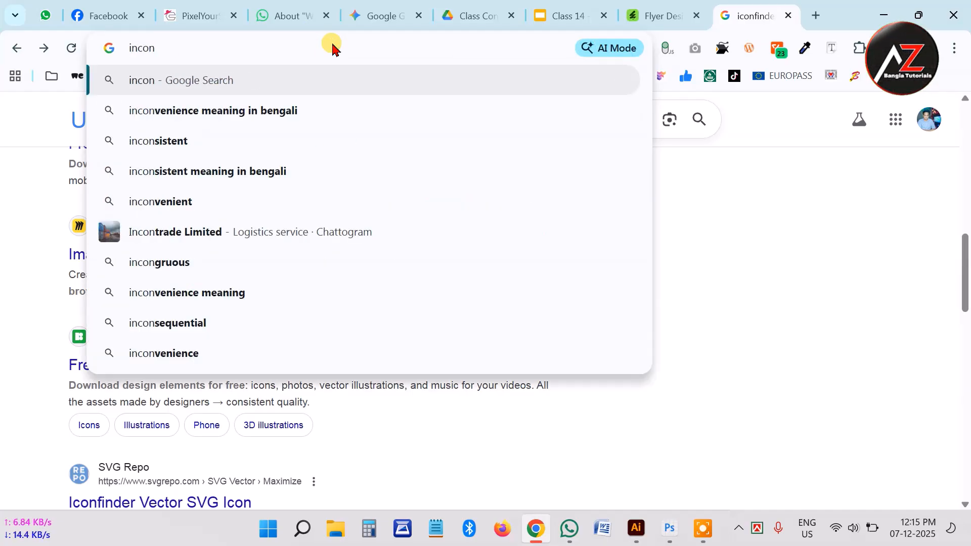
{"action": "type", "text": "mon"}
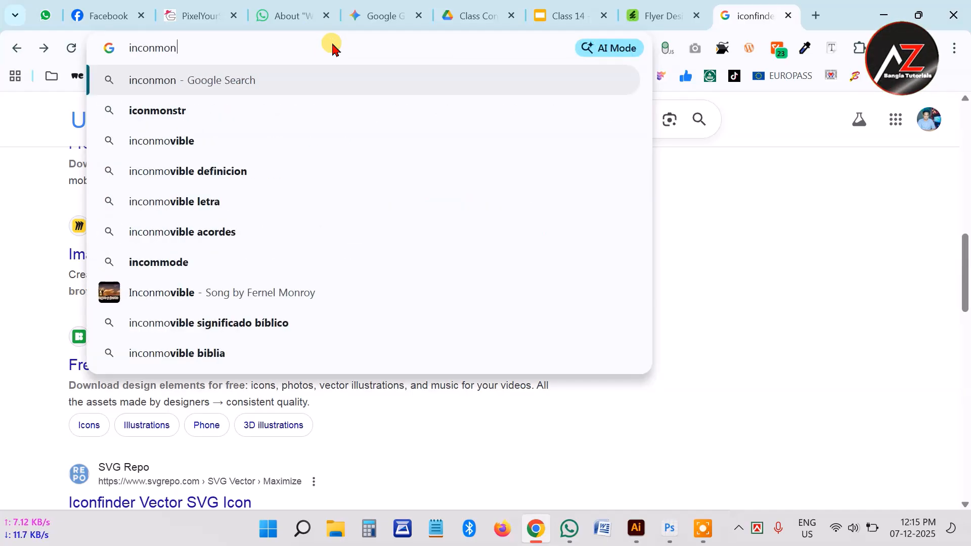
{"action": "type", "text": "ster"}
{"action": "key", "text": "Return"}
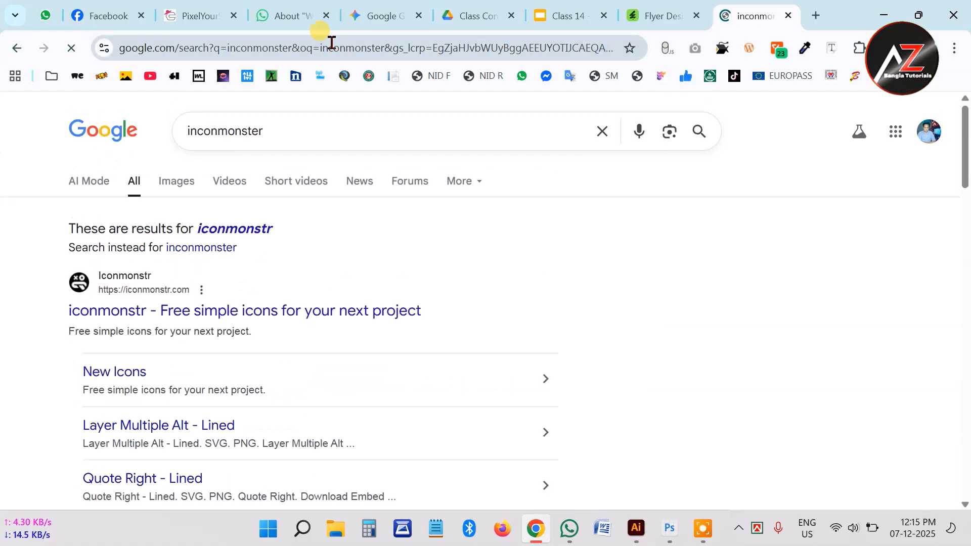
{"action": "left_click", "coordinate": [222, 316]}
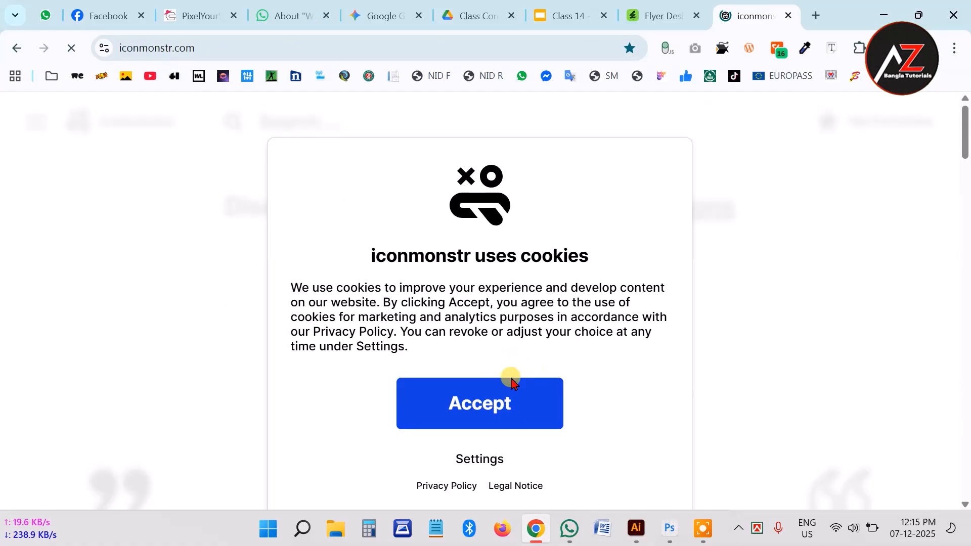
Step: Accept the iconmonstr cookies and search the site's icons for "feather"
{"action": "left_click", "coordinate": [503, 403]}
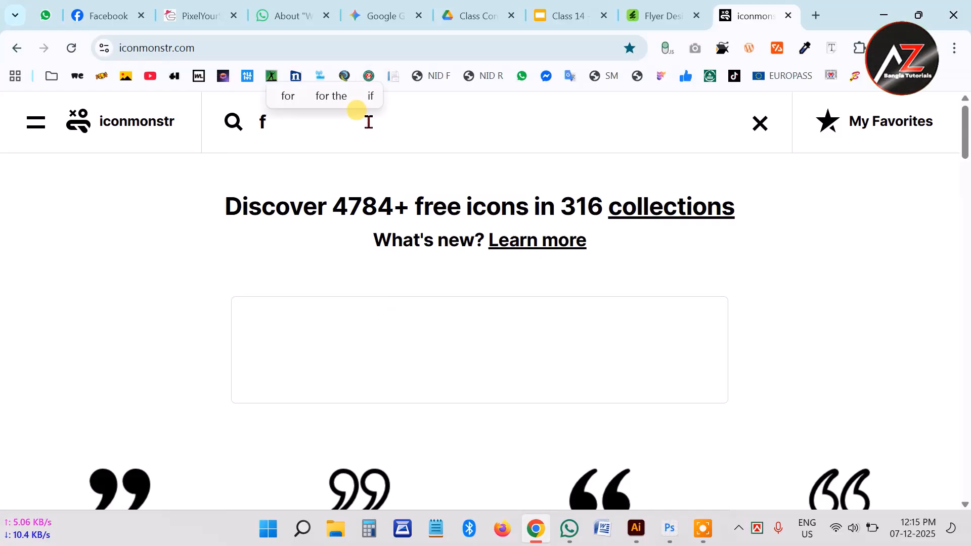
{"action": "type", "text": "eather"}
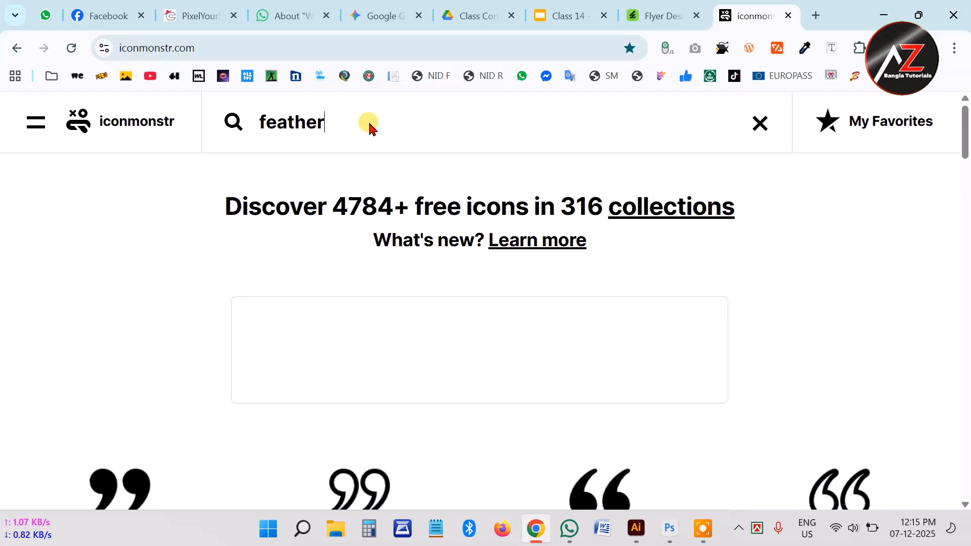
{"action": "key", "text": "Return"}
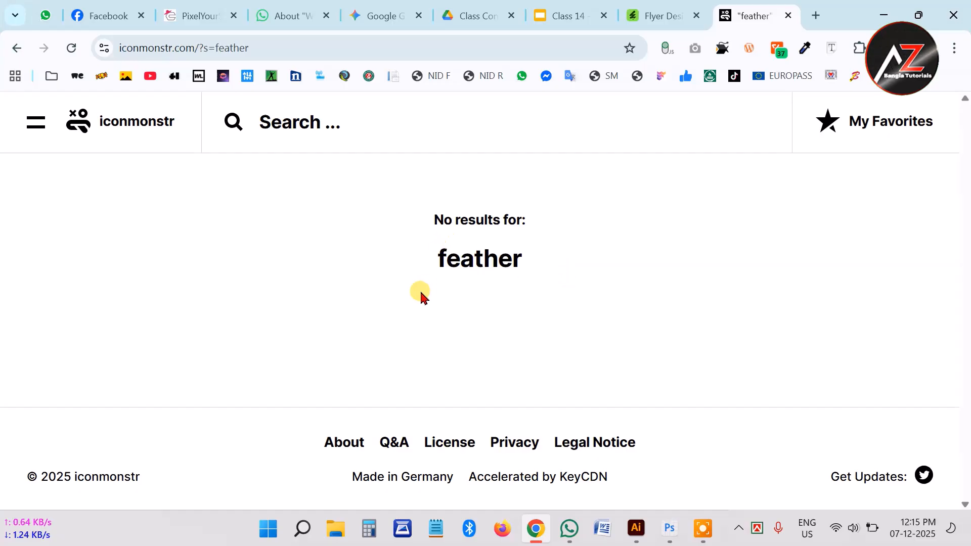
Step: Search the web for "feather" in a new browser tab and look through the results
{"action": "left_click", "coordinate": [814, 16]}
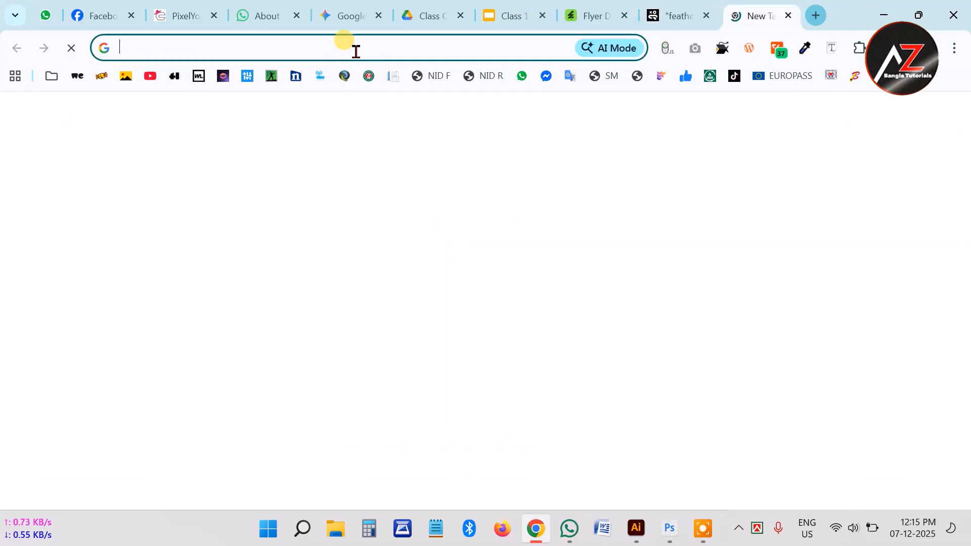
{"action": "left_click", "coordinate": [354, 48]}
{"action": "type", "text": "father"}
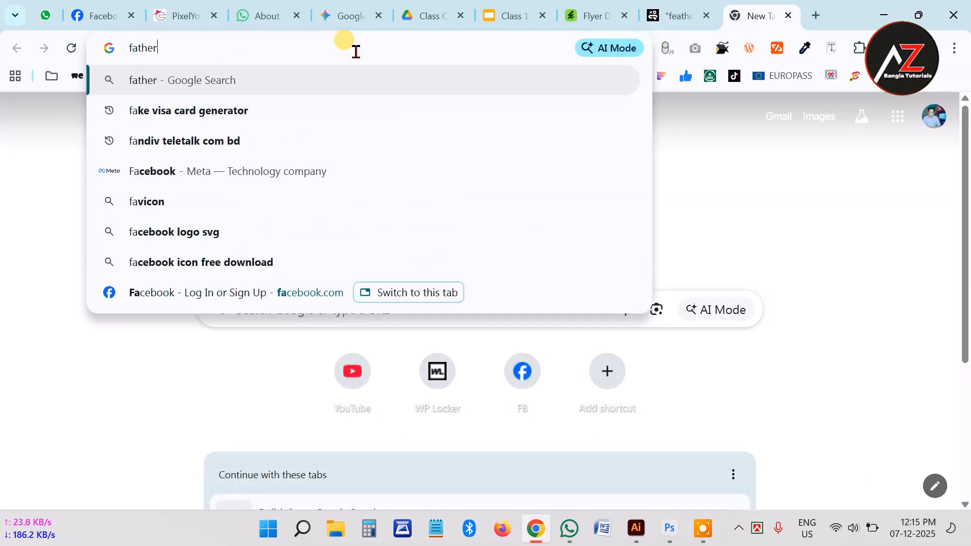
{"action": "key", "text": "Return"}
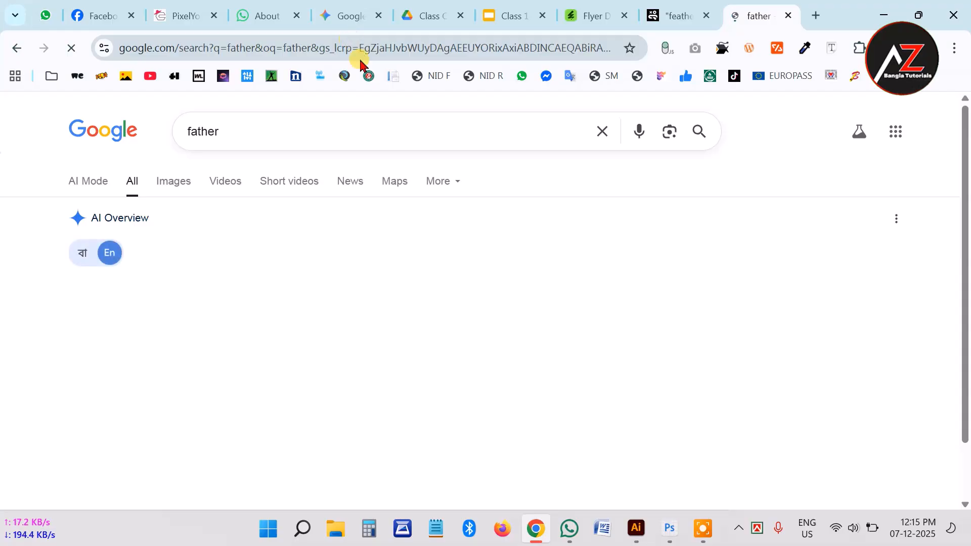
{"action": "left_click", "coordinate": [192, 131]}
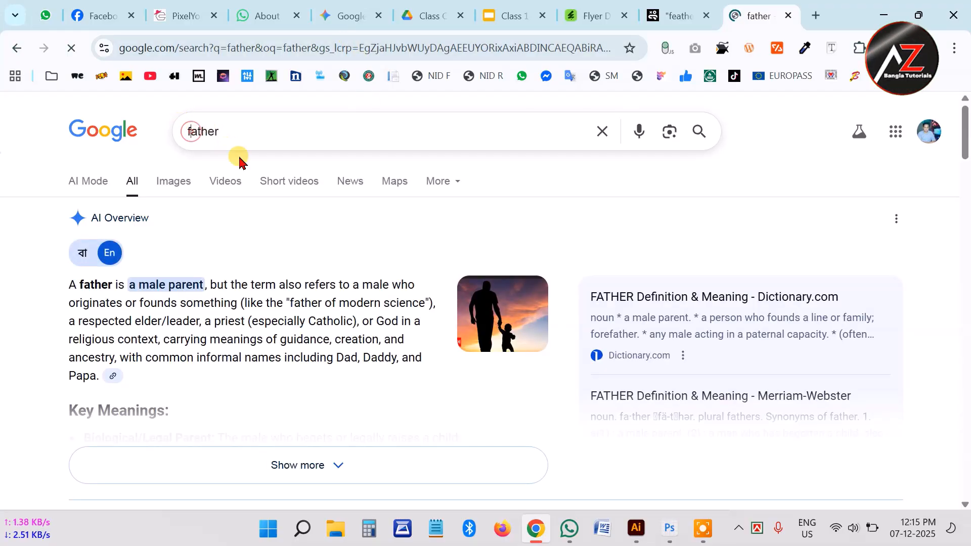
{"action": "type", "text": "e"}
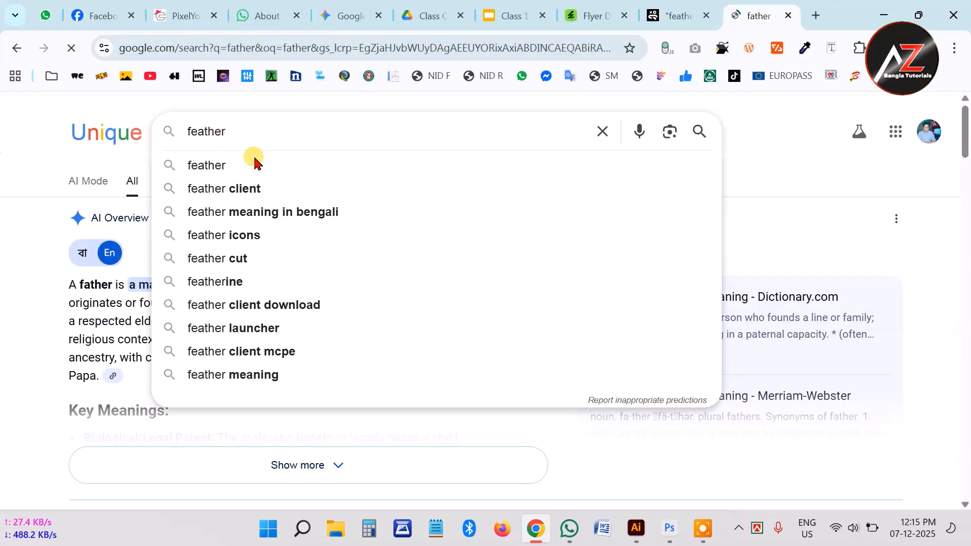
{"action": "left_click", "coordinate": [254, 161]}
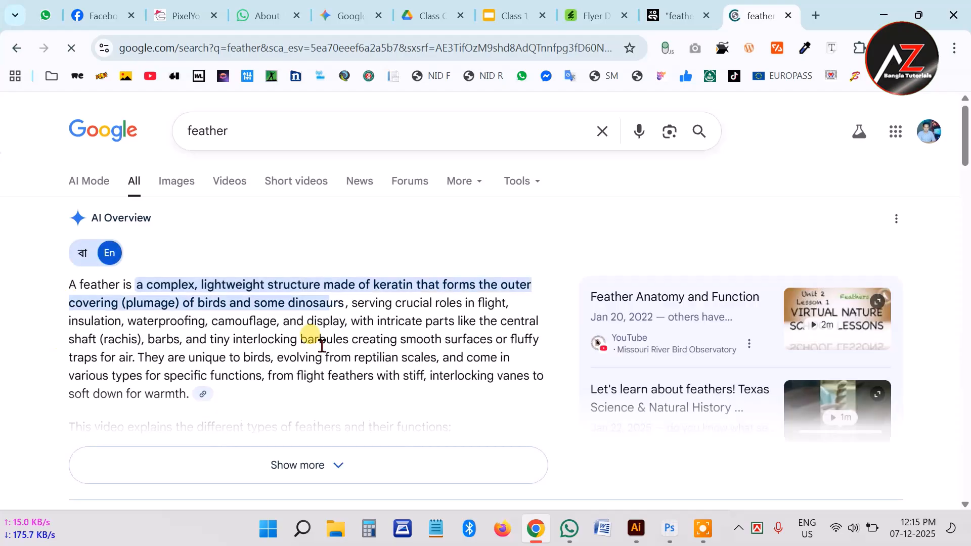
{"action": "scroll", "coordinate": [441, 334], "scroll_direction": "down", "scroll_amount": 5}
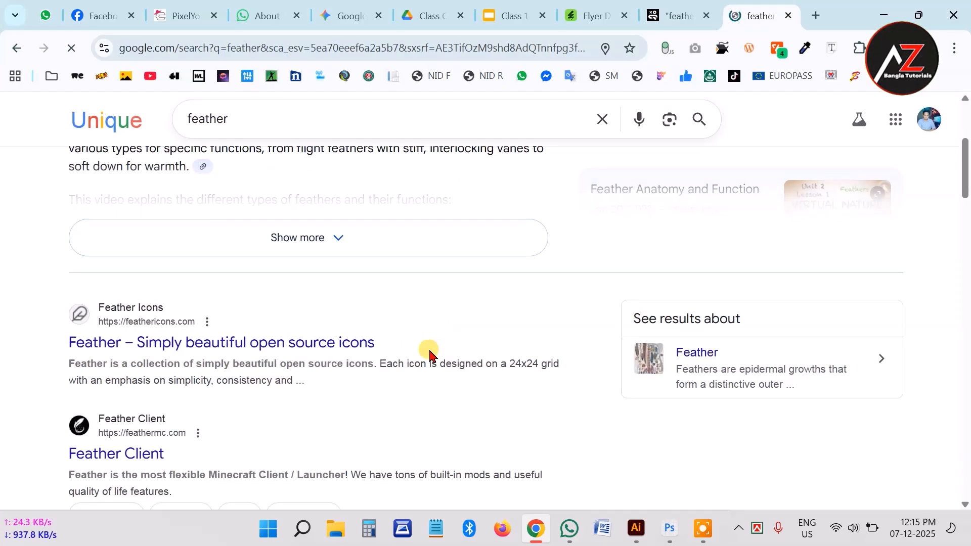
Step: Open the Icon Finder bookmark from the "Graphics Resouces" bookmark folder
{"action": "left_click", "coordinate": [51, 76]}
{"action": "scroll", "coordinate": [128, 412], "scroll_direction": "down", "scroll_amount": 1}
{"action": "scroll", "coordinate": [135, 466], "scroll_direction": "down", "scroll_amount": 7}
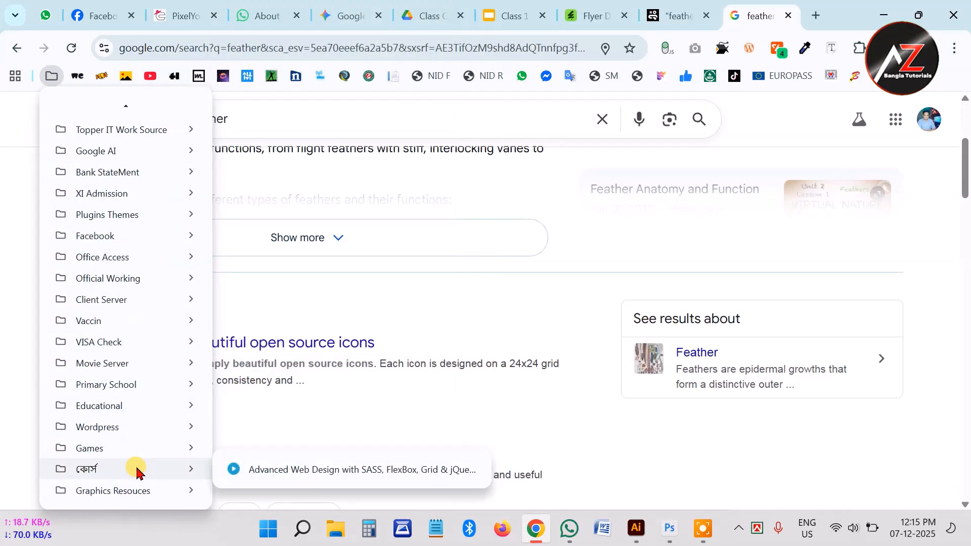
{"action": "mouse_move", "coordinate": [134, 491]}
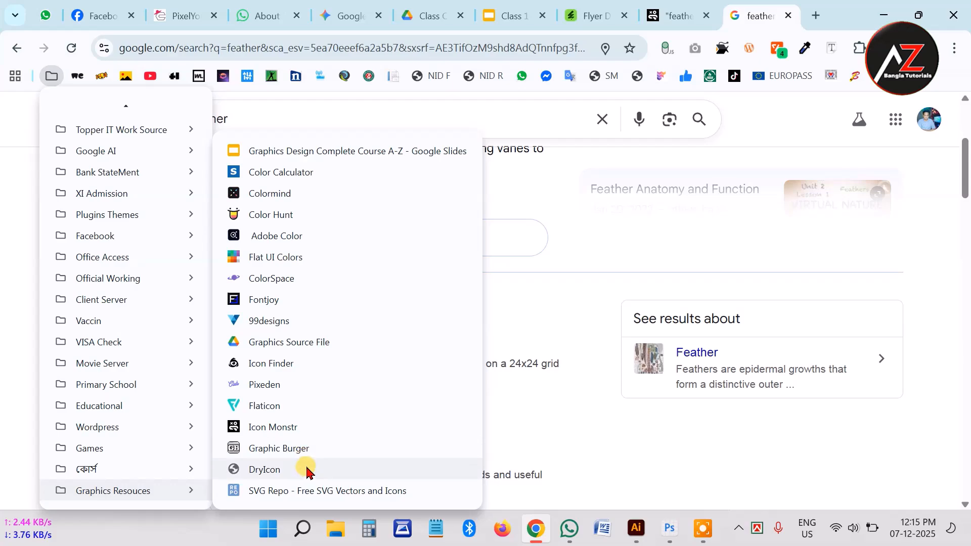
{"action": "left_click", "coordinate": [297, 364]}
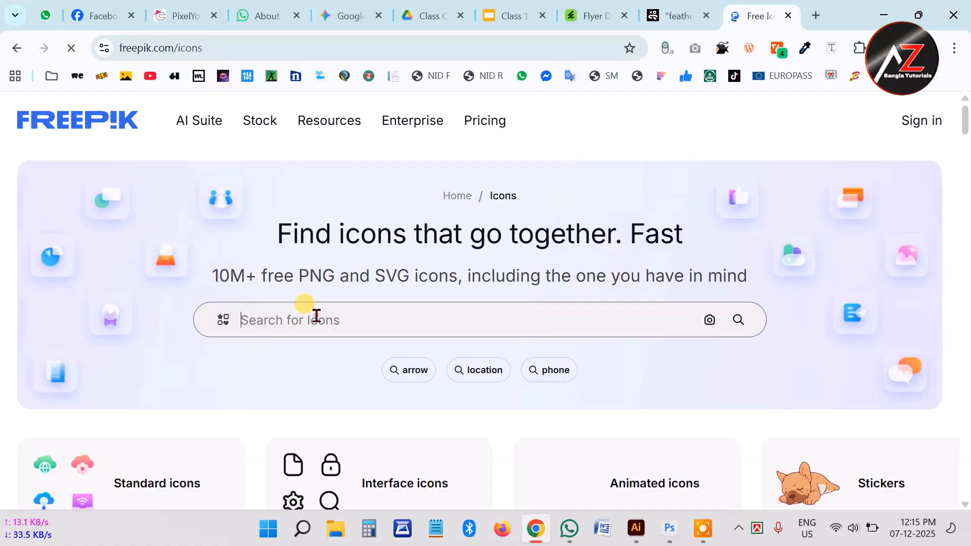
Step: Search Freepik's icons for "leaf" and look through the resulting leaf icons
{"action": "left_click", "coordinate": [317, 317]}
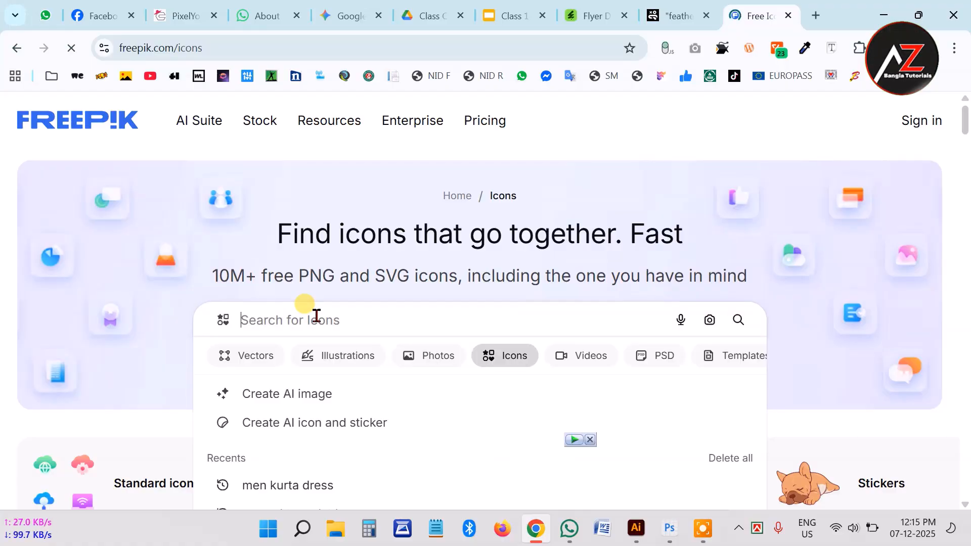
{"action": "type", "text": "leaf"}
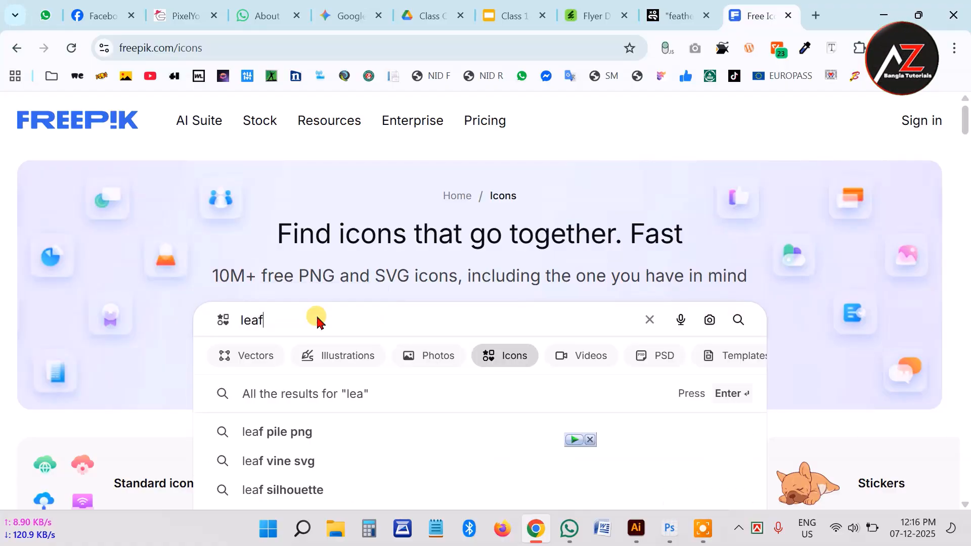
{"action": "key", "text": "Return"}
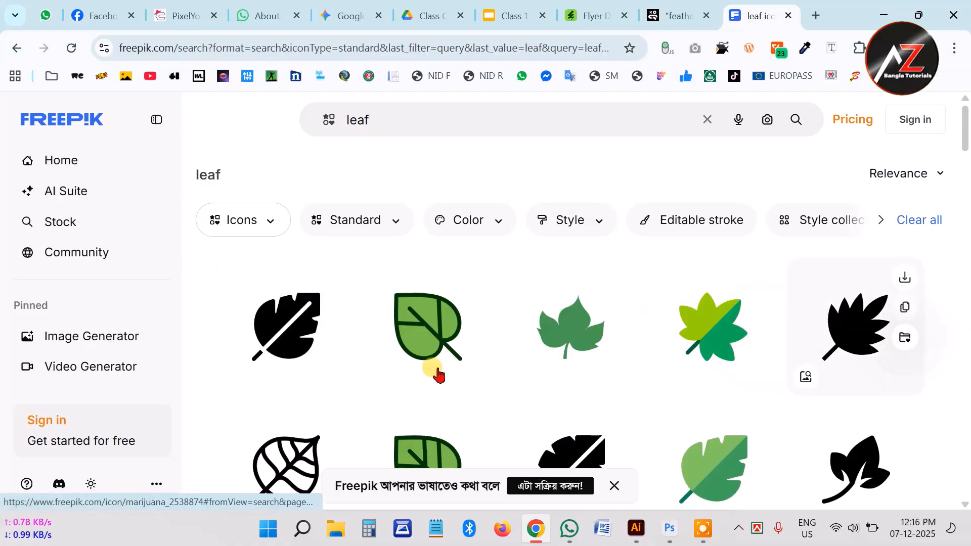
{"action": "scroll", "coordinate": [438, 375], "scroll_direction": "down", "scroll_amount": 6}
{"action": "scroll", "coordinate": [531, 397], "scroll_direction": "up", "scroll_amount": 5}
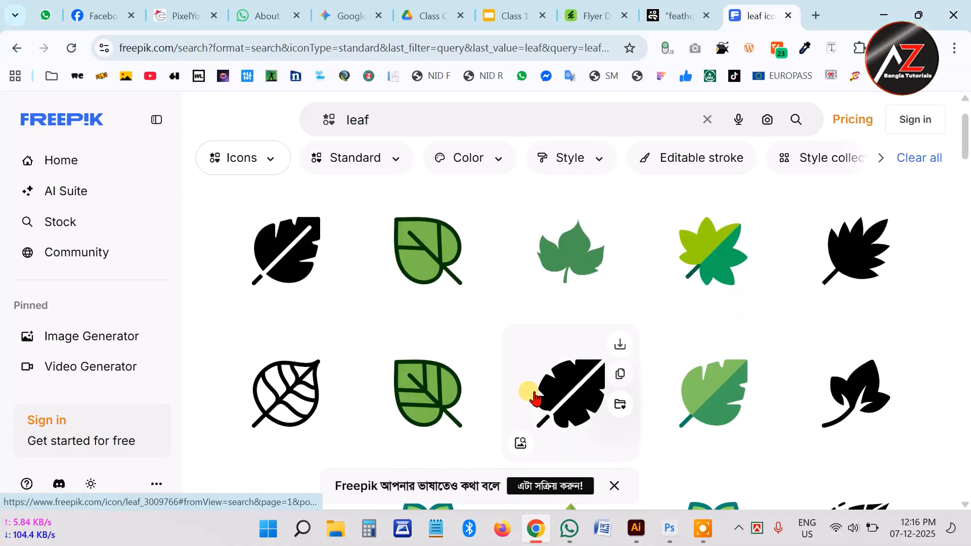
{"action": "scroll", "coordinate": [534, 398], "scroll_direction": "up", "scroll_amount": 2}
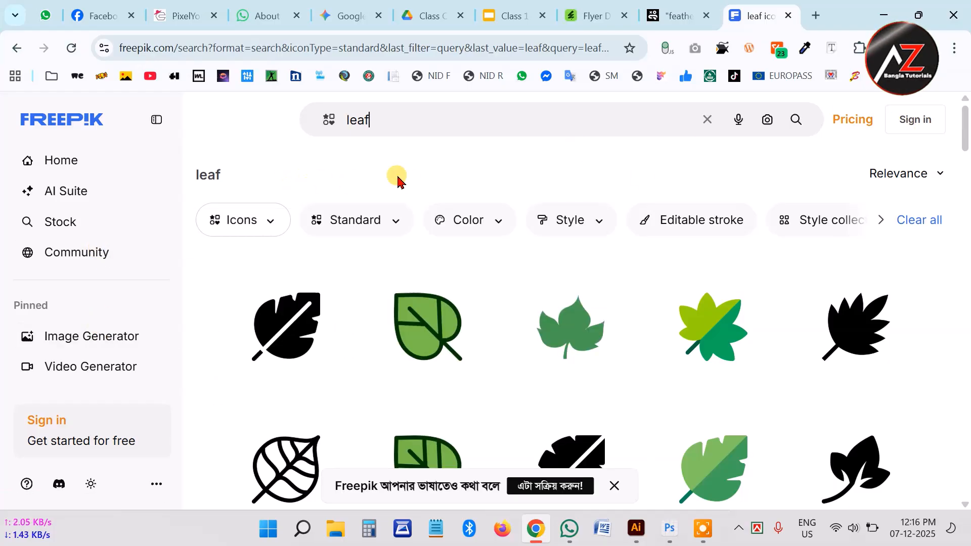
Step: Examine the sorting, tool list, icon type and remaining filter options for the leaf icon results
{"action": "left_click", "coordinate": [930, 174]}
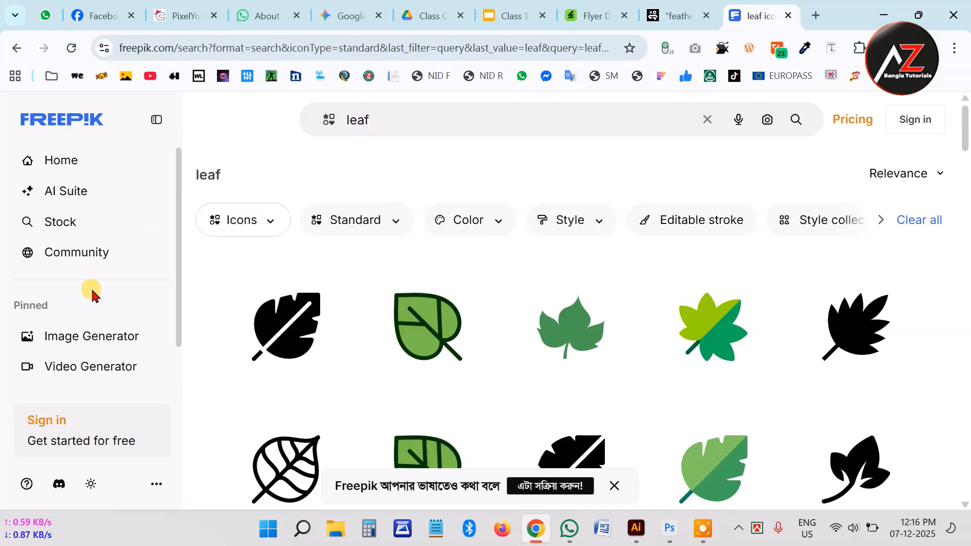
{"action": "scroll", "coordinate": [87, 376], "scroll_direction": "down", "scroll_amount": 1}
{"action": "left_click", "coordinate": [96, 376]}
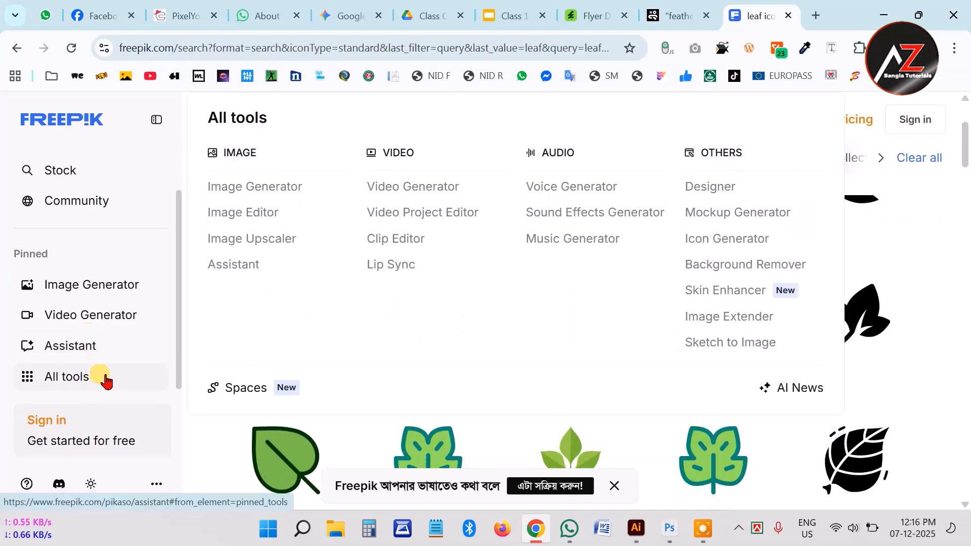
{"action": "scroll", "coordinate": [317, 316], "scroll_direction": "up", "scroll_amount": 1}
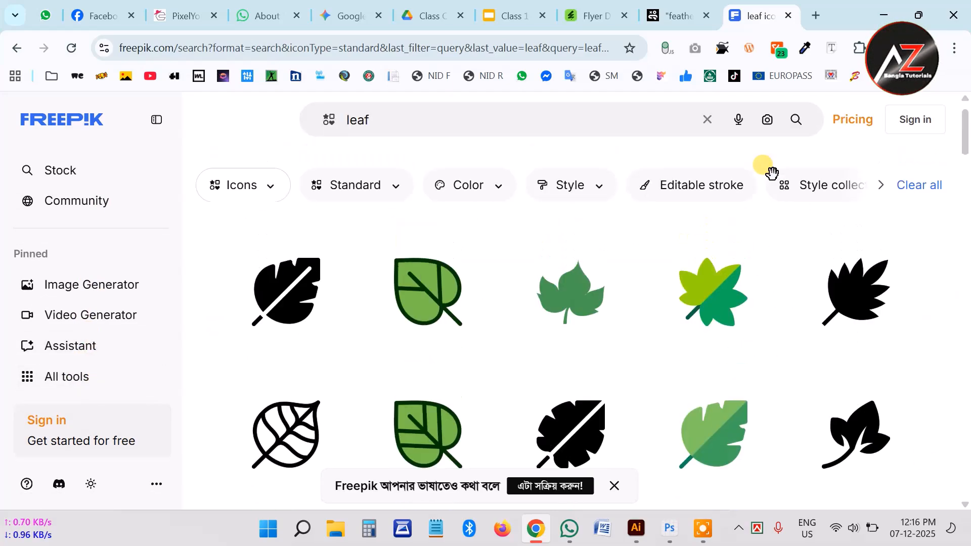
{"action": "scroll", "coordinate": [506, 243], "scroll_direction": "up", "scroll_amount": 1}
{"action": "left_click", "coordinate": [382, 219]}
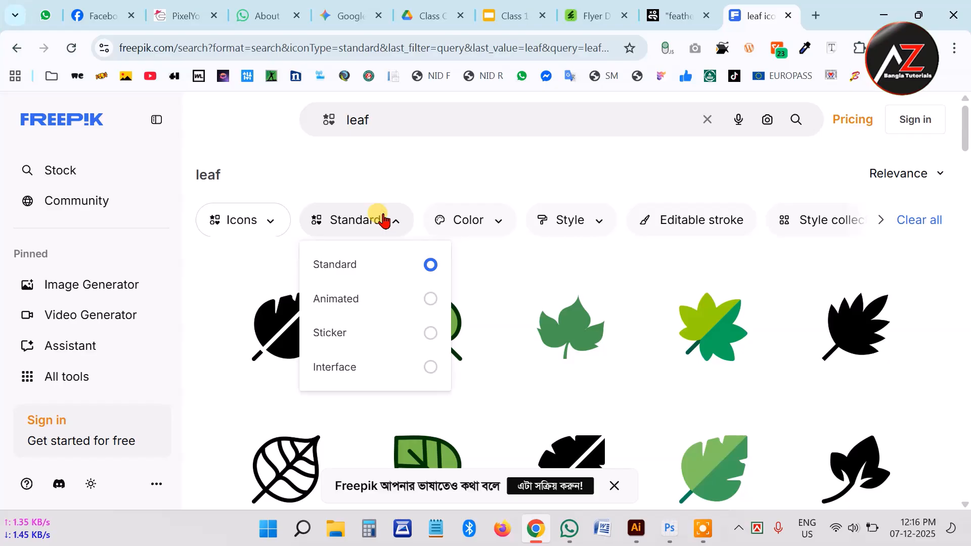
{"action": "left_click", "coordinate": [382, 220]}
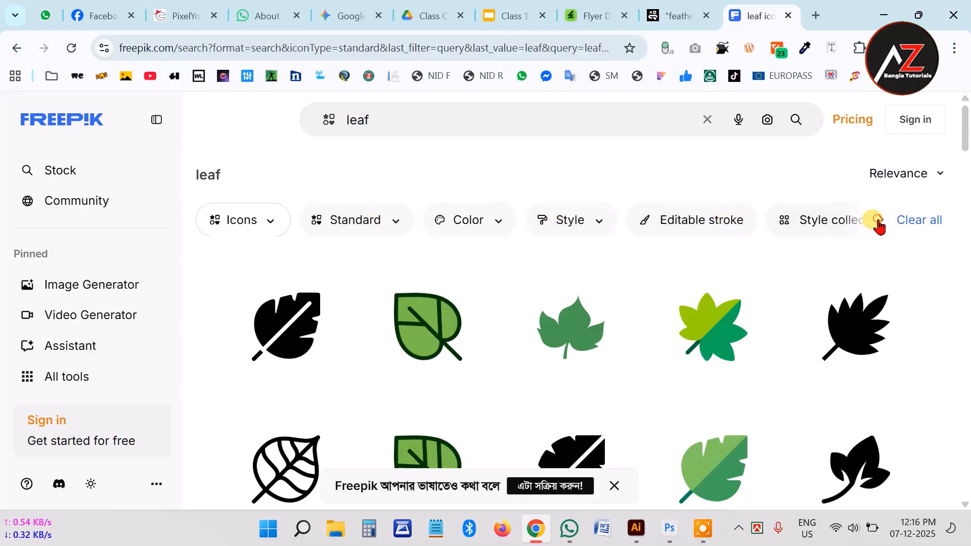
{"action": "left_click", "coordinate": [878, 223]}
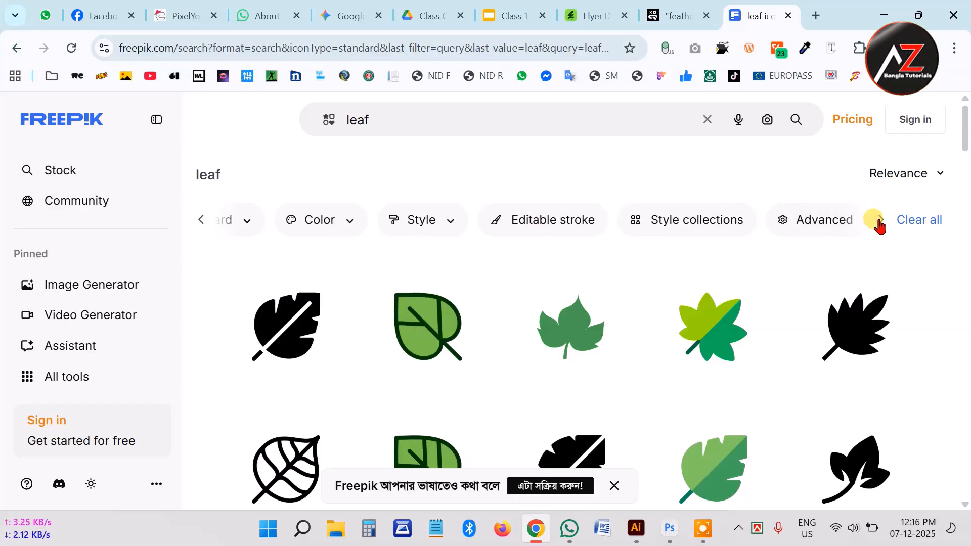
Step: Browse the leaf icons and show the download formats for the solid black three-leaf sprig icon
{"action": "scroll", "coordinate": [332, 332], "scroll_direction": "down", "scroll_amount": 1}
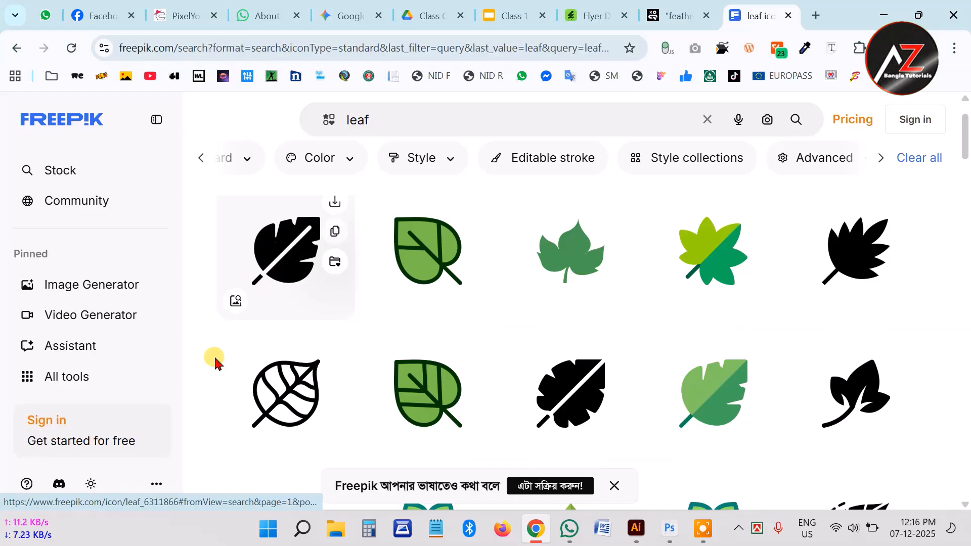
{"action": "scroll", "coordinate": [281, 390], "scroll_direction": "down", "scroll_amount": 2}
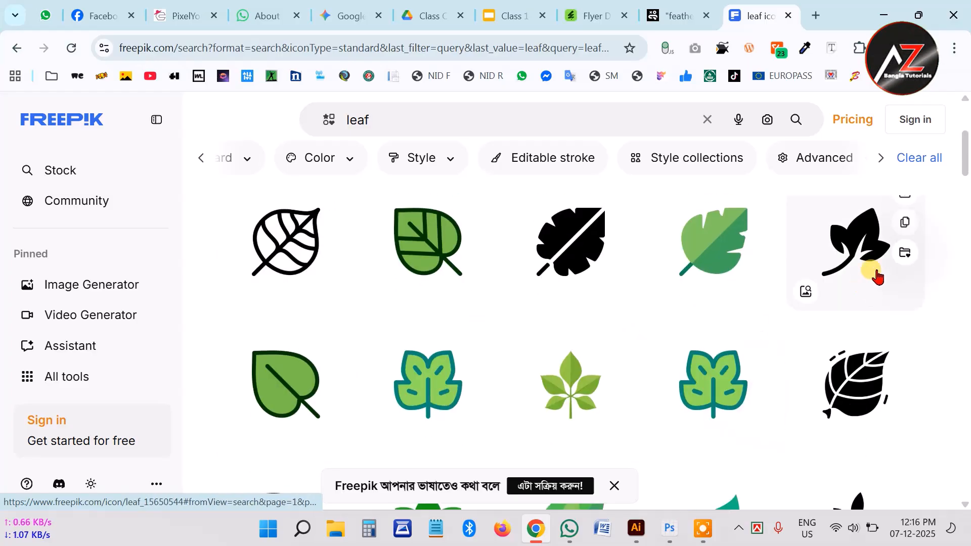
{"action": "scroll", "coordinate": [880, 281], "scroll_direction": "up", "scroll_amount": 1}
{"action": "left_click", "coordinate": [906, 269]}
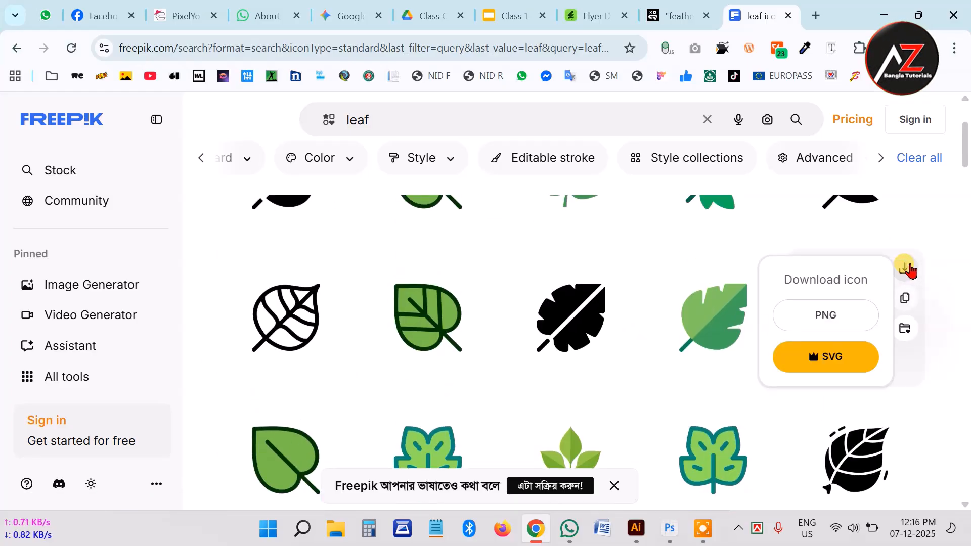
Step: Download the solid black three-leaf sprig icon as a PNG and dismiss the Premium offer
{"action": "left_click", "coordinate": [826, 314]}
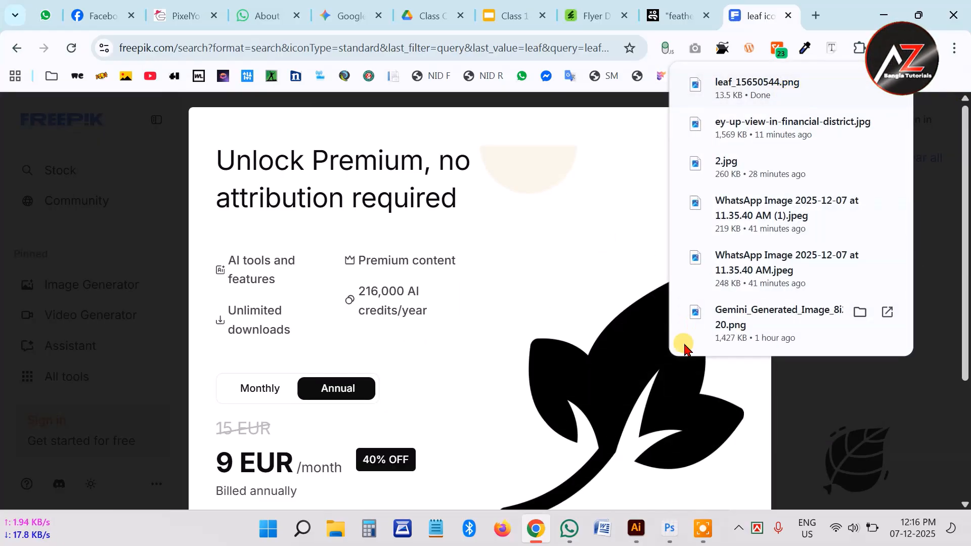
{"action": "left_click", "coordinate": [714, 390]}
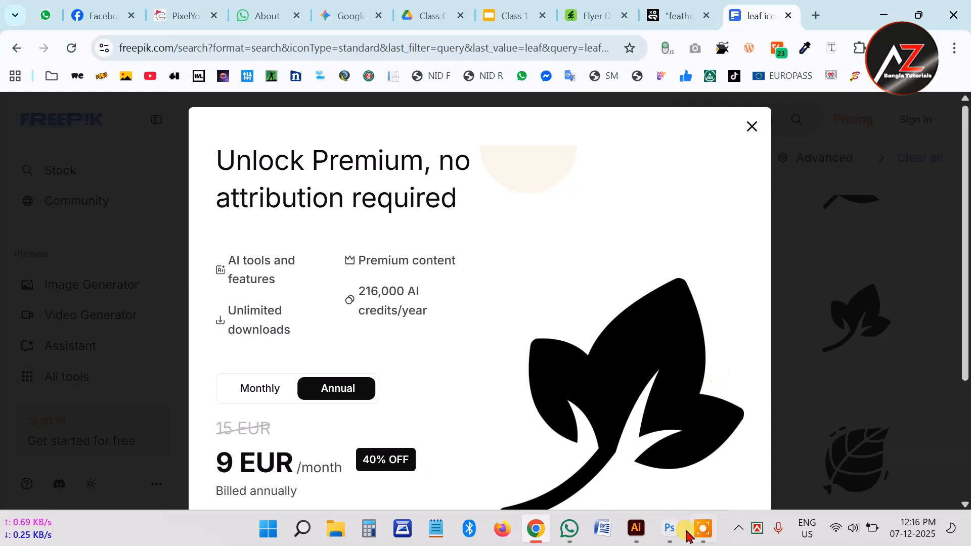
{"action": "left_click", "coordinate": [751, 127]}
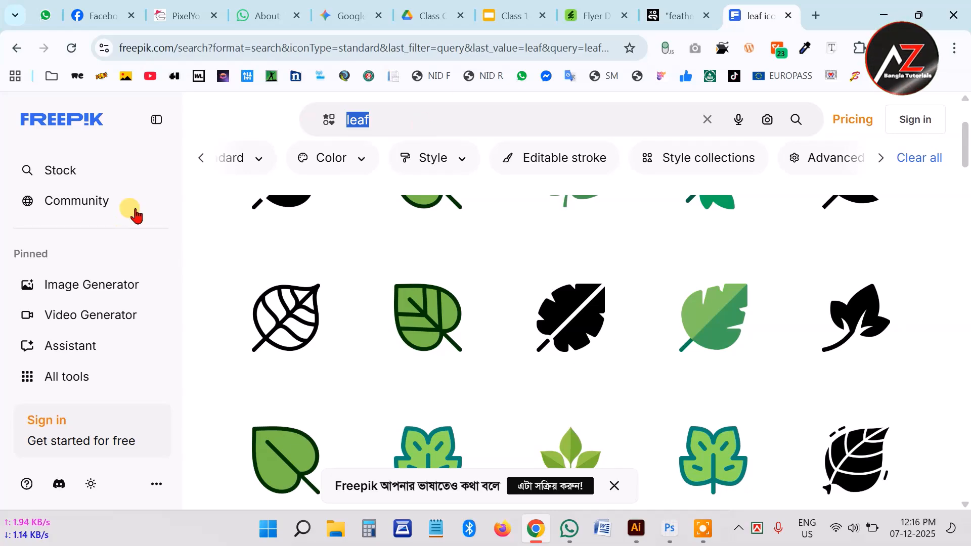
Step: Return to Freepik's free icons page, browse the style collections and open the Basic Straight Lineal collection
{"action": "left_click", "coordinate": [60, 126]}
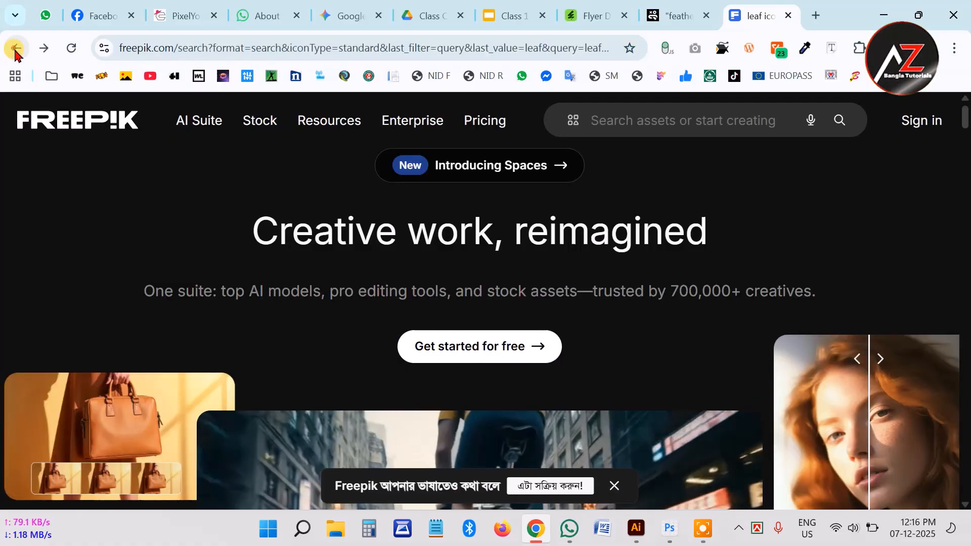
{"action": "left_click", "coordinate": [16, 49]}
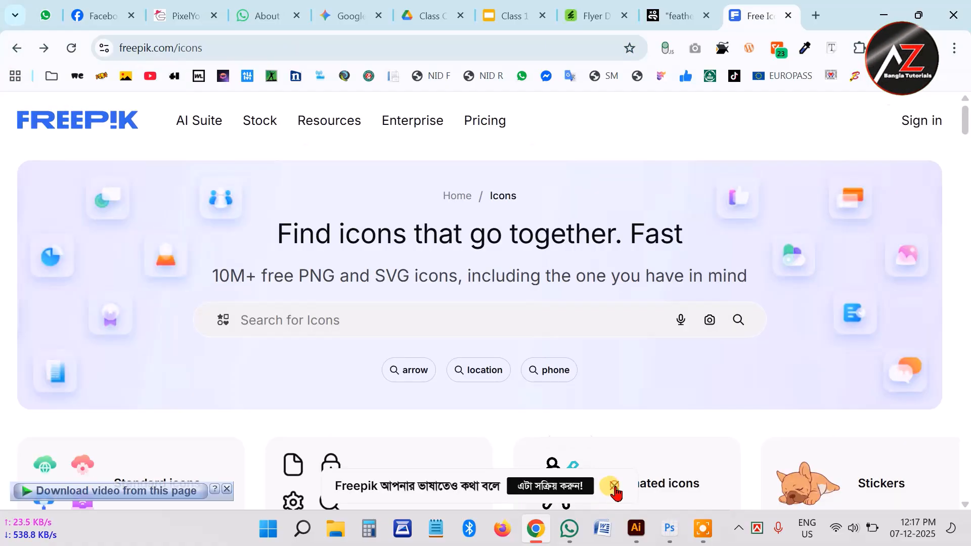
{"action": "left_click", "coordinate": [613, 486]}
{"action": "scroll", "coordinate": [845, 379], "scroll_direction": "down", "scroll_amount": 6}
{"action": "scroll", "coordinate": [260, 401], "scroll_direction": "down", "scroll_amount": 5}
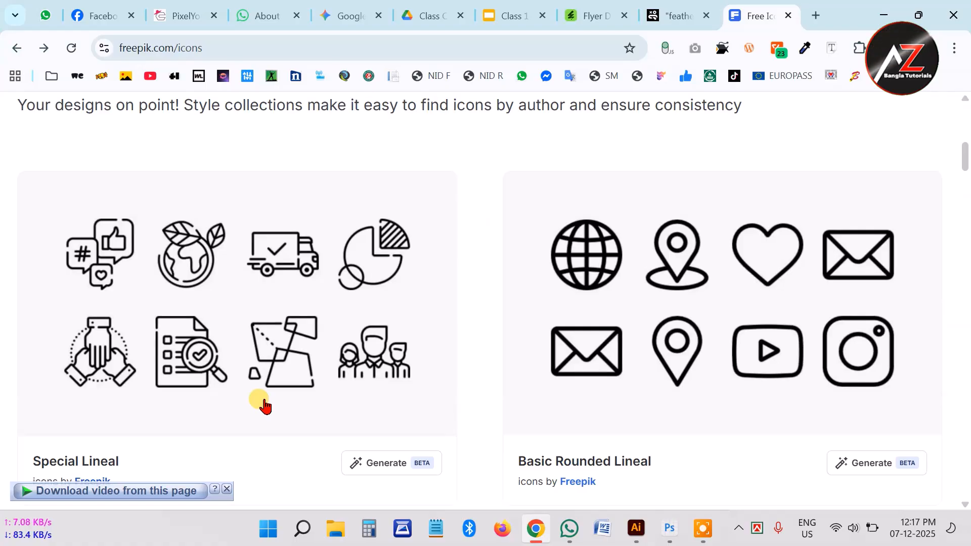
{"action": "scroll", "coordinate": [264, 402], "scroll_direction": "down", "scroll_amount": 9}
{"action": "scroll", "coordinate": [372, 389], "scroll_direction": "down", "scroll_amount": 5}
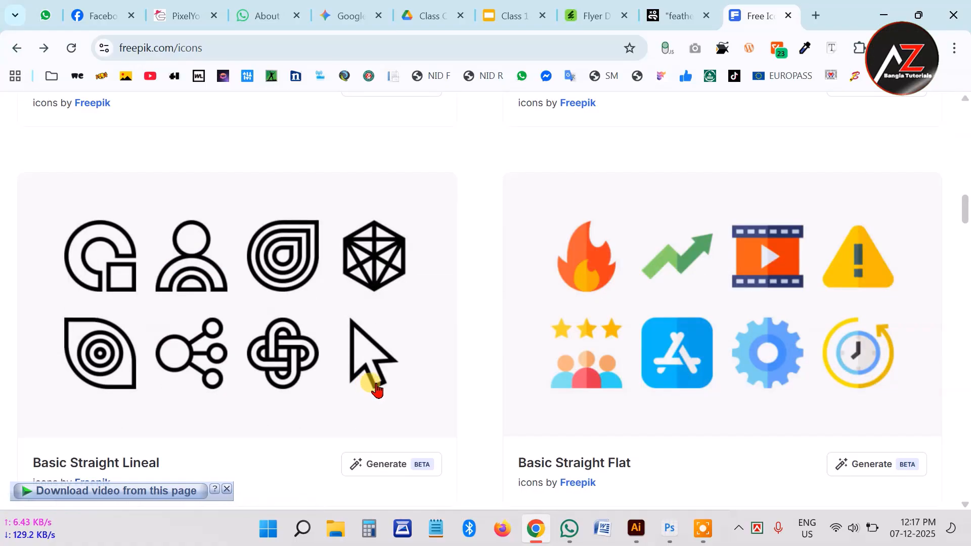
{"action": "left_click", "coordinate": [244, 329]}
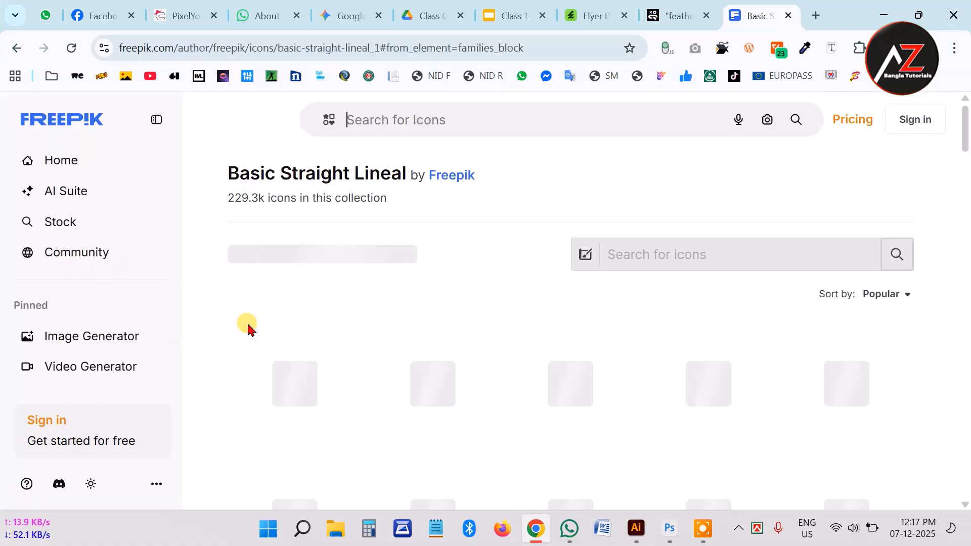
Step: Download the star icon with the check mark from the Basic Straight Lineal collection as a PNG
{"action": "scroll", "coordinate": [602, 371], "scroll_direction": "down", "scroll_amount": 5}
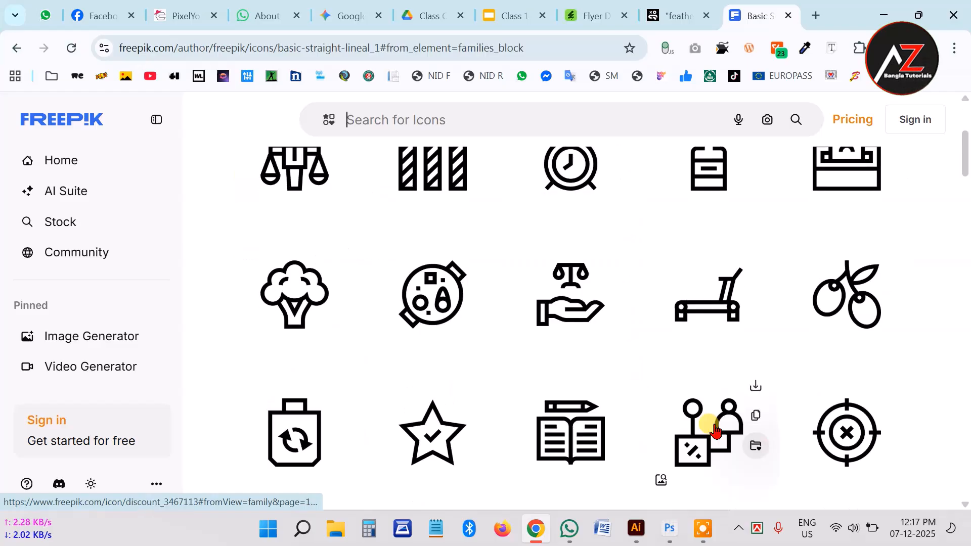
{"action": "scroll", "coordinate": [689, 395], "scroll_direction": "down", "scroll_amount": 3}
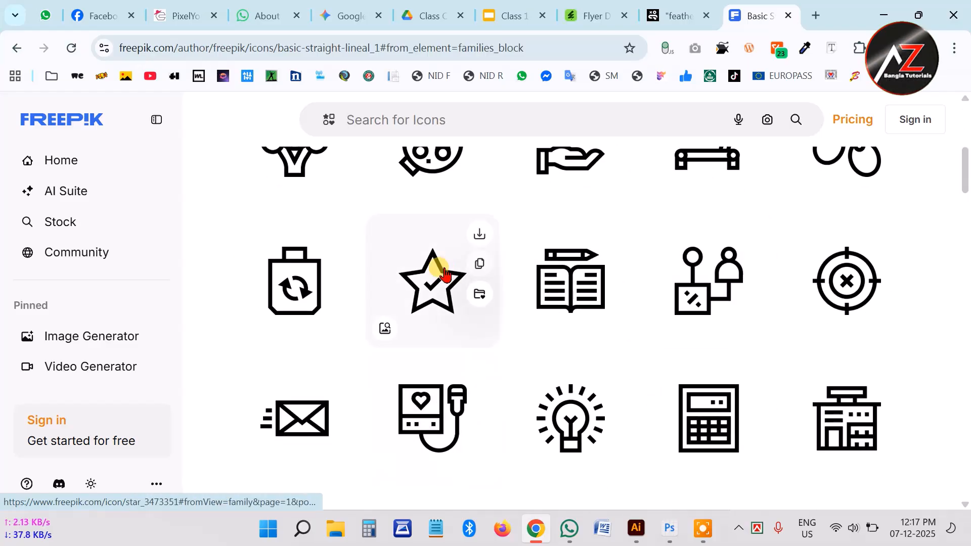
{"action": "left_click", "coordinate": [480, 235]}
{"action": "left_click", "coordinate": [401, 283]}
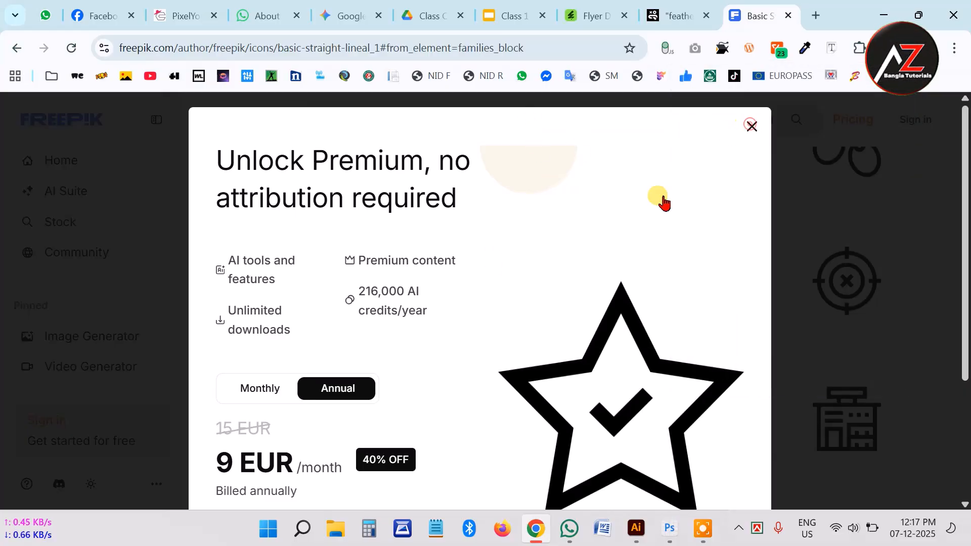
Step: Download the five-petal flower icon from the collection as a PNG and dismiss the Premium offer
{"action": "scroll", "coordinate": [618, 286], "scroll_direction": "down", "scroll_amount": 3}
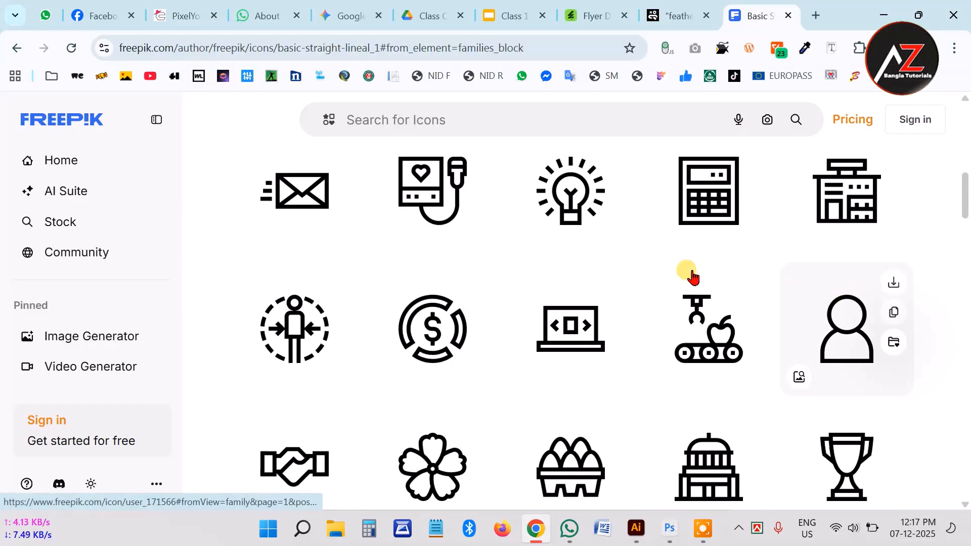
{"action": "scroll", "coordinate": [693, 277], "scroll_direction": "down", "scroll_amount": 1}
{"action": "left_click", "coordinate": [478, 345]}
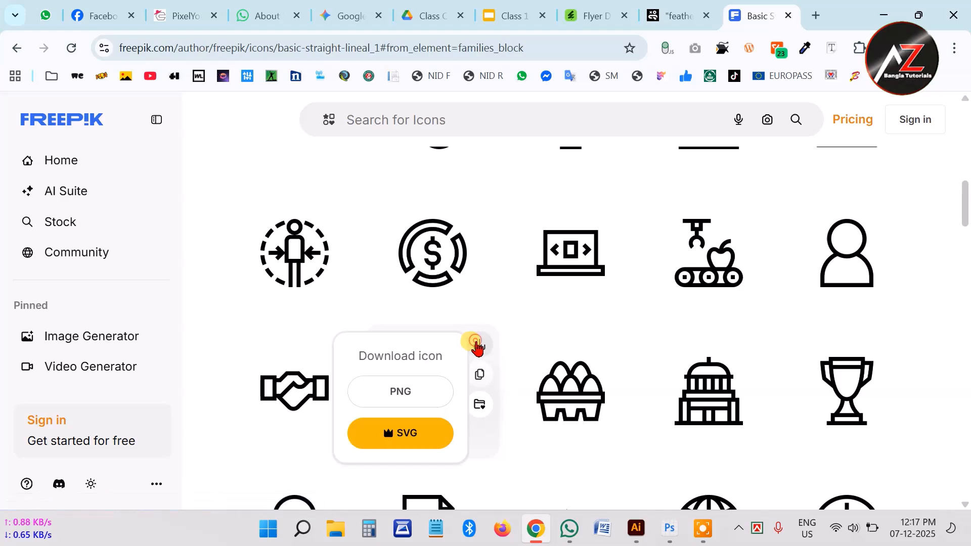
{"action": "left_click", "coordinate": [407, 397]}
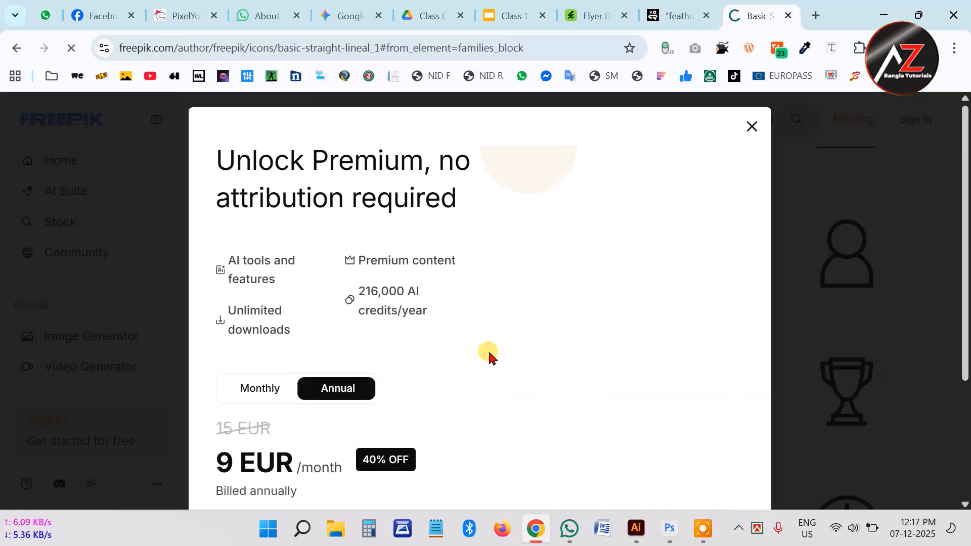
{"action": "left_click", "coordinate": [750, 127]}
Step: Try to download the presentation board icon with the dollar sign and rising graph as a PNG
{"action": "scroll", "coordinate": [630, 323], "scroll_direction": "down", "scroll_amount": 4}
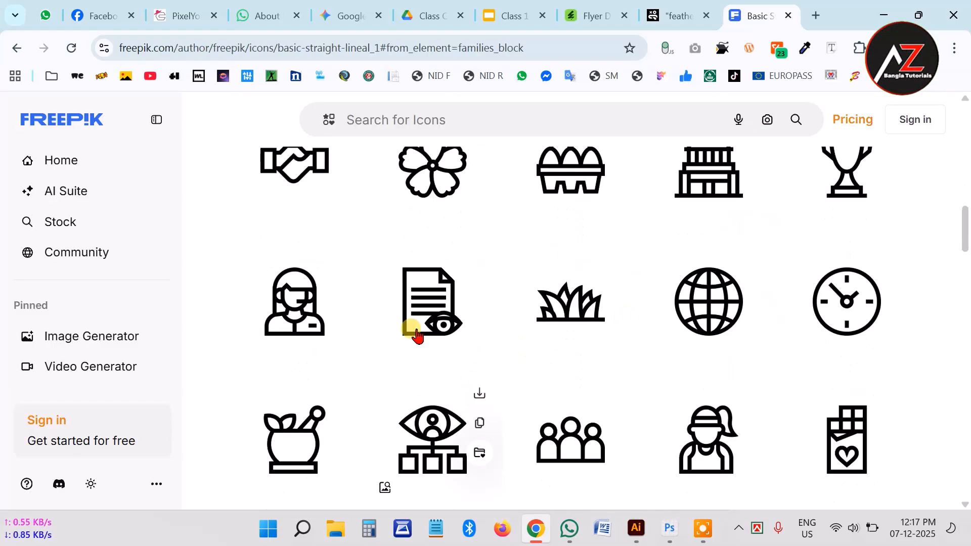
{"action": "scroll", "coordinate": [542, 427], "scroll_direction": "down", "scroll_amount": 2}
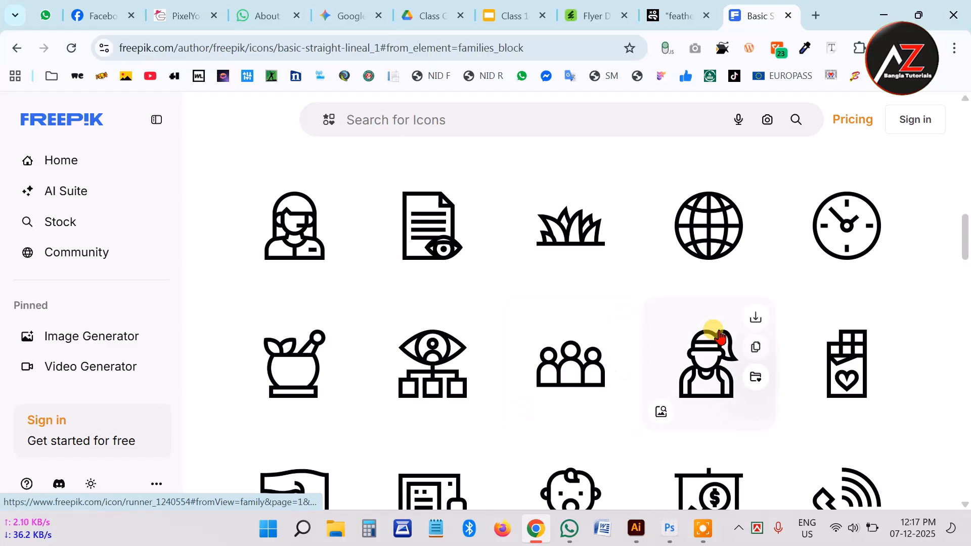
{"action": "scroll", "coordinate": [708, 336], "scroll_direction": "down", "scroll_amount": 3}
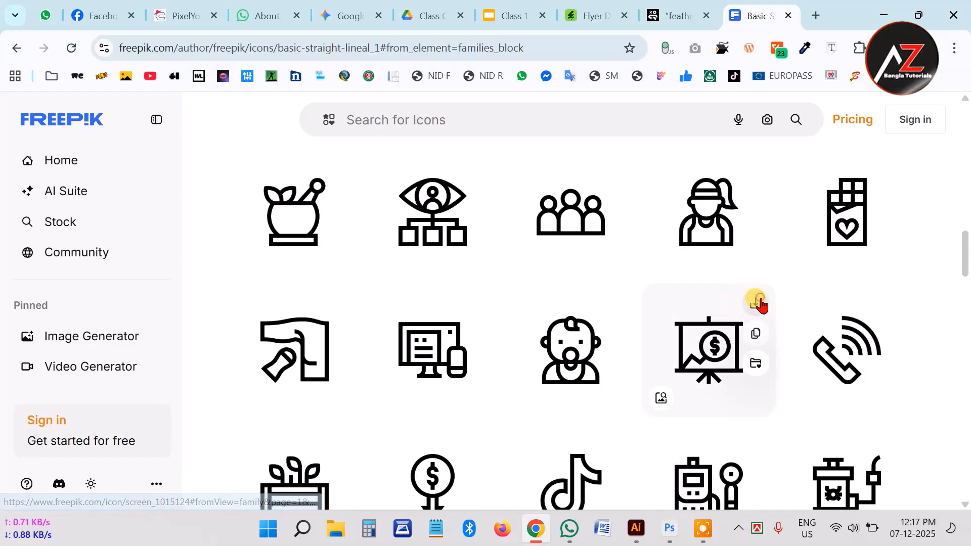
{"action": "left_click", "coordinate": [756, 303]}
{"action": "left_click", "coordinate": [675, 345]}
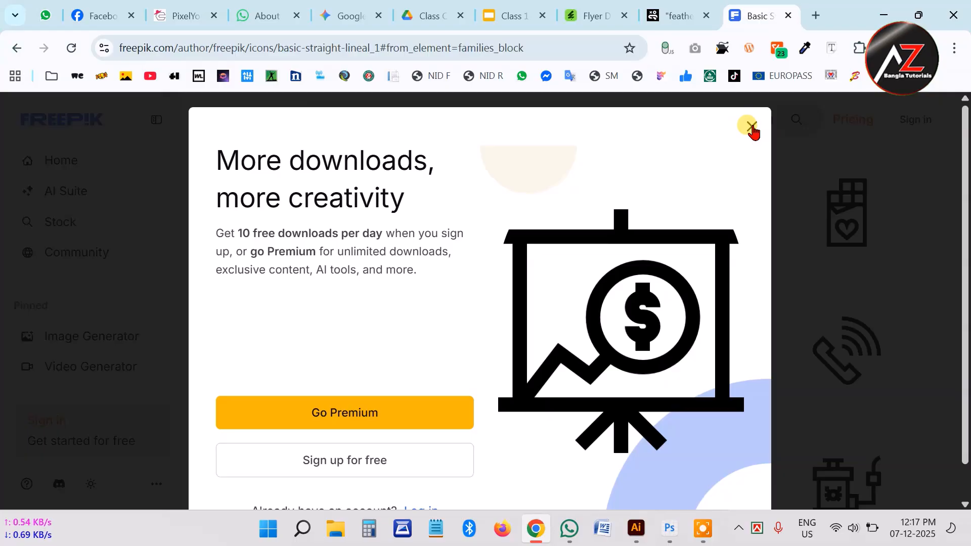
Step: Switch to Illustrator and place the linked image leaf_15650544 on the flyer's white area, just below the grey header shape
{"action": "left_click", "coordinate": [637, 530]}
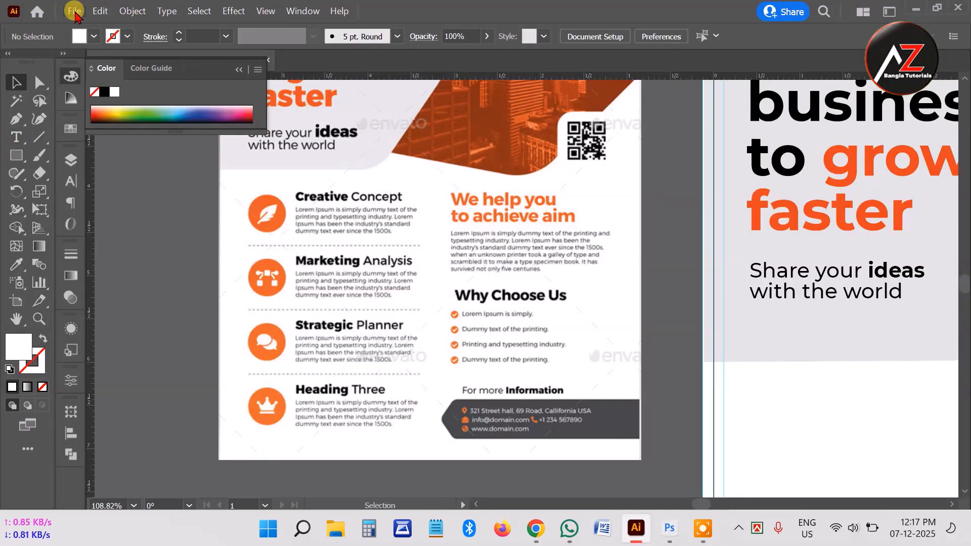
{"action": "left_click", "coordinate": [75, 12]}
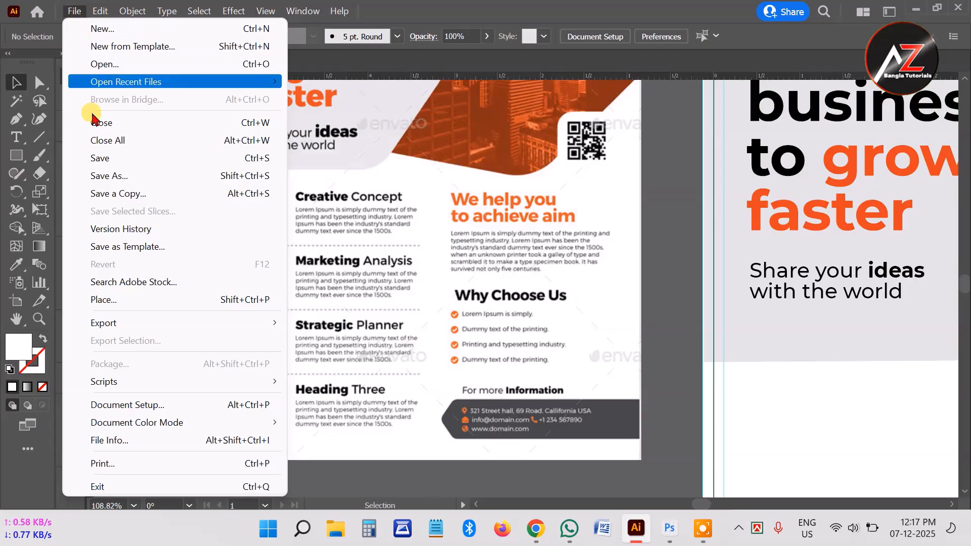
{"action": "left_click", "coordinate": [127, 303]}
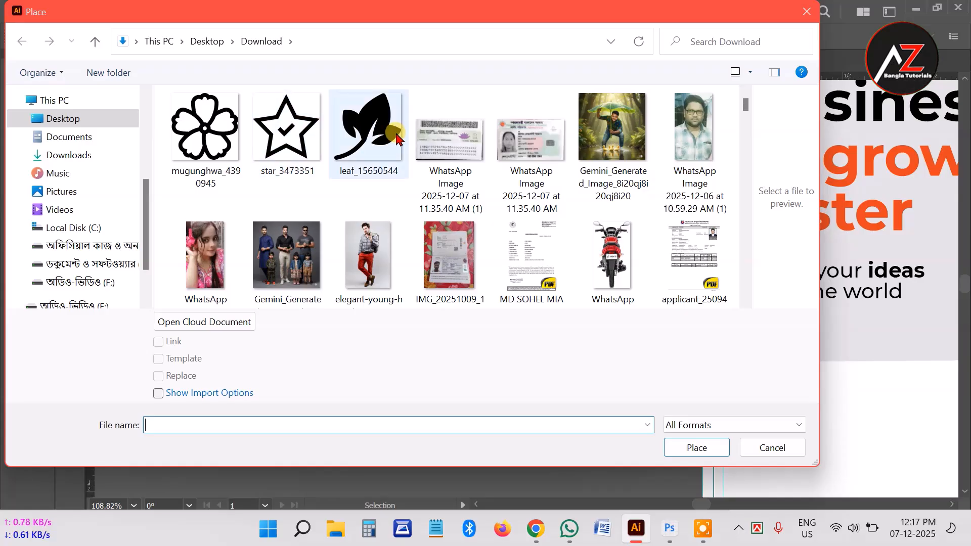
{"action": "left_click", "coordinate": [374, 132]}
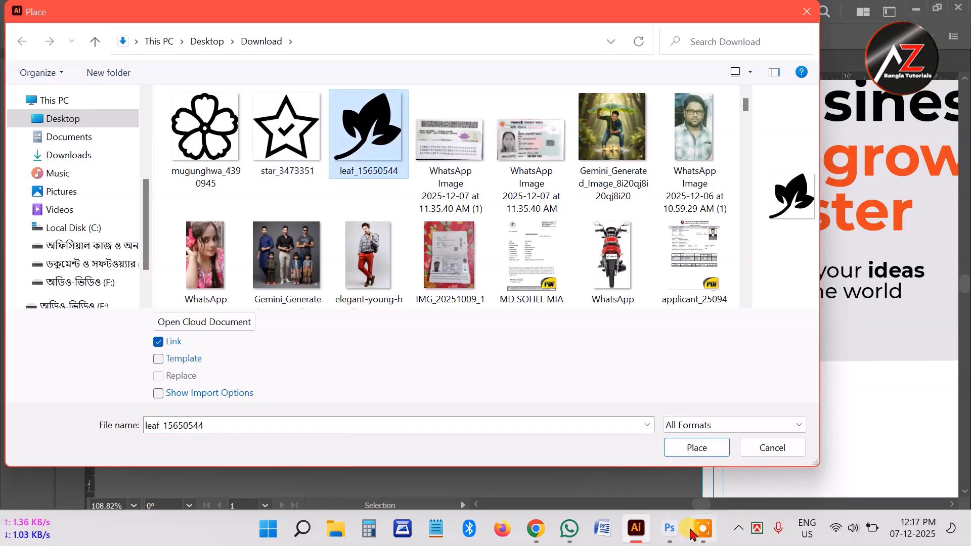
{"action": "left_click", "coordinate": [694, 448]}
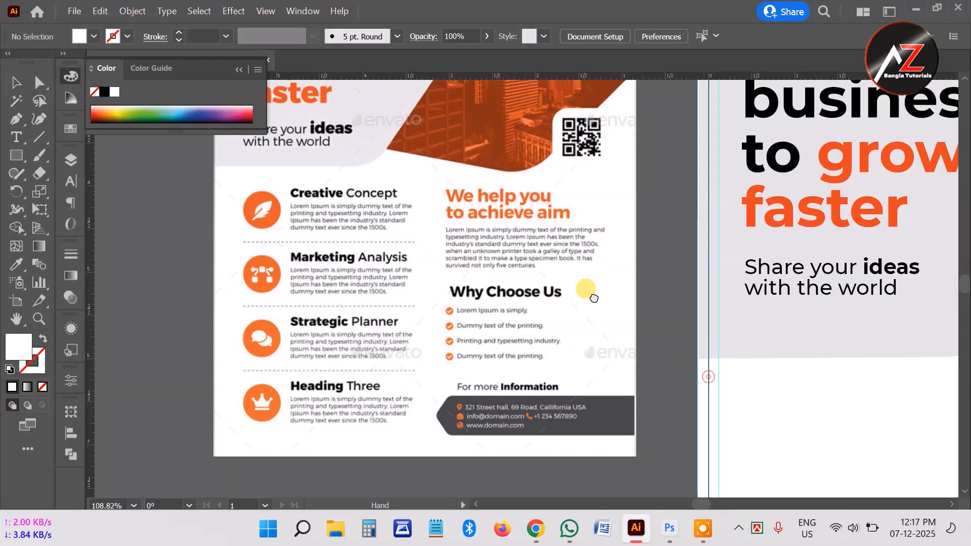
{"action": "left_click_drag", "start_coordinate": [585, 288], "coordinate": [507, 176]}
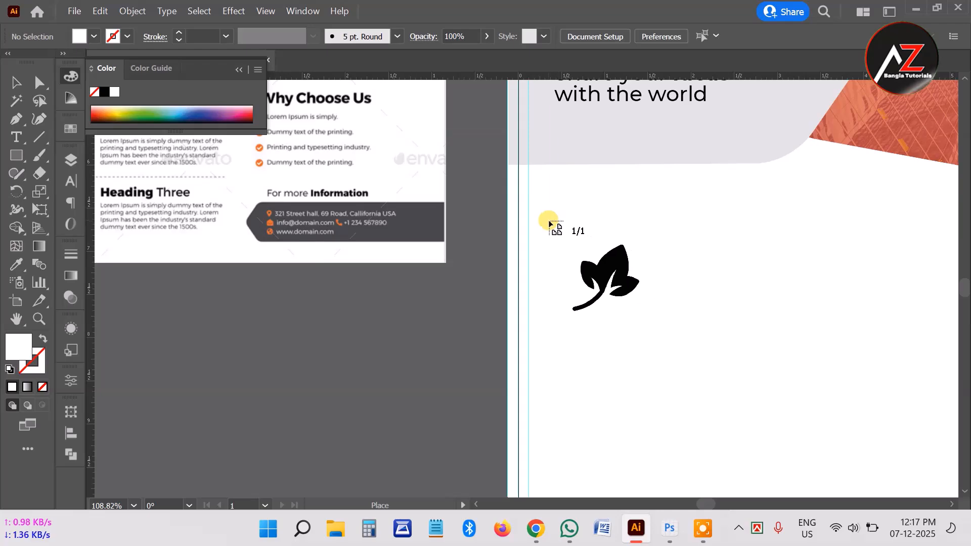
{"action": "left_click_drag", "start_coordinate": [547, 222], "coordinate": [609, 279]}
{"action": "left_click", "coordinate": [422, 344]}
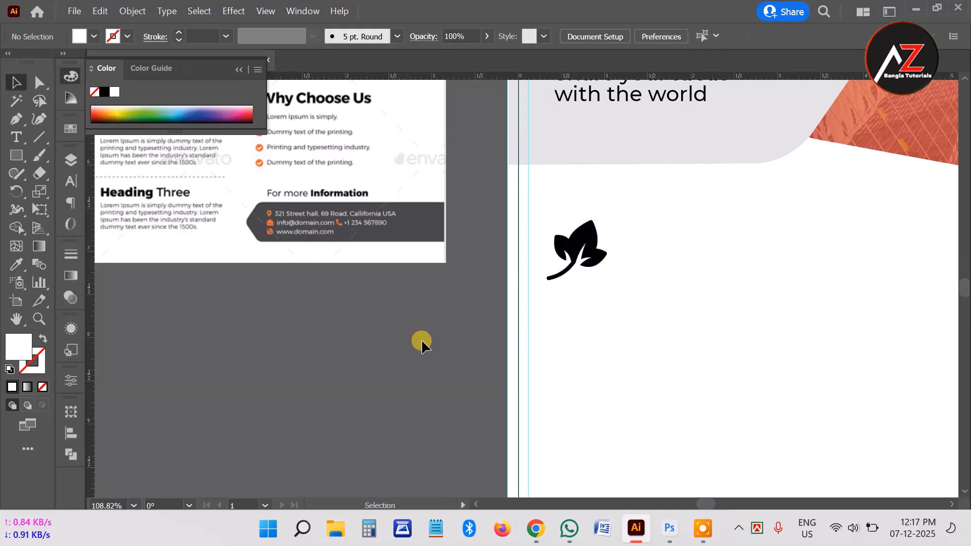
Step: Move the leaf image off the artboard onto the empty canvas below the reference flyer
{"action": "left_click_drag", "start_coordinate": [445, 275], "coordinate": [604, 327]}
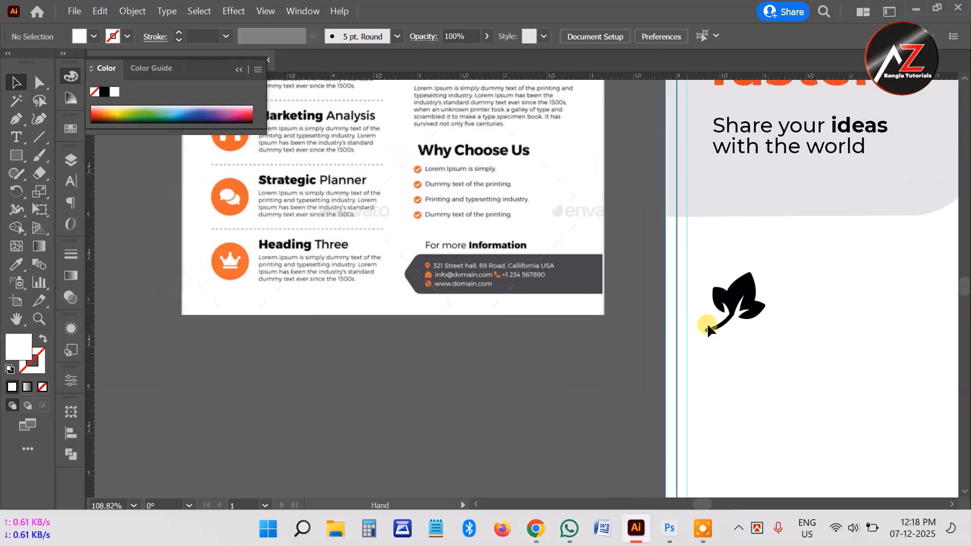
{"action": "left_click_drag", "start_coordinate": [739, 299], "coordinate": [732, 306]}
{"action": "left_click_drag", "start_coordinate": [600, 377], "coordinate": [489, 395]}
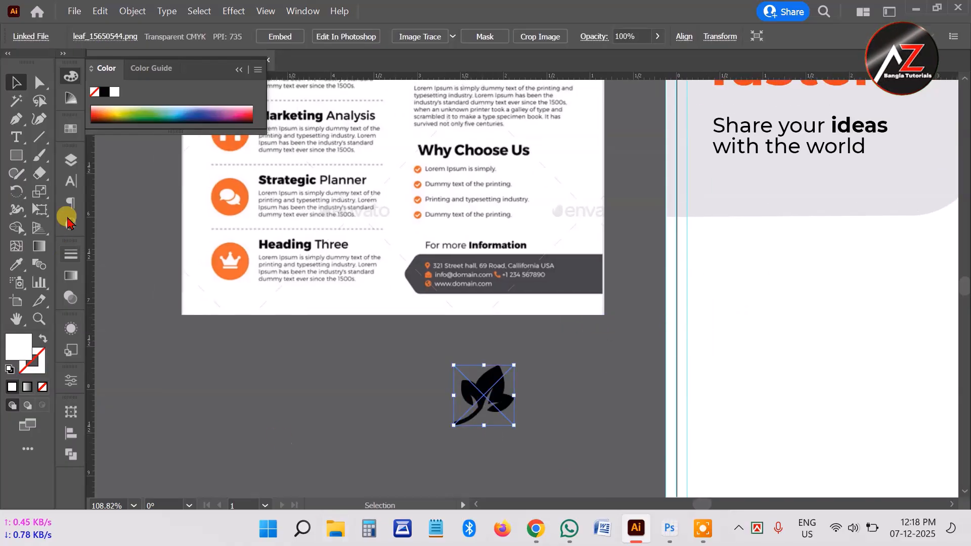
Step: Try to recolour the placed leaf image with a purple and then a light yellow-green fill
{"action": "left_click", "coordinate": [146, 116]}
{"action": "left_click", "coordinate": [225, 112]}
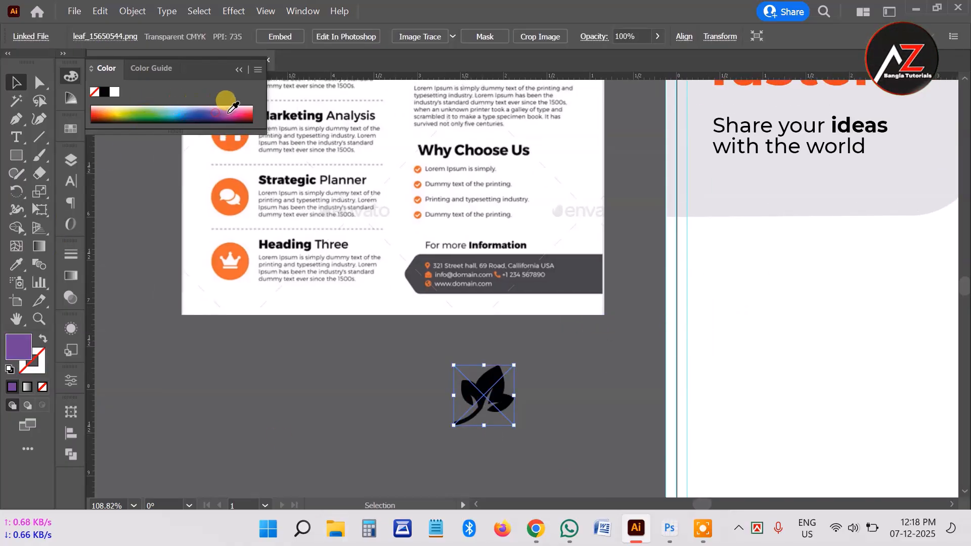
{"action": "left_click", "coordinate": [131, 108]}
{"action": "left_click", "coordinate": [289, 396]}
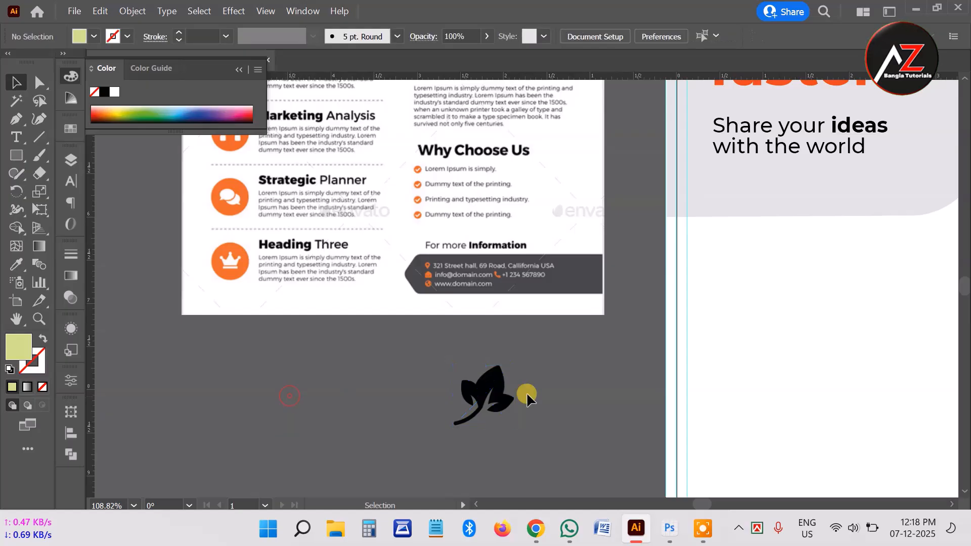
Step: Move the leaf image onto the empty canvas beside the reference flyer's list of services
{"action": "left_click_drag", "start_coordinate": [497, 395], "coordinate": [461, 397]}
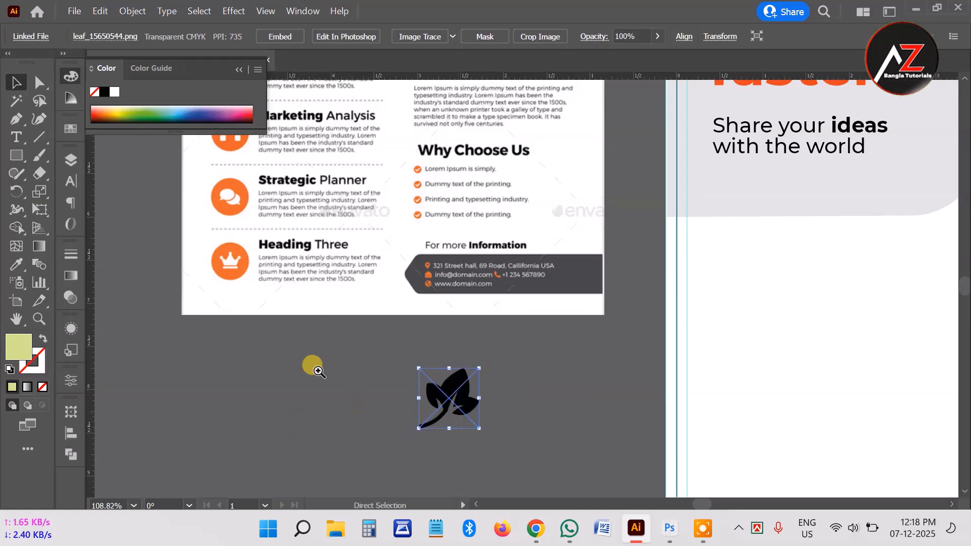
{"action": "left_click_drag", "start_coordinate": [314, 368], "coordinate": [570, 400]}
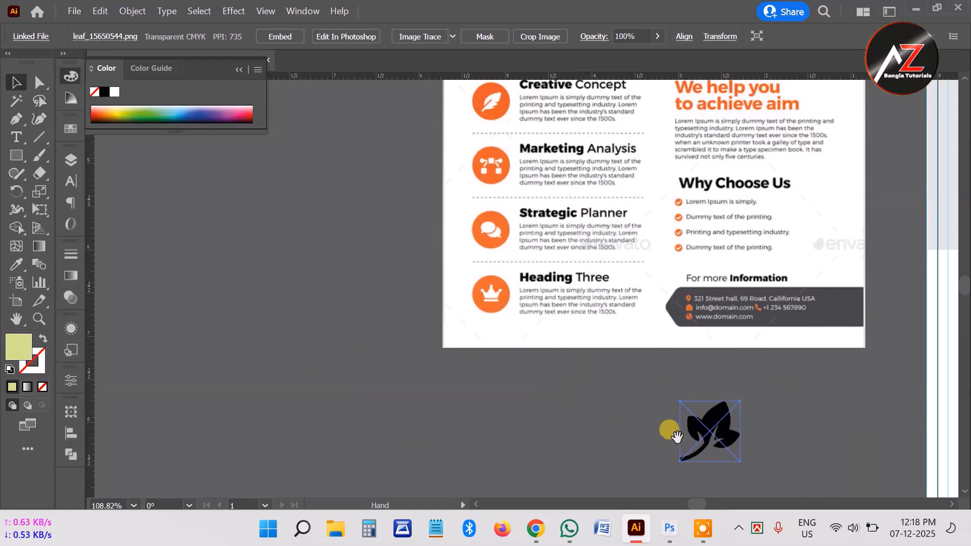
{"action": "left_click_drag", "start_coordinate": [715, 435], "coordinate": [322, 284]}
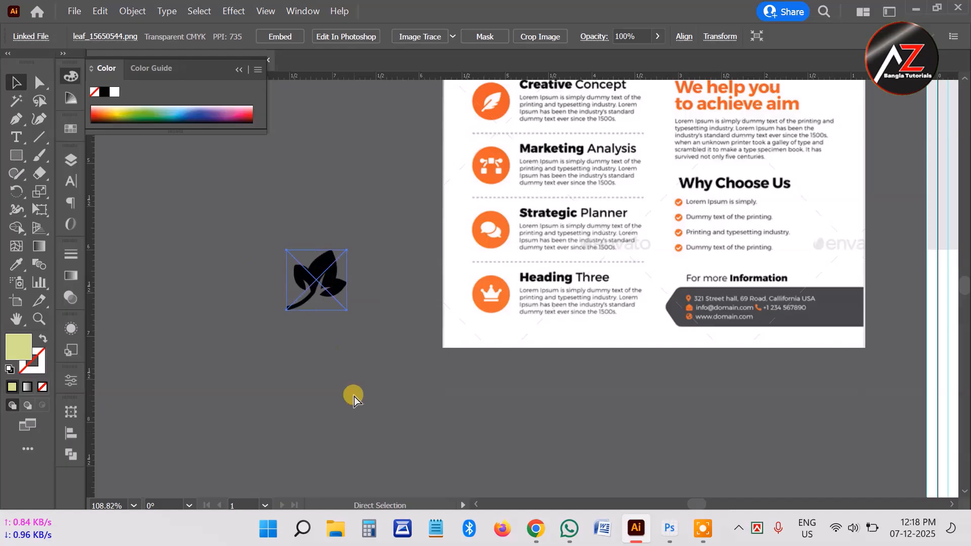
{"action": "left_click_drag", "start_coordinate": [332, 337], "coordinate": [347, 393]}
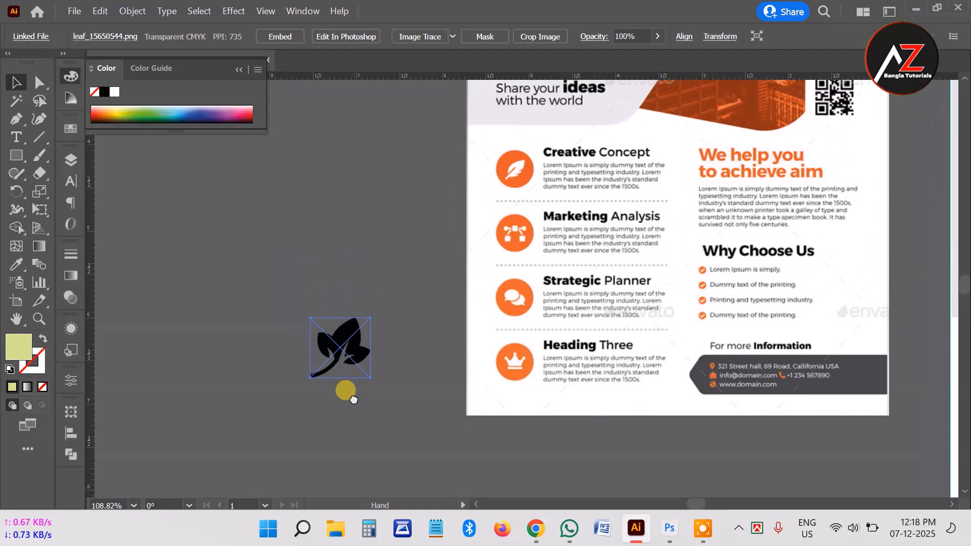
{"action": "left_click_drag", "start_coordinate": [401, 253], "coordinate": [397, 299]}
{"action": "left_click_drag", "start_coordinate": [336, 392], "coordinate": [341, 328]}
Step: Image Trace the leaf image, expand the tracing into paths, and shift it up and left on the empty canvas
{"action": "left_click", "coordinate": [74, 76]}
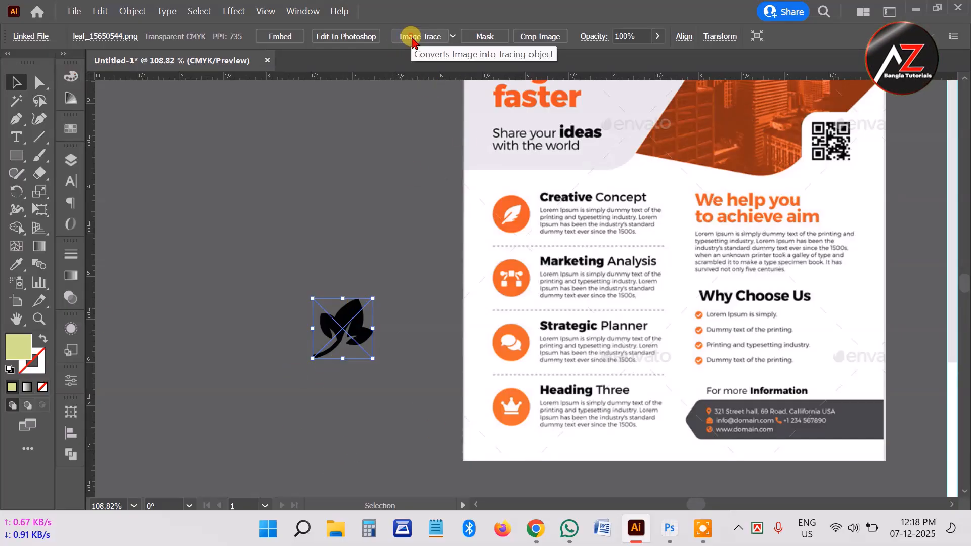
{"action": "left_click", "coordinate": [413, 38]}
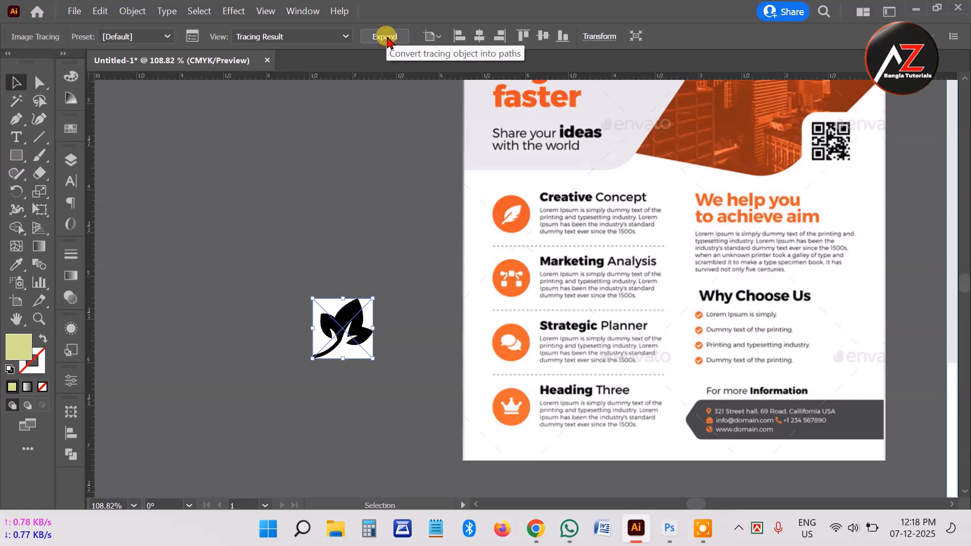
{"action": "left_click", "coordinate": [388, 40]}
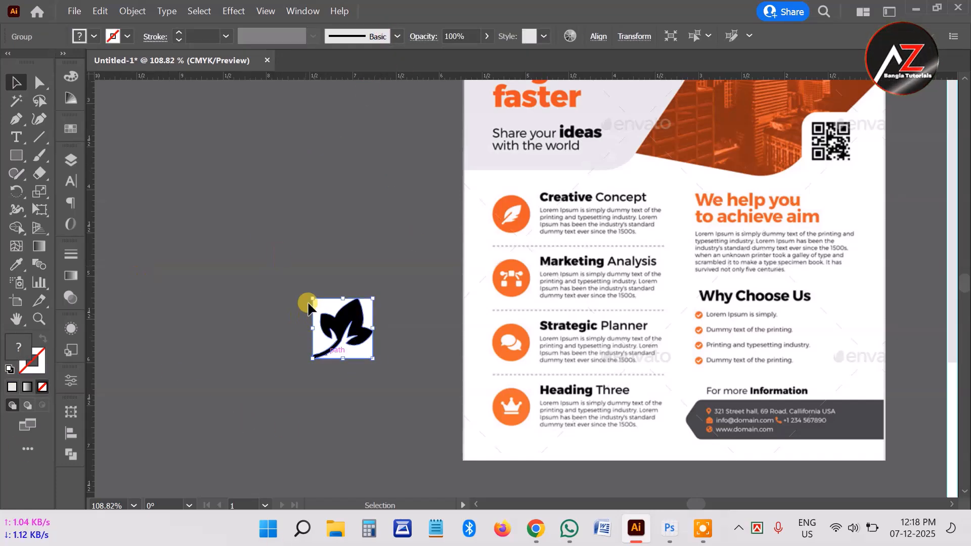
{"action": "left_click_drag", "start_coordinate": [355, 329], "coordinate": [281, 255]}
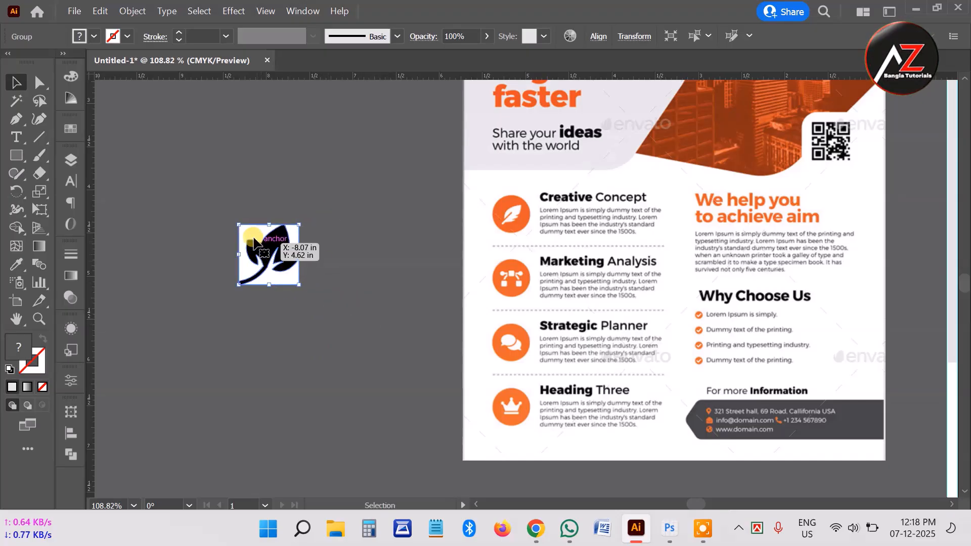
Step: Ungroup the traced leaf and delete its white background shapes, keeping only the black leaf
{"action": "key", "text": "ctrl+space"}
{"action": "left_click_drag", "start_coordinate": [226, 218], "coordinate": [354, 283]}
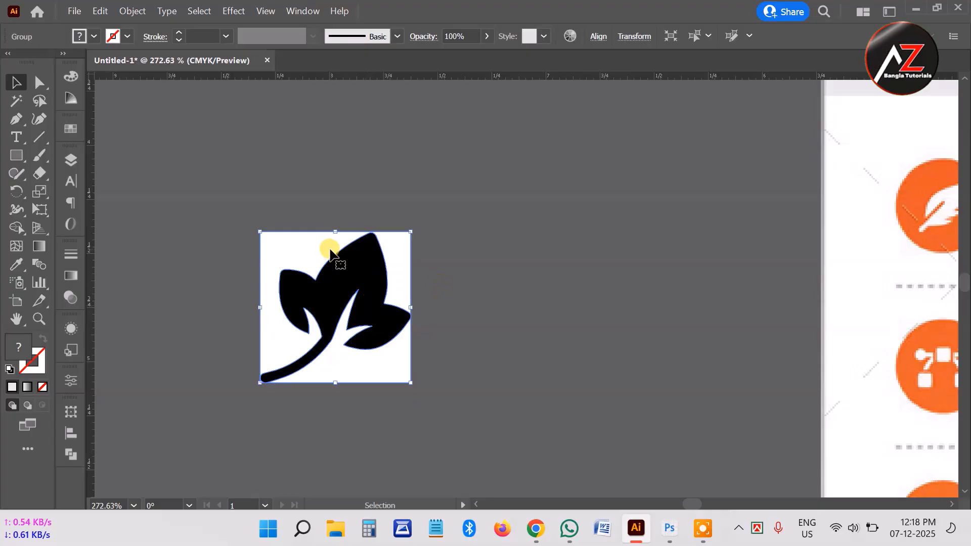
{"action": "right_click", "coordinate": [327, 249]}
{"action": "left_click", "coordinate": [380, 367]}
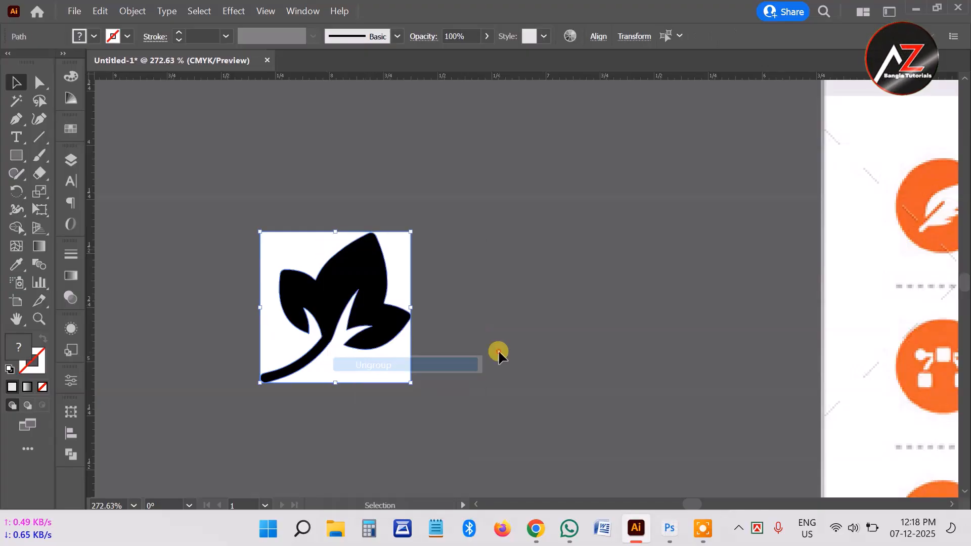
{"action": "left_click", "coordinate": [498, 350]}
{"action": "left_click", "coordinate": [394, 252]}
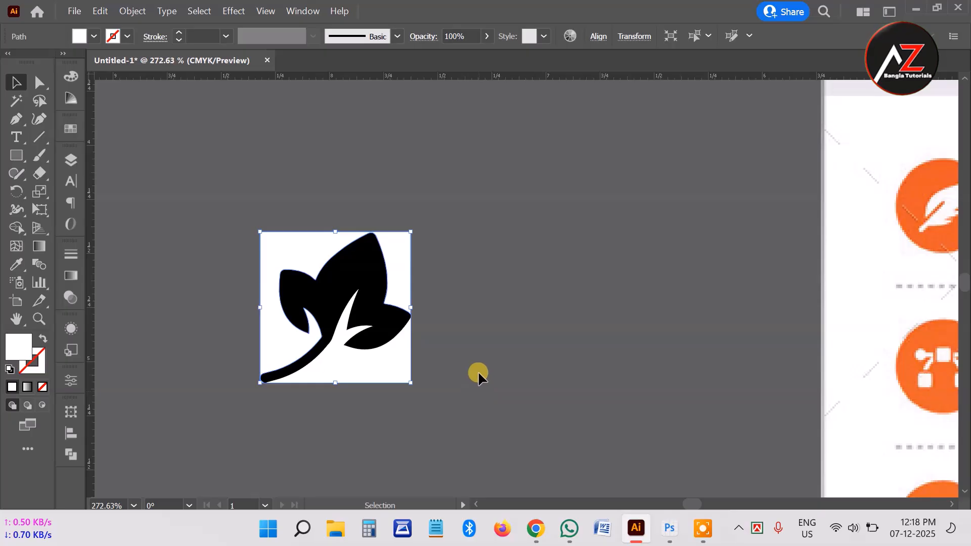
{"action": "key", "text": "Delete"}
{"action": "left_click", "coordinate": [364, 376]}
{"action": "key", "text": "Delete"}
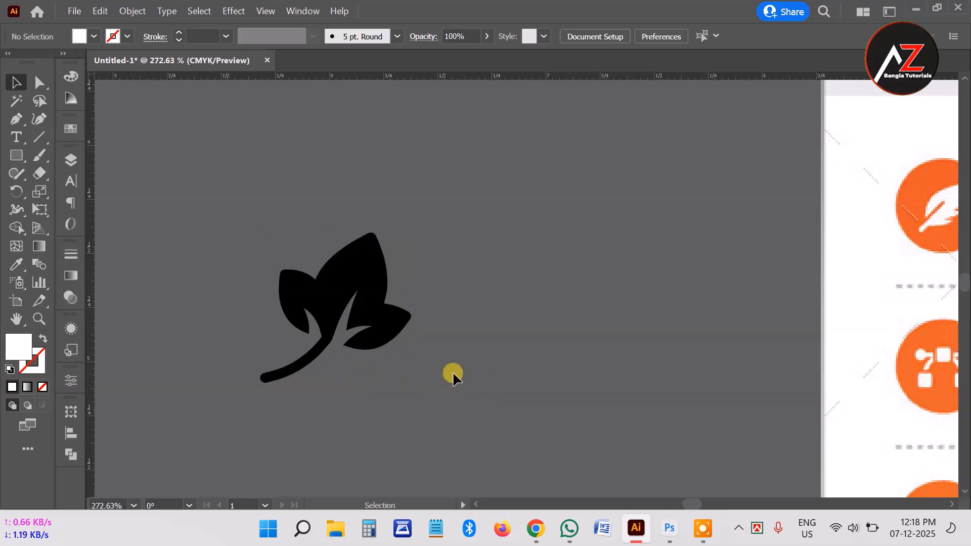
Step: Move the black leaf to the right on the empty canvas and group it
{"action": "left_click", "coordinate": [409, 344]}
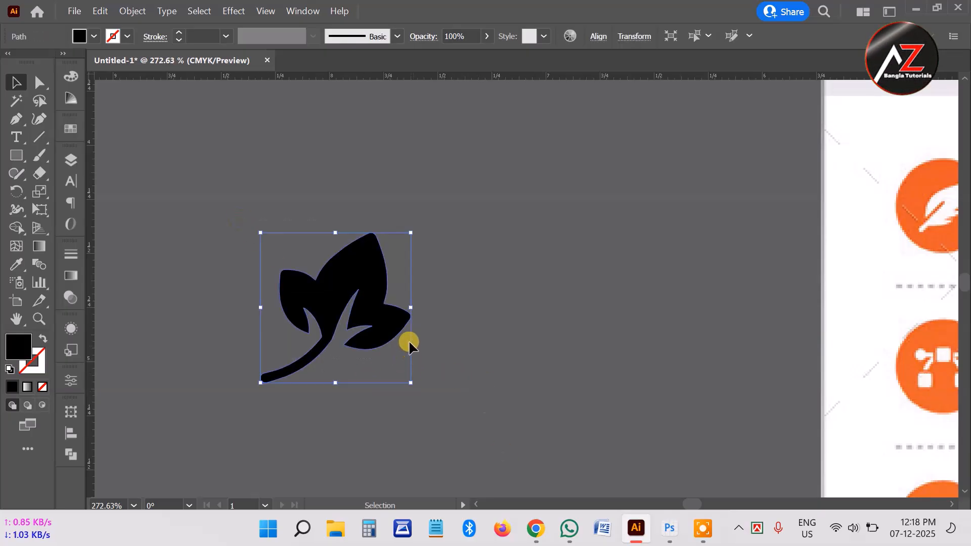
{"action": "left_click_drag", "start_coordinate": [374, 307], "coordinate": [550, 306]}
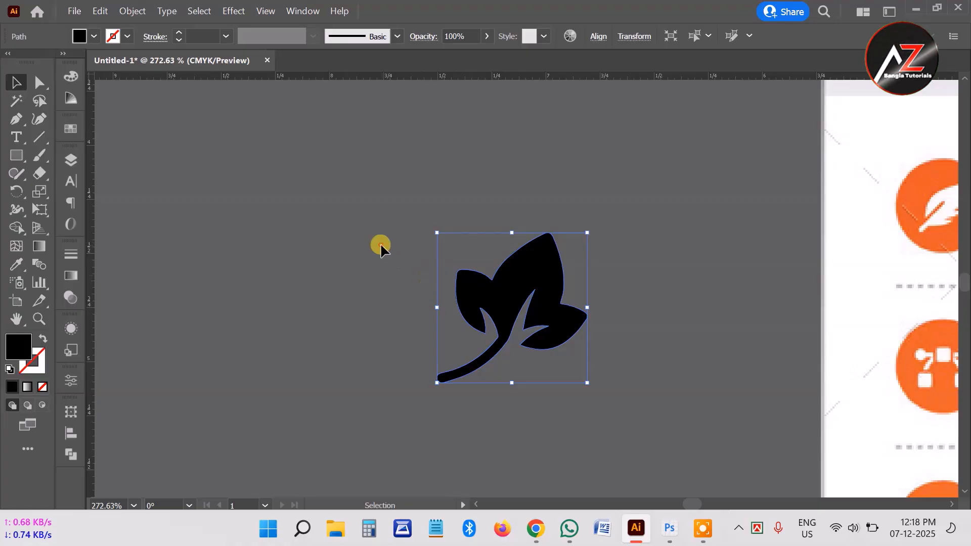
{"action": "left_click_drag", "start_coordinate": [358, 188], "coordinate": [668, 448]}
{"action": "left_click", "coordinate": [357, 227]}
{"action": "left_click", "coordinate": [334, 224]}
{"action": "left_click", "coordinate": [335, 179]}
{"action": "key", "text": "ctrl+shift+b"}
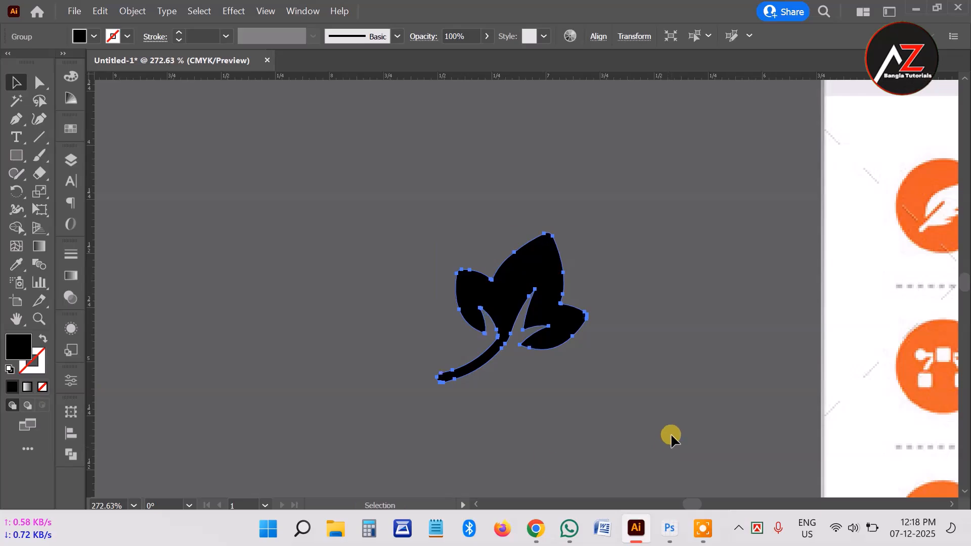
{"action": "key", "text": "ctrl+shift+b"}
Step: Switch the leaf's colour mode from grayscale to CMYK and fill the leaf with white
{"action": "left_click", "coordinate": [71, 76]}
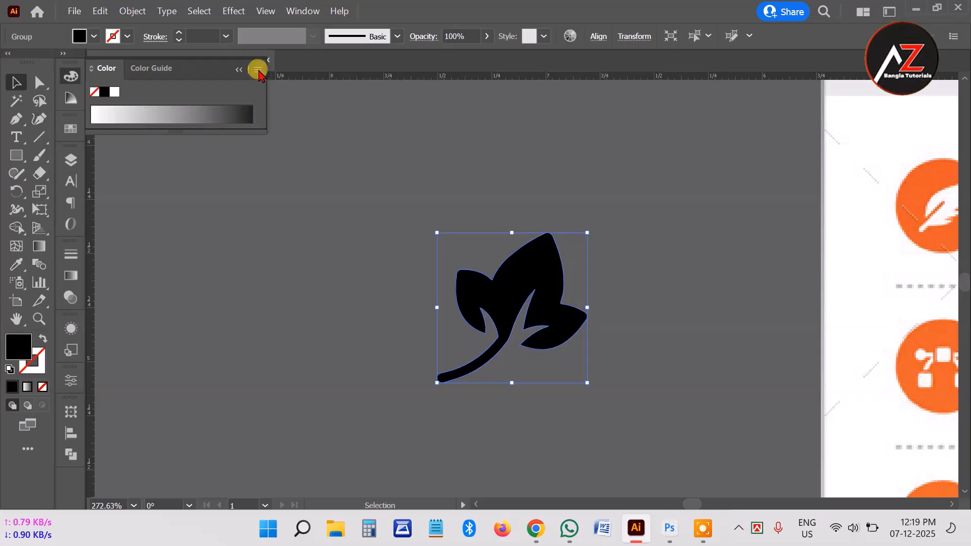
{"action": "left_click", "coordinate": [258, 71]}
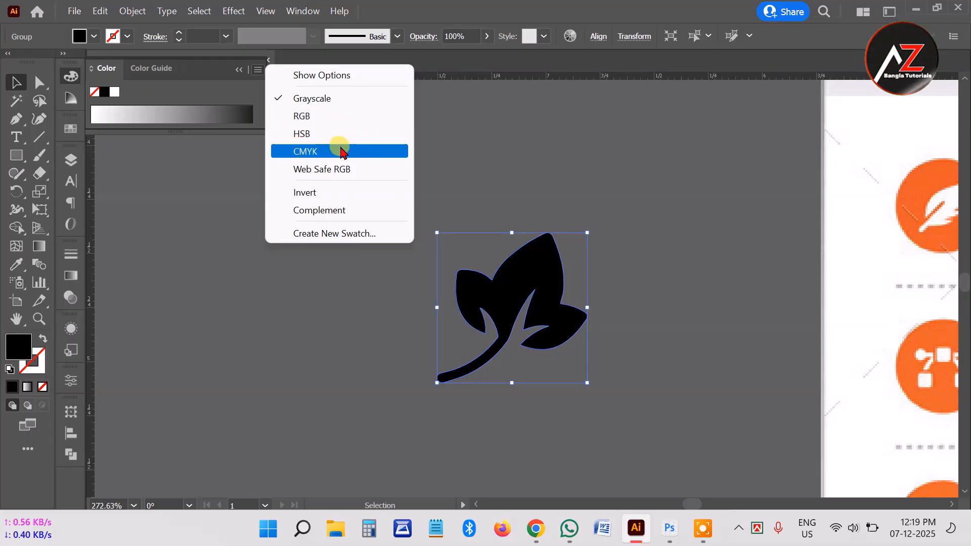
{"action": "left_click", "coordinate": [370, 151]}
{"action": "mouse_move", "coordinate": [155, 104]}
{"action": "left_mouse_down"}
{"action": "mouse_move", "coordinate": [108, 107]}
{"action": "mouse_move", "coordinate": [182, 107]}
{"action": "mouse_move", "coordinate": [151, 105]}
{"action": "left_mouse_up"}
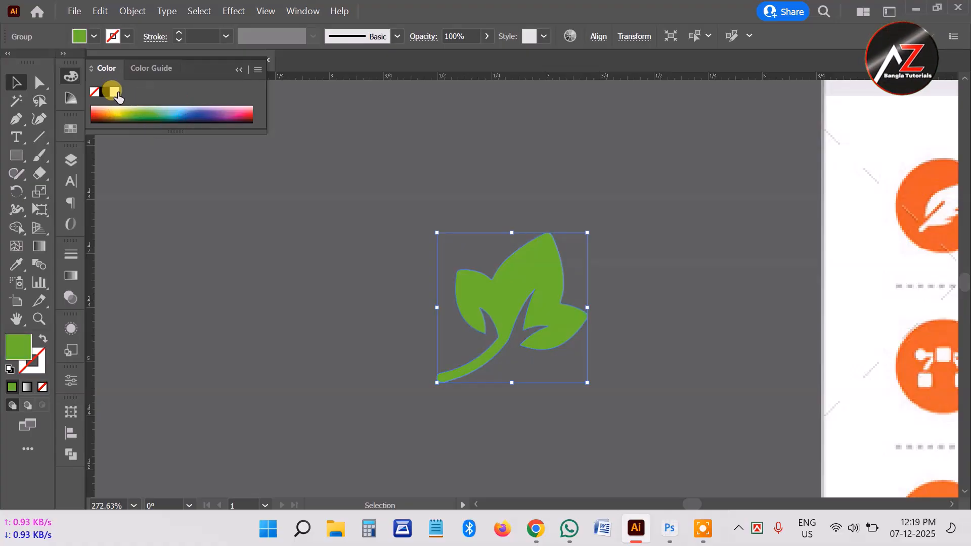
{"action": "left_click", "coordinate": [115, 91]}
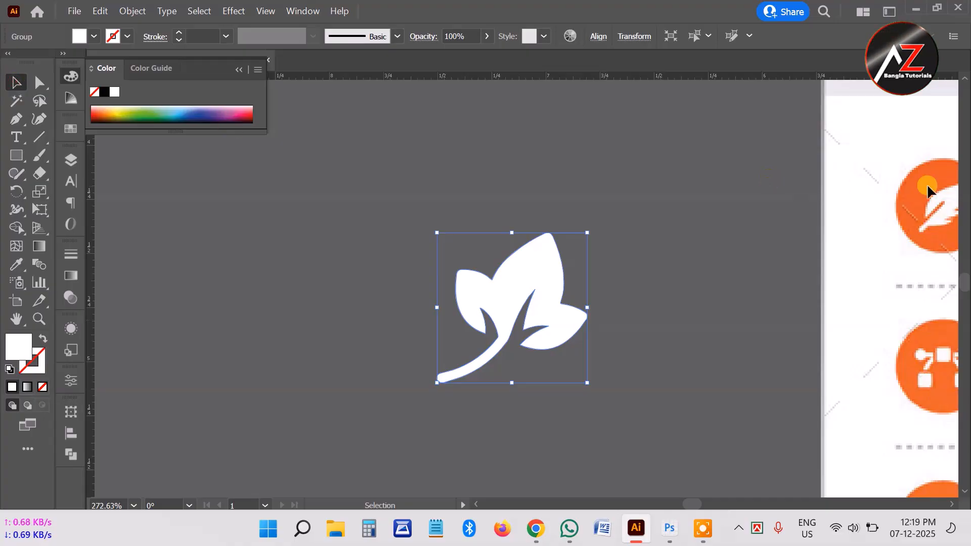
Step: Draw a circle larger than the leaf over it, filled with the orange sampled from the reference's feather icon
{"action": "left_click_drag", "start_coordinate": [26, 159], "coordinate": [73, 191]}
{"action": "left_click_drag", "start_coordinate": [378, 214], "coordinate": [625, 387]}
{"action": "left_click", "coordinate": [17, 82]}
{"action": "left_click", "coordinate": [17, 264]}
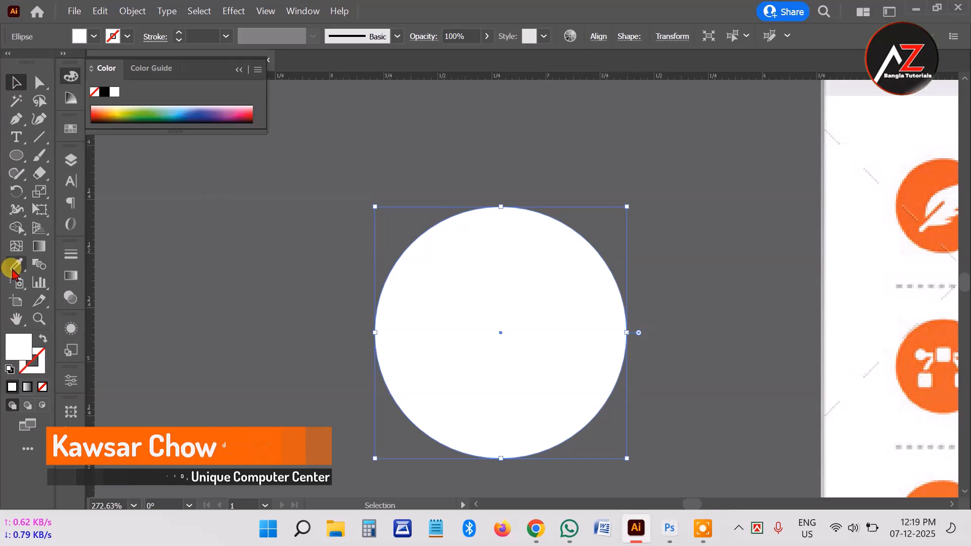
{"action": "left_click", "coordinate": [919, 180]}
{"action": "left_click", "coordinate": [20, 82]}
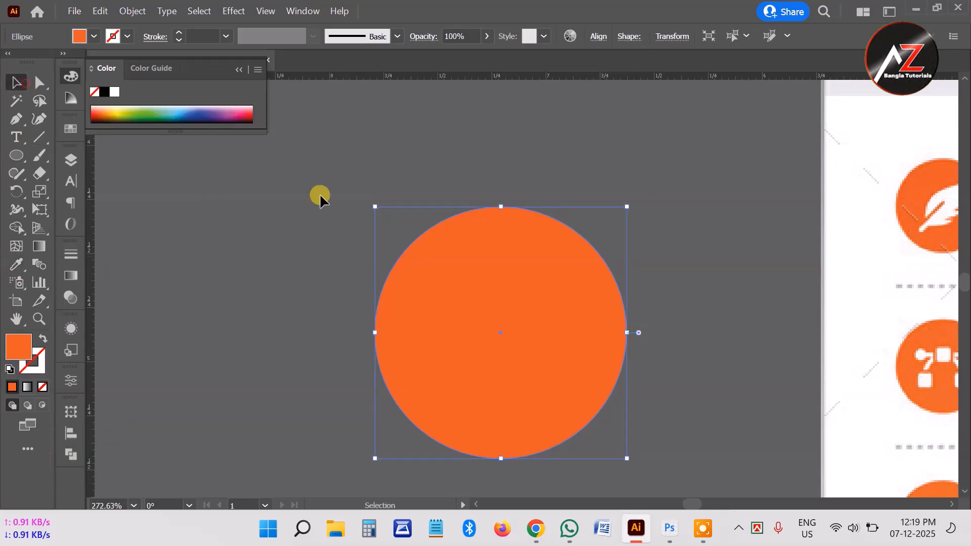
Step: Move the orange circle to the left, bring the white leaf to the front, and centre the leaf on the circle
{"action": "left_click_drag", "start_coordinate": [382, 288], "coordinate": [278, 275]}
{"action": "left_click", "coordinate": [581, 297]}
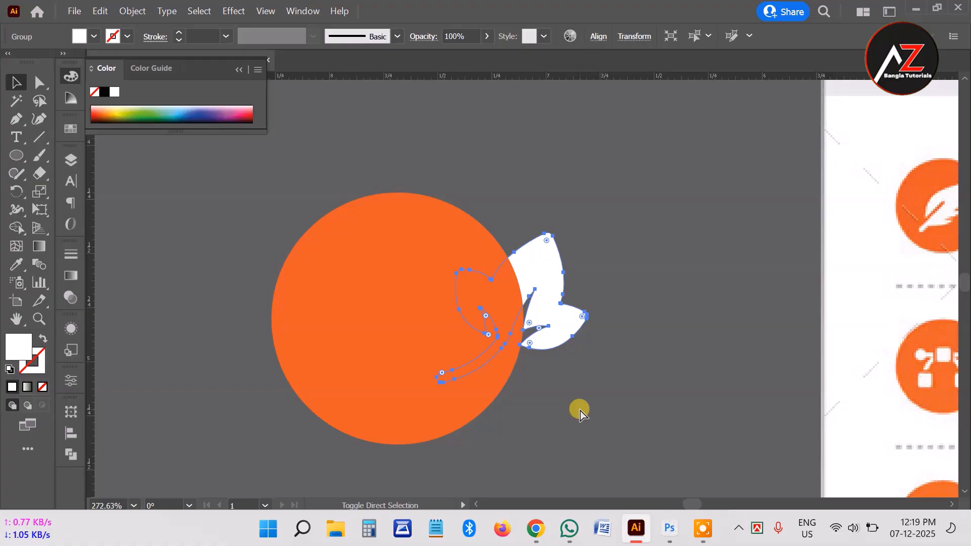
{"action": "key", "text": "ctrl+shift+bracketright"}
{"action": "left_click_drag", "start_coordinate": [535, 305], "coordinate": [477, 321]}
{"action": "left_click_drag", "start_coordinate": [438, 313], "coordinate": [460, 326]}
{"action": "left_click", "coordinate": [582, 334]}
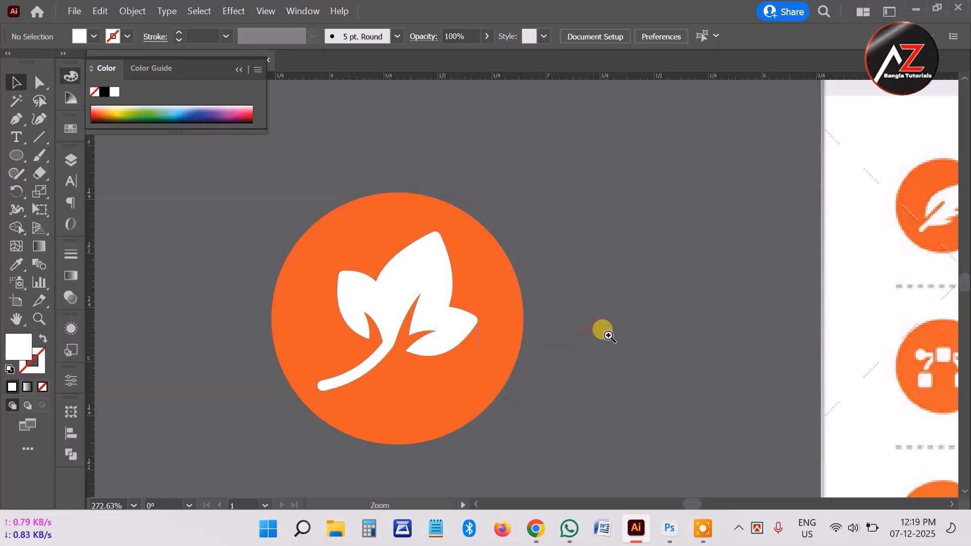
Step: Scale down the circle and leaf as one icon and place it on the flyer's white area, just below the grey header shape
{"action": "scroll", "coordinate": [597, 333], "scroll_direction": "down", "scroll_amount": 6}
{"action": "left_click_drag", "start_coordinate": [492, 281], "coordinate": [622, 401]}
{"action": "left_click_drag", "start_coordinate": [712, 377], "coordinate": [377, 400]}
{"action": "left_click_drag", "start_coordinate": [434, 328], "coordinate": [385, 183]}
{"action": "left_click_drag", "start_coordinate": [217, 241], "coordinate": [627, 368]}
{"action": "scroll", "coordinate": [794, 446], "scroll_direction": "down", "scroll_amount": 3}
Step: Duplicate the leaf icon downward at equal spacing to make a column of four icons
{"action": "key", "text": "ctrl"}
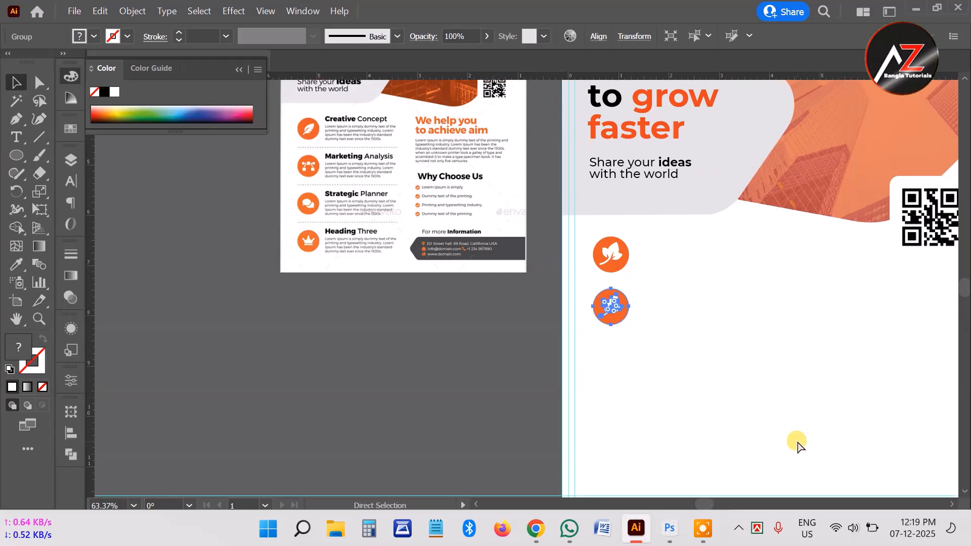
{"action": "key", "text": "ctrl+d"}
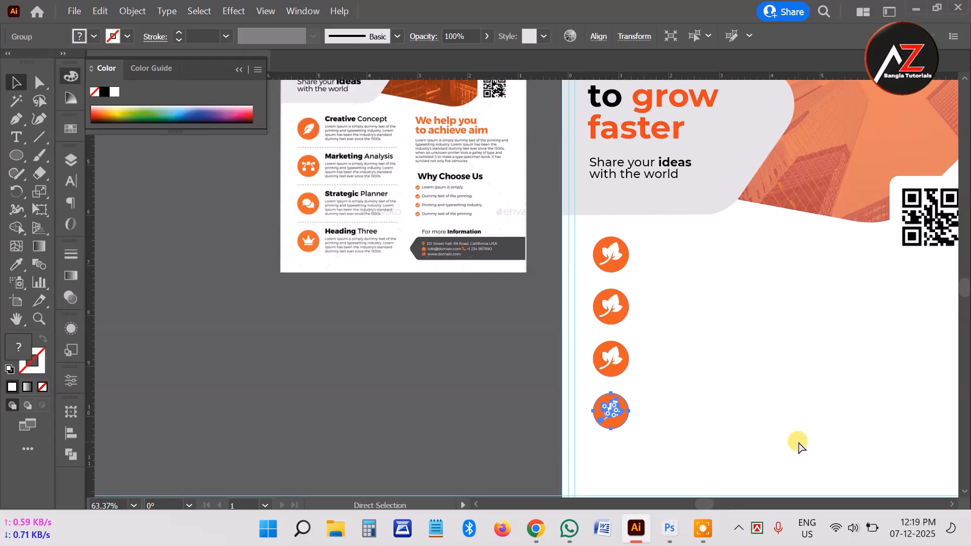
{"action": "left_click", "coordinate": [716, 405]}
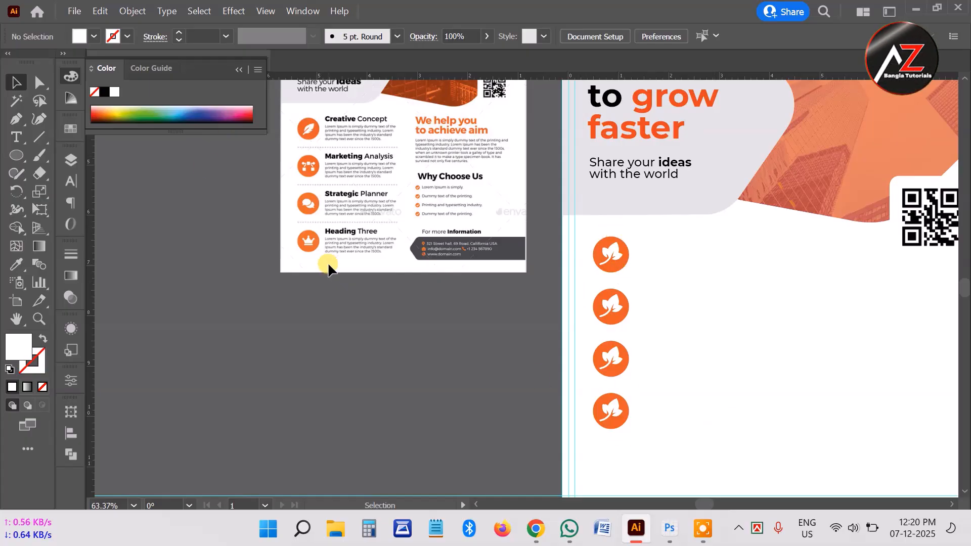
Step: Draw a horizontal divider line between the first and second leaf icons, following the reference's dividers and extending past the icons to the right
{"action": "left_click_drag", "start_coordinate": [351, 133], "coordinate": [462, 156]}
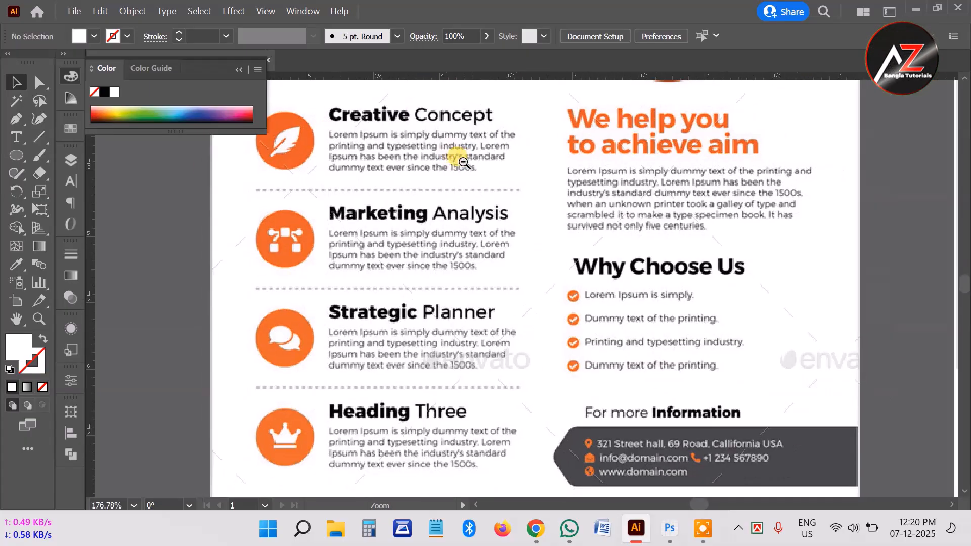
{"action": "left_click_drag", "start_coordinate": [453, 265], "coordinate": [394, 196]}
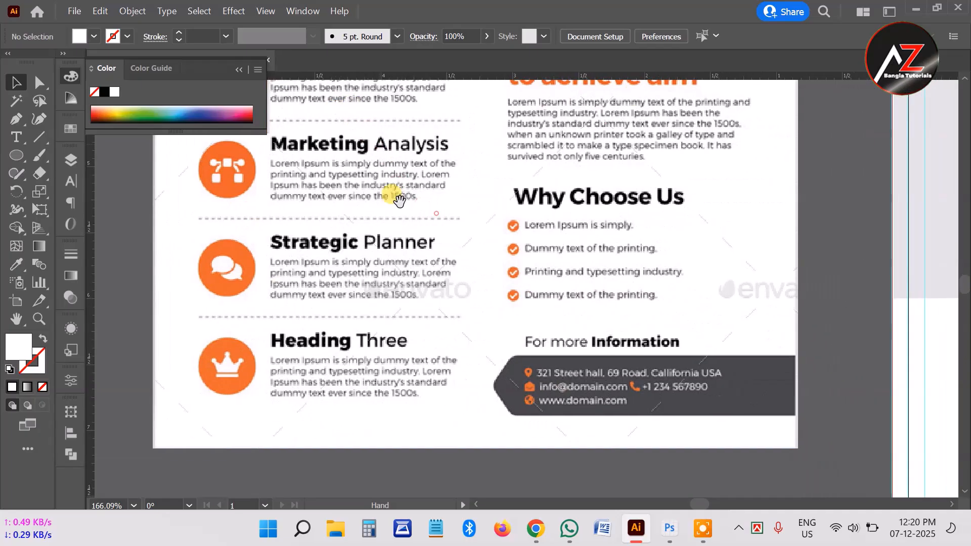
{"action": "left_click_drag", "start_coordinate": [231, 318], "coordinate": [351, 334]}
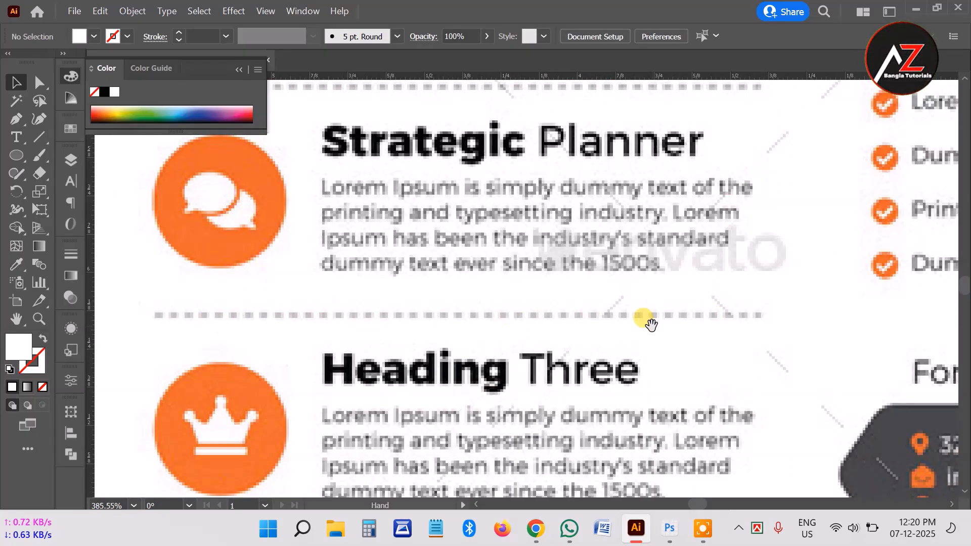
{"action": "left_click_drag", "start_coordinate": [726, 308], "coordinate": [481, 305]}
{"action": "left_click_drag", "start_coordinate": [899, 317], "coordinate": [461, 287]}
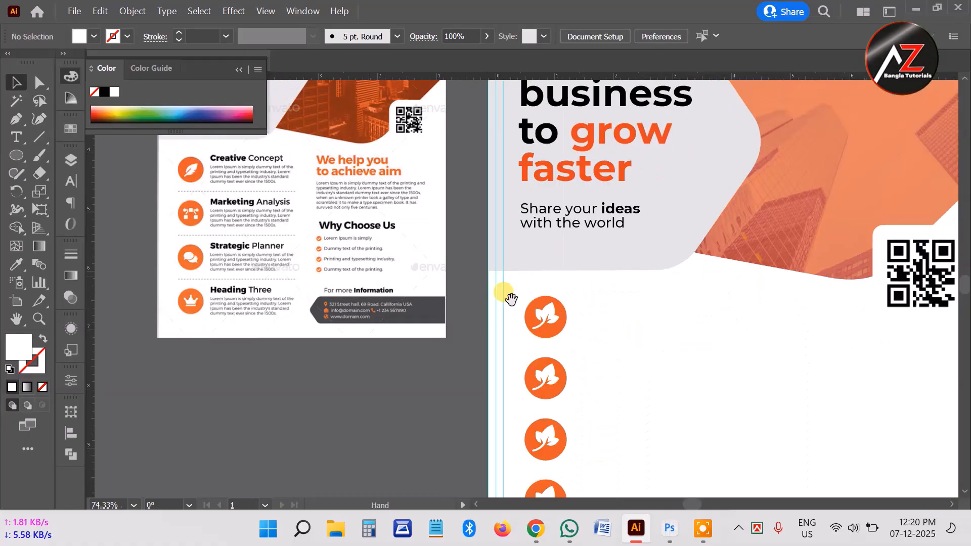
{"action": "left_click_drag", "start_coordinate": [726, 370], "coordinate": [625, 297]}
{"action": "left_click_drag", "start_coordinate": [509, 299], "coordinate": [564, 311]}
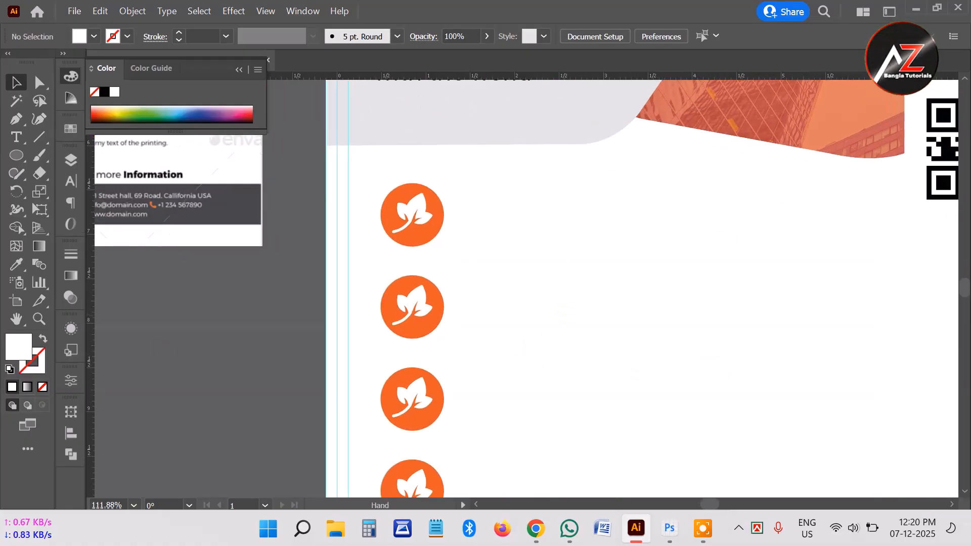
{"action": "left_click", "coordinate": [35, 139]}
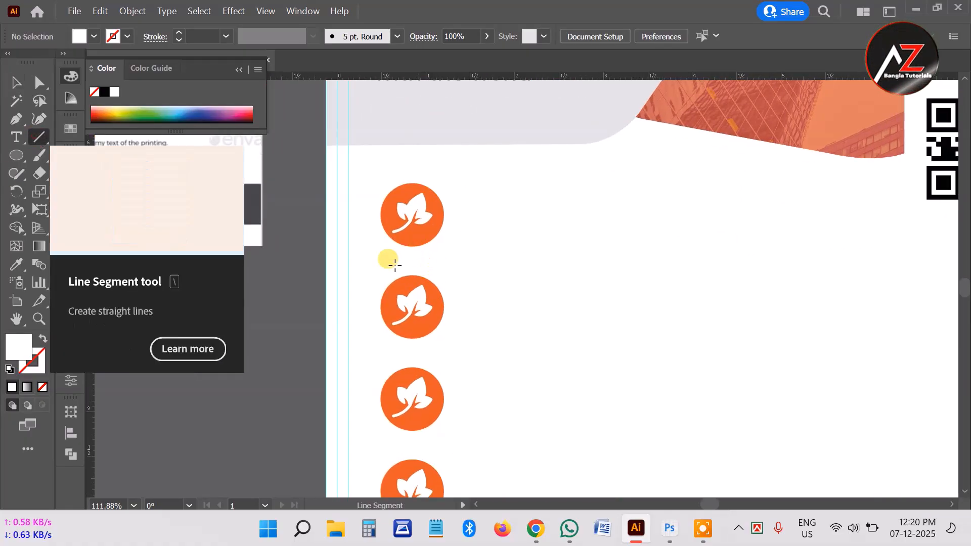
{"action": "left_click_drag", "start_coordinate": [392, 258], "coordinate": [711, 258]}
Step: Give the divider line a black stroke with a 2 pt weight
{"action": "left_click", "coordinate": [24, 349]}
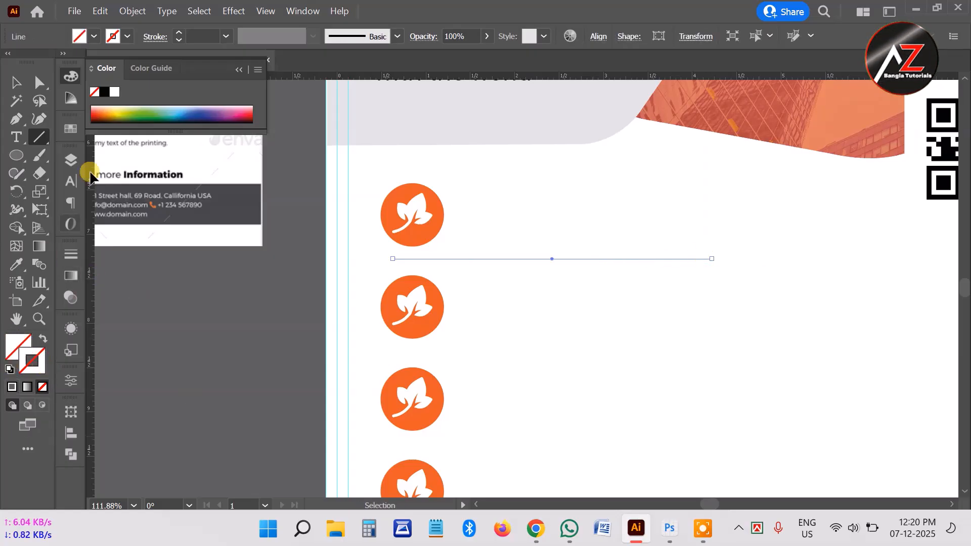
{"action": "left_click", "coordinate": [103, 92]}
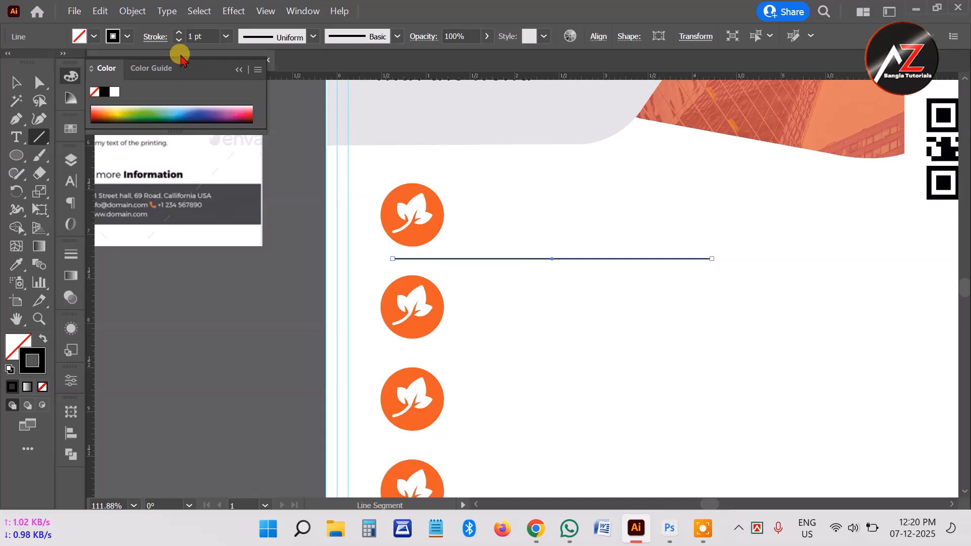
{"action": "left_click", "coordinate": [179, 32]}
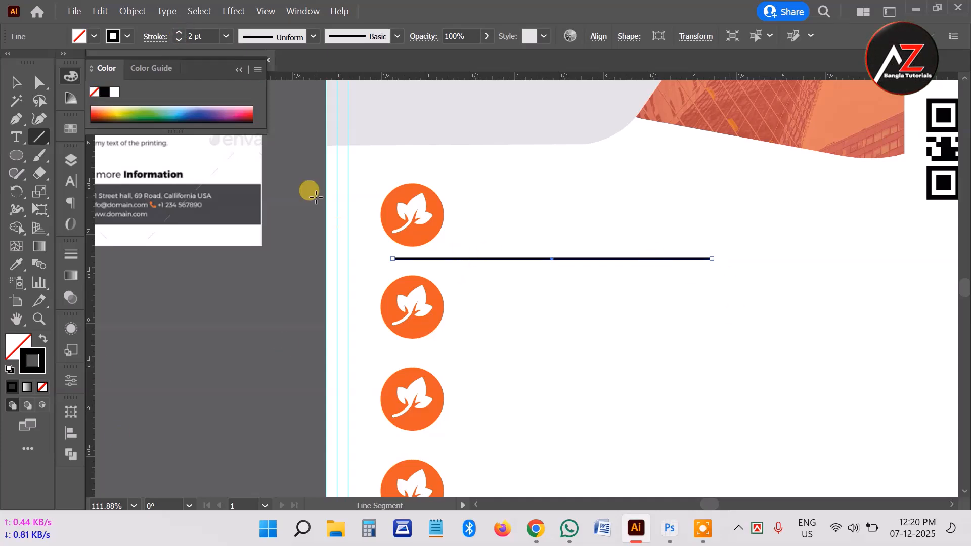
Step: Show the Stroke settings for the divider line between the first two leaf icons, and deselect the line
{"action": "left_click", "coordinate": [299, 13]}
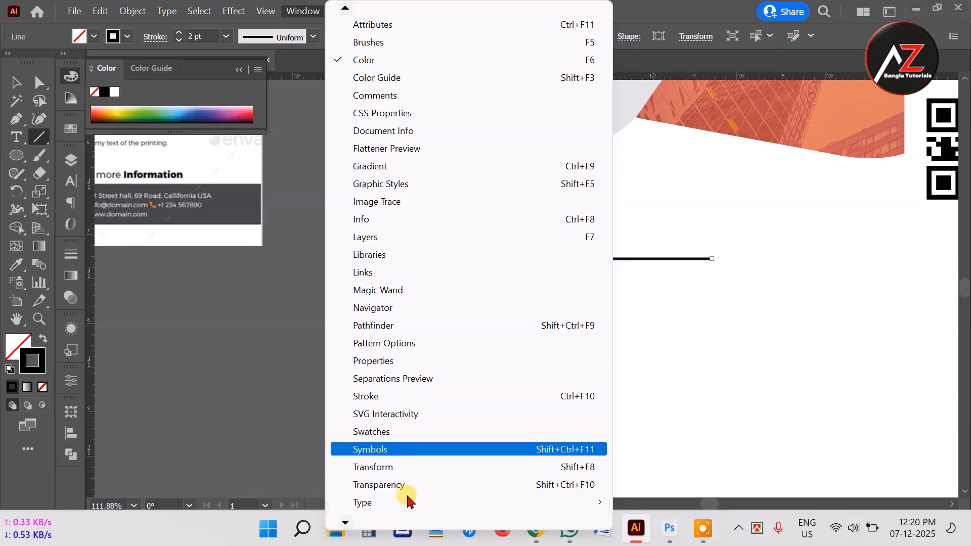
{"action": "mouse_move", "coordinate": [345, 522]}
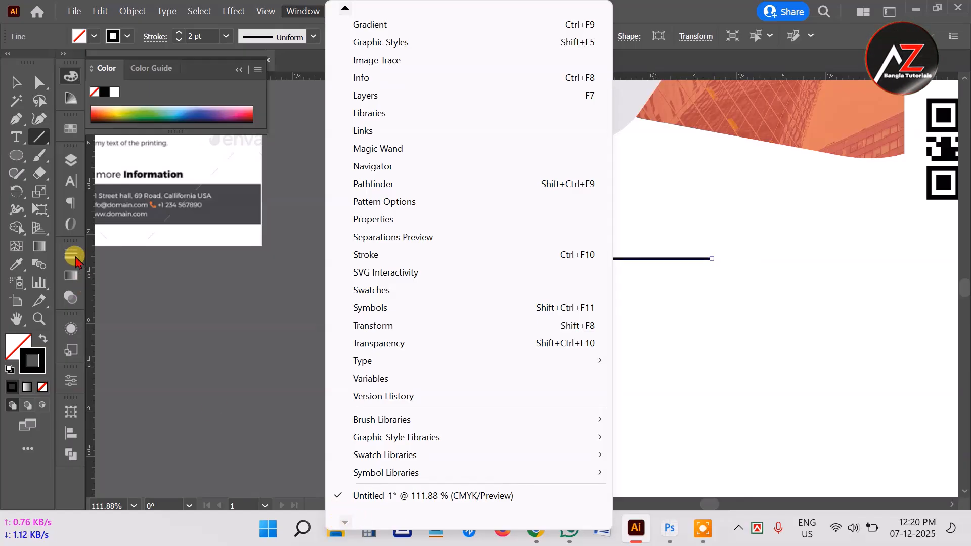
{"action": "left_click", "coordinate": [72, 256]}
{"action": "left_click", "coordinate": [71, 256]}
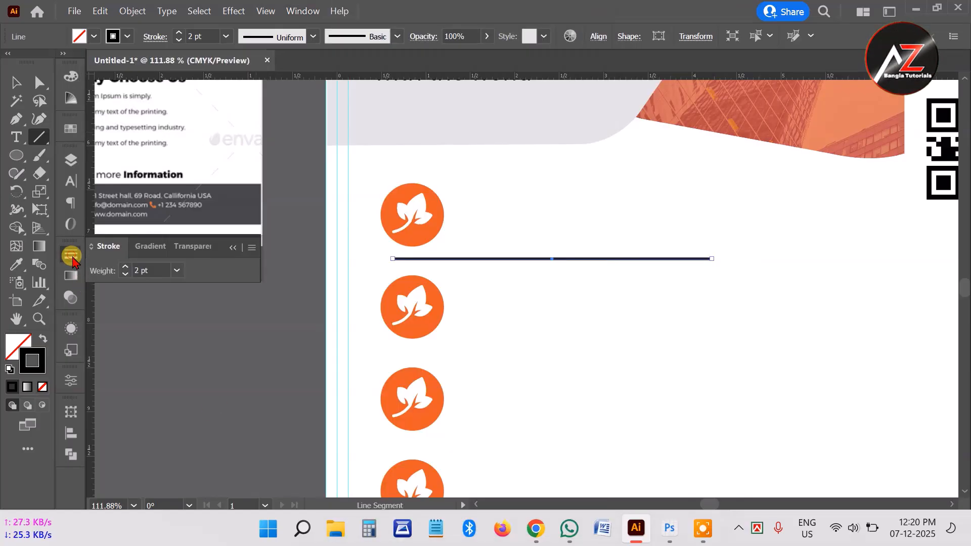
{"action": "left_click", "coordinate": [72, 256]}
{"action": "left_click", "coordinate": [303, 10]}
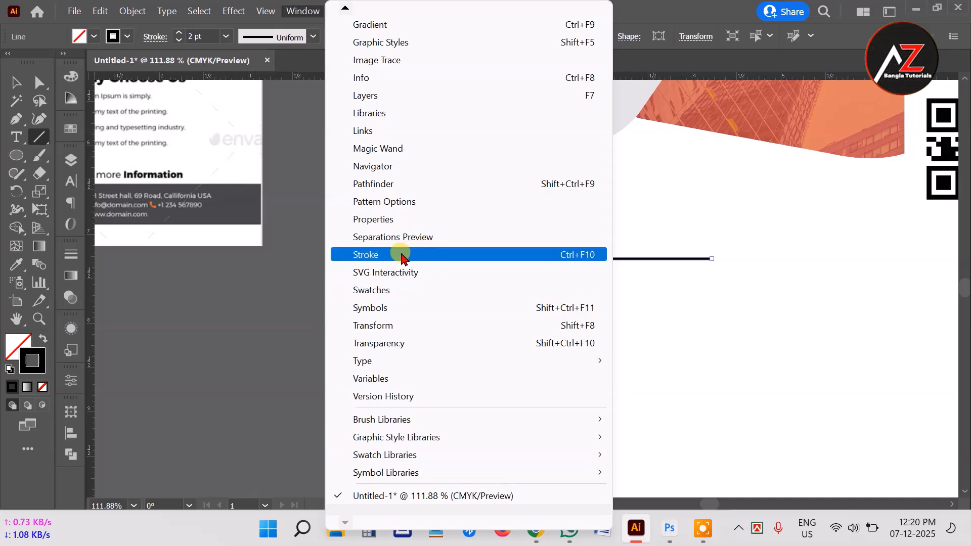
{"action": "left_click", "coordinate": [71, 260]}
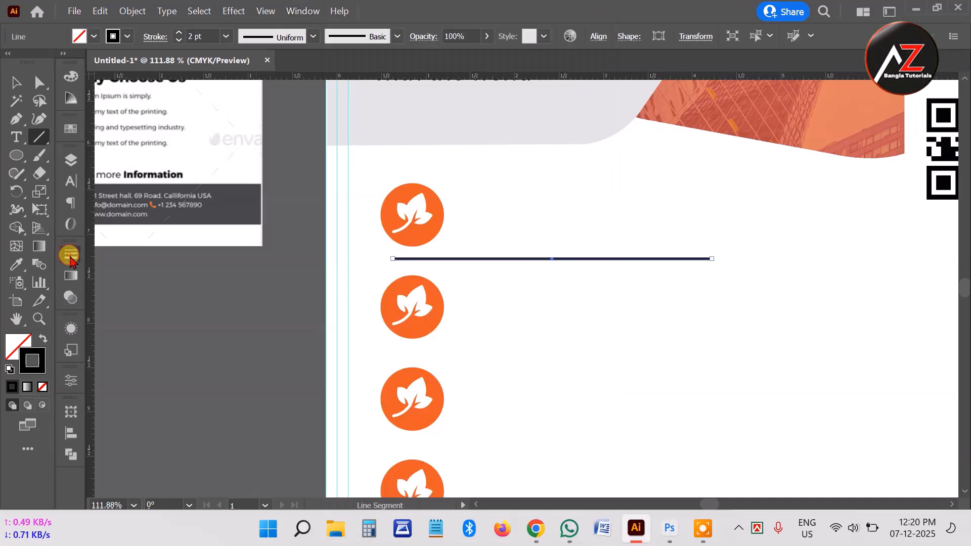
{"action": "left_click", "coordinate": [71, 257]}
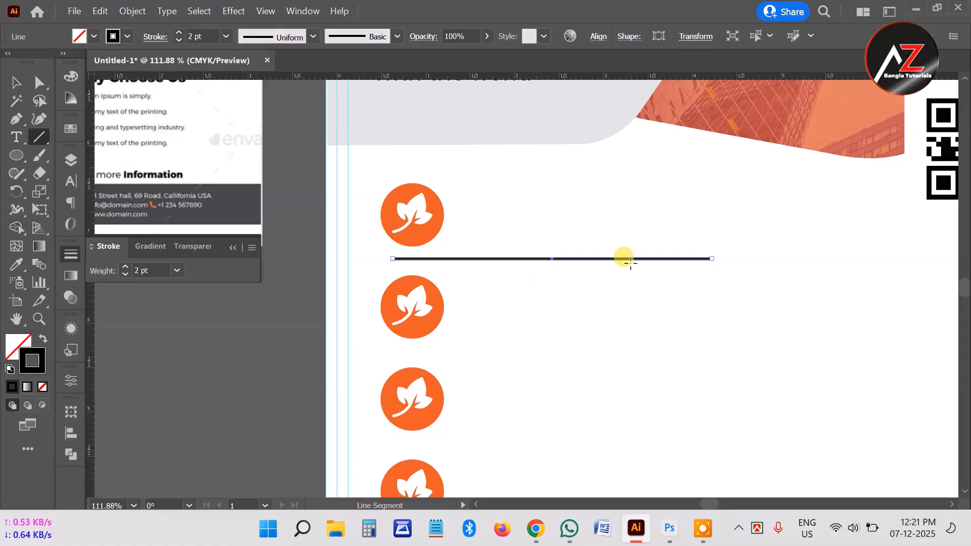
{"action": "left_click", "coordinate": [16, 82]}
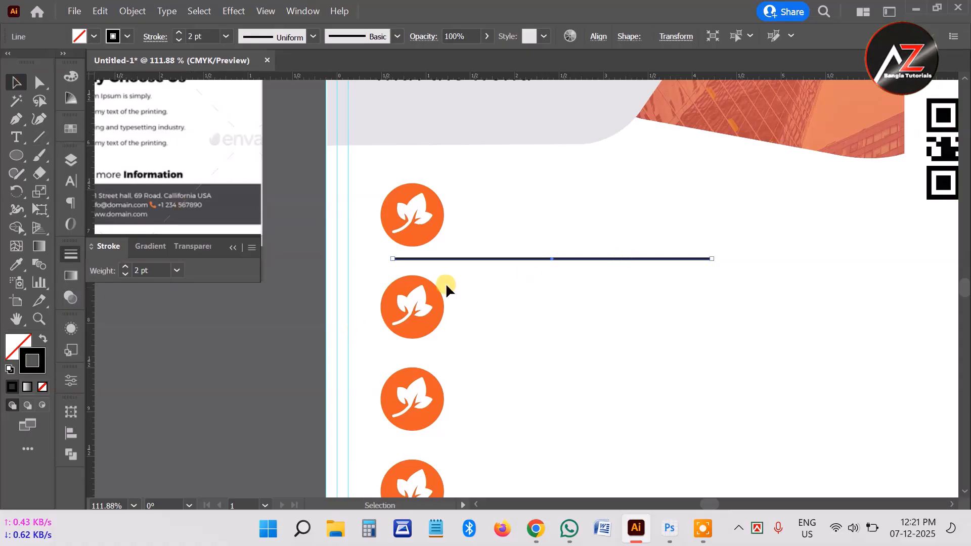
{"action": "left_click", "coordinate": [157, 332]}
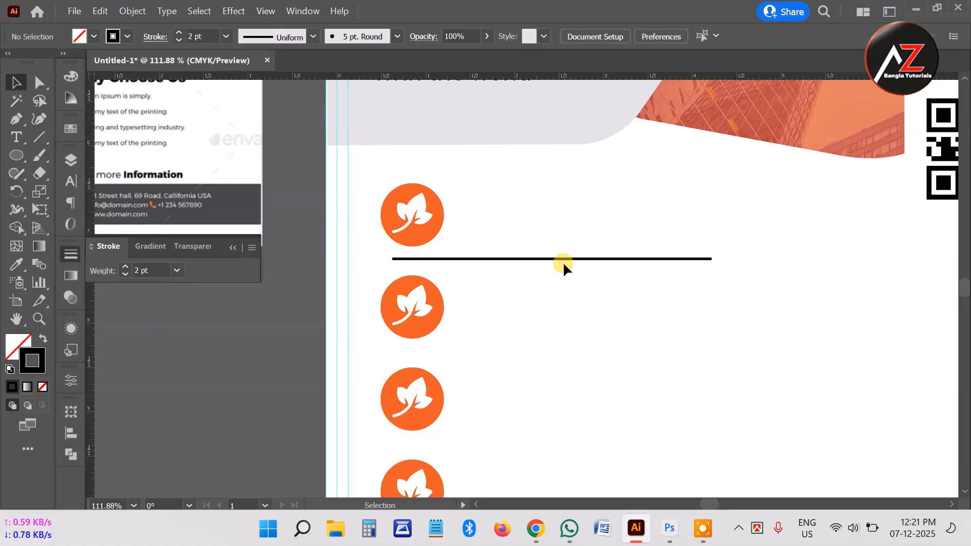
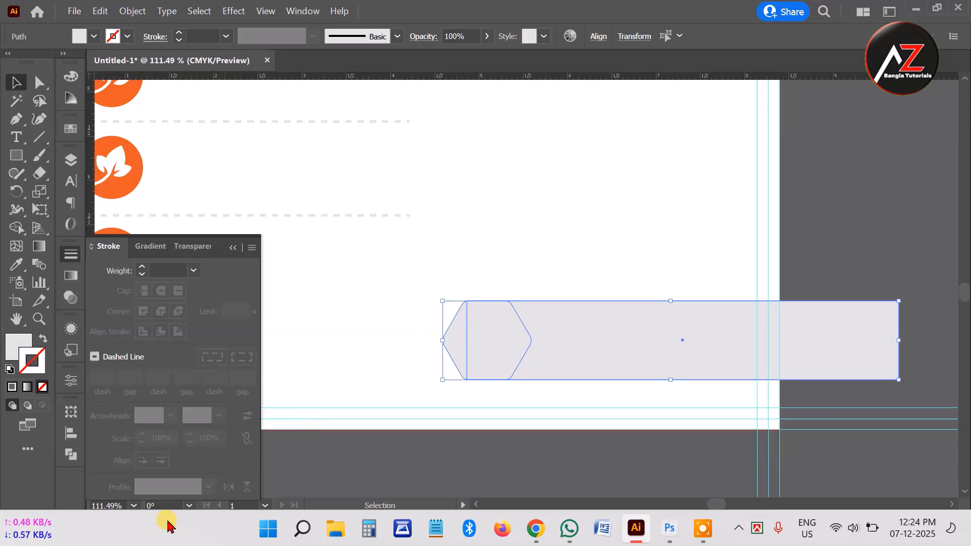
Step: Unite the rounded hexagon and the long rectangle into a single arrow-shaped banner near the flyer's lower edge
{"action": "left_click", "coordinate": [72, 458]}
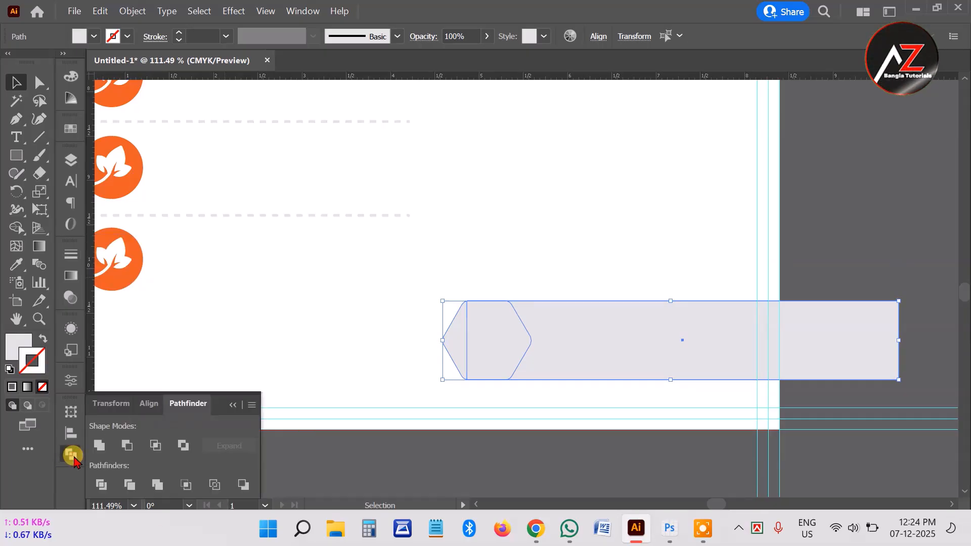
{"action": "left_click", "coordinate": [97, 446]}
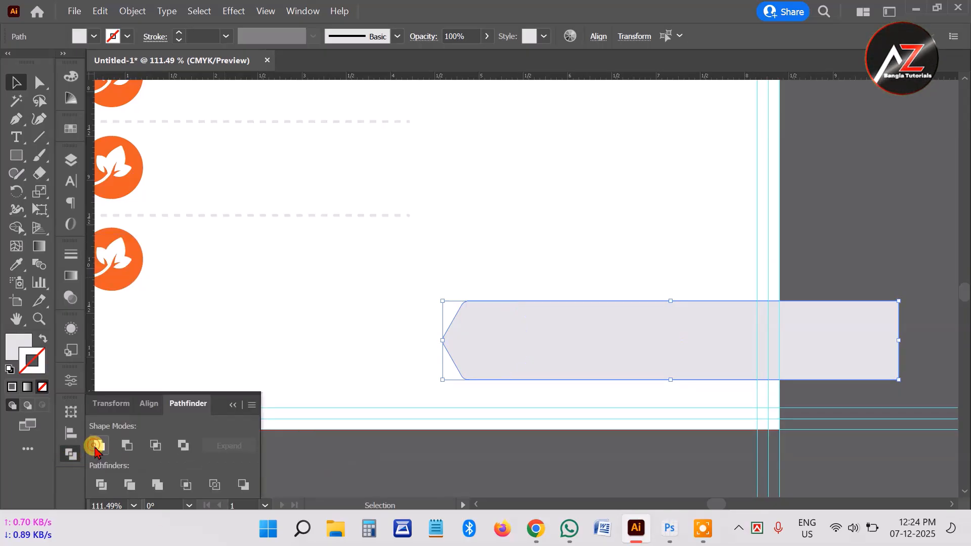
{"action": "left_click", "coordinate": [368, 336]}
{"action": "left_click_drag", "start_coordinate": [576, 375], "coordinate": [578, 376]}
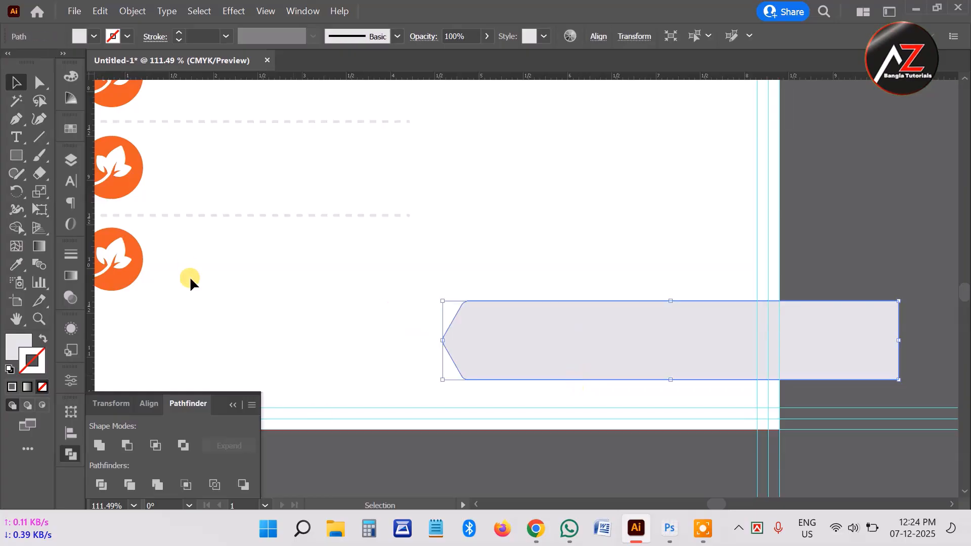
{"action": "left_click", "coordinate": [74, 77]}
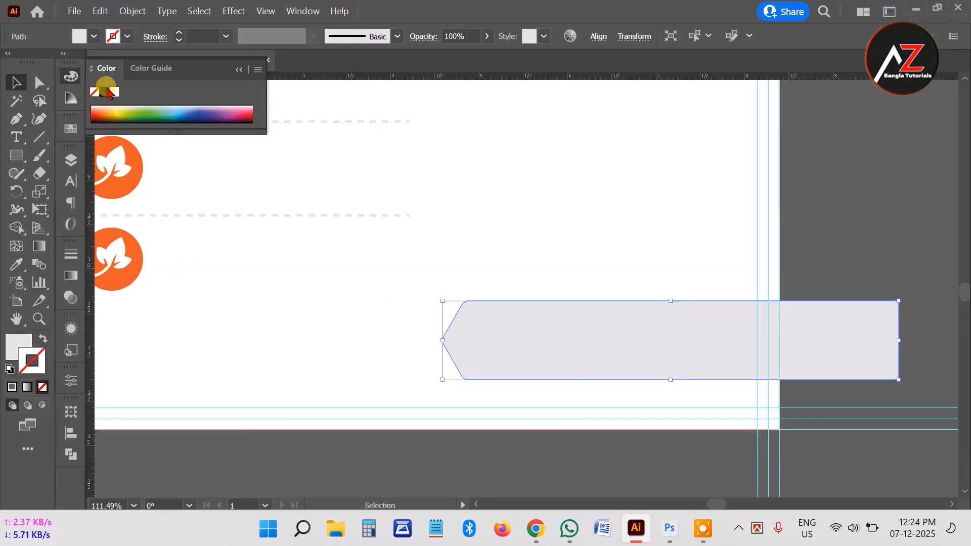
{"action": "left_click", "coordinate": [104, 91]}
{"action": "left_click", "coordinate": [254, 289]}
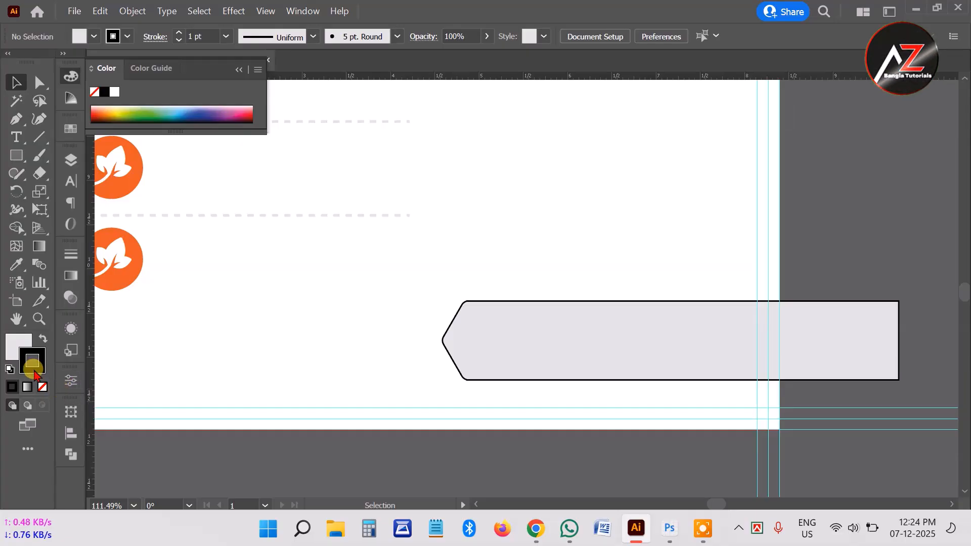
{"action": "left_click", "coordinate": [42, 339]}
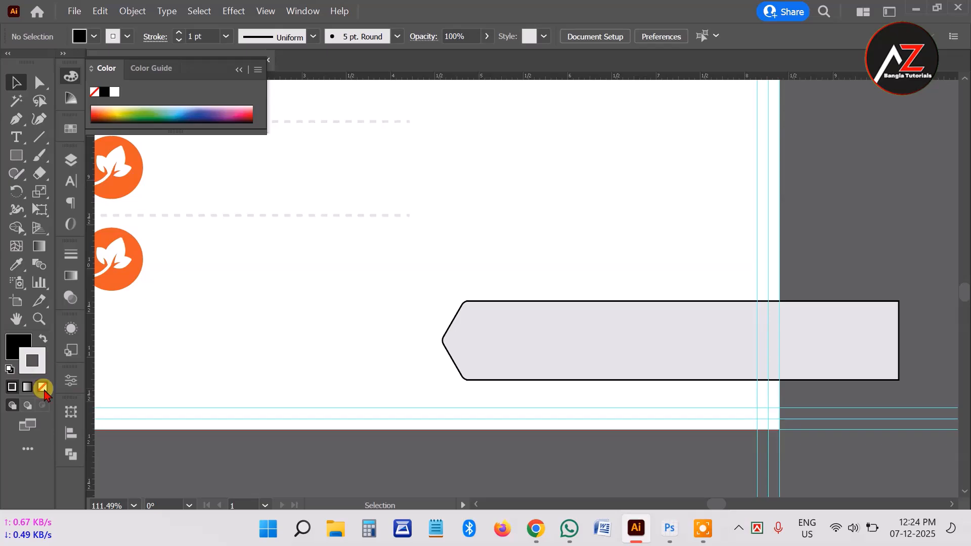
Step: Give the arrow-shaped banner a black fill and no stroke
{"action": "left_click", "coordinate": [556, 342]}
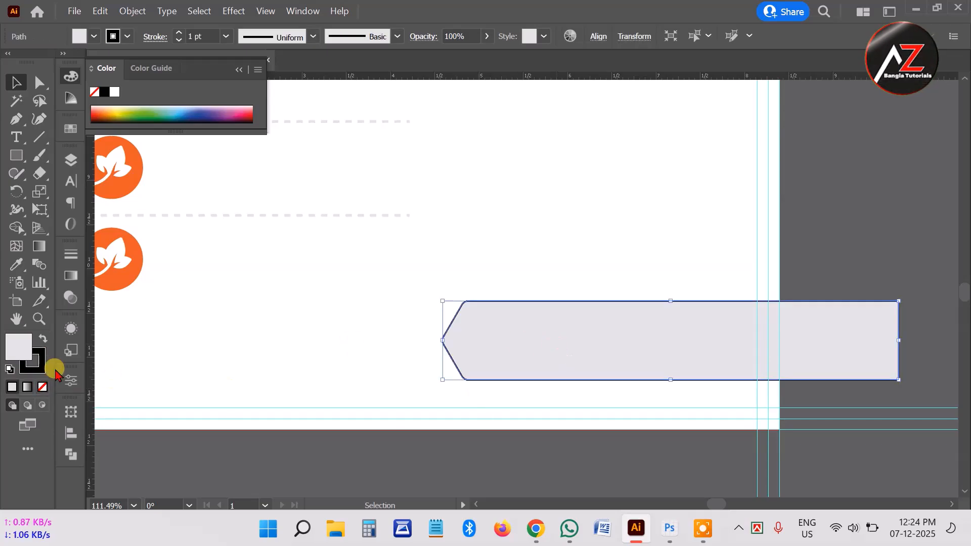
{"action": "left_click", "coordinate": [42, 386]}
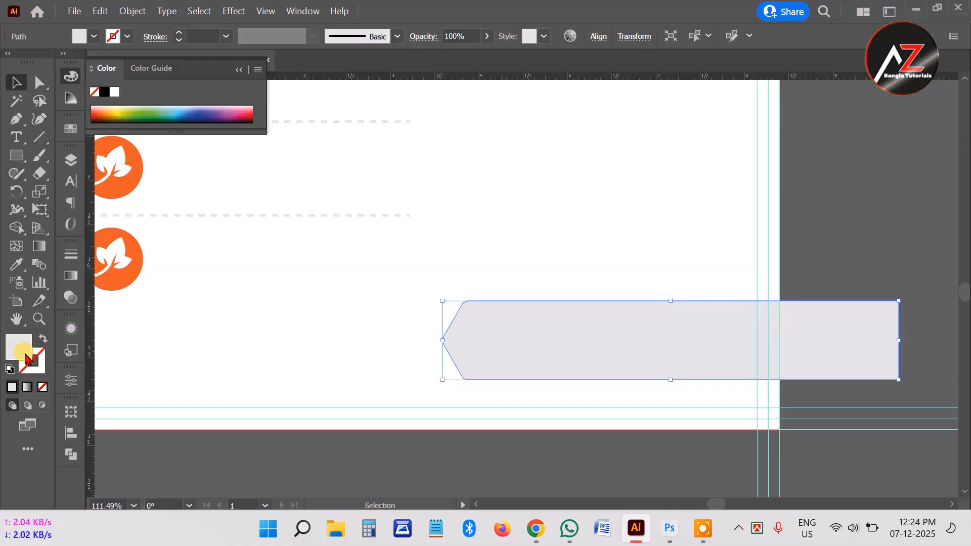
{"action": "left_click", "coordinate": [110, 94]}
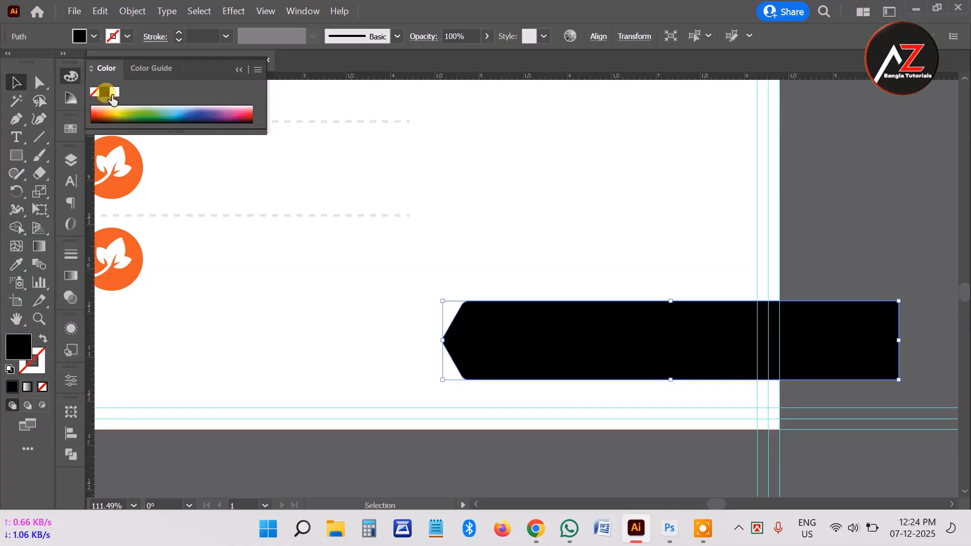
{"action": "left_click", "coordinate": [415, 348]}
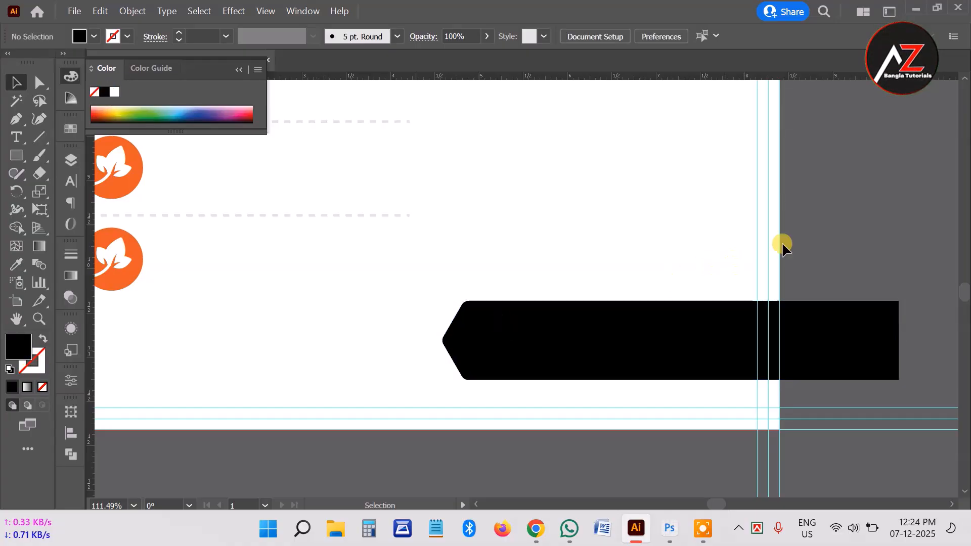
Step: Try to shorten the black banner so that its overhanging end stops near the page edge
{"action": "left_click", "coordinate": [877, 353]}
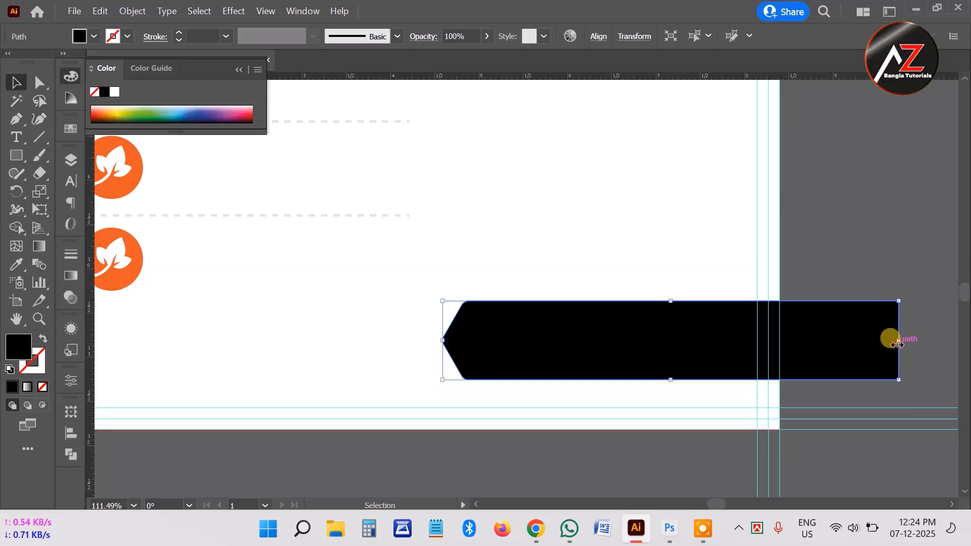
{"action": "left_click_drag", "start_coordinate": [897, 344], "coordinate": [772, 360]}
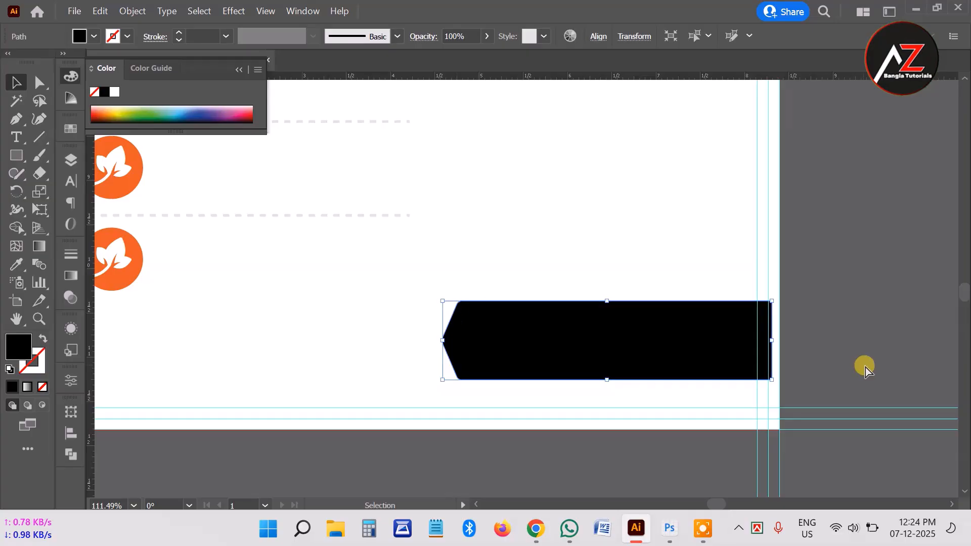
{"action": "key", "text": "ctrl+z"}
{"action": "key", "text": "ctrl+z"}
{"action": "left_click", "coordinate": [815, 417]}
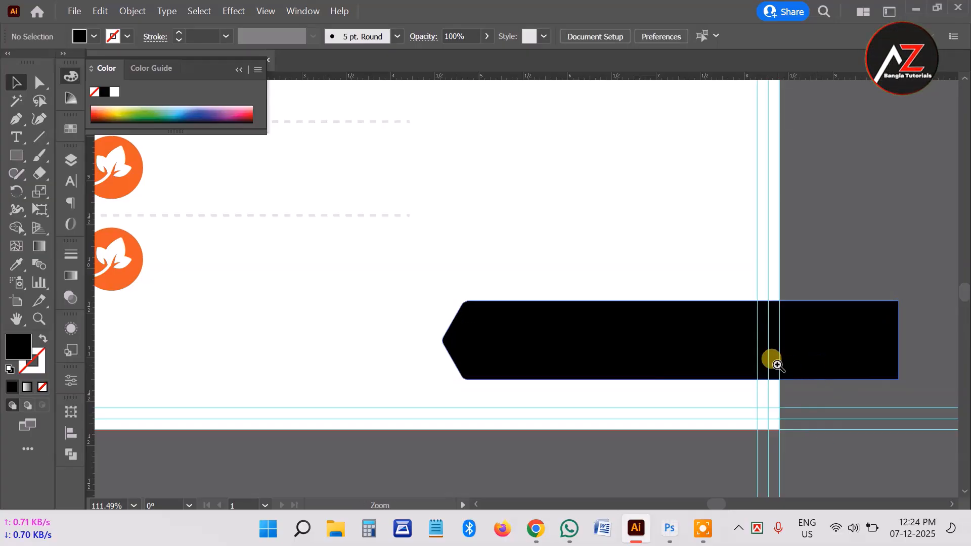
Step: Examine the flyer's edges against the guides, from the header image and grey shape to the overhanging black banner
{"action": "left_click_drag", "start_coordinate": [777, 365], "coordinate": [650, 363]}
{"action": "left_click_drag", "start_coordinate": [715, 262], "coordinate": [601, 381]}
{"action": "left_click", "coordinate": [660, 338], "text": "alt"}
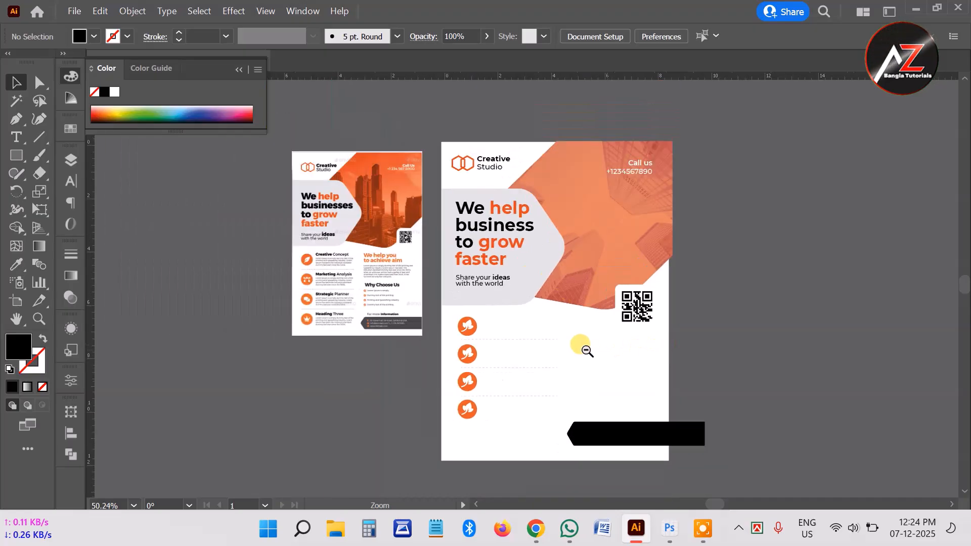
{"action": "left_click", "coordinate": [587, 350], "text": "alt"}
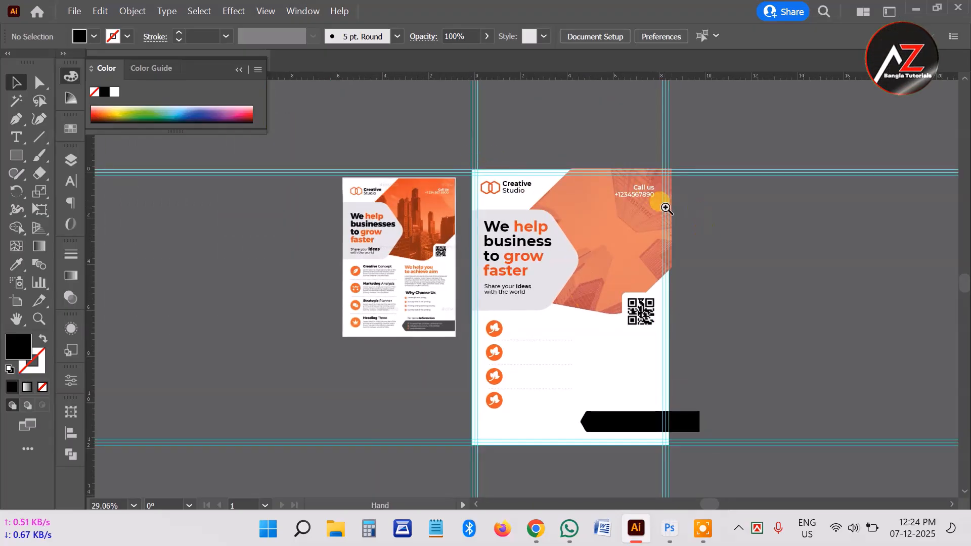
{"action": "left_click_drag", "start_coordinate": [668, 170], "coordinate": [885, 251]}
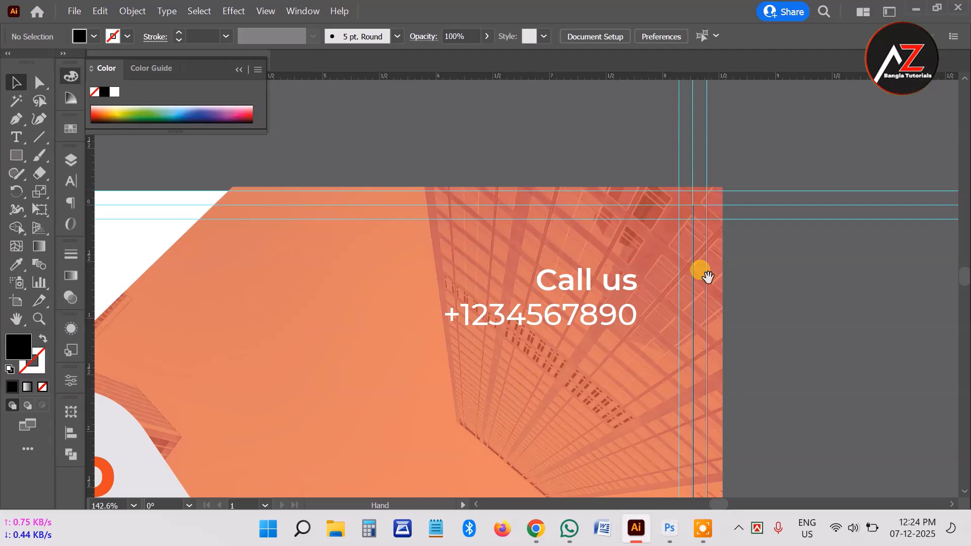
{"action": "left_click_drag", "start_coordinate": [527, 388], "coordinate": [969, 293]}
{"action": "left_click_drag", "start_coordinate": [389, 294], "coordinate": [579, 174]}
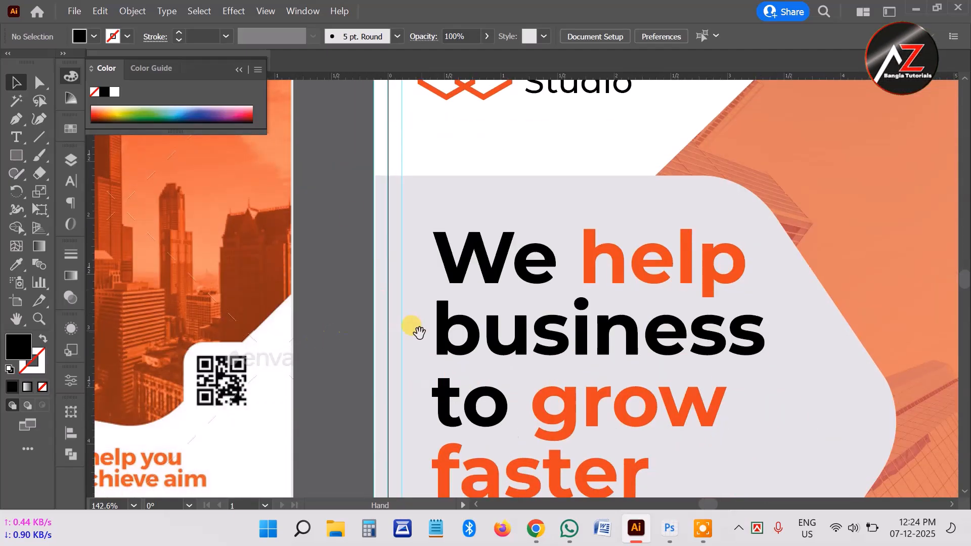
{"action": "scroll", "coordinate": [591, 379], "scroll_direction": "down", "scroll_amount": 8}
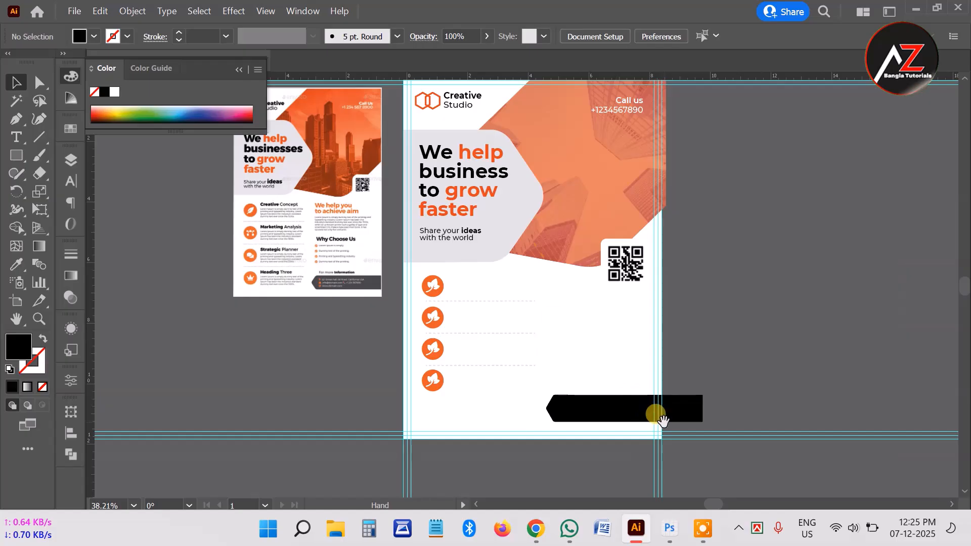
{"action": "scroll", "coordinate": [514, 293], "scroll_direction": "up", "scroll_amount": 3}
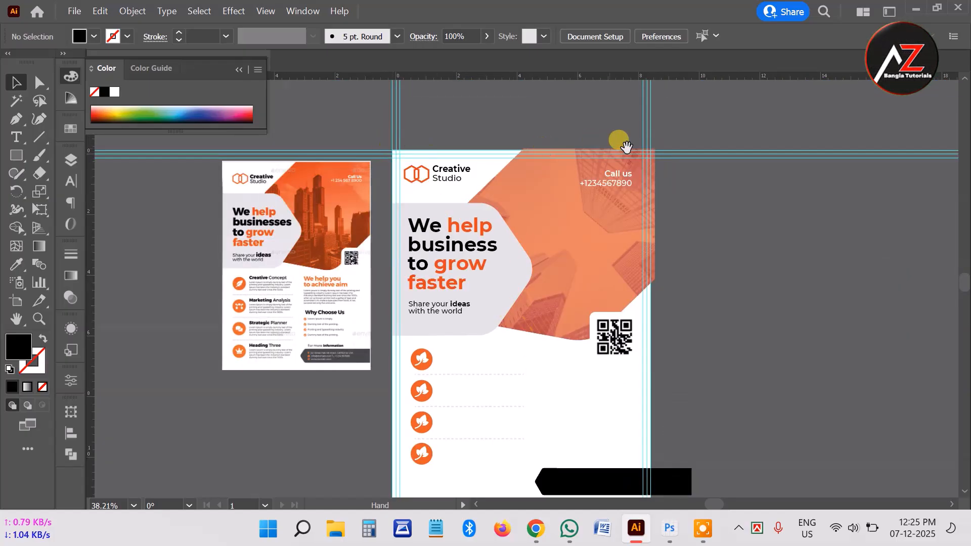
{"action": "scroll", "coordinate": [658, 303], "scroll_direction": "down", "scroll_amount": 4}
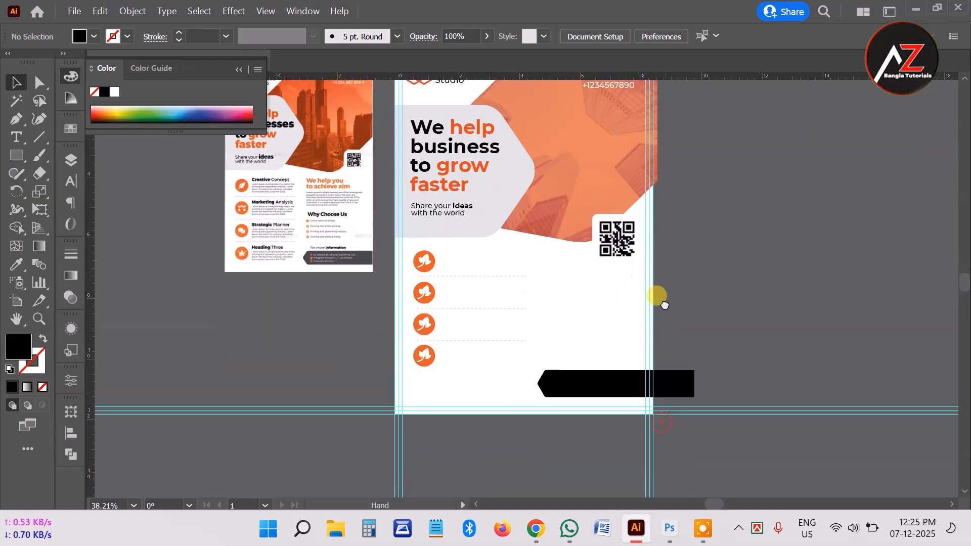
{"action": "scroll", "coordinate": [667, 327], "scroll_direction": "up", "scroll_amount": 1}
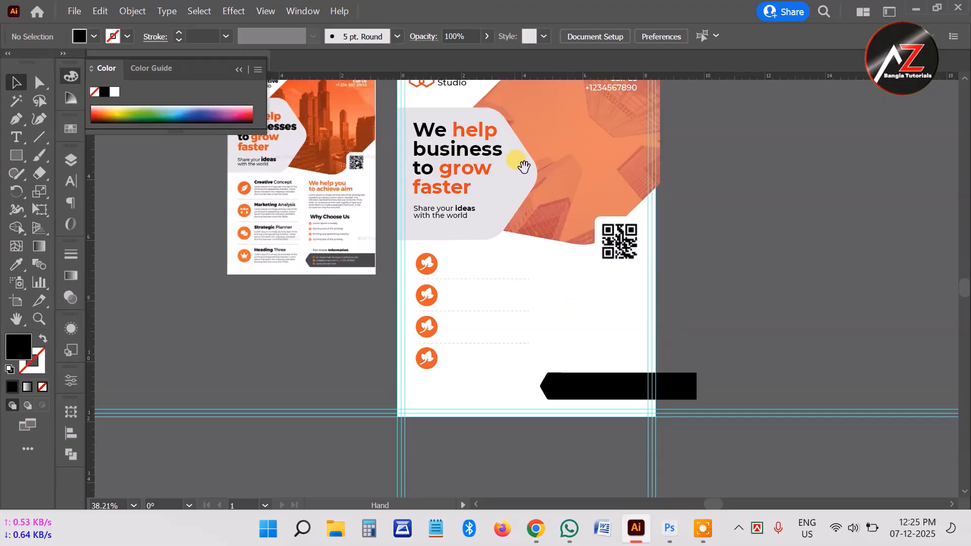
{"action": "left_click_drag", "start_coordinate": [525, 166], "coordinate": [515, 206]}
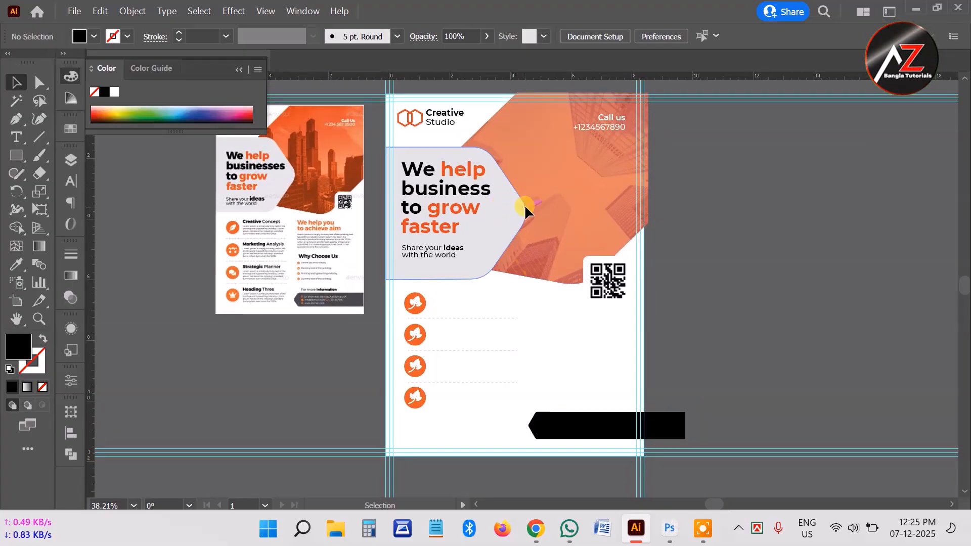
Step: Draw a black rectangle covering the whole flyer page and extend it slightly past the top and side edges
{"action": "left_click", "coordinate": [15, 156]}
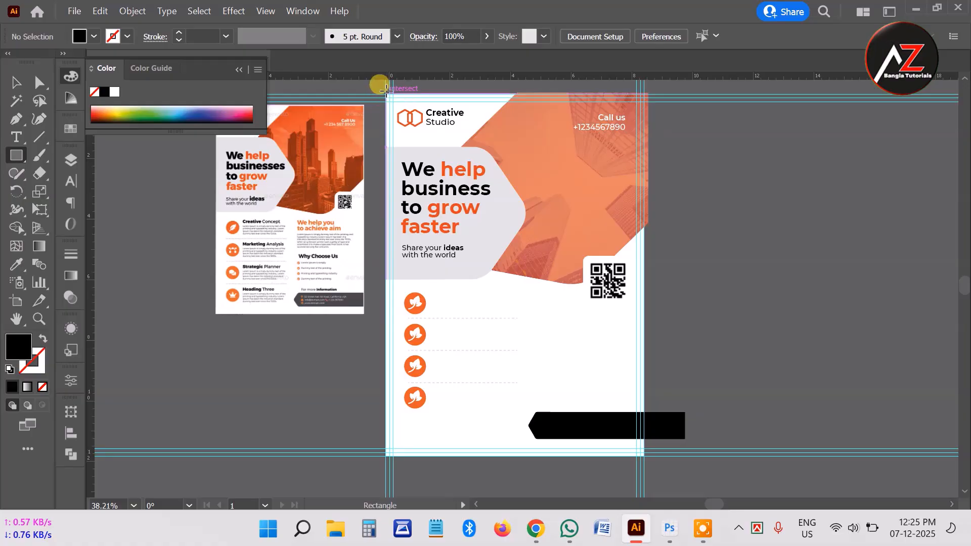
{"action": "left_click_drag", "start_coordinate": [384, 90], "coordinate": [646, 464]}
{"action": "scroll", "coordinate": [386, 170], "scroll_direction": "up", "scroll_amount": 2}
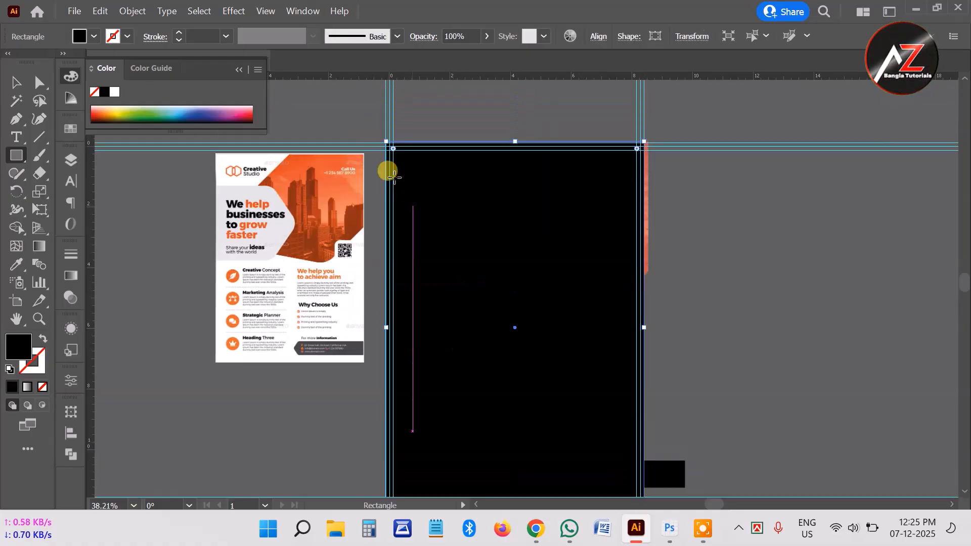
{"action": "mouse_move", "coordinate": [385, 137]}
{"action": "left_mouse_down"}
{"action": "mouse_move", "coordinate": [373, 130]}
{"action": "mouse_move", "coordinate": [381, 138]}
{"action": "left_mouse_up"}
{"action": "left_click_drag", "start_coordinate": [644, 137], "coordinate": [649, 131]}
Step: Try to clip all the flyer artwork to the black page-sized rectangle with a clipping mask
{"action": "left_click", "coordinate": [16, 82]}
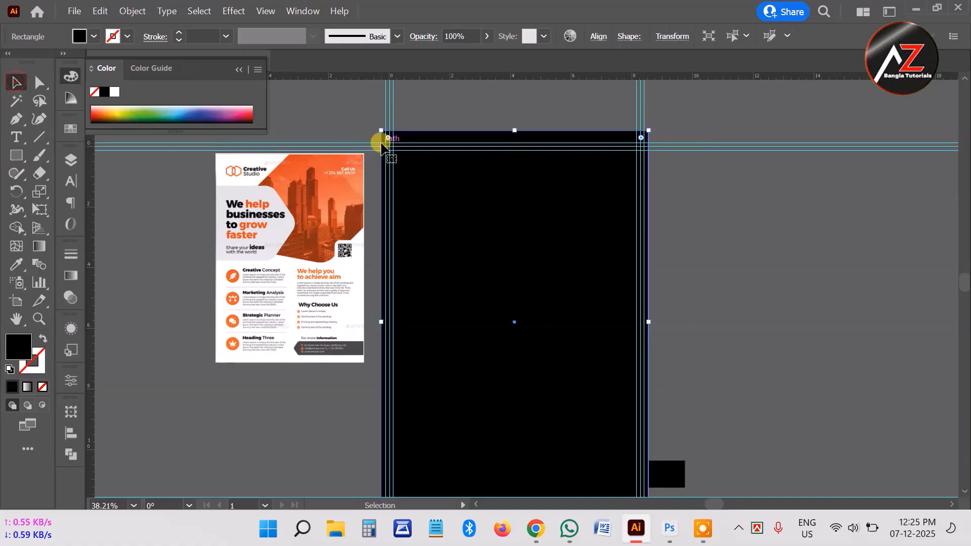
{"action": "left_click", "coordinate": [380, 104]}
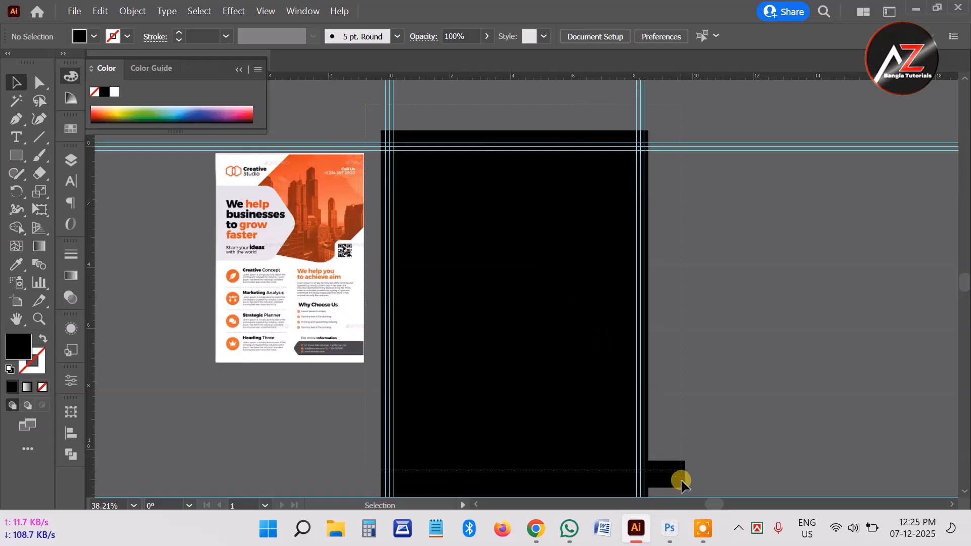
{"action": "scroll", "coordinate": [681, 485], "scroll_direction": "down", "scroll_amount": 1}
{"action": "scroll", "coordinate": [668, 486], "scroll_direction": "down", "scroll_amount": 2}
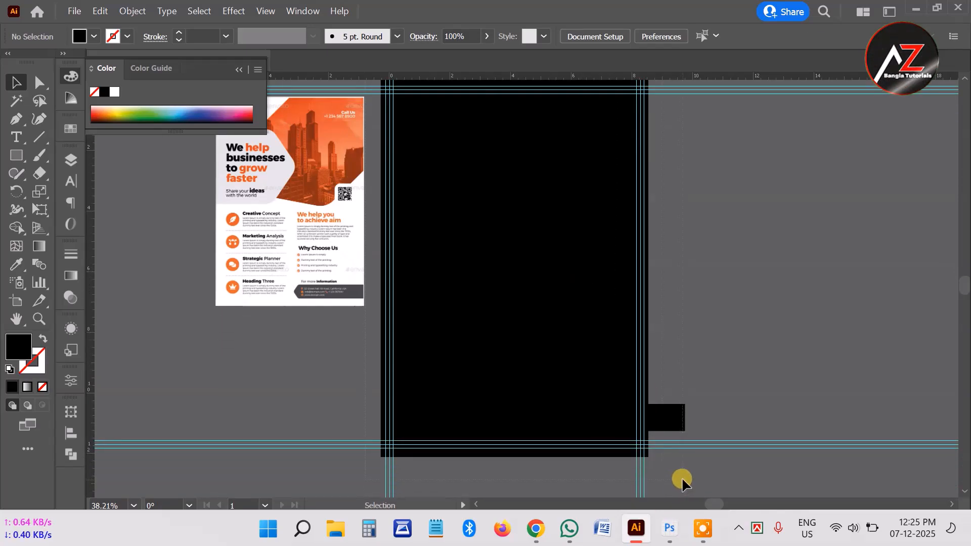
{"action": "key", "text": "ctrl+a"}
{"action": "scroll", "coordinate": [706, 380], "scroll_direction": "up", "scroll_amount": 2}
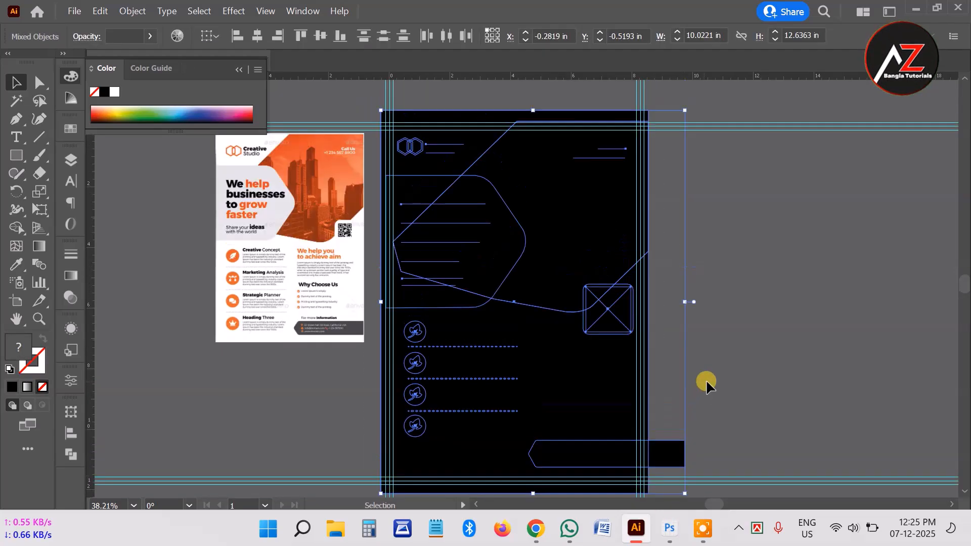
{"action": "key", "text": "a"}
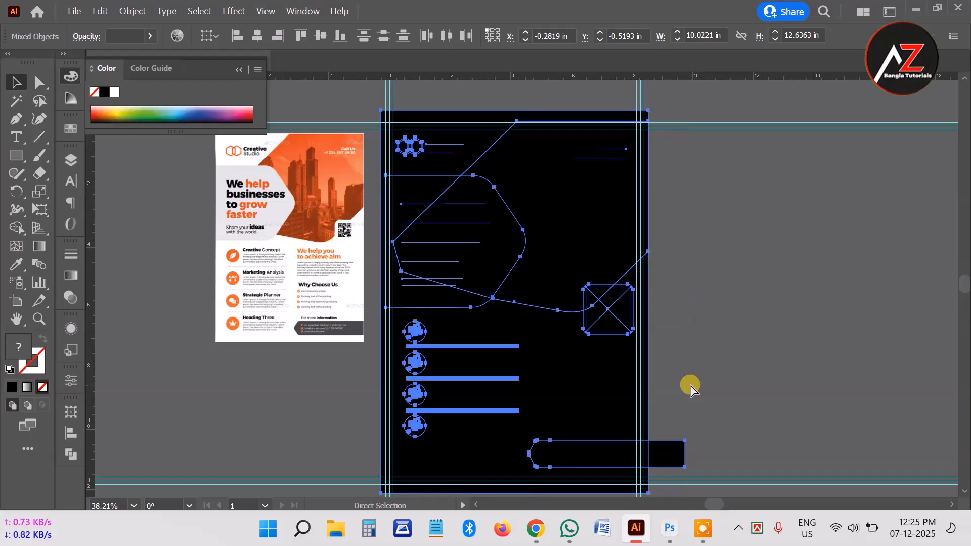
{"action": "key", "text": "ctrl+y"}
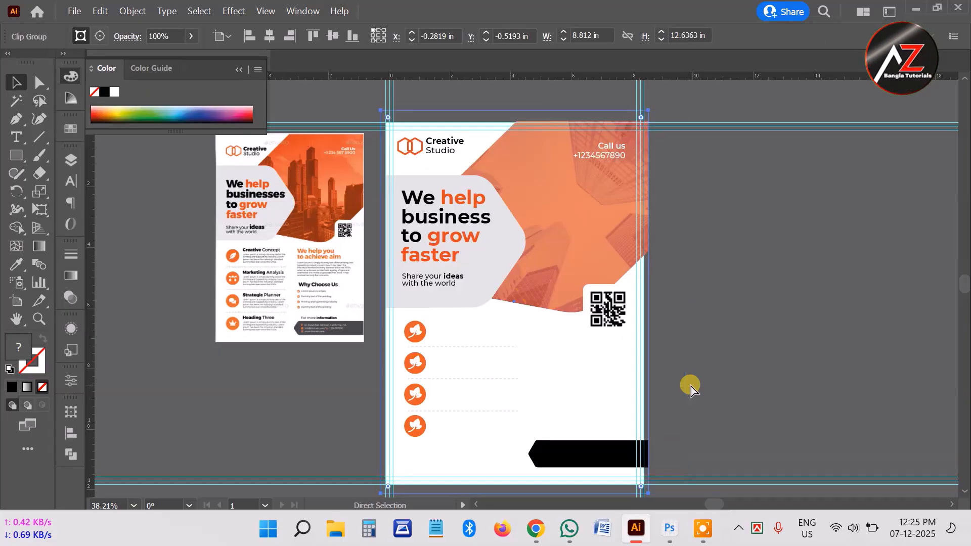
Step: Check the banner's clipped end against the outermost guide and undo the clipping mask
{"action": "key", "text": "v"}
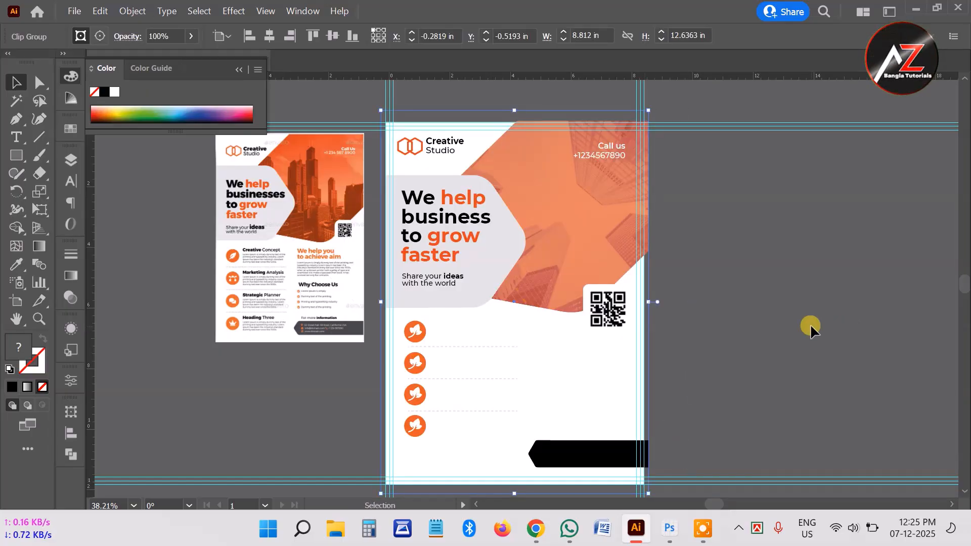
{"action": "left_click_drag", "start_coordinate": [694, 360], "coordinate": [664, 246]}
{"action": "left_click_drag", "start_coordinate": [628, 345], "coordinate": [800, 353]}
{"action": "left_click_drag", "start_coordinate": [554, 327], "coordinate": [663, 266]}
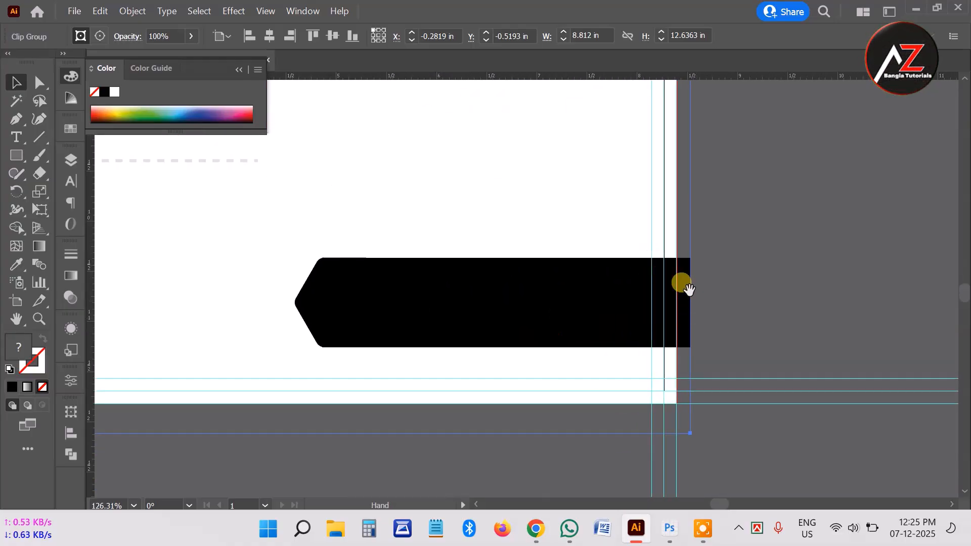
{"action": "left_click", "coordinate": [692, 434]}
{"action": "key", "text": "ctrl+alt+7"}
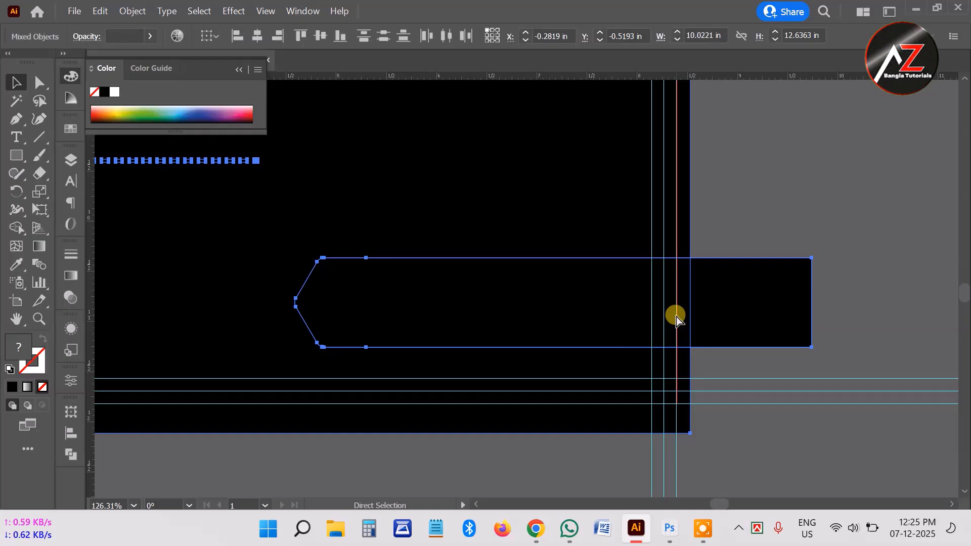
Step: Try to scale the whole selected artwork so its top-left corner meets the outermost guides
{"action": "left_click_drag", "start_coordinate": [718, 220], "coordinate": [576, 223]}
{"action": "left_click_drag", "start_coordinate": [527, 146], "coordinate": [523, 391]}
{"action": "left_click_drag", "start_coordinate": [492, 159], "coordinate": [493, 359]}
{"action": "left_click_drag", "start_coordinate": [385, 279], "coordinate": [477, 305]}
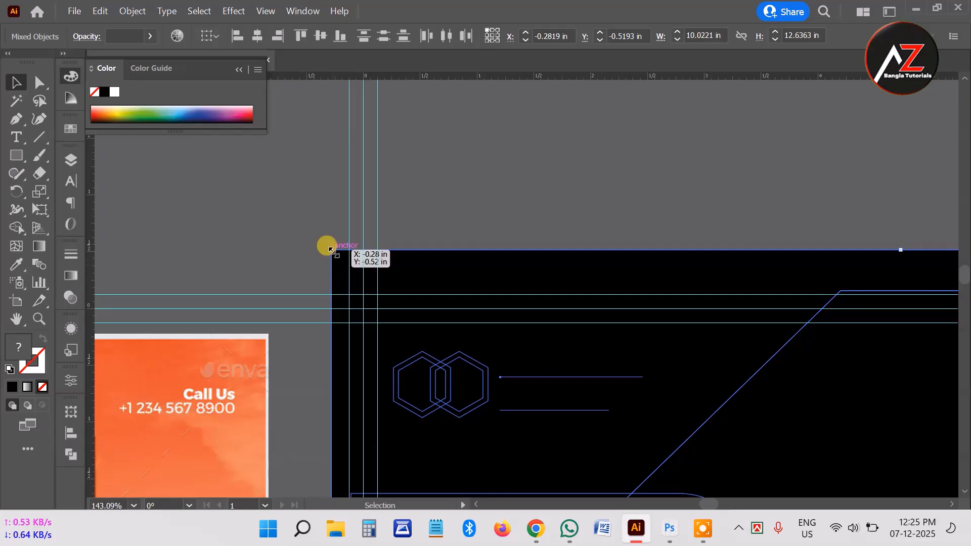
{"action": "left_click_drag", "start_coordinate": [332, 249], "coordinate": [350, 298]}
{"action": "left_click_drag", "start_coordinate": [639, 347], "coordinate": [466, 339]}
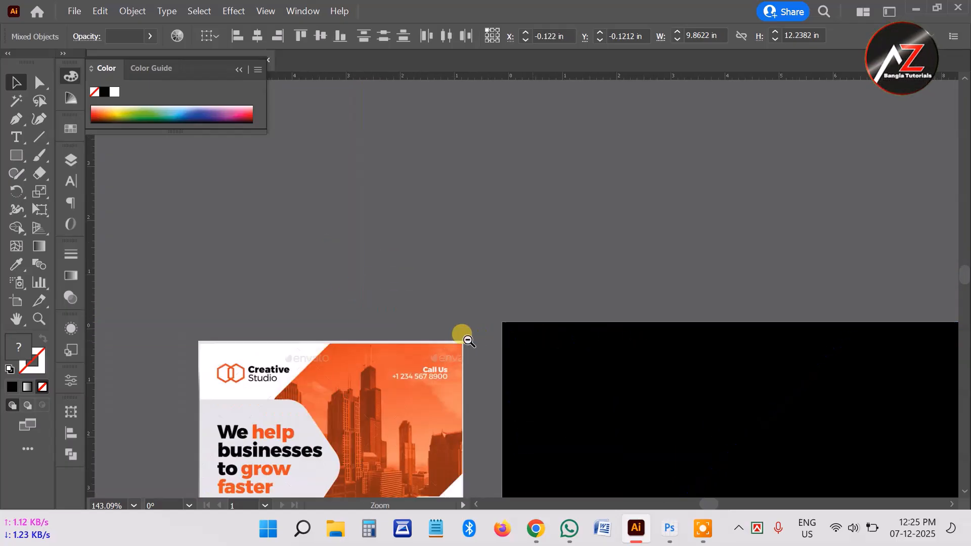
Step: Try to pull the bottom edge of the black rectangle up toward the lowest guide
{"action": "left_click_drag", "start_coordinate": [712, 378], "coordinate": [540, 191]}
{"action": "left_click_drag", "start_coordinate": [542, 398], "coordinate": [544, 210]}
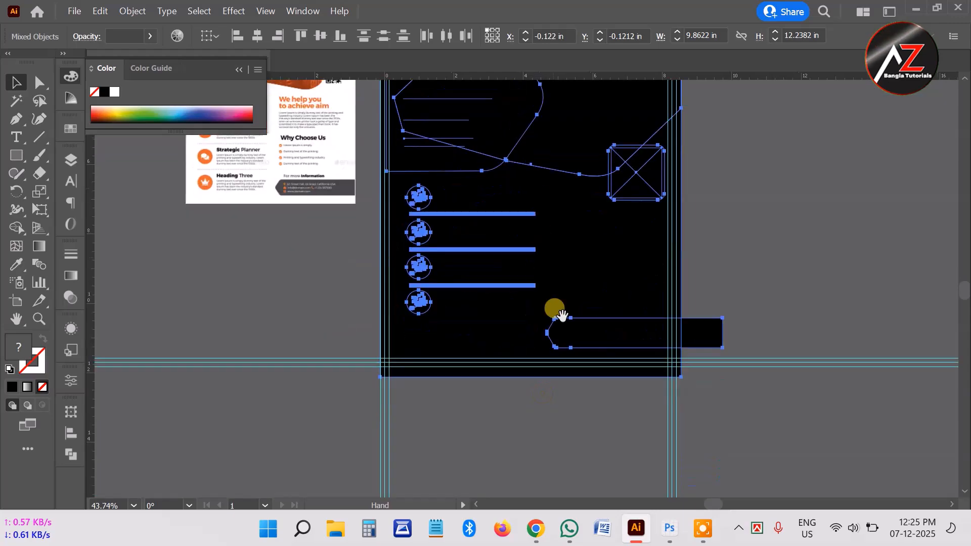
{"action": "left_click_drag", "start_coordinate": [575, 373], "coordinate": [566, 310]}
{"action": "left_click_drag", "start_coordinate": [494, 302], "coordinate": [633, 331]}
{"action": "left_click_drag", "start_coordinate": [616, 314], "coordinate": [521, 360]}
{"action": "key", "text": "ctrl+z"}
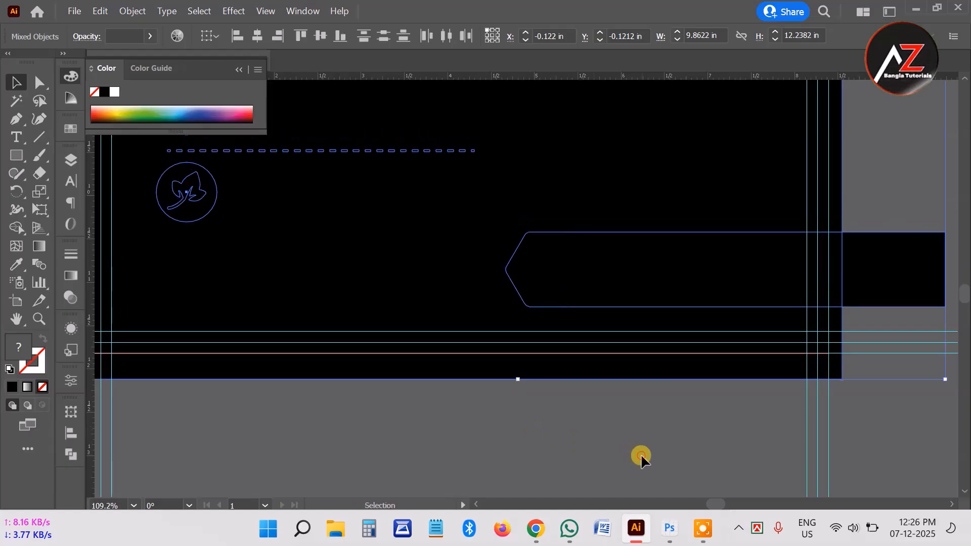
{"action": "left_click", "coordinate": [455, 312]}
{"action": "left_click_drag", "start_coordinate": [461, 380], "coordinate": [506, 364]}
{"action": "scroll", "coordinate": [630, 330], "scroll_direction": "down", "scroll_amount": 5}
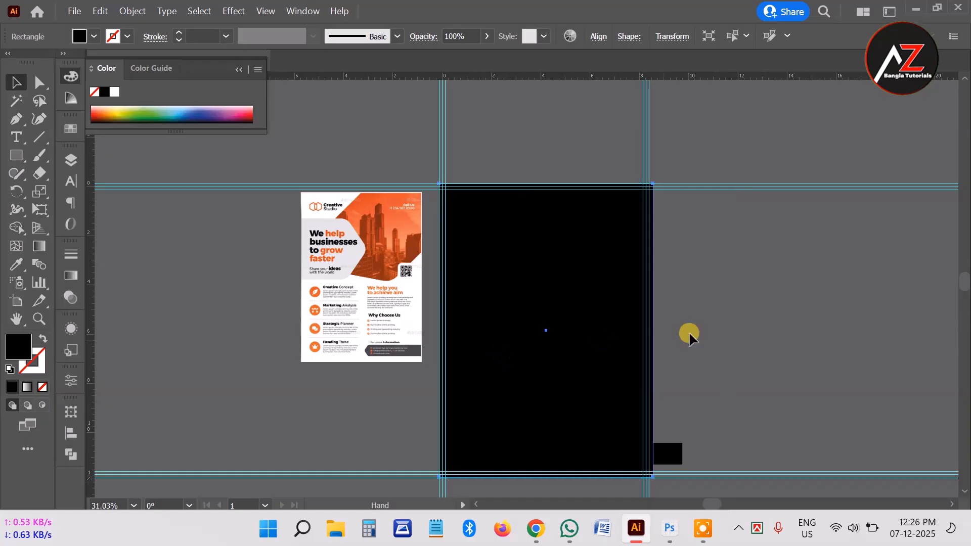
Step: Try clipping all the artwork to the adjusted rectangle, and undo the mask together with the preceding resizes
{"action": "left_click", "coordinate": [726, 262]}
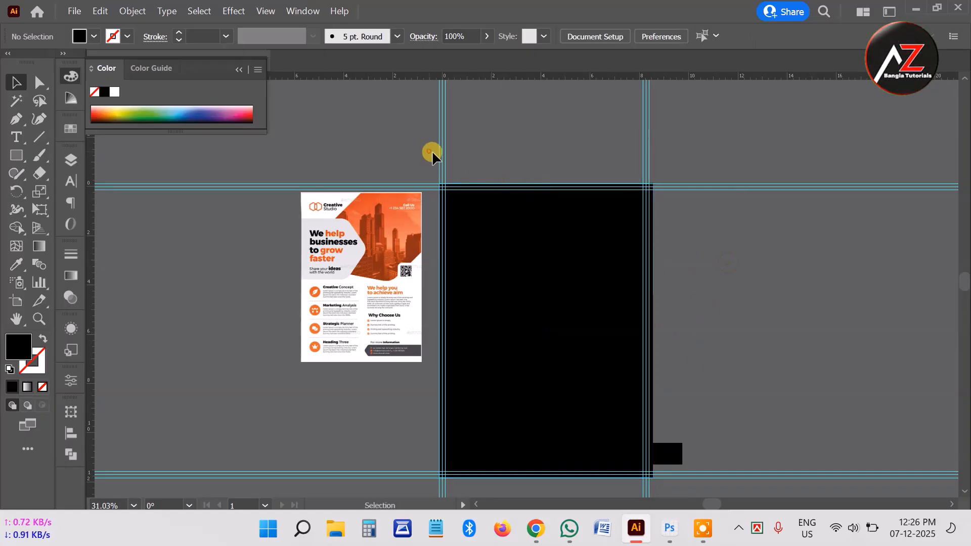
{"action": "key", "text": "ctrl+a"}
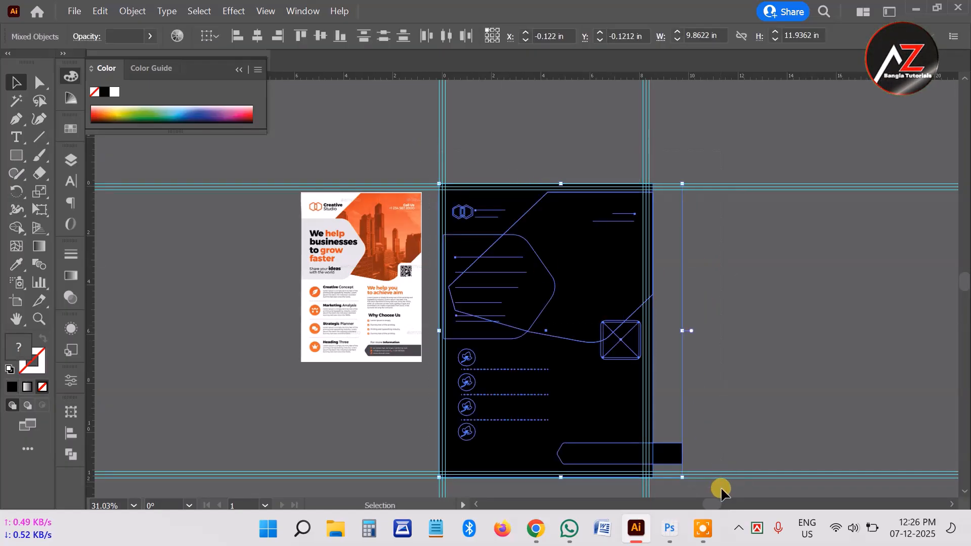
{"action": "key", "text": "ctrl+7"}
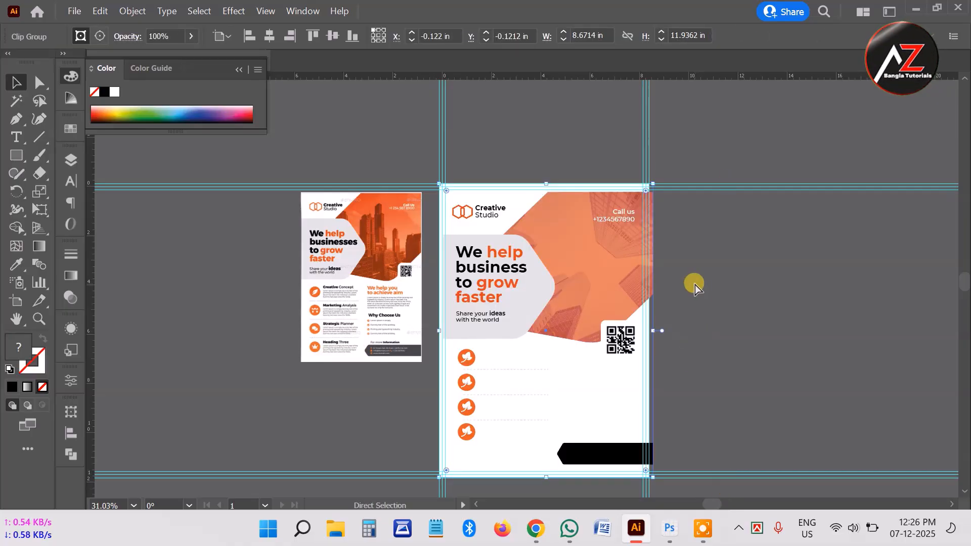
{"action": "key", "text": "ctrl+z"}
{"action": "key", "text": "ctrl+z"}
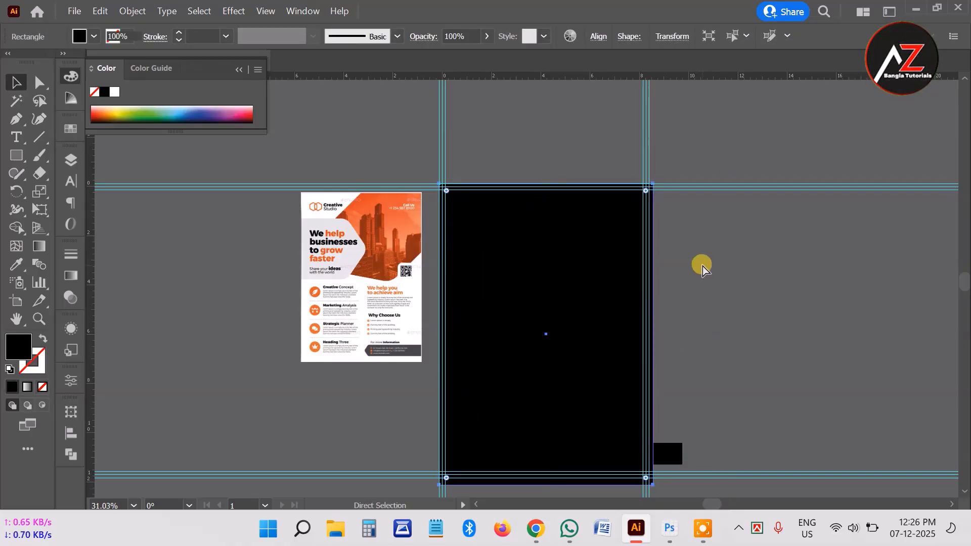
{"action": "key", "text": "ctrl+z"}
Step: Resize only the black rectangle so its top-left and bottom-right corners sit on the outermost guides
{"action": "left_click", "coordinate": [753, 249]}
{"action": "left_click", "coordinate": [477, 175]}
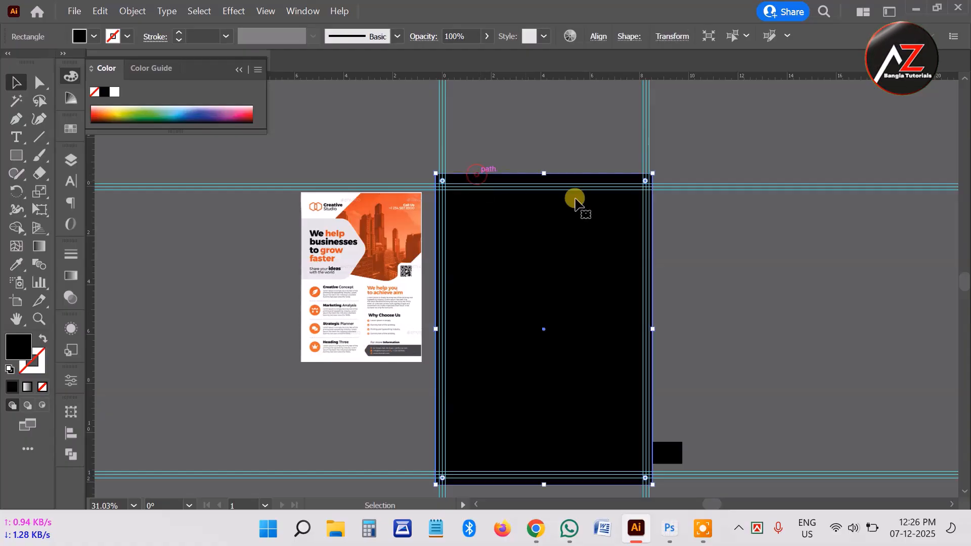
{"action": "scroll", "coordinate": [440, 159], "scroll_direction": "up", "scroll_amount": 6}
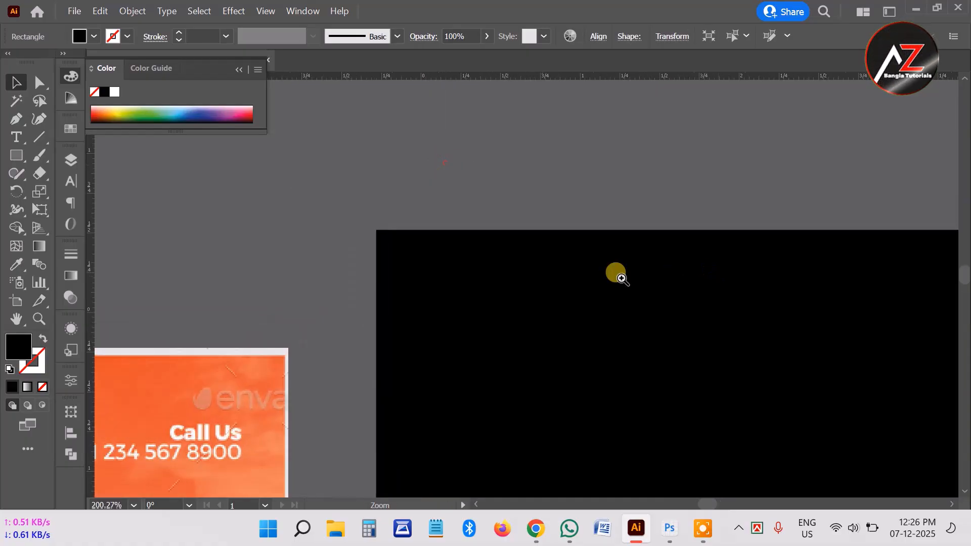
{"action": "left_click_drag", "start_coordinate": [378, 230], "coordinate": [401, 293]}
{"action": "left_click_drag", "start_coordinate": [584, 292], "coordinate": [263, 289]}
{"action": "left_click_drag", "start_coordinate": [640, 369], "coordinate": [470, 142]}
{"action": "left_click_drag", "start_coordinate": [582, 328], "coordinate": [831, 423]}
{"action": "left_click_drag", "start_coordinate": [626, 369], "coordinate": [611, 339]}
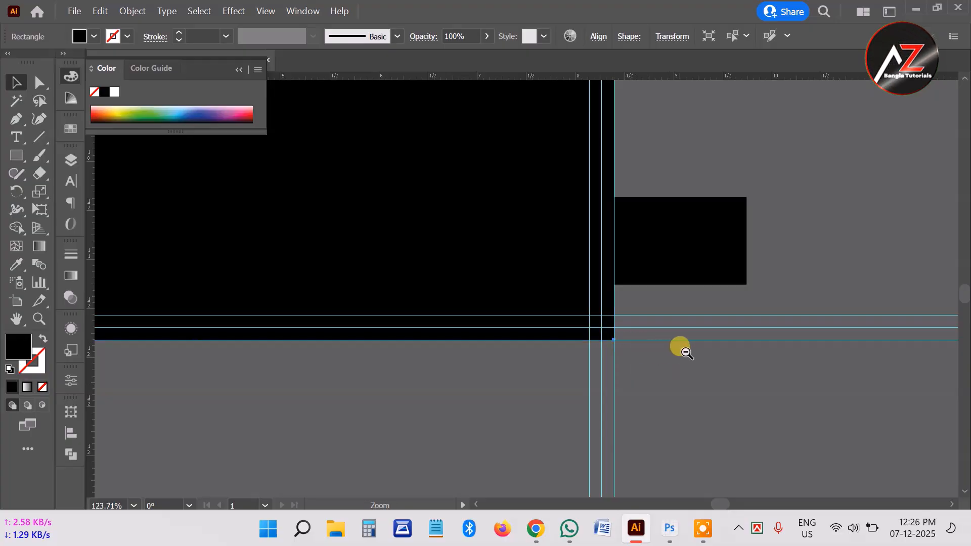
Step: Select all the flyer artwork and make a clipping mask from the resized black rectangle
{"action": "left_click_drag", "start_coordinate": [679, 347], "coordinate": [516, 343]}
{"action": "left_click_drag", "start_coordinate": [514, 274], "coordinate": [518, 435]}
{"action": "left_click", "coordinate": [734, 252]}
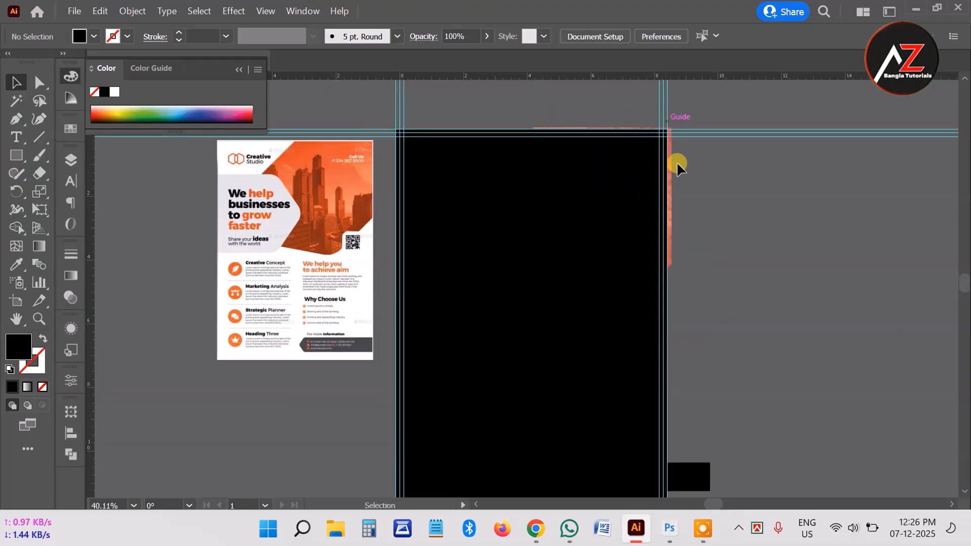
{"action": "mouse_move", "coordinate": [728, 243]}
{"action": "left_mouse_down"}
{"action": "mouse_move", "coordinate": [675, 244]}
{"action": "mouse_move", "coordinate": [714, 231]}
{"action": "left_mouse_up"}
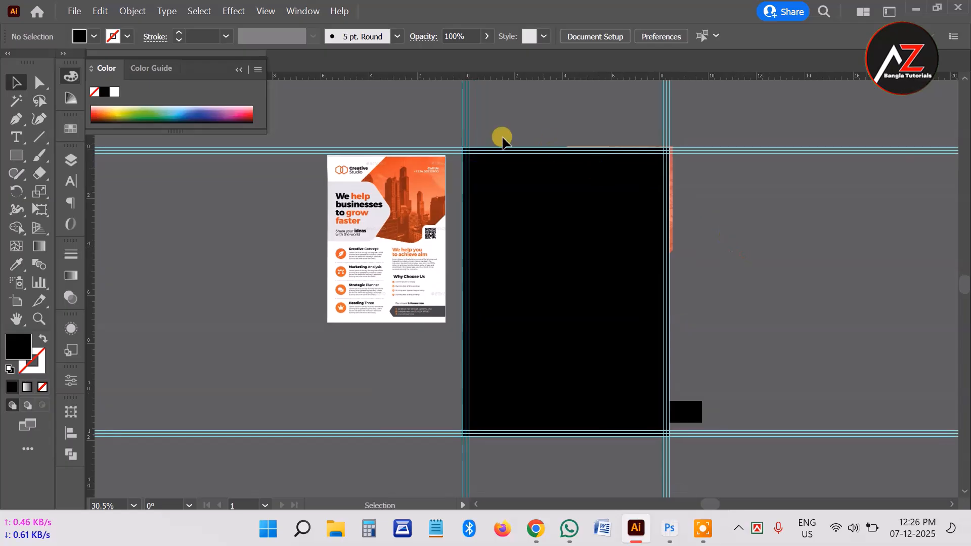
{"action": "left_click_drag", "start_coordinate": [462, 122], "coordinate": [728, 408]}
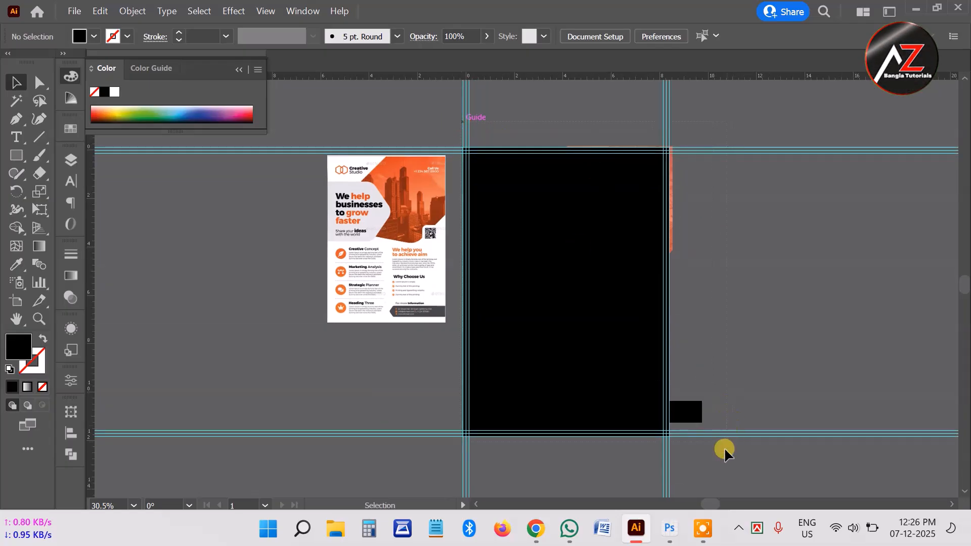
{"action": "left_click_drag", "start_coordinate": [724, 447], "coordinate": [724, 450]}
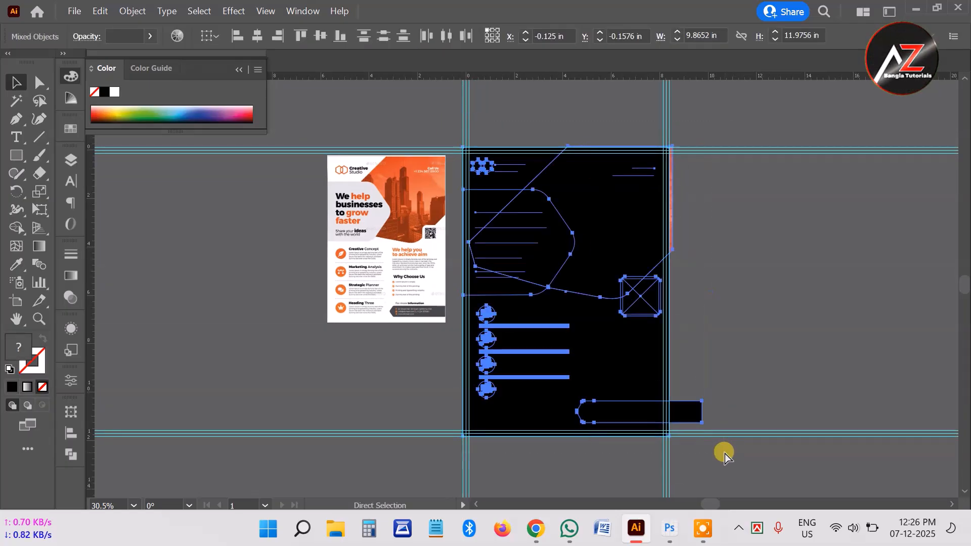
{"action": "key", "text": "ctrl+7"}
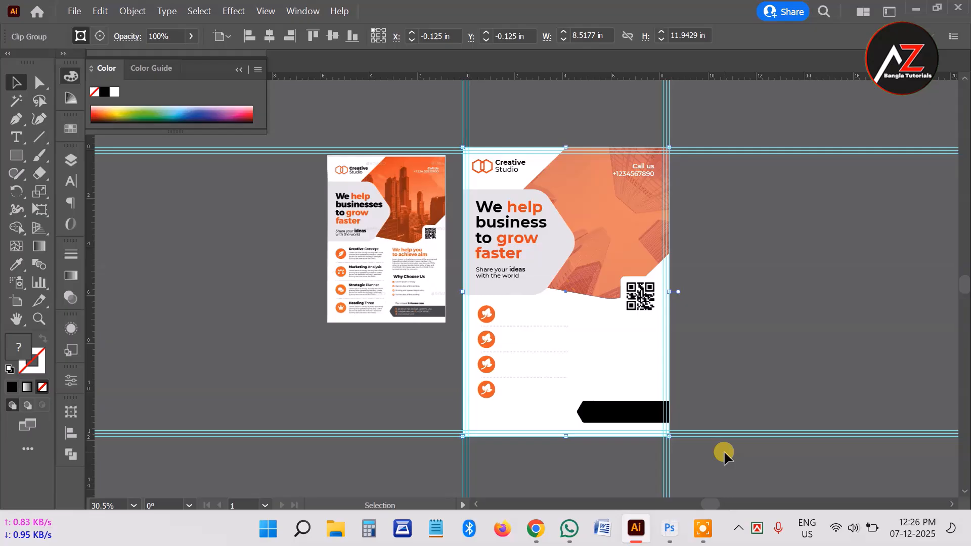
Step: Examine the reference flyer's service list, Why Choose Us checklist and contact banner alongside the recreated flyer
{"action": "left_click", "coordinate": [704, 410]}
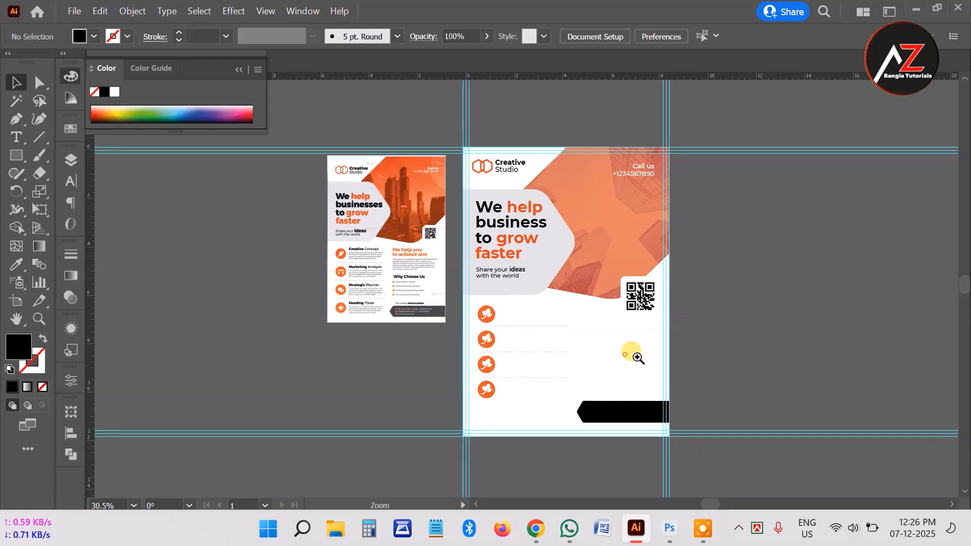
{"action": "left_click_drag", "start_coordinate": [628, 351], "coordinate": [686, 365]}
{"action": "left_click_drag", "start_coordinate": [542, 253], "coordinate": [612, 314]}
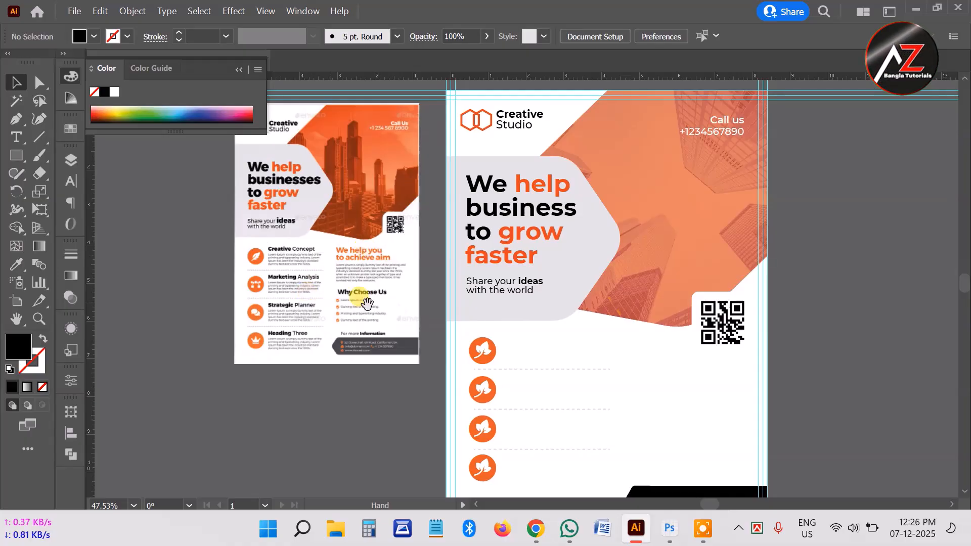
{"action": "left_click_drag", "start_coordinate": [339, 302], "coordinate": [585, 368]}
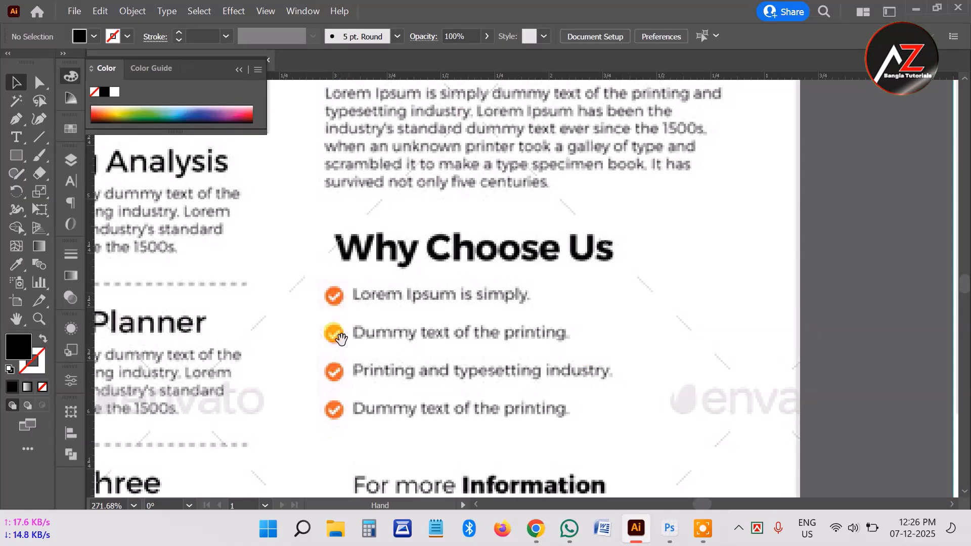
{"action": "left_click_drag", "start_coordinate": [499, 334], "coordinate": [331, 349]}
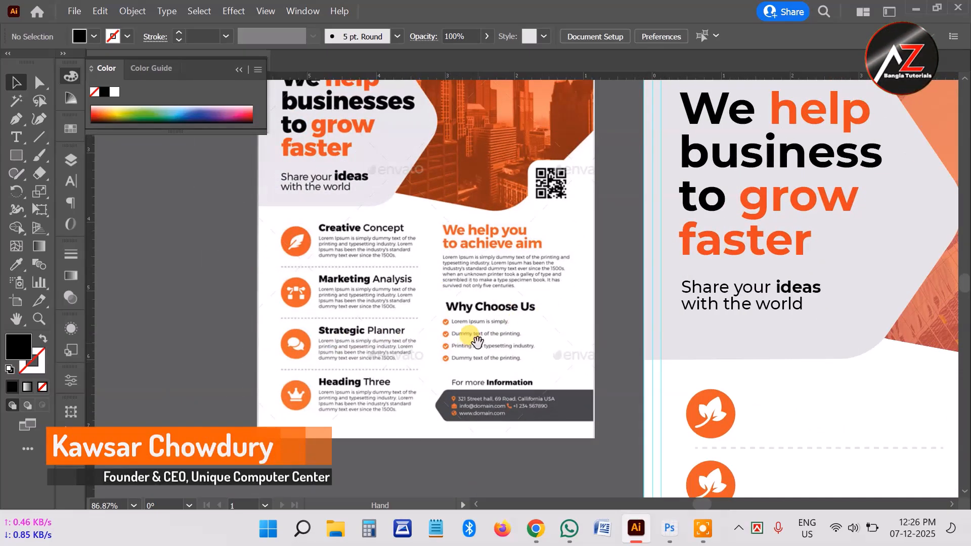
{"action": "left_click_drag", "start_coordinate": [458, 338], "coordinate": [531, 349]}
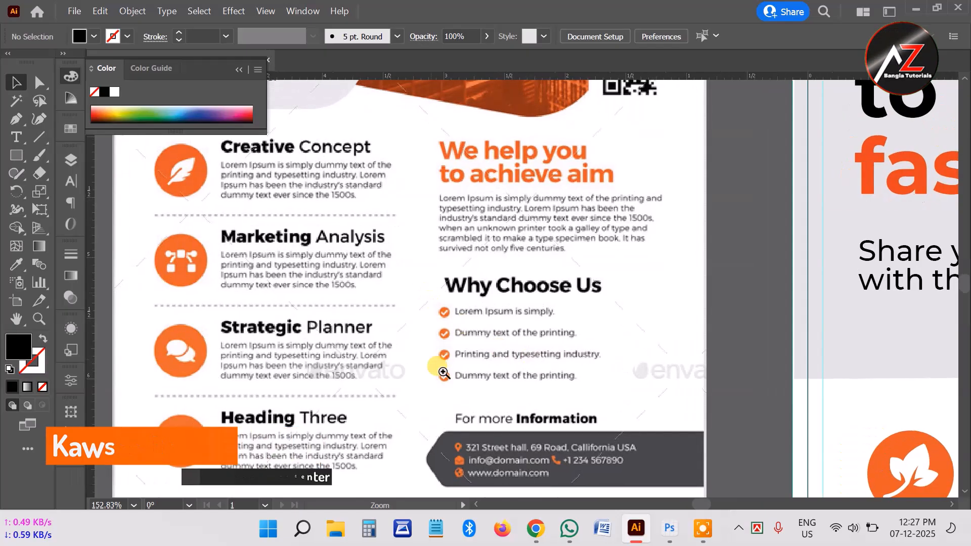
{"action": "left_click_drag", "start_coordinate": [579, 299], "coordinate": [559, 331]}
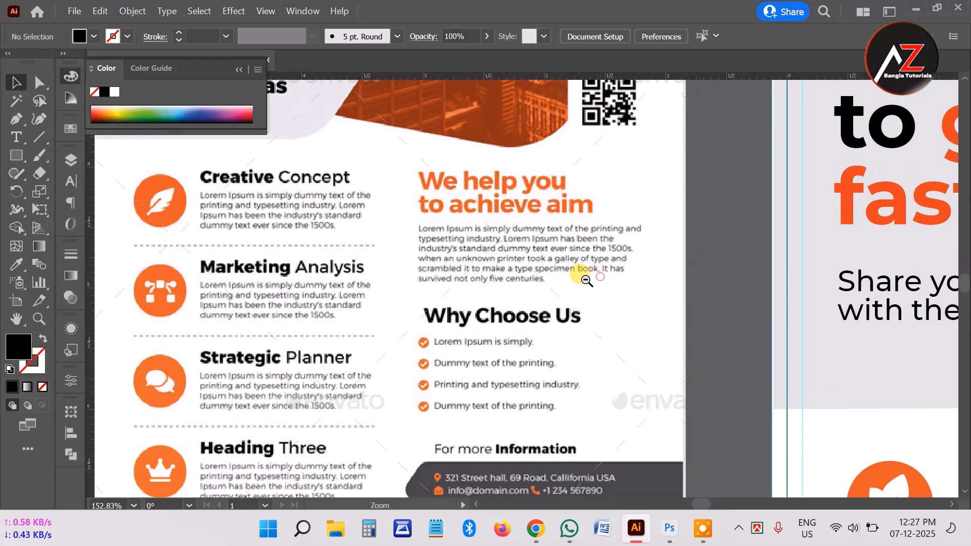
{"action": "left_click_drag", "start_coordinate": [586, 280], "coordinate": [423, 285]}
{"action": "left_click_drag", "start_coordinate": [593, 194], "coordinate": [419, 258]}
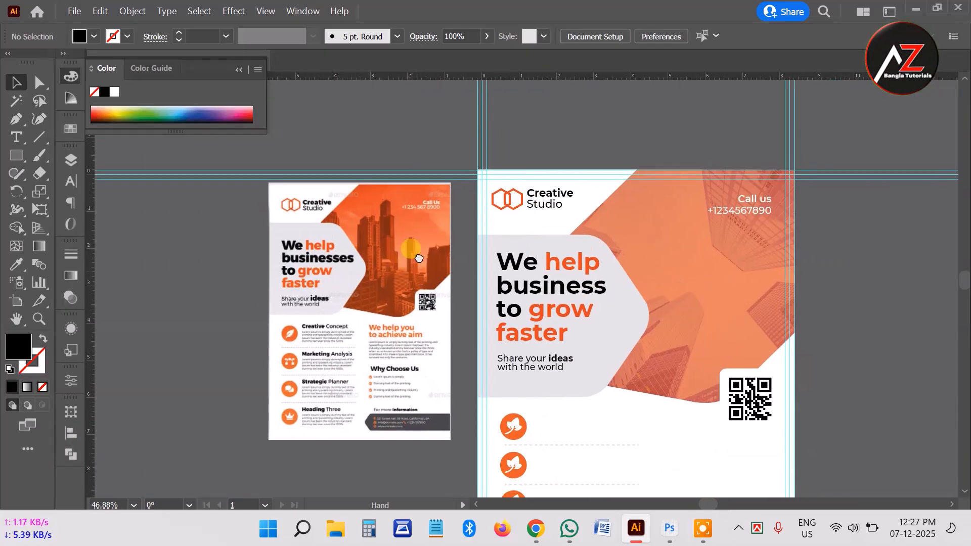